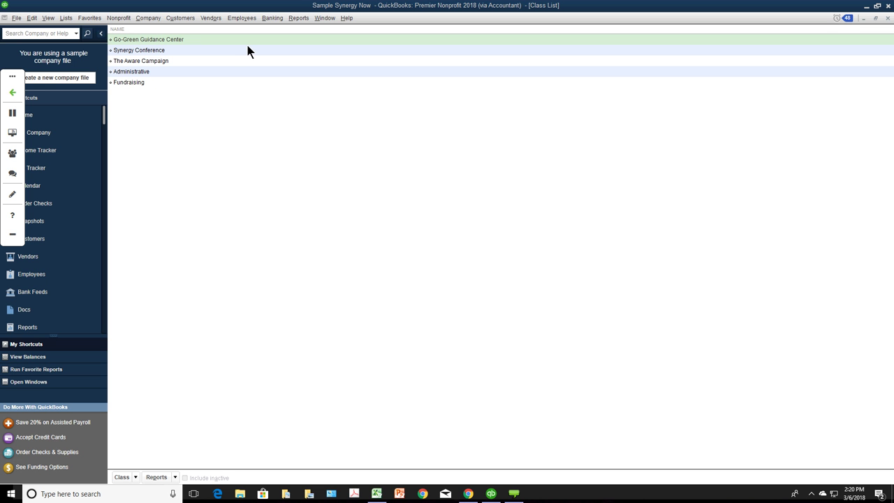
- Close the Class List of five classes, including Administrative and Fundraising, to return Home
key("Escape")
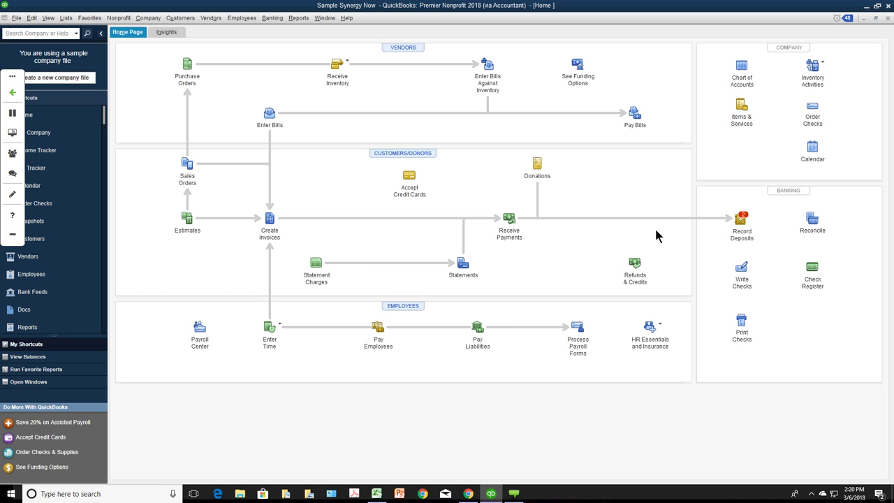
- Open blank Checking check 1004, restore its window and widen the expense Account column
left_click(742, 276)
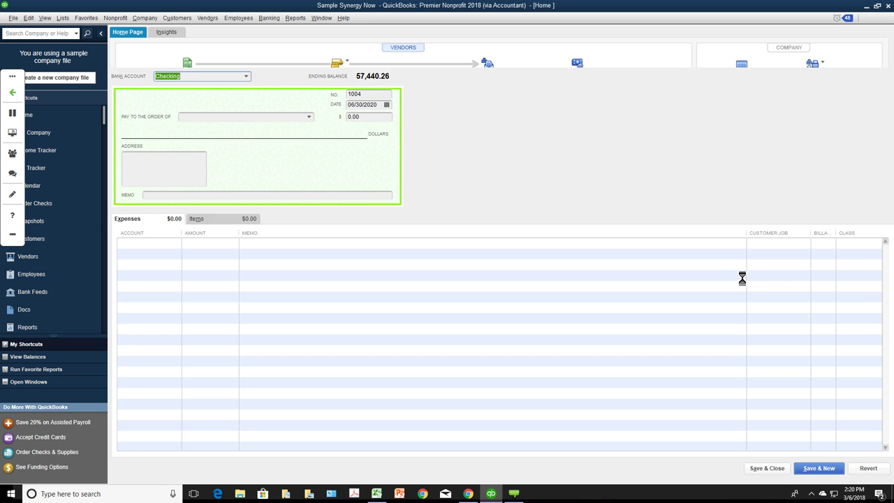
left_click(876, 18)
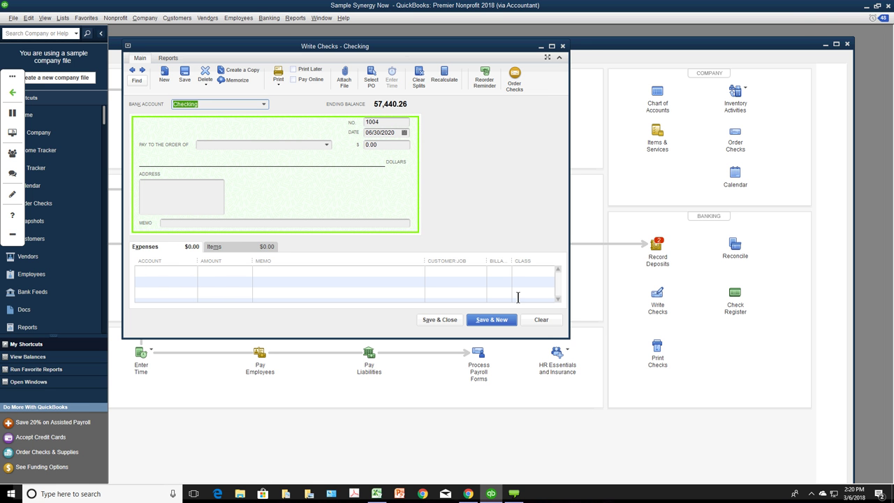
left_click_drag(198, 260, 205, 261)
left_click(200, 270)
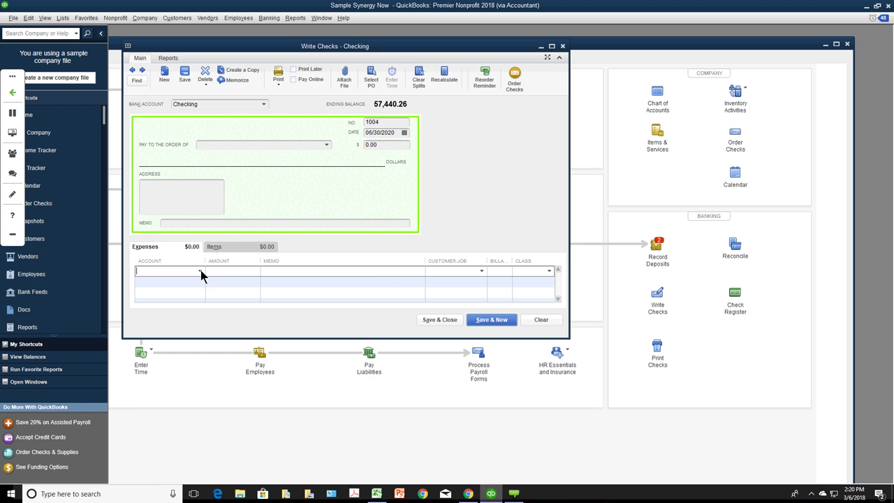
left_click(201, 270)
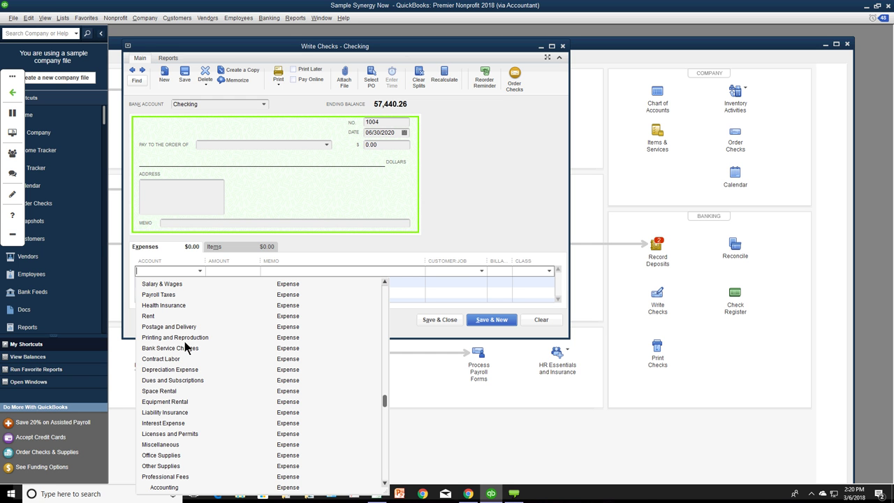
- Set the first expense line to Postage and Delivery, classed Go-Green Guidance Center
left_click(435, 238)
left_click_drag(425, 261, 362, 260)
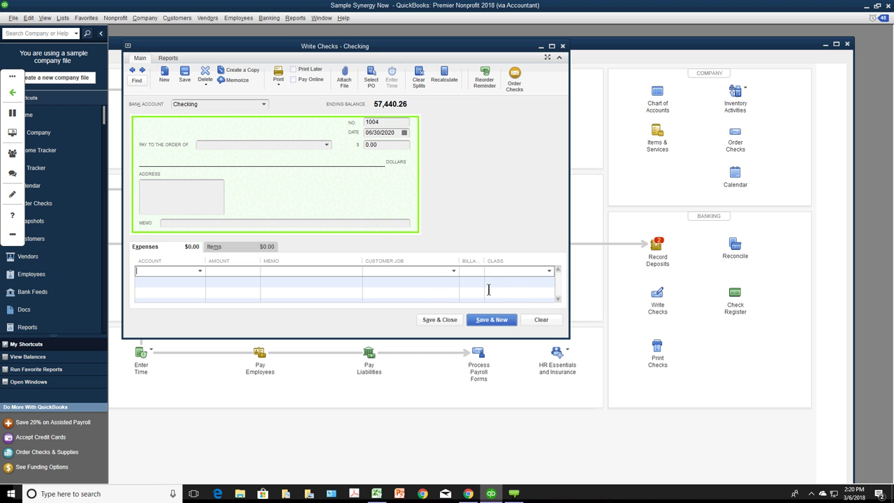
left_click(550, 271)
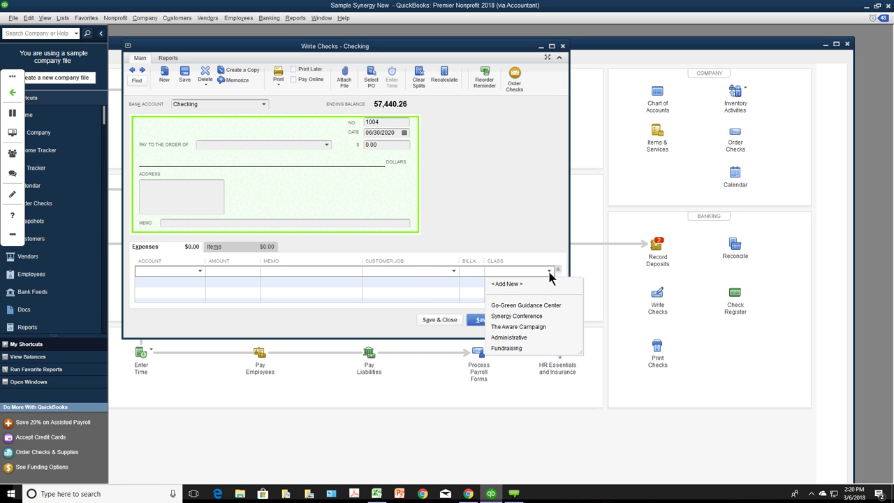
left_click(200, 271)
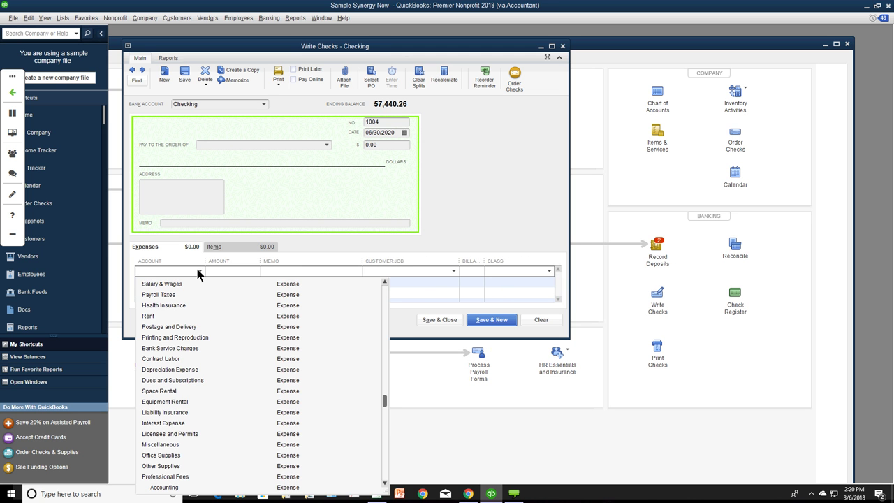
left_click(175, 326)
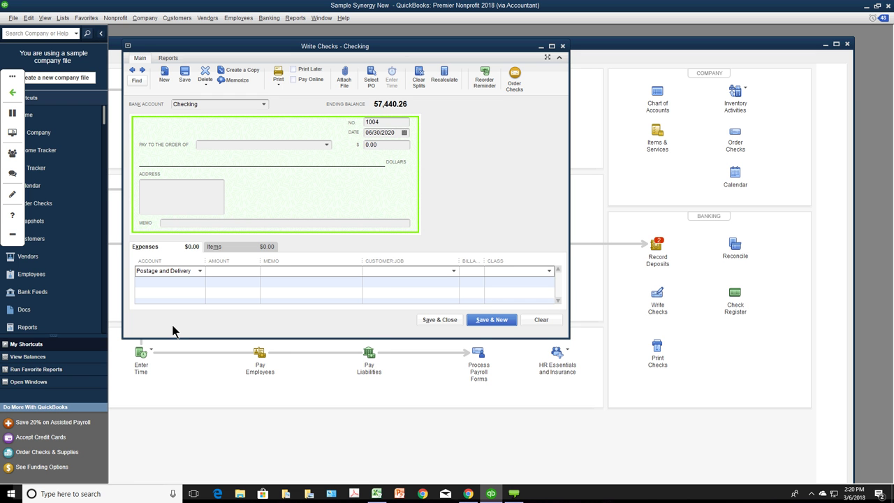
left_click(550, 271)
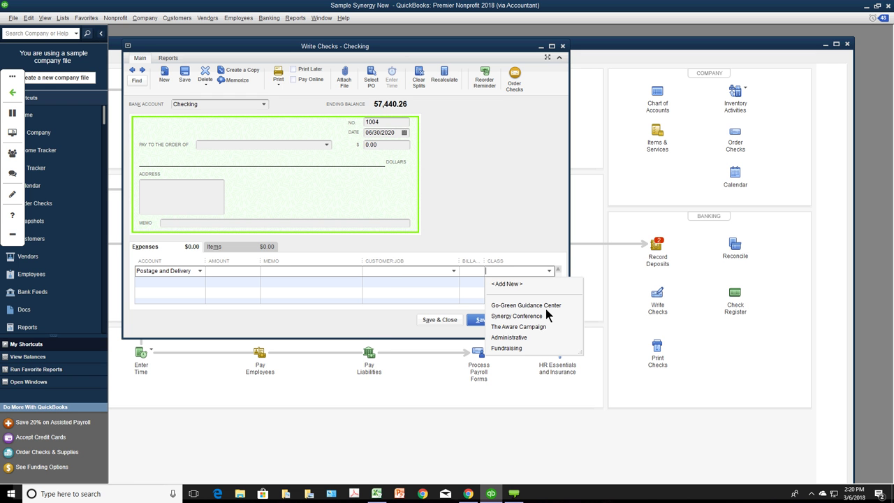
left_click(546, 310)
- Set the second expense line to Postage and Delivery, classed Synergy Conference
left_click(199, 283)
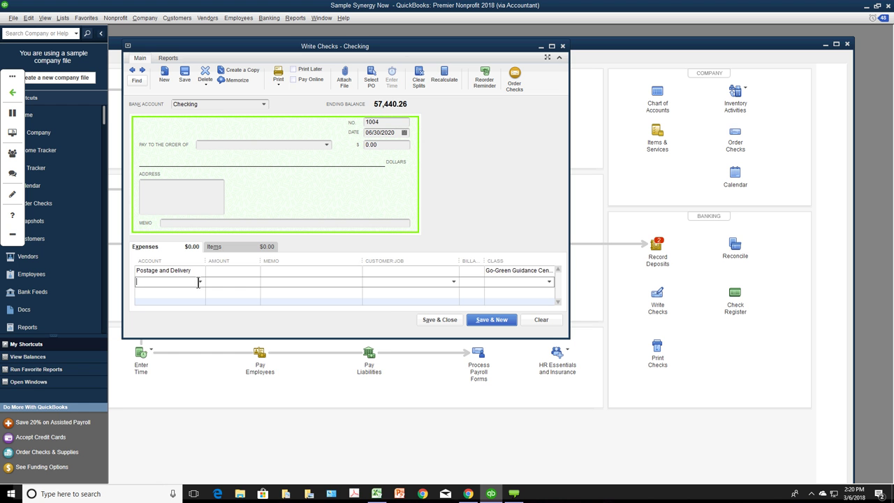
left_click(200, 282)
left_click(189, 338)
left_click(549, 281)
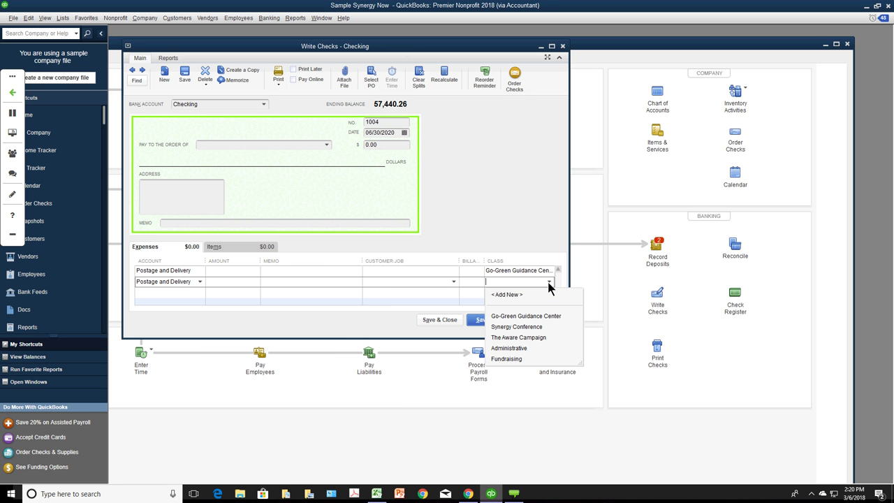
left_click(518, 326)
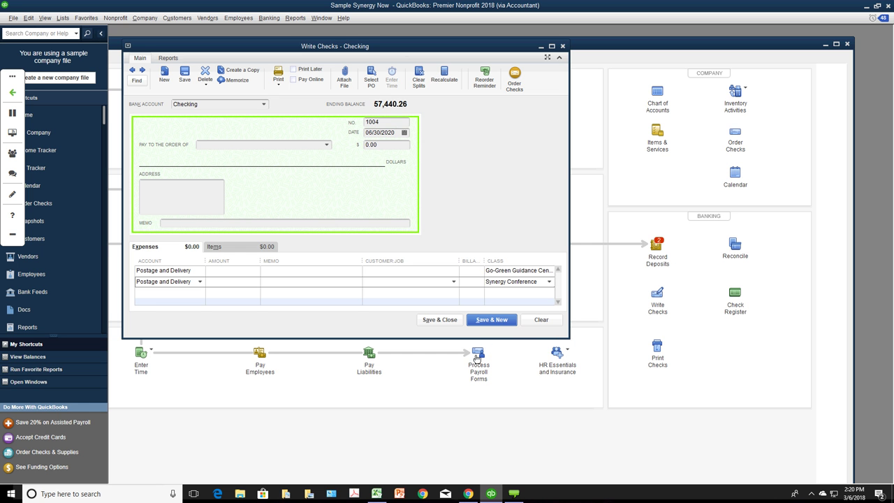
left_click(563, 47)
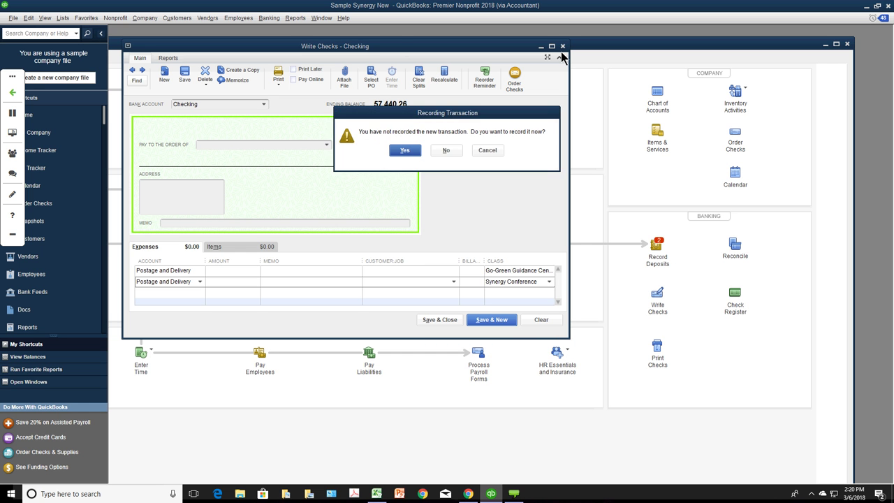
- Discard check 1004 unrecorded and run Reports > Company & Financial > Profit & Loss by Class
left_click(469, 156)
left_click(292, 19)
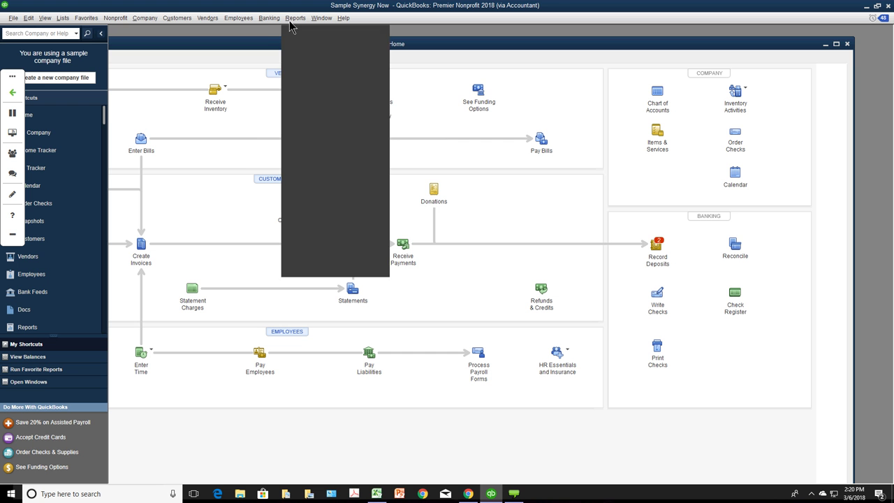
mouse_move(316, 105)
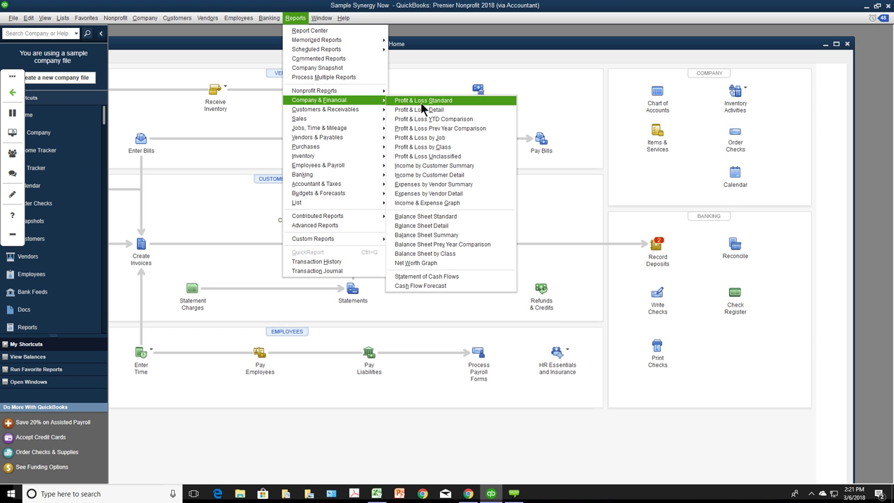
left_click(411, 148)
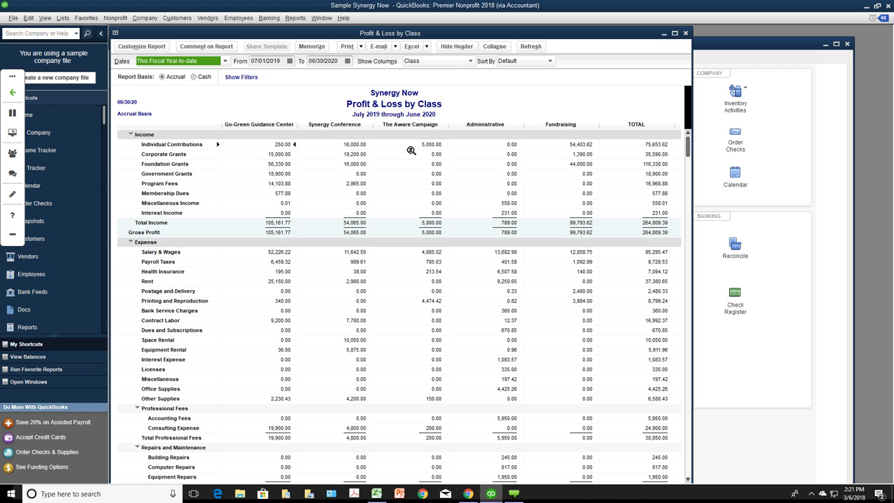
- Collapse the Profit & Loss by Class report and review the five class columns' 10,219.53 net income
left_click(495, 47)
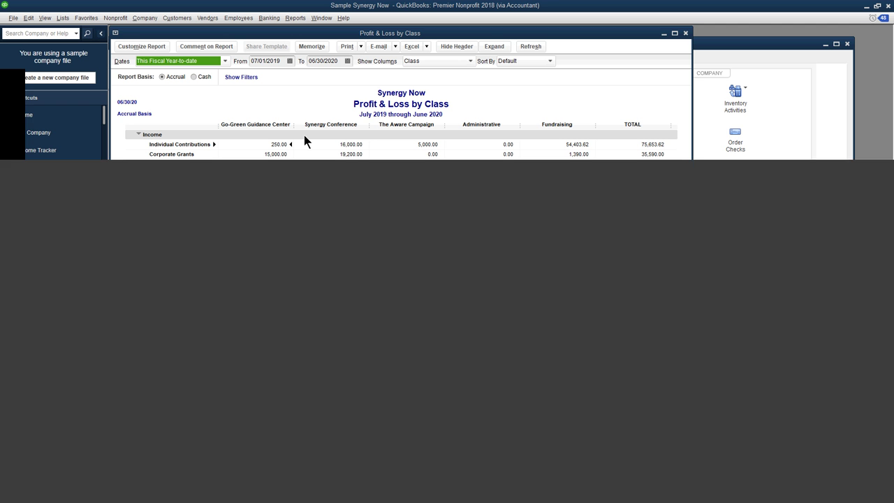
left_click(305, 137)
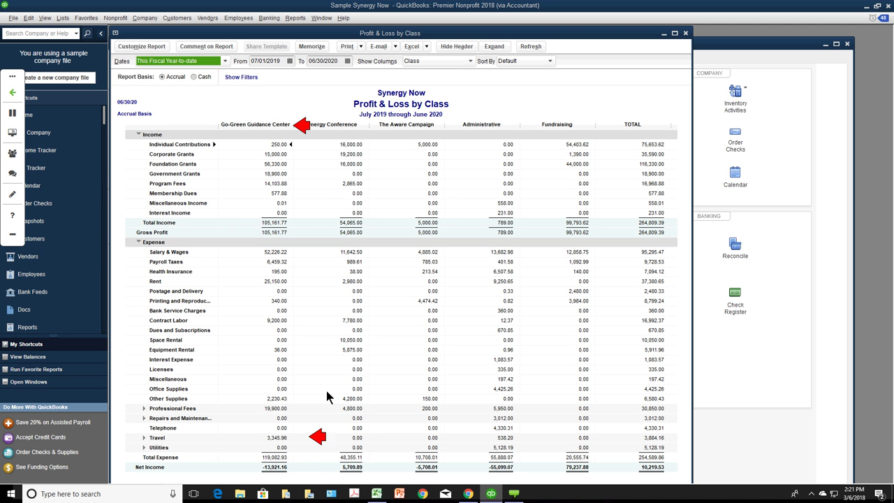
left_click(304, 461)
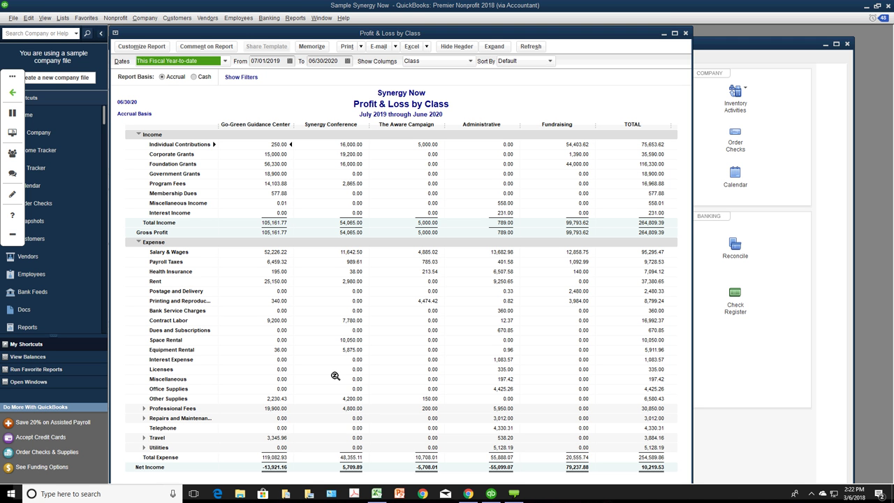
left_click(62, 17)
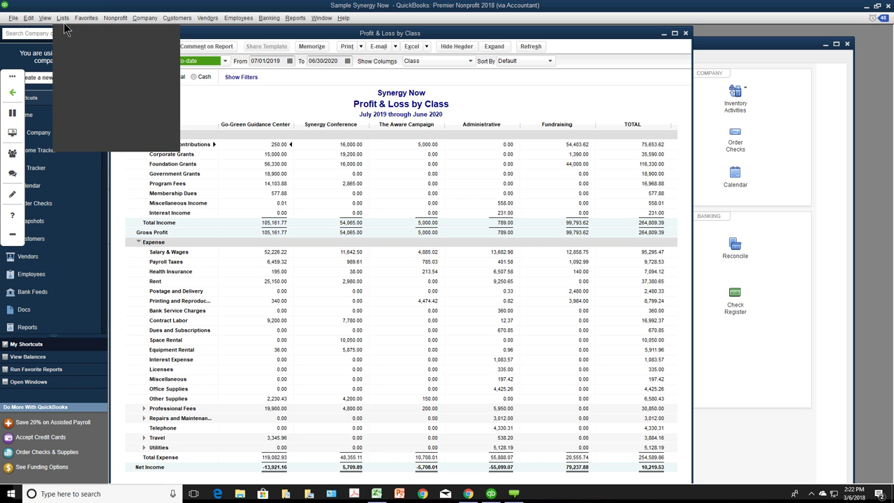
- Open the Chart of Accounts and enlarge its window to show the expense accounts
left_click(65, 33)
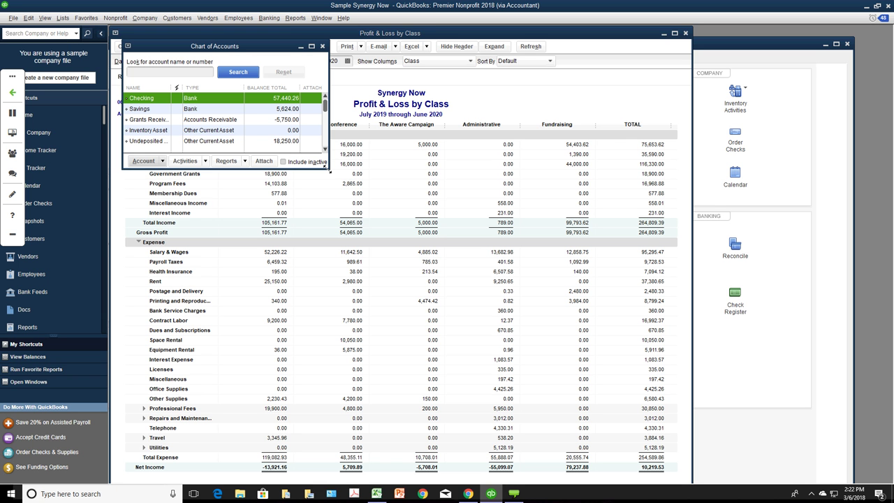
left_click_drag(328, 169, 543, 482)
scroll(539, 108, "down", 1)
scroll(414, 301, "down", 2)
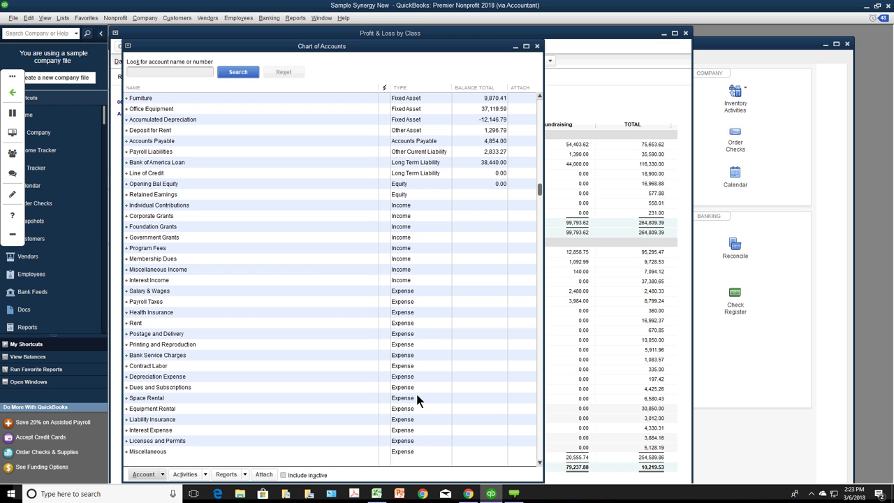
left_click_drag(540, 190, 541, 201)
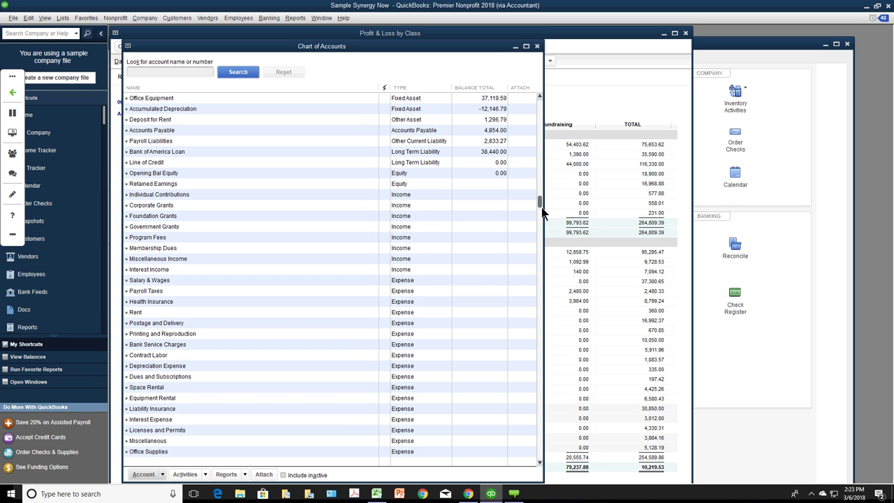
- Make the Health Insurance account inactive and include inactive accounts in the list
left_click(185, 303)
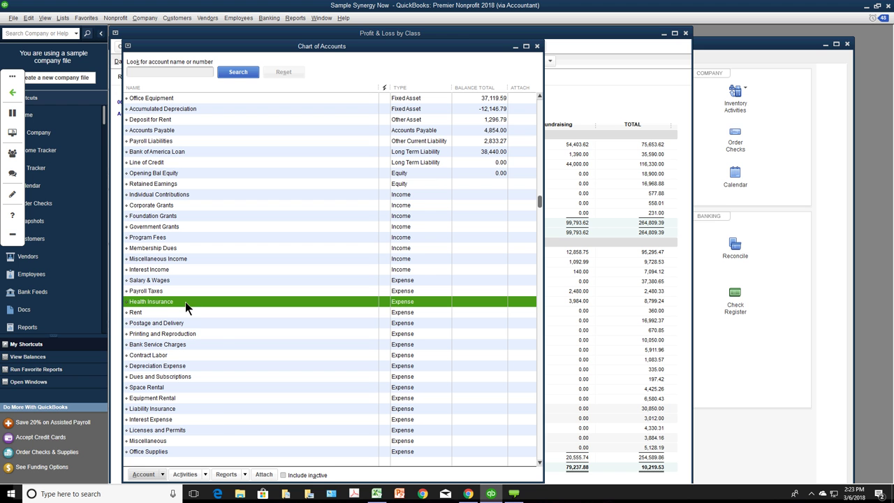
left_click(162, 474)
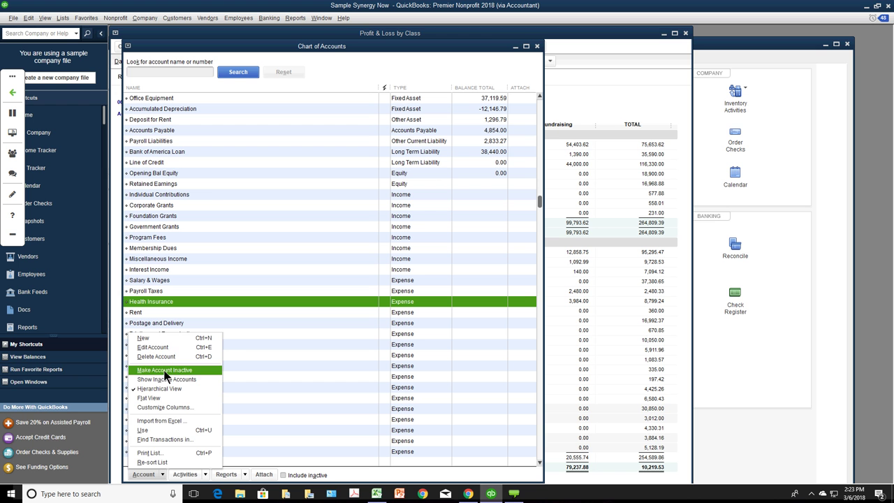
left_click(165, 372)
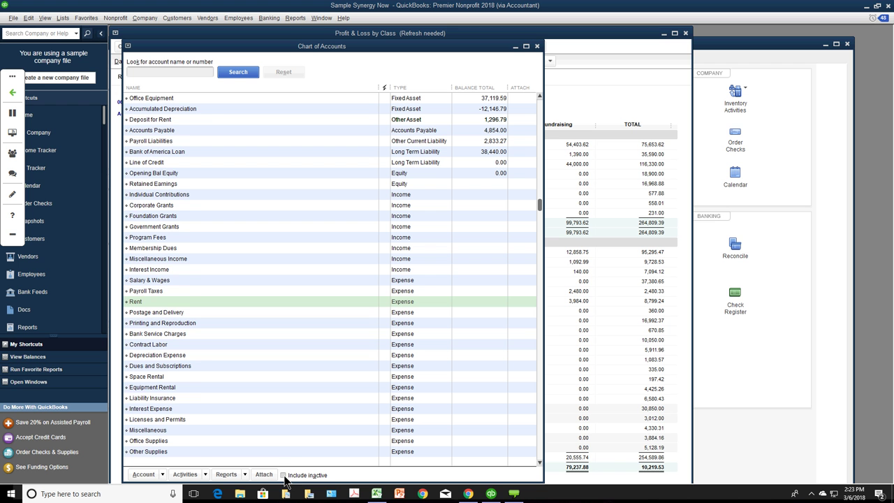
left_click(283, 475)
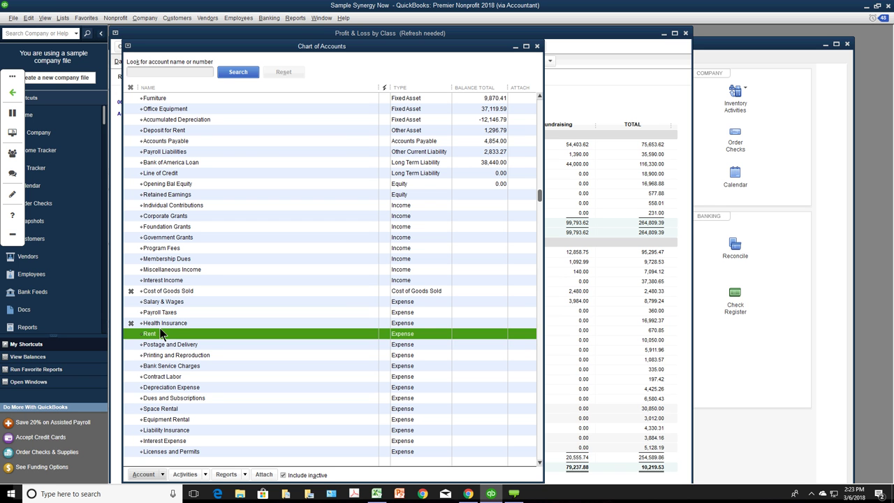
- Mark Rent, Postage, Printing, Bank Charges, Contract Labor, Depreciation and Dues accounts inactive
left_click(131, 334)
left_click(131, 344)
left_click(131, 355)
left_click(132, 366)
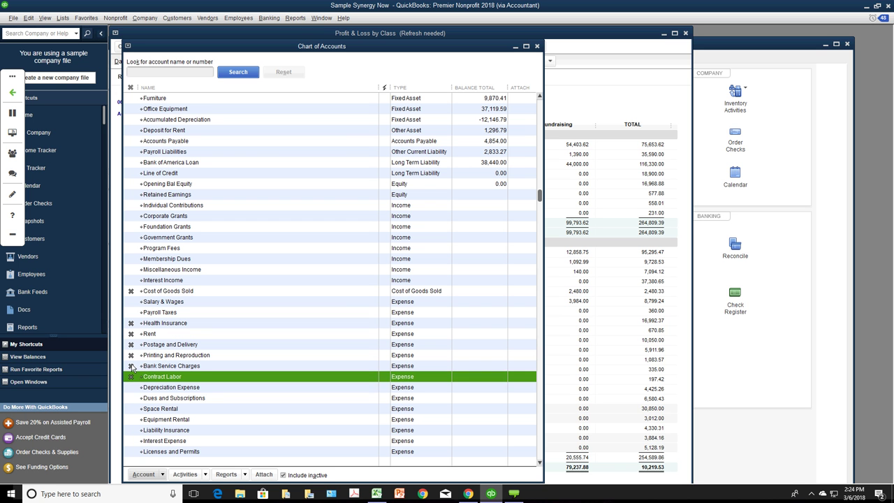
left_click(130, 376)
left_click(131, 387)
left_click(130, 398)
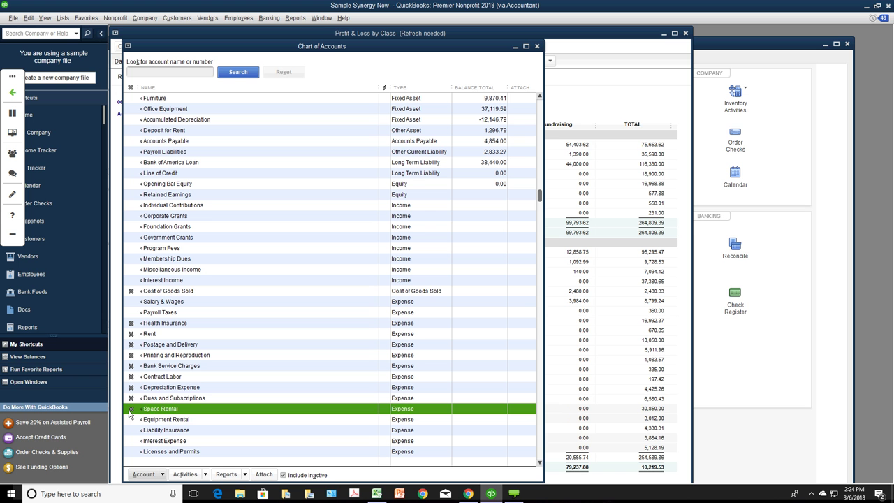
- Reactivate those seven accounts plus Health Insurance and Cost of Goods Sold
left_click(130, 398)
left_click(130, 387)
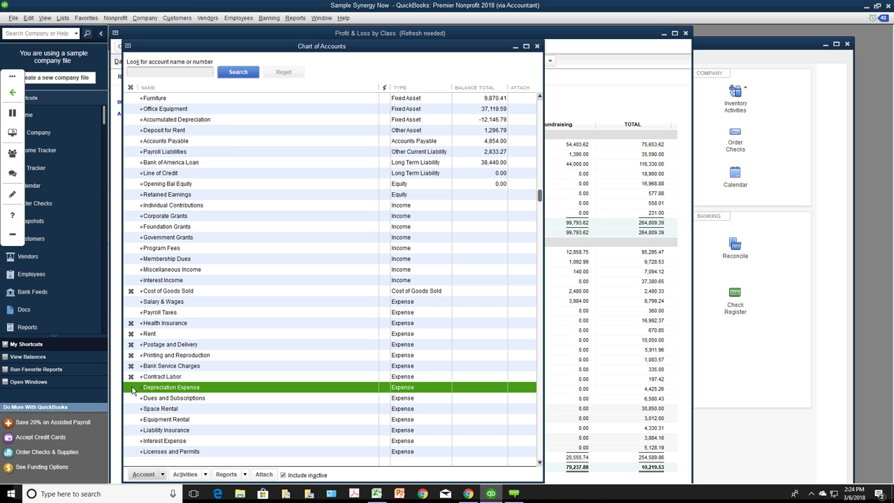
left_click(131, 376)
left_click(131, 366)
left_click(130, 355)
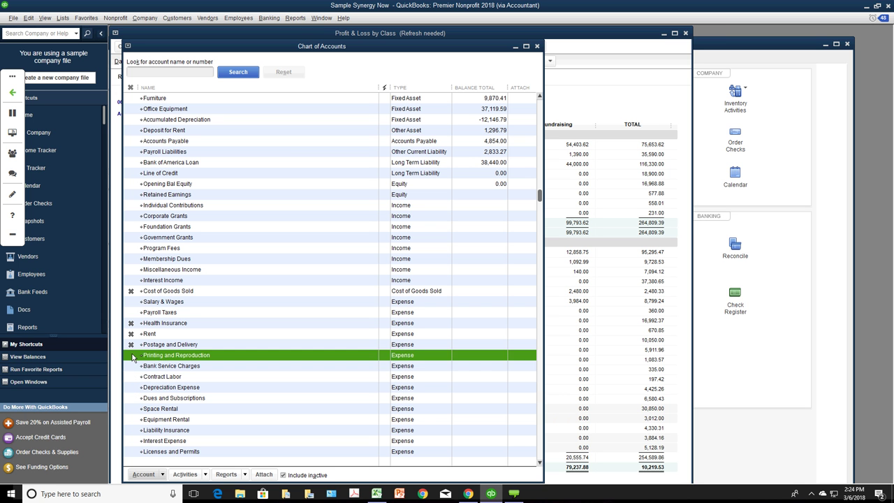
left_click(131, 345)
left_click(131, 334)
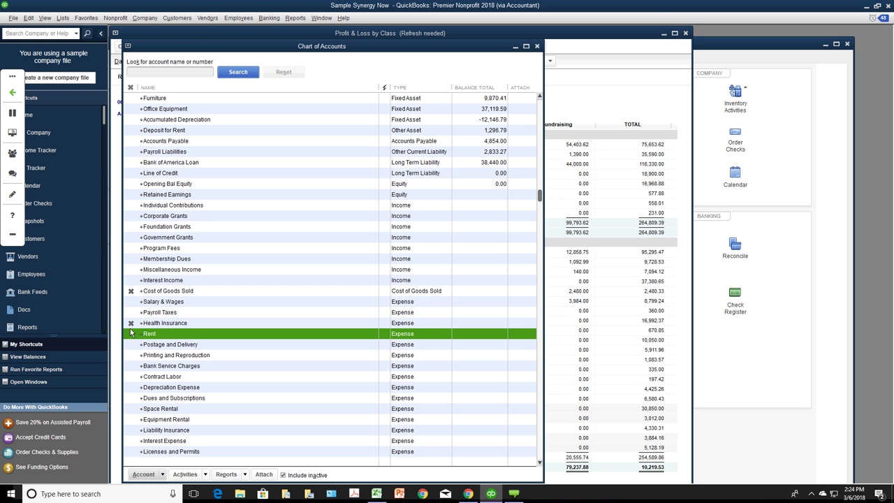
left_click(131, 324)
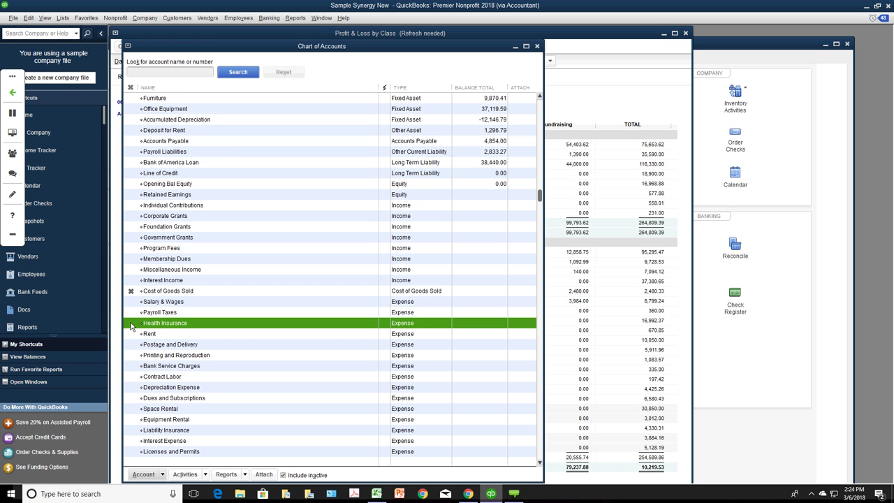
left_click(131, 291)
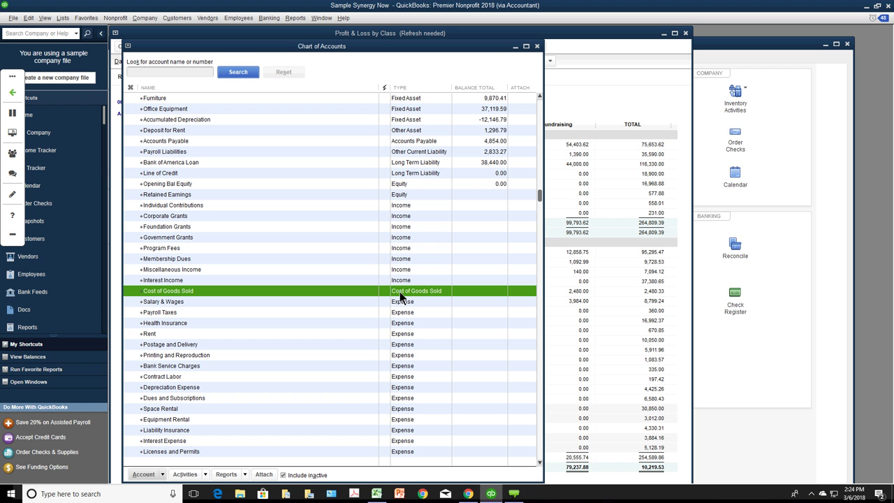
- Close the Chart of Accounts and dismiss the report refresh prompt without refreshing
left_click(537, 47)
key("Escape")
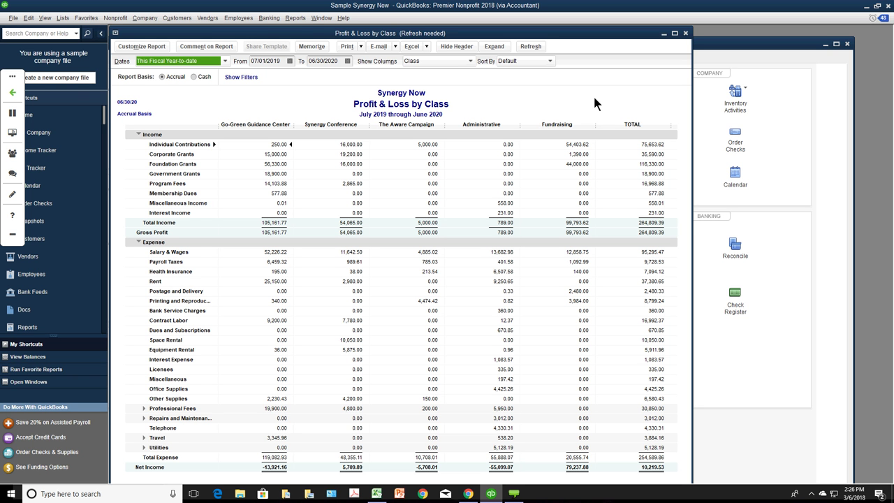
left_click(272, 19)
left_click(273, 32)
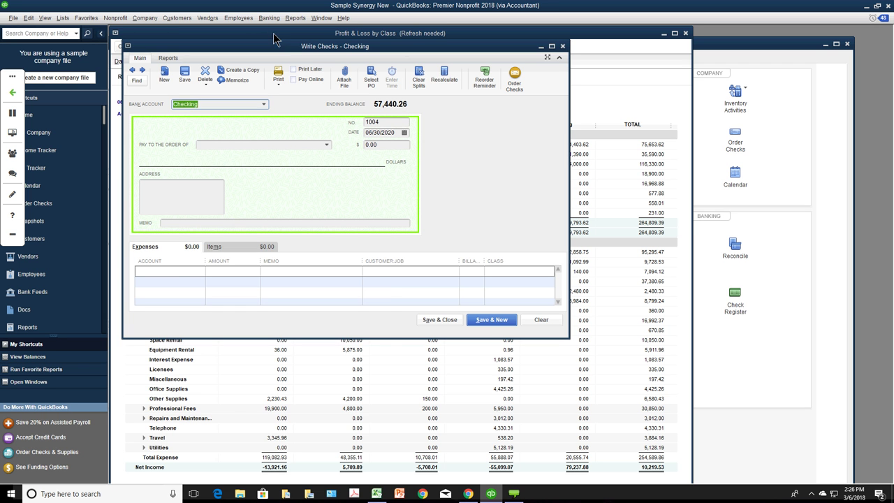
left_click(199, 272)
left_click(200, 272)
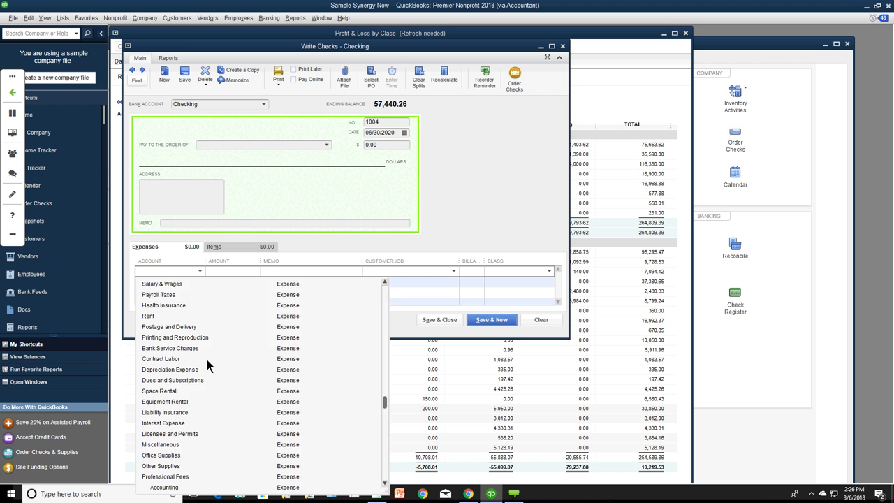
left_click(193, 327)
left_click(549, 271)
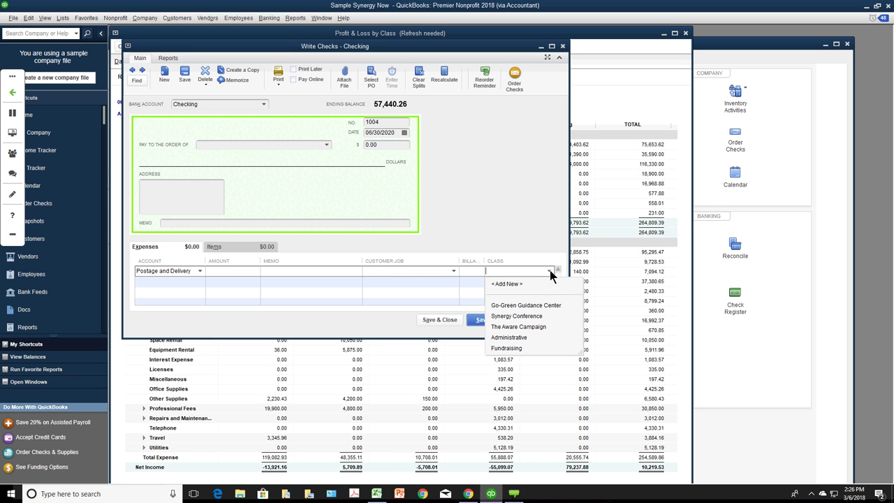
left_click(554, 304)
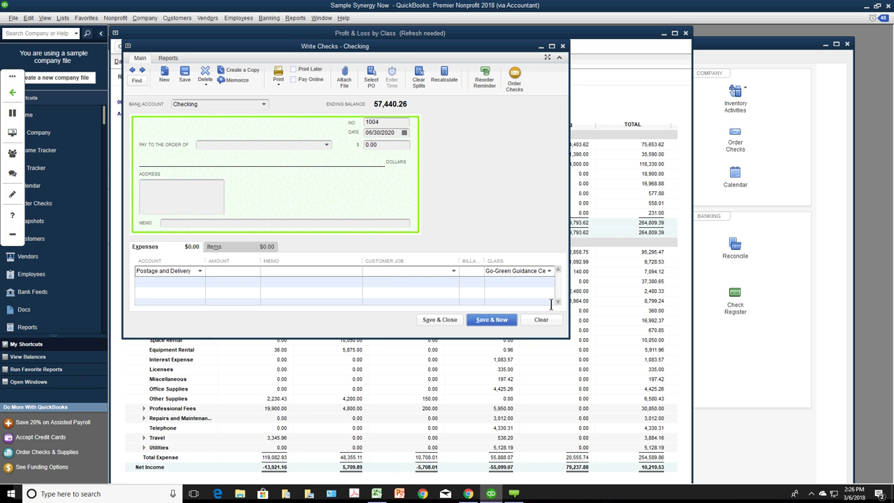
left_click(550, 272)
left_click(535, 316)
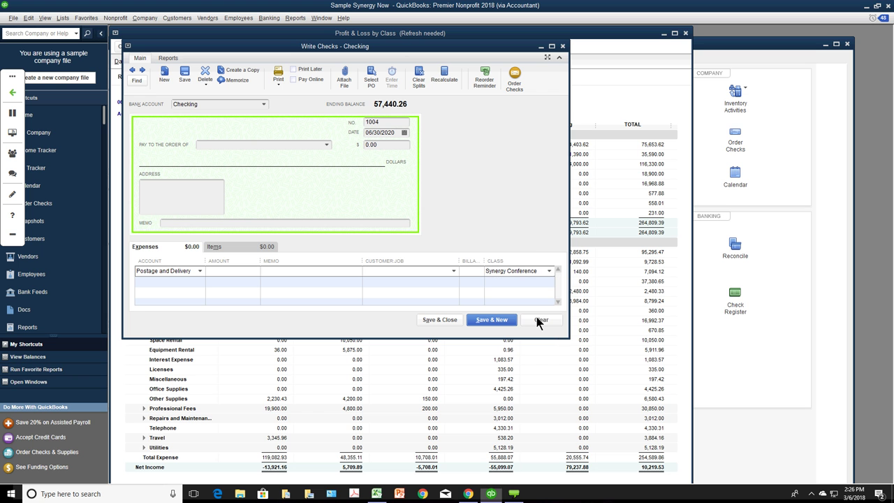
left_click(549, 272)
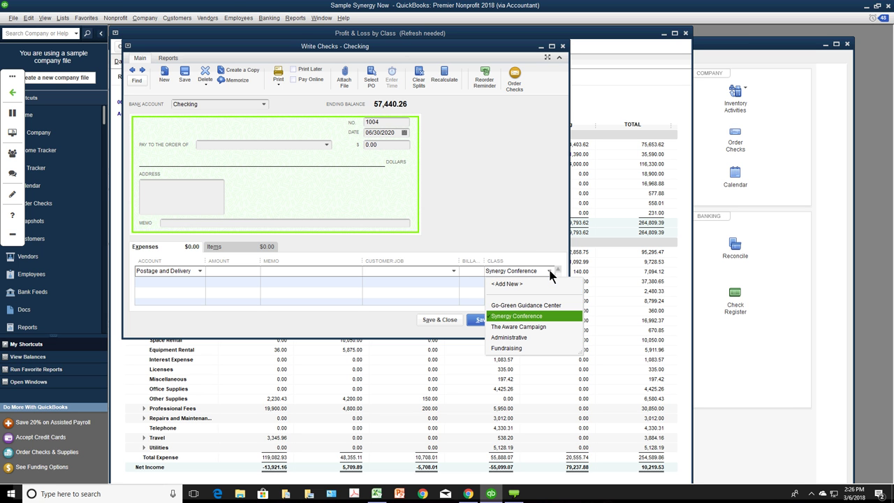
left_click(524, 338)
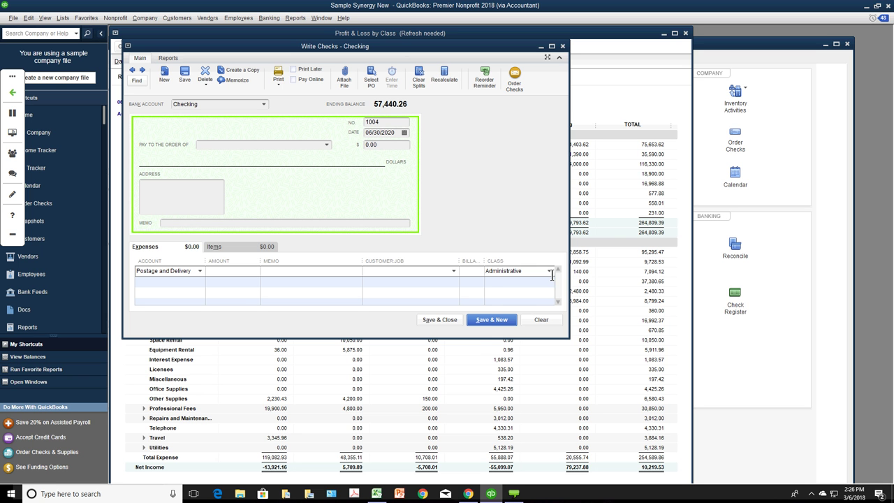
left_click(550, 272)
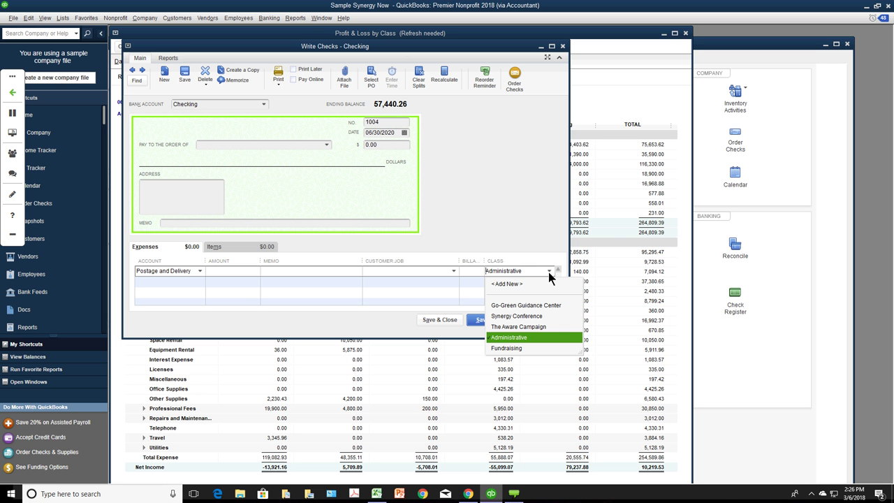
left_click(532, 345)
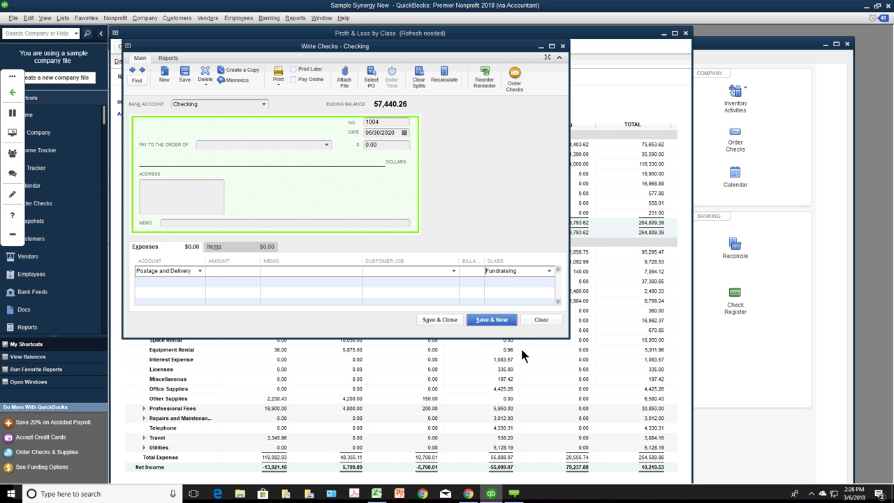
left_click(526, 321)
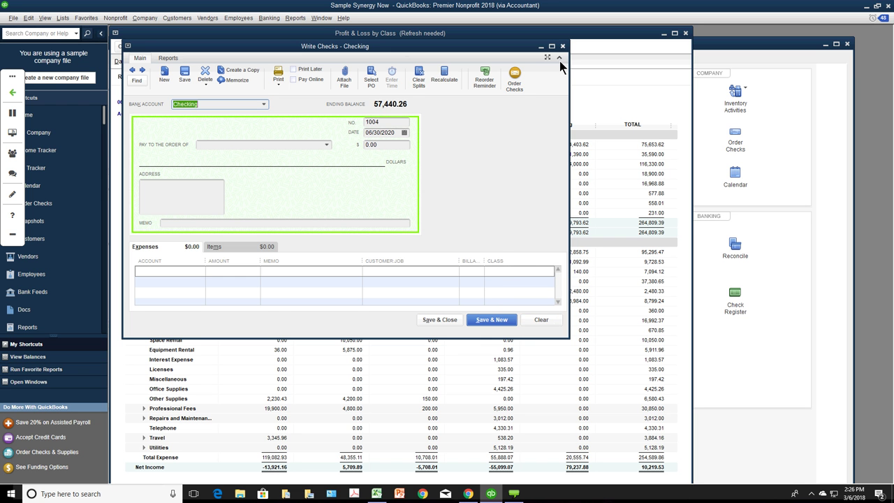
key("Escape")
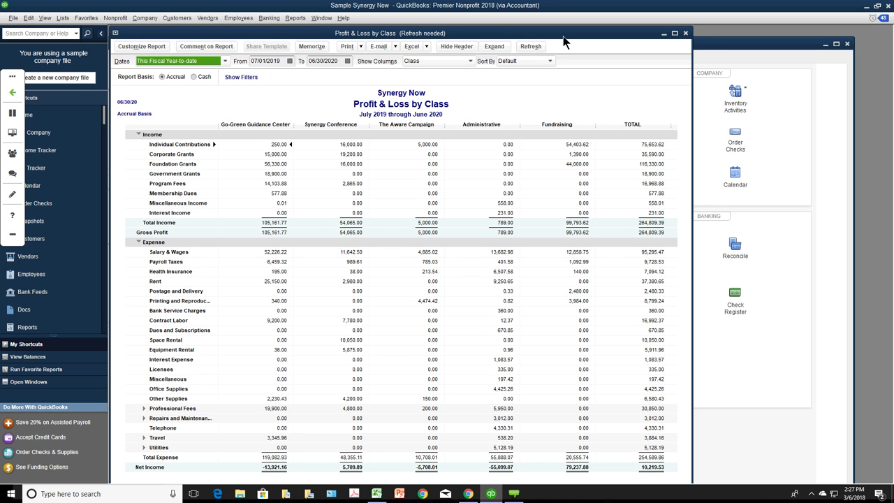
- Close the Profit & Loss by Class report window
left_click_drag(563, 37, 567, 49)
left_click(689, 46)
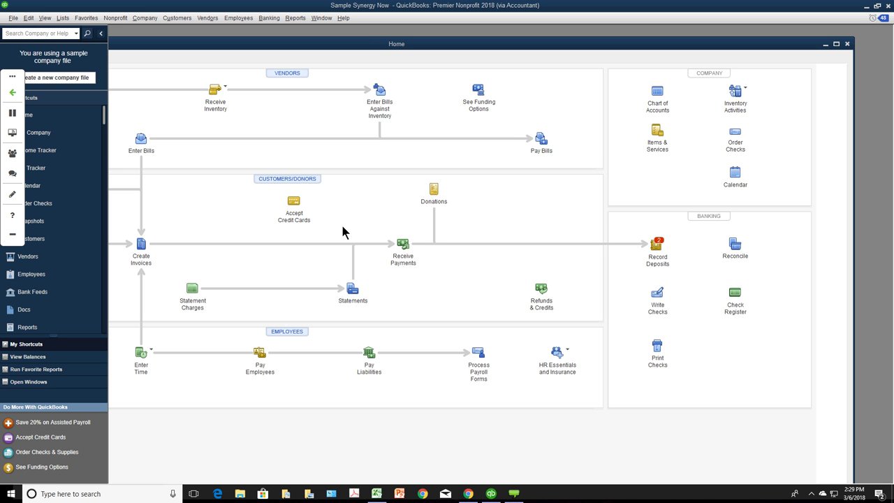
- Maximize the Home window by double-clicking its title bar
double_click(419, 43)
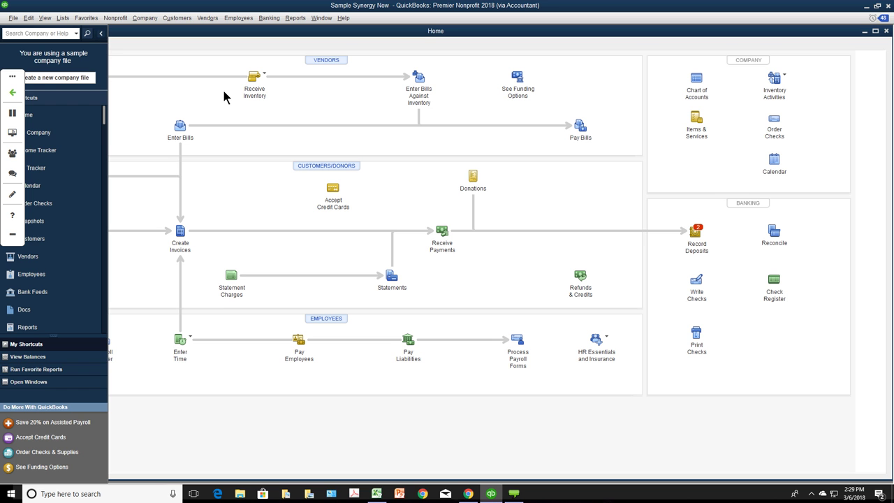
left_click(13, 91)
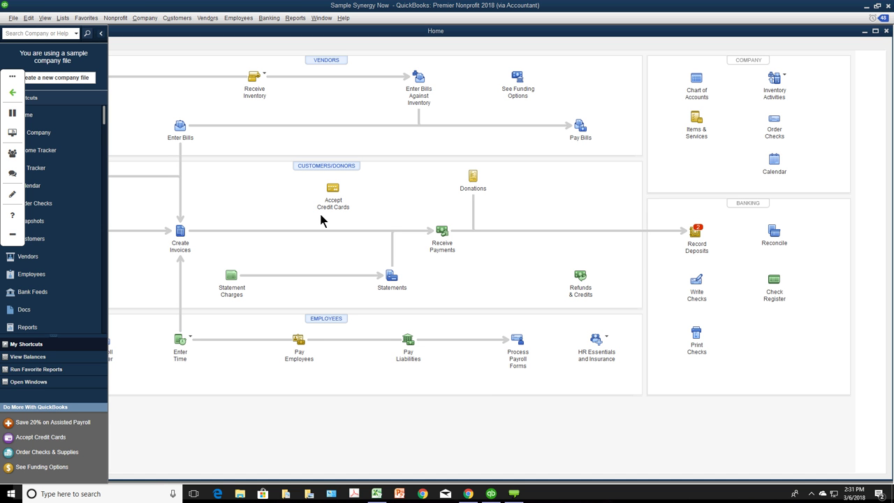
- Reopen the Synergy Now company file from the recent-companies list and log in with the admin password
left_click(13, 17)
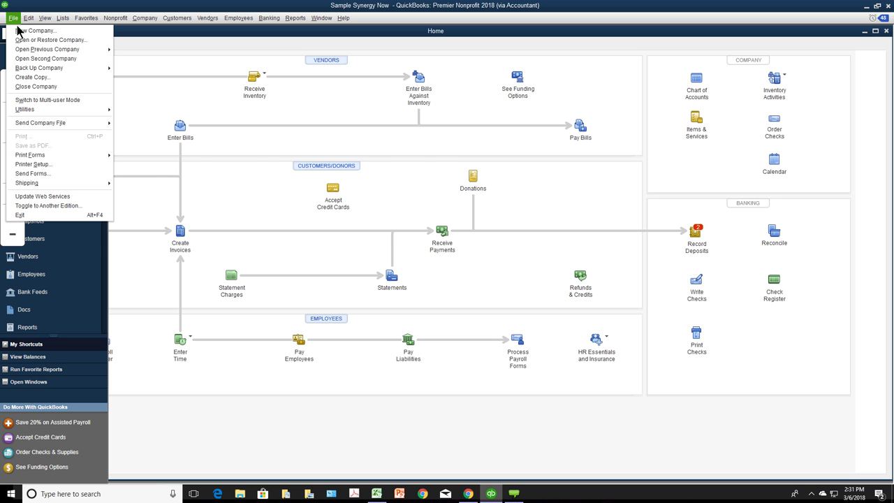
mouse_move(39, 51)
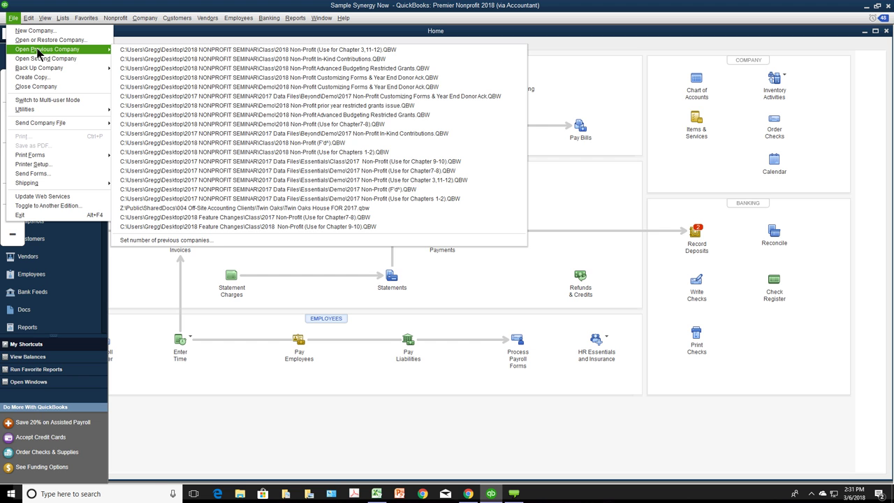
left_click(280, 78)
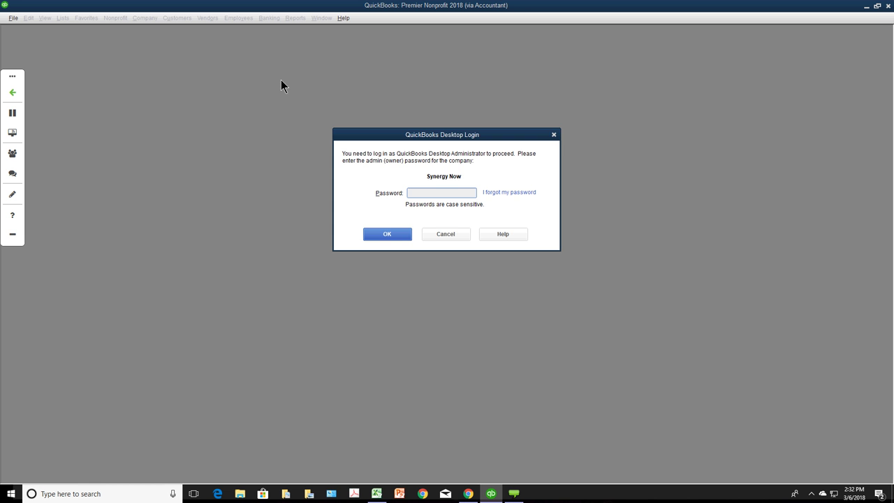
type("*********")
left_click(387, 234)
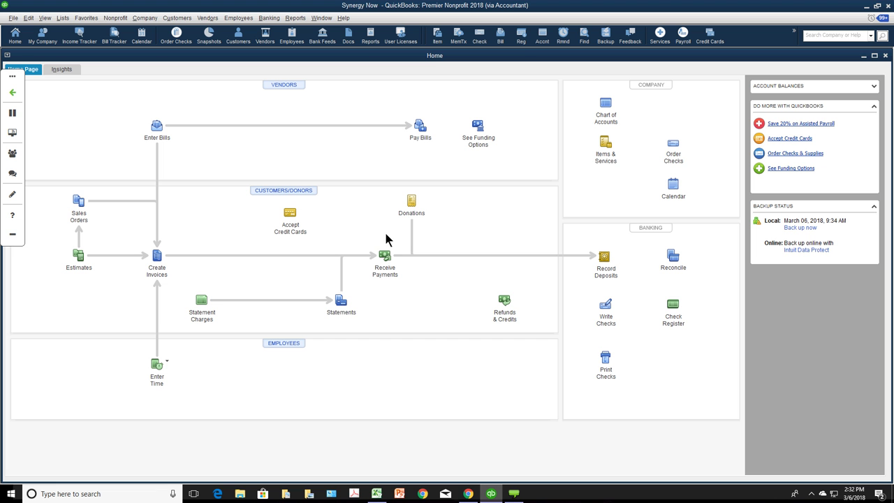
- Start a new Make Deposits entry, viewing and dismissing its printing options
left_click(606, 258)
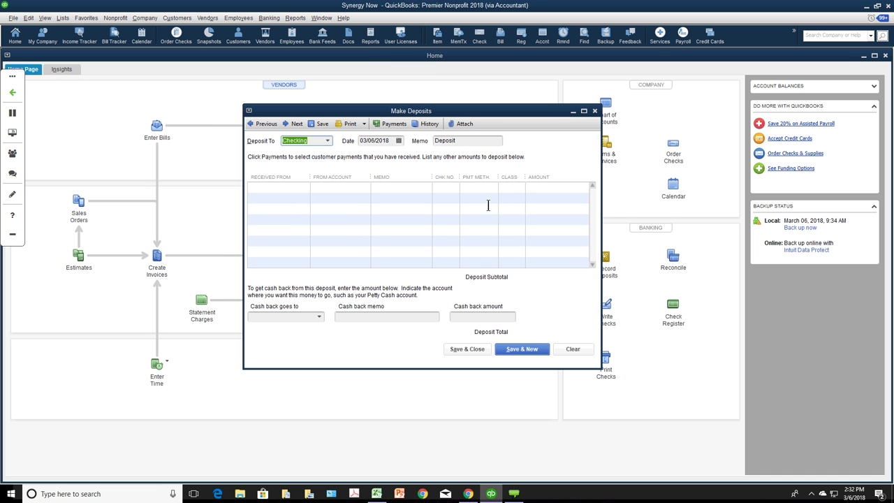
left_click(364, 125)
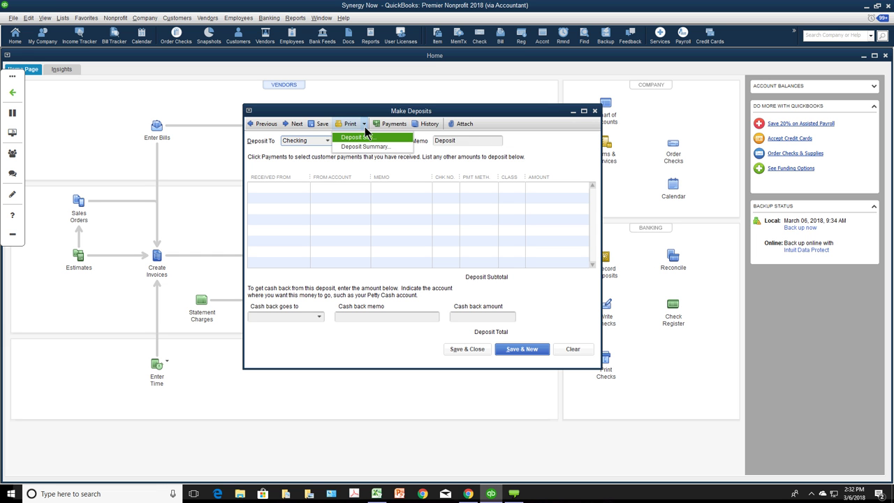
left_click(549, 158)
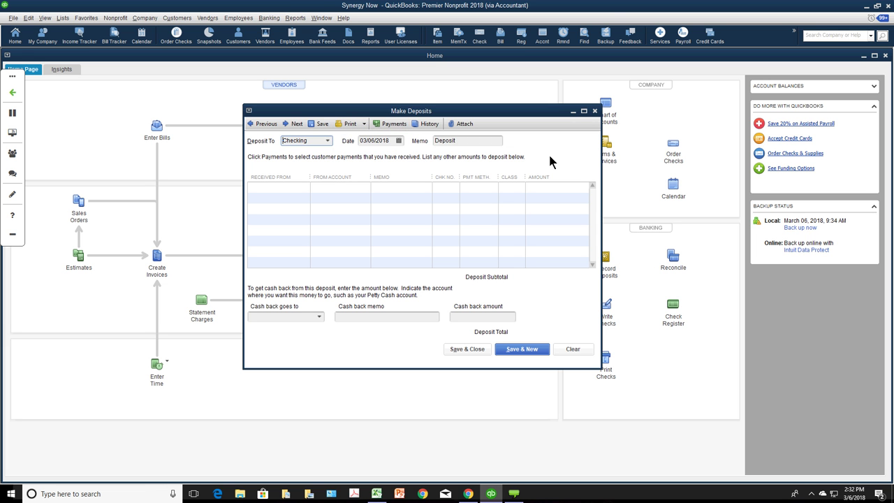
- Enter deposit line one: Membership Dues, 425.00, class Programs:Go-Green Guidance Center
left_click(369, 188)
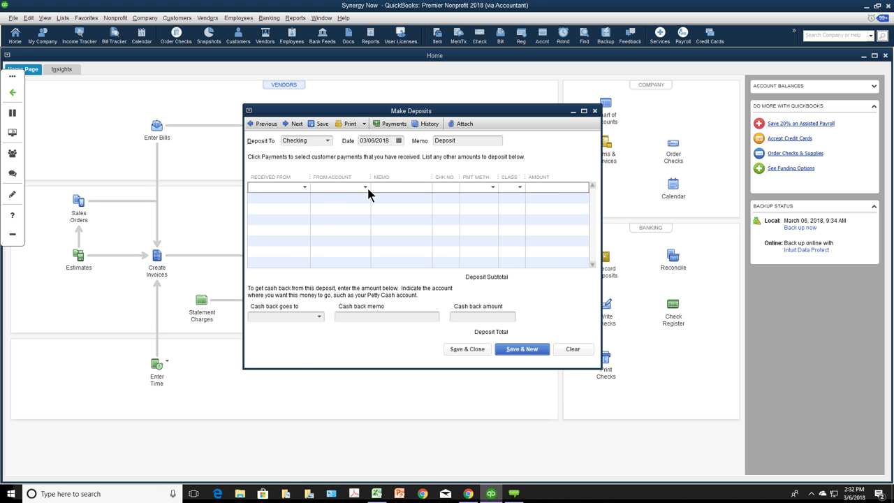
left_click(369, 189)
left_click_drag(559, 202, 561, 235)
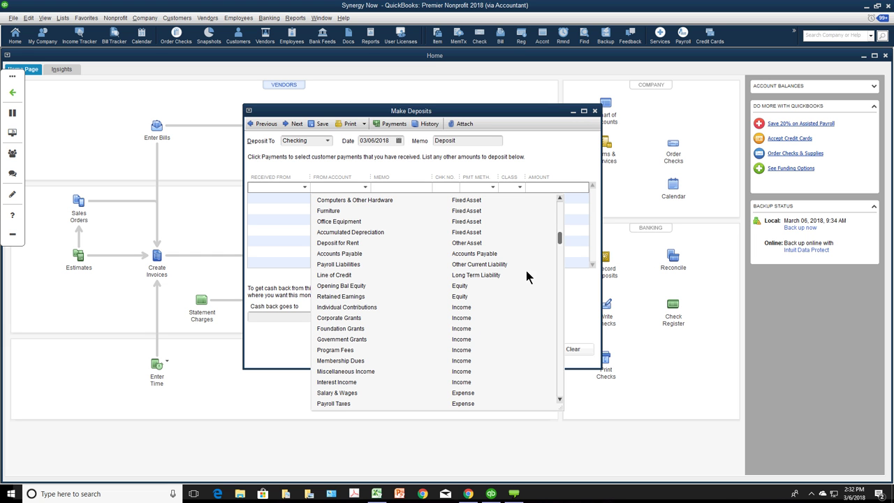
left_click(360, 361)
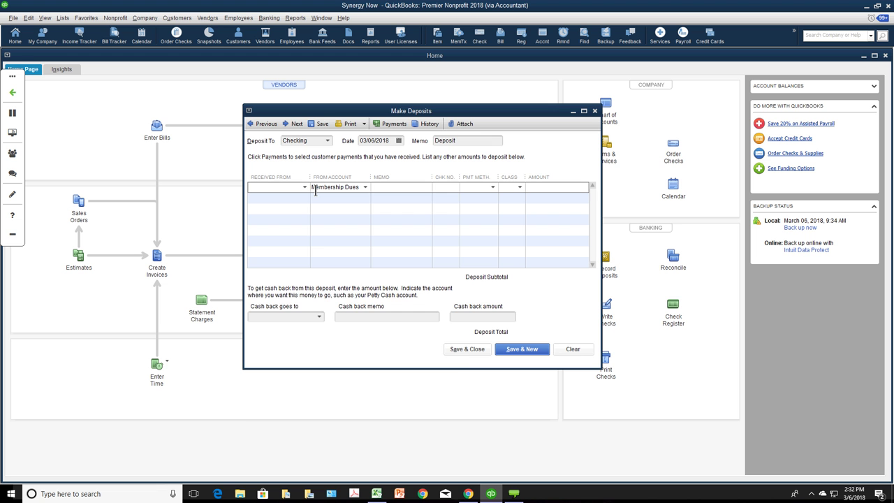
left_click(305, 188)
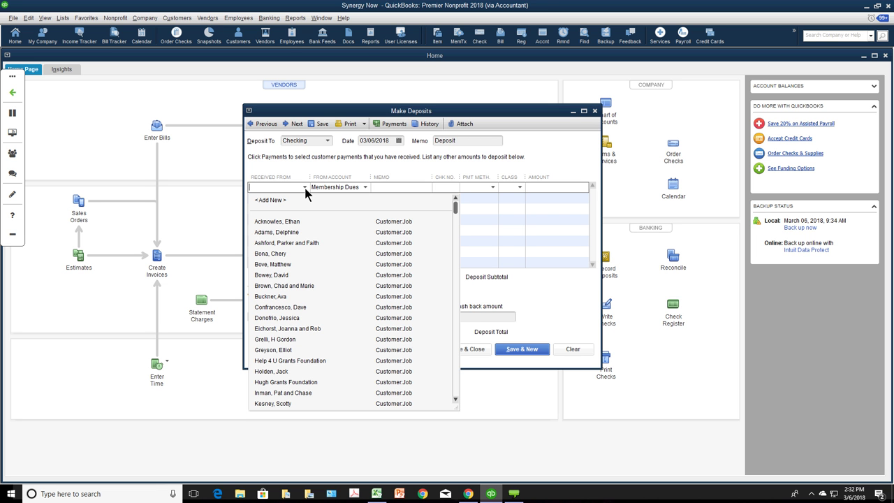
left_click(305, 188)
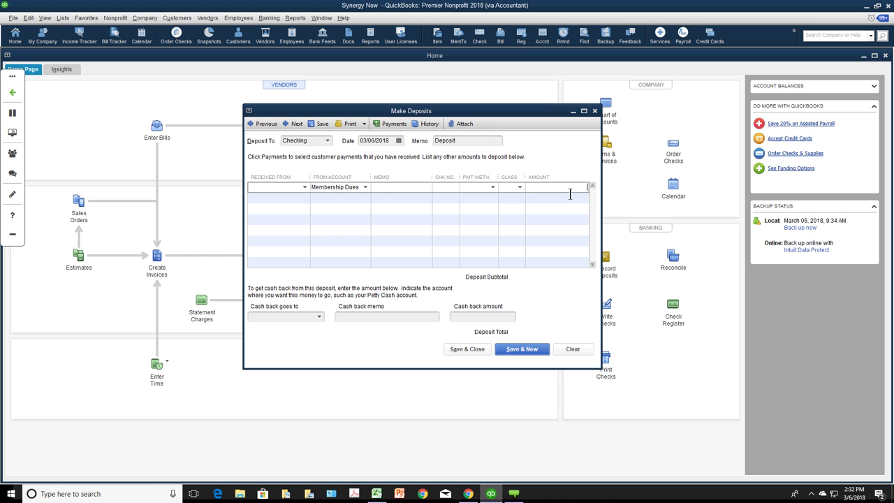
type("425.")
left_click(520, 187)
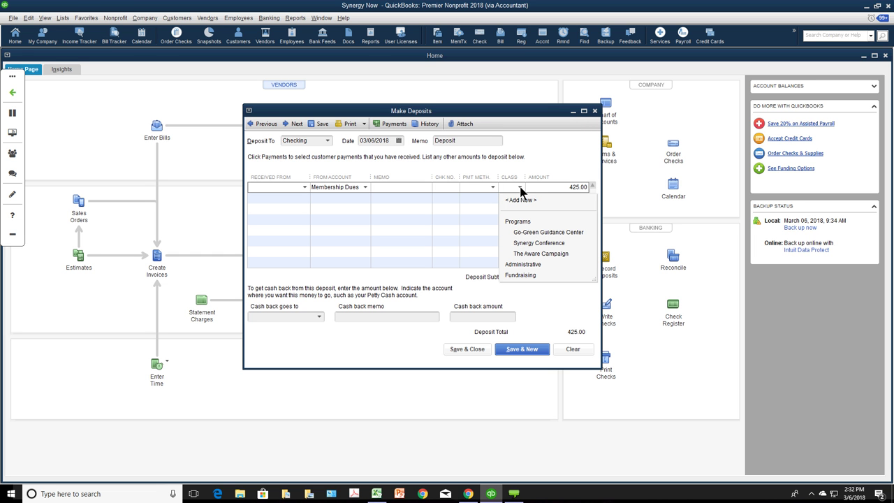
left_click(534, 237)
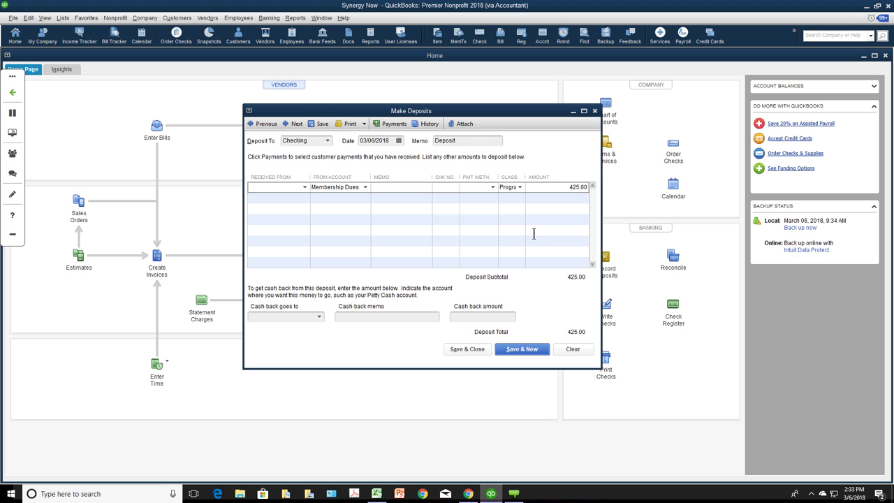
left_click(364, 197)
- Add a Foundation Grants line of 10,000.00 classed Synergy Conference, widening the window and narrowing Memo
left_click(364, 197)
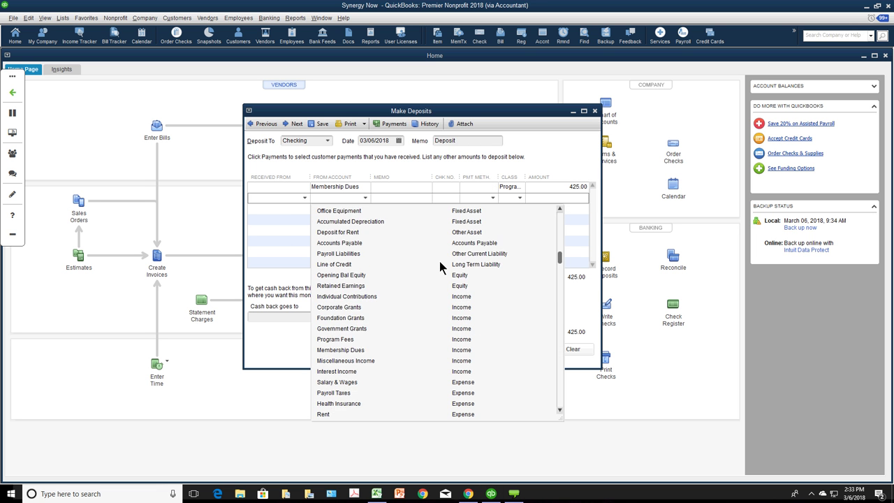
scroll(440, 261, "down", 2)
scroll(440, 262, "down", 1)
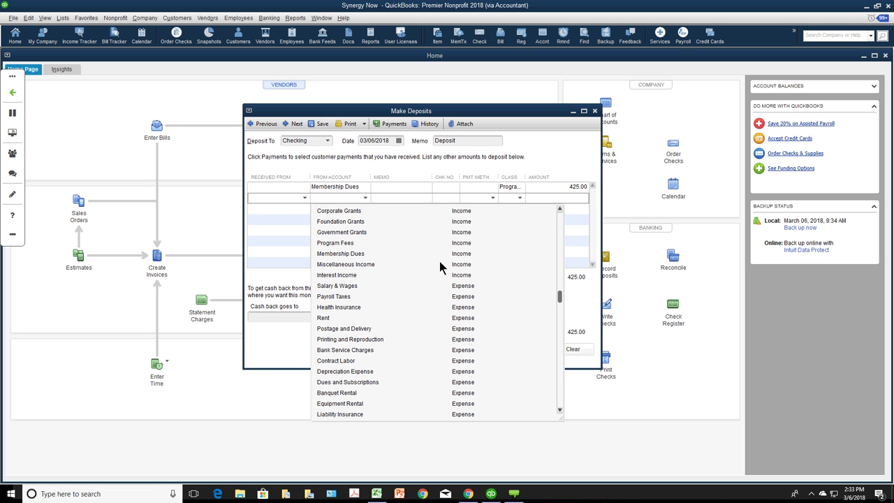
left_click(363, 221)
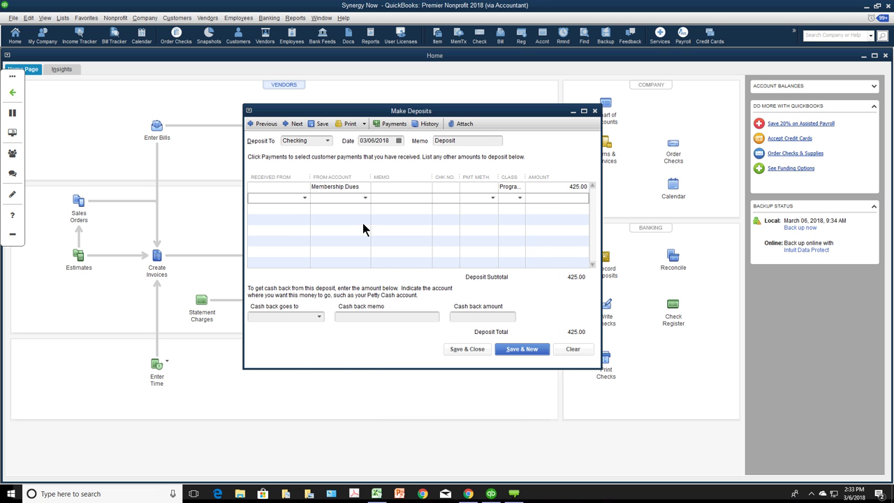
left_click(520, 197)
left_click(526, 253)
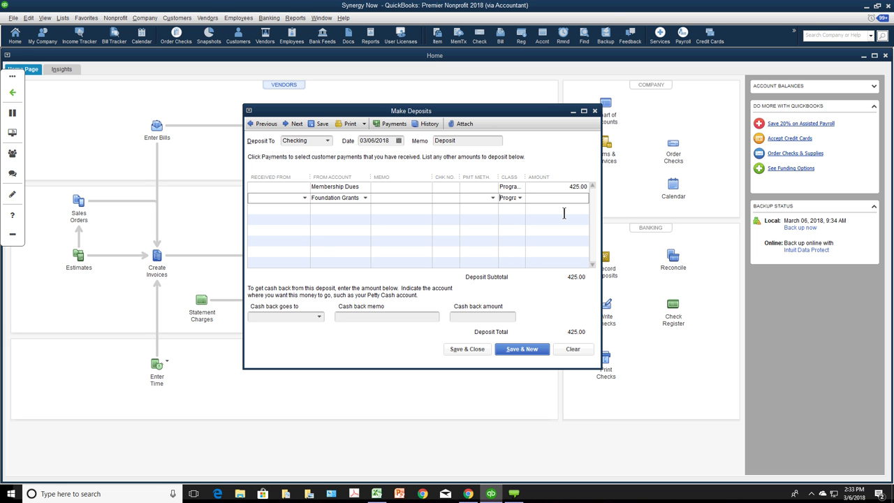
left_click_drag(601, 202, 739, 202)
left_click_drag(516, 176, 424, 176)
left_click(637, 202)
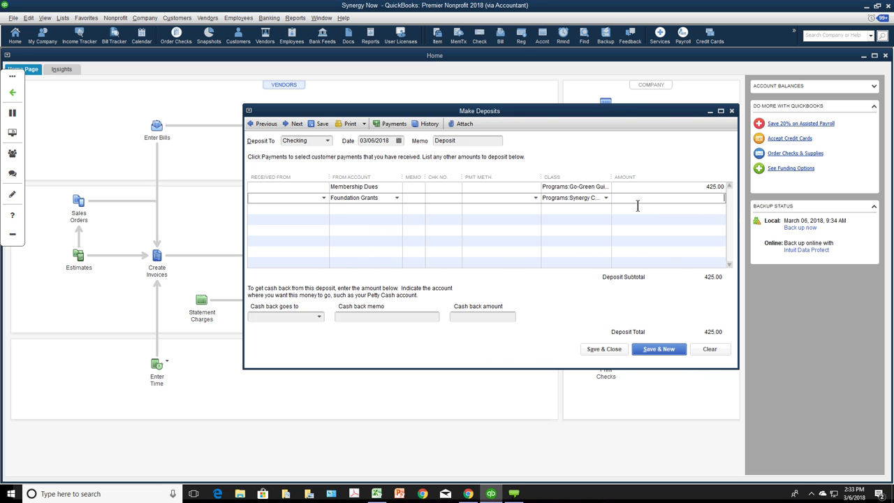
type("10000")
left_click(389, 207)
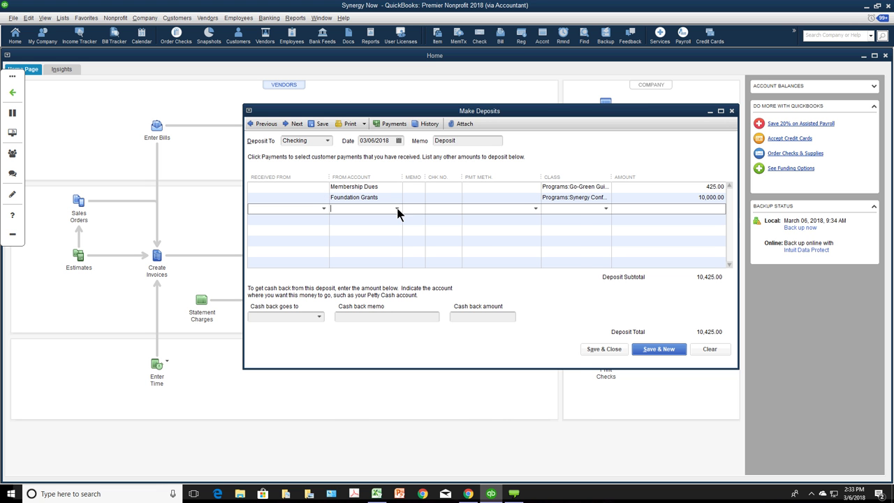
- Add an Individual Contributions line of 1,095.00 classed Fundraising
left_click(396, 208)
scroll(579, 234, "down", 2)
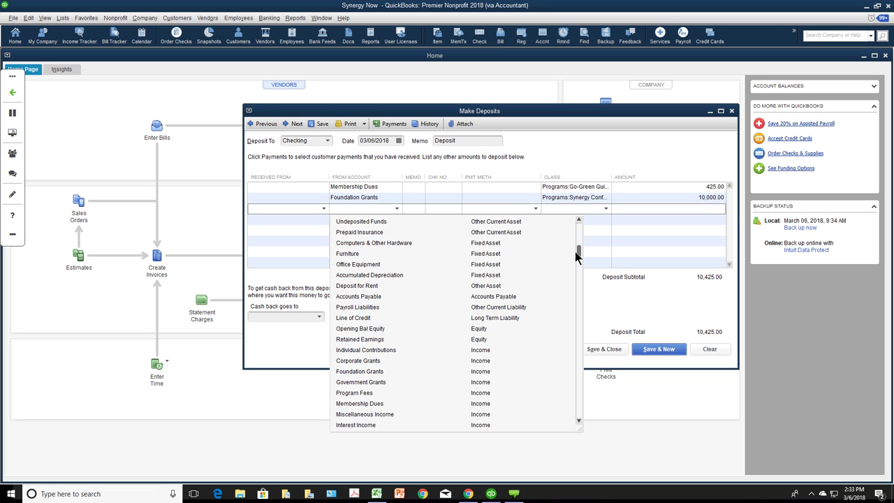
left_click(390, 349)
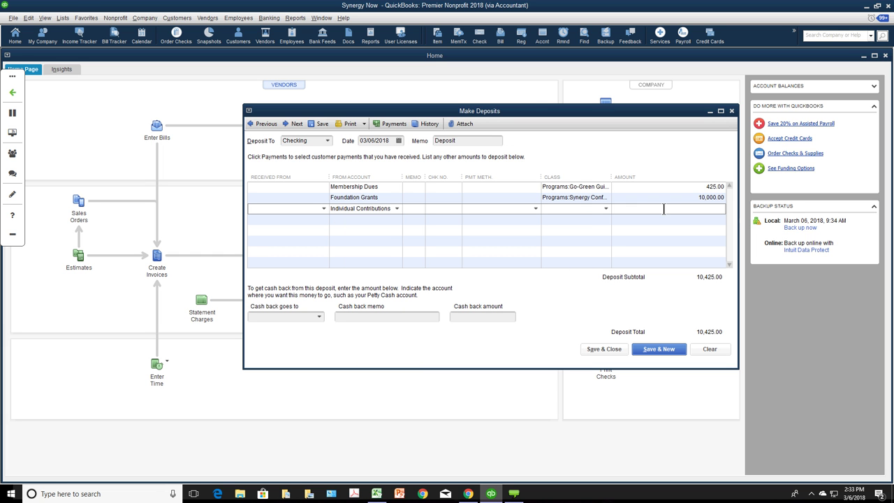
type("1095")
key("Tab")
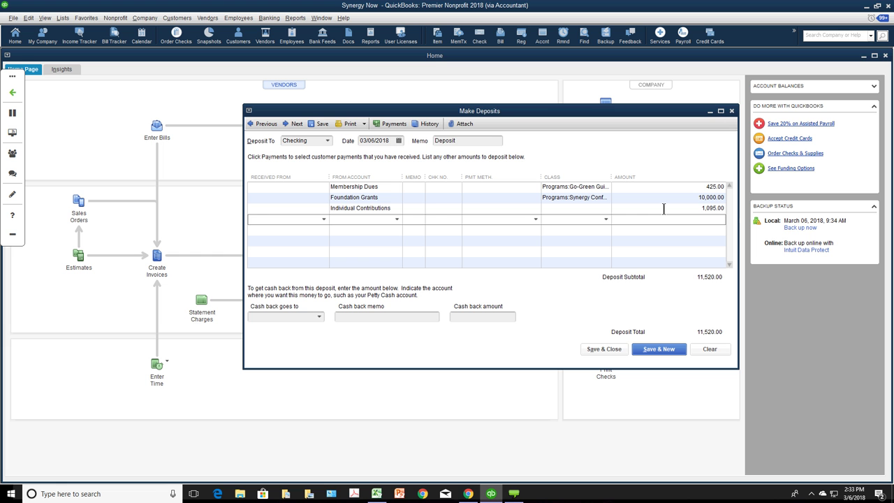
left_click(610, 209)
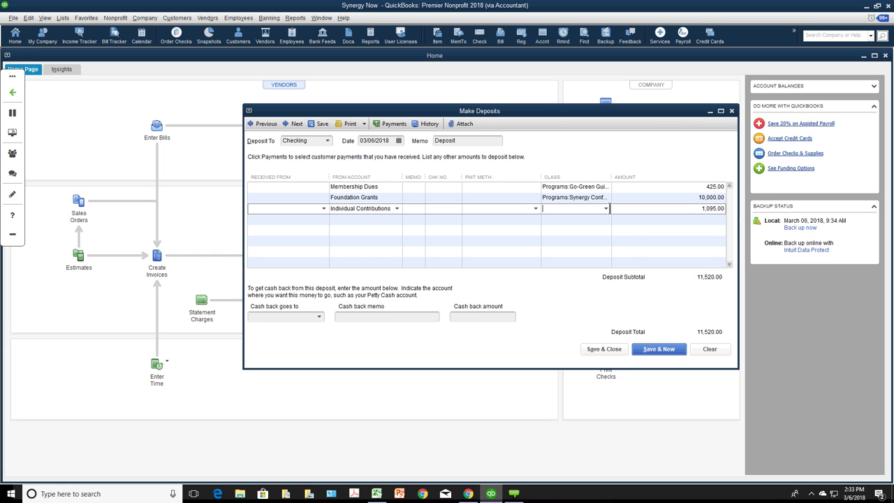
left_click(607, 209)
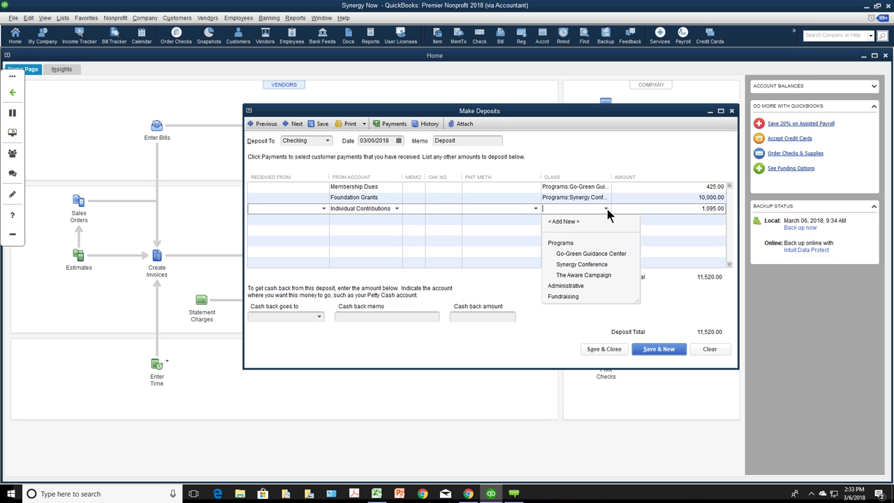
left_click(569, 299)
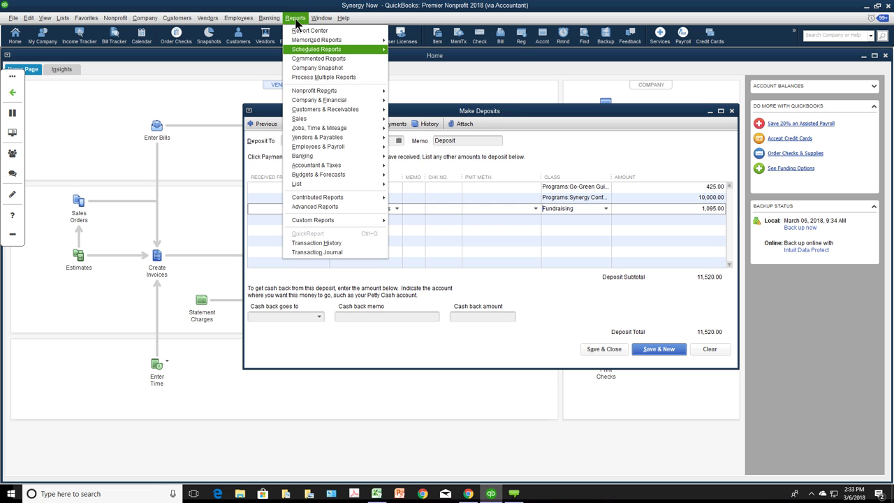
mouse_move(322, 100)
left_click(426, 151)
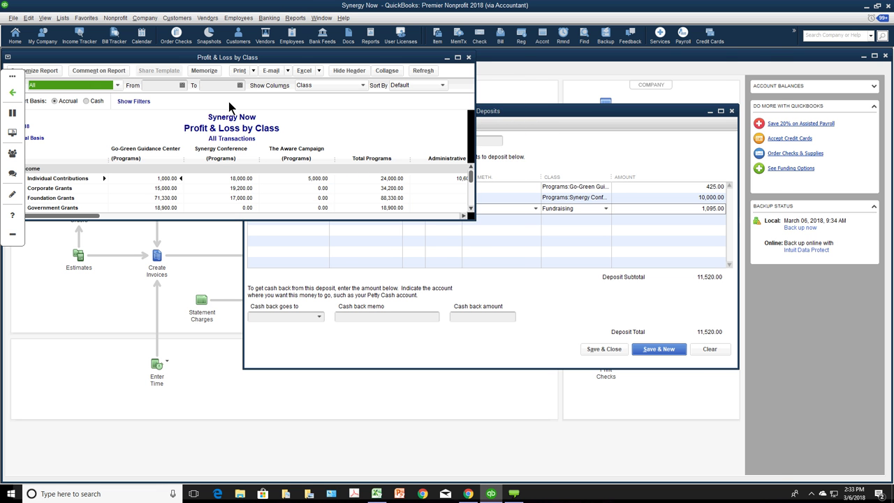
left_click_drag(473, 227, 780, 482)
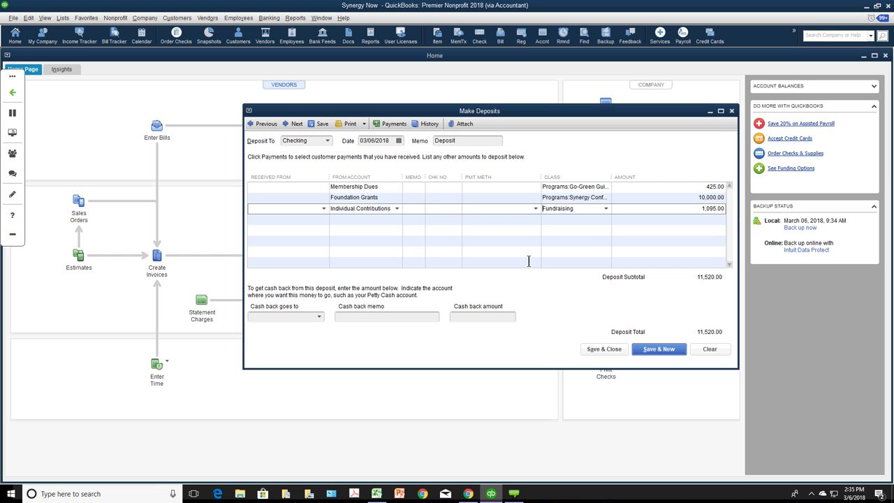
- Search QuickBooks Help for 'import transactions' and open 'Importing transactions to QuickBooks'
left_click(342, 20)
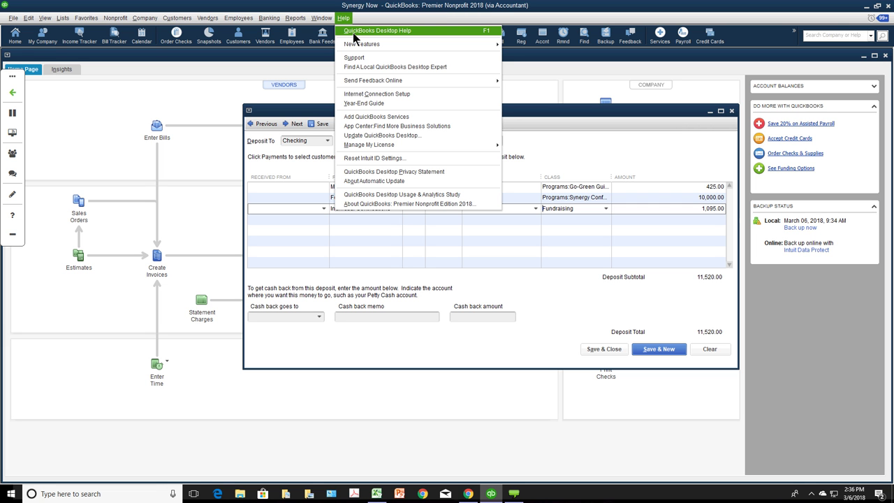
left_click(354, 33)
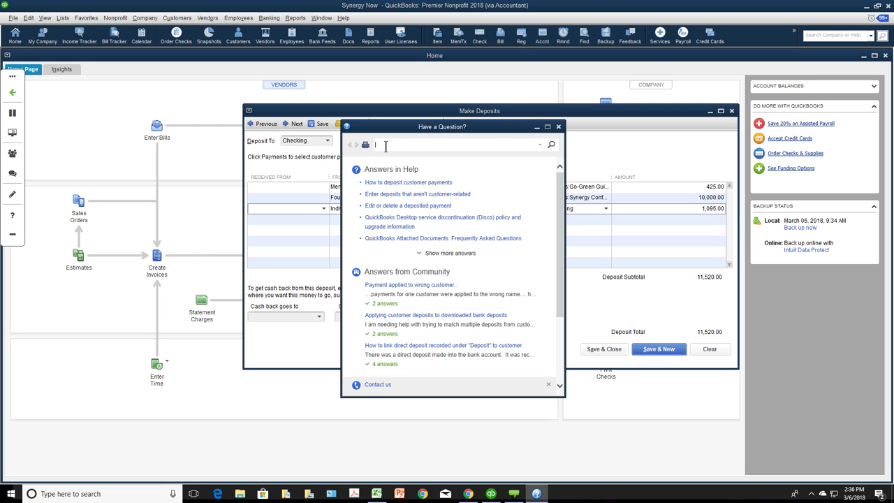
type("import tra")
type("nsactions")
left_click(552, 147)
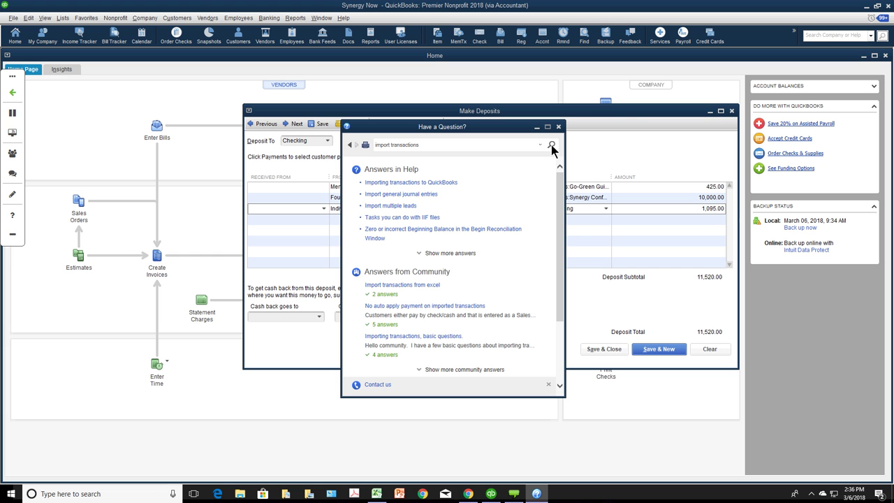
left_click(411, 187)
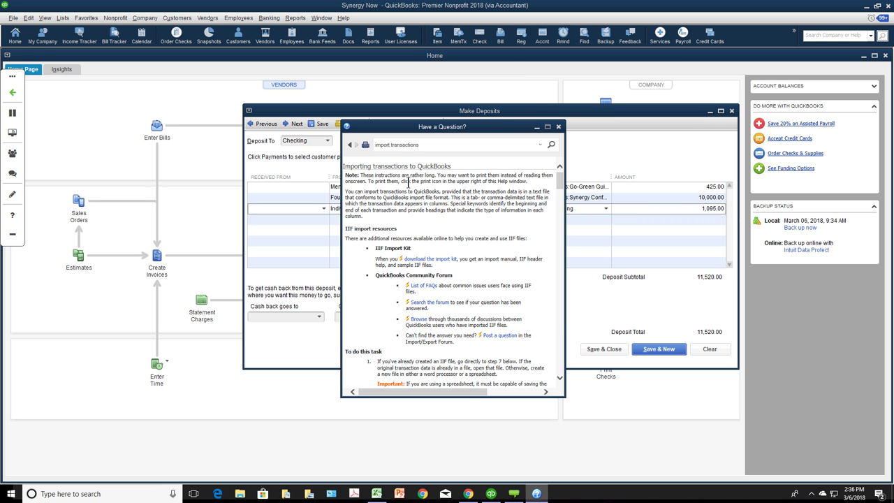
- Read through the importing article and close the help window
scroll(560, 188, "down", 1)
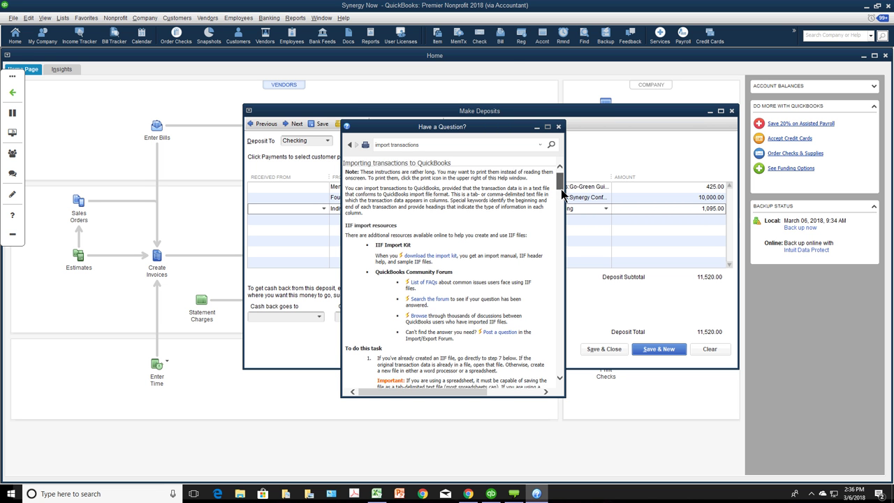
left_click_drag(560, 185, 561, 194)
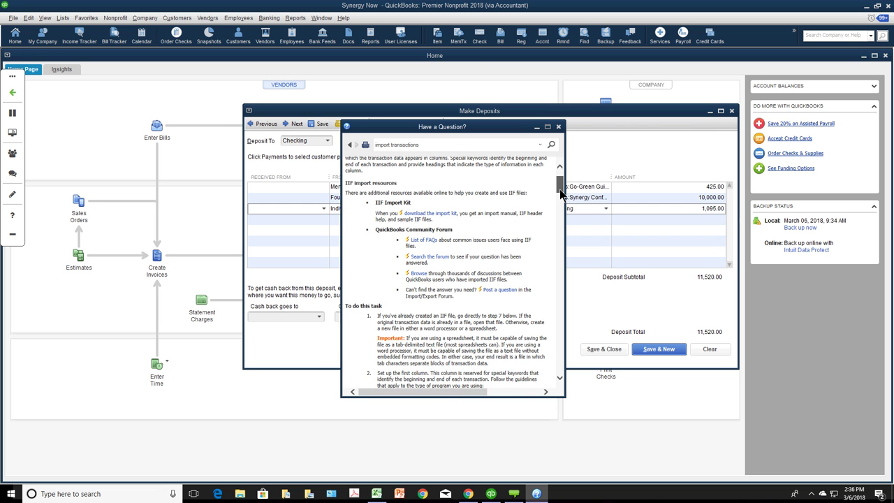
scroll(559, 190, "down", 1)
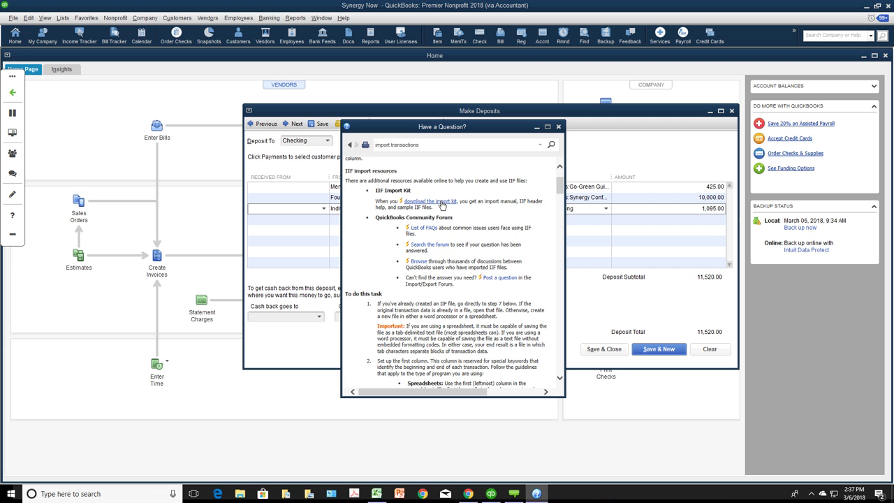
left_click(559, 128)
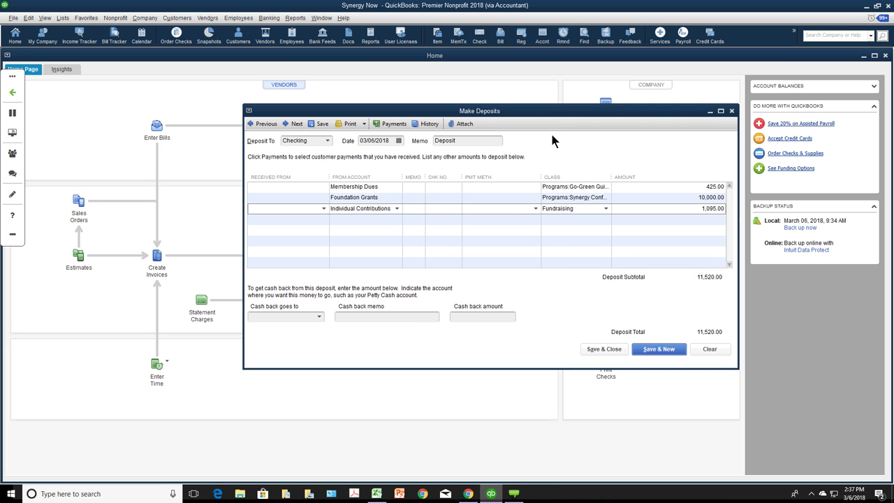
- Save the 11,520.00 deposit, then review and close its Transaction Journal (Ctrl+Y)
left_click(322, 126)
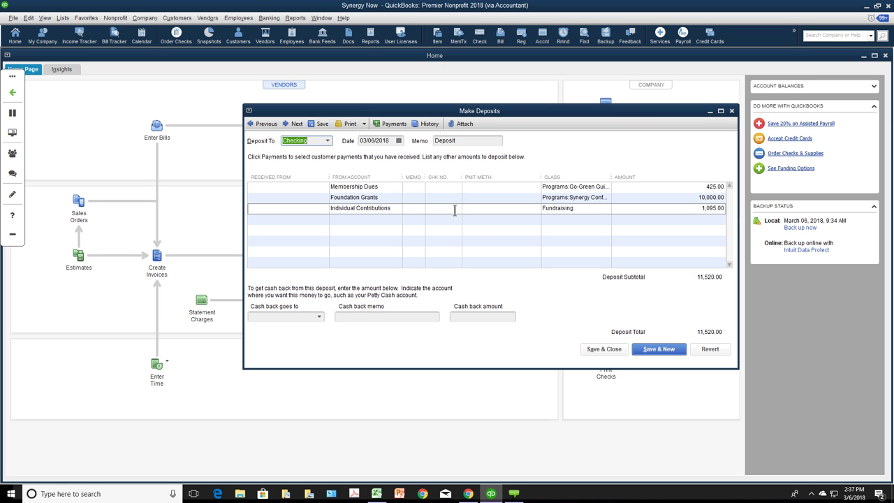
key("ctrl+y")
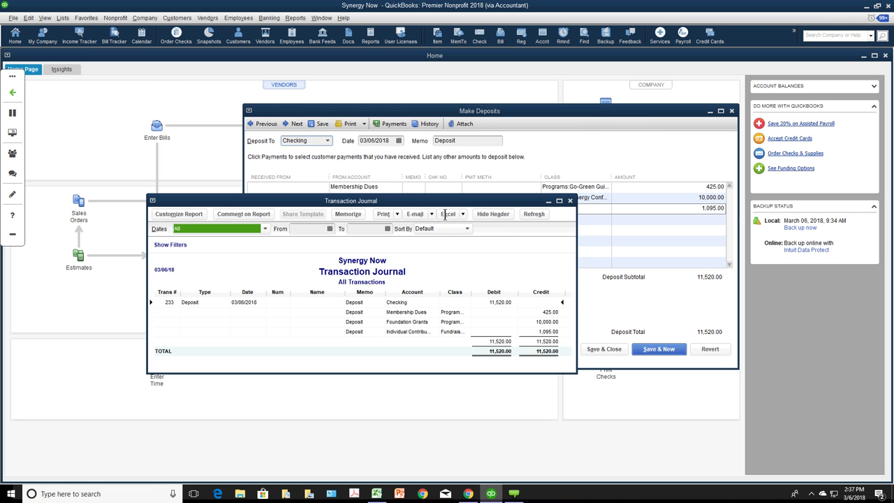
left_click_drag(414, 200, 443, 93)
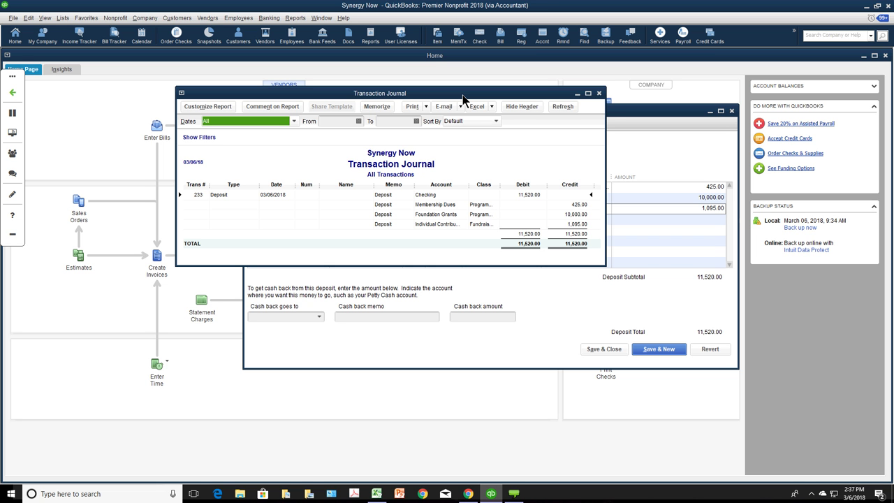
left_click_drag(463, 96, 451, 145)
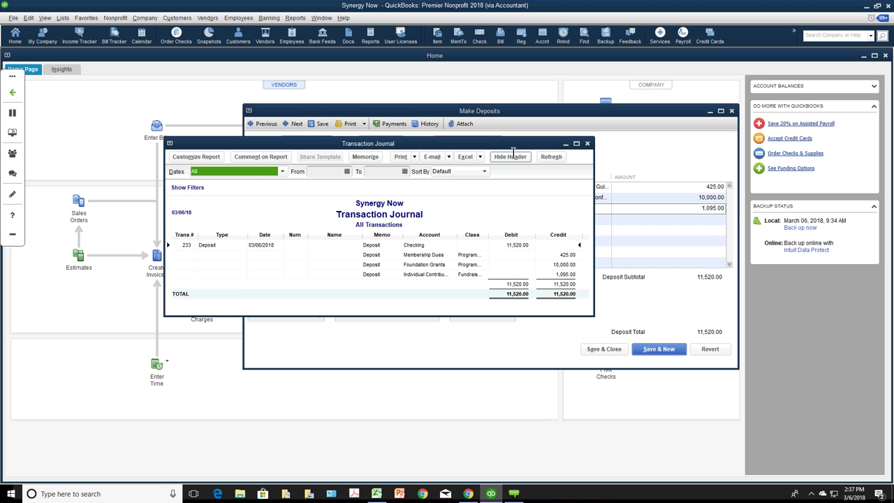
left_click(587, 145)
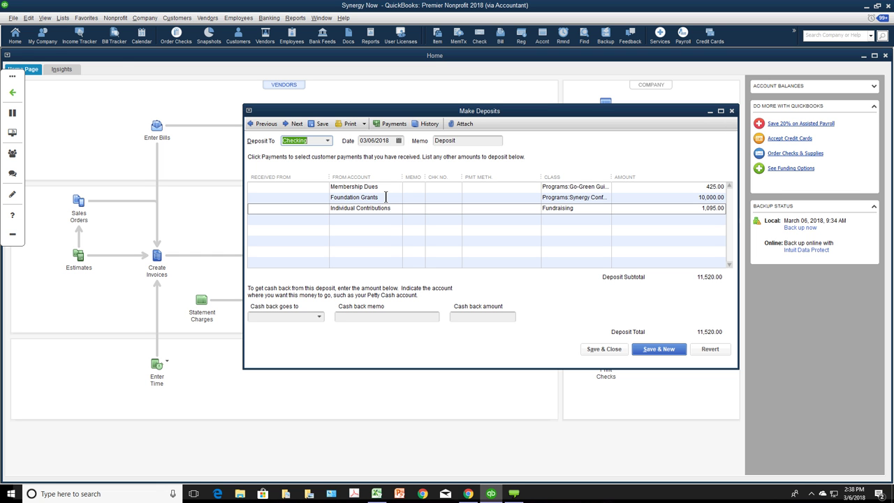
- Delete the 11,520.00 deposit through Edit > Delete Deposit and confirm
left_click(62, 19)
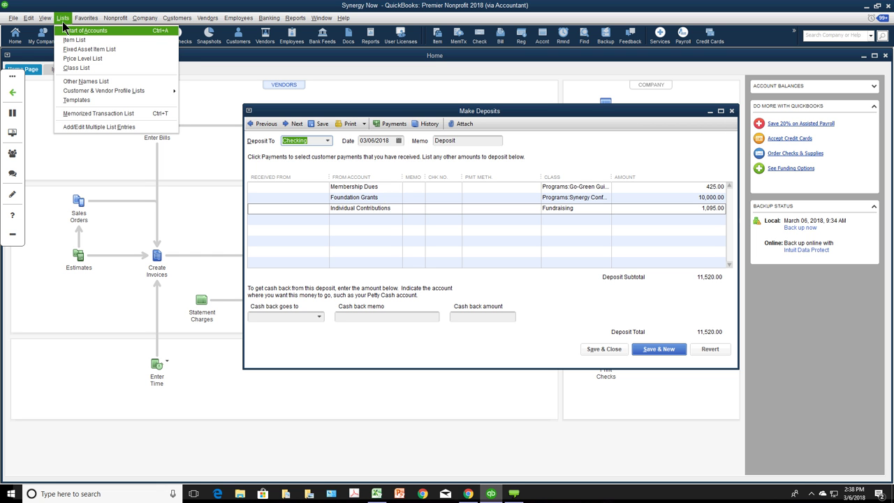
mouse_move(30, 19)
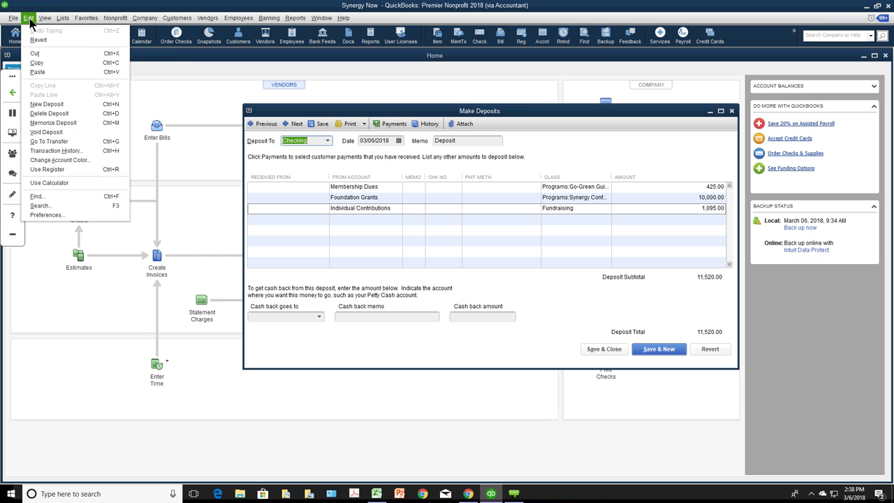
left_click(55, 113)
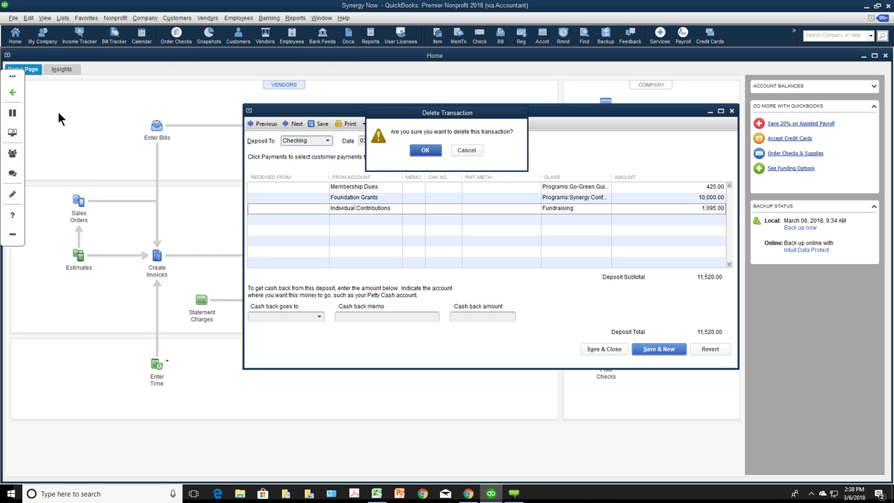
left_click(427, 151)
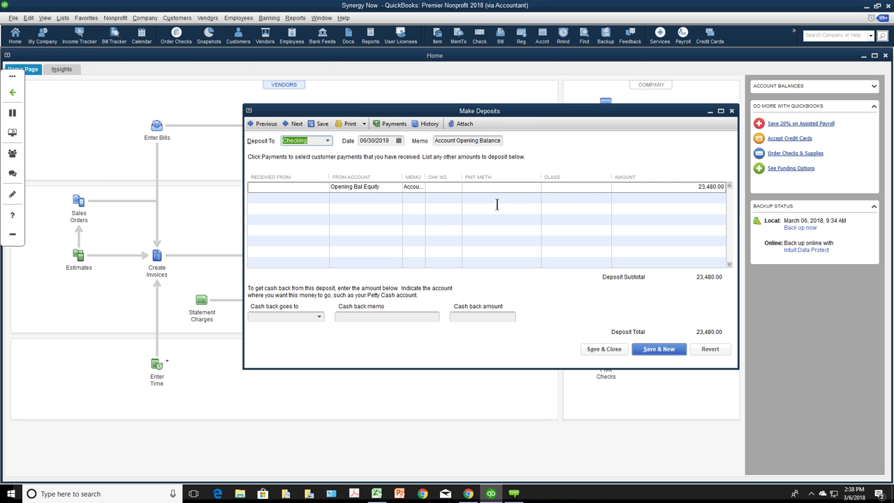
- Close the Make Deposits window to return to the Home page
left_click(731, 110)
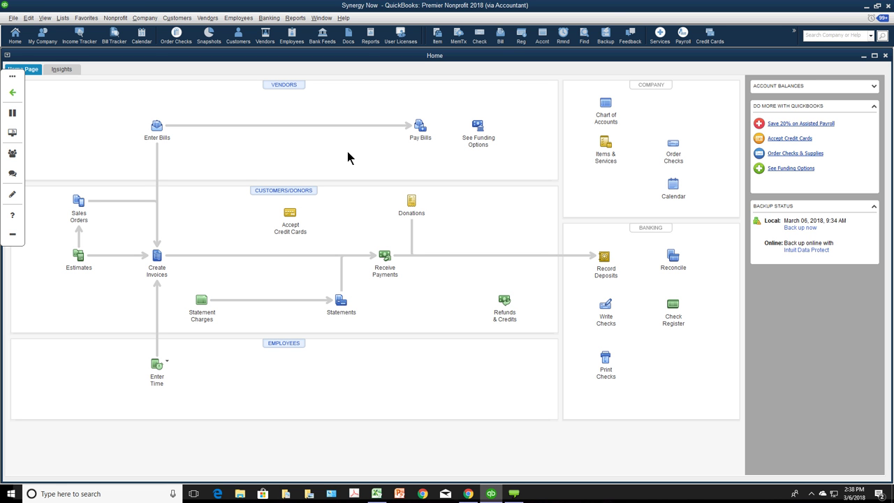
left_click(157, 256)
left_click(272, 192)
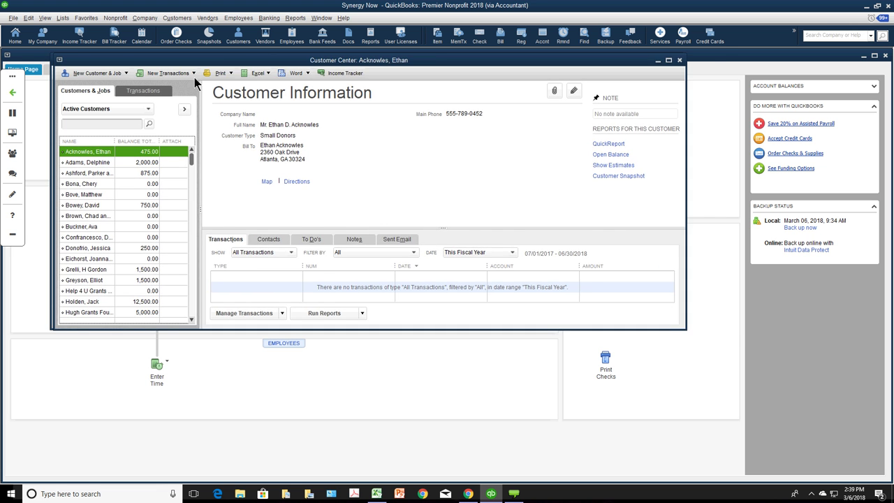
left_click(154, 176)
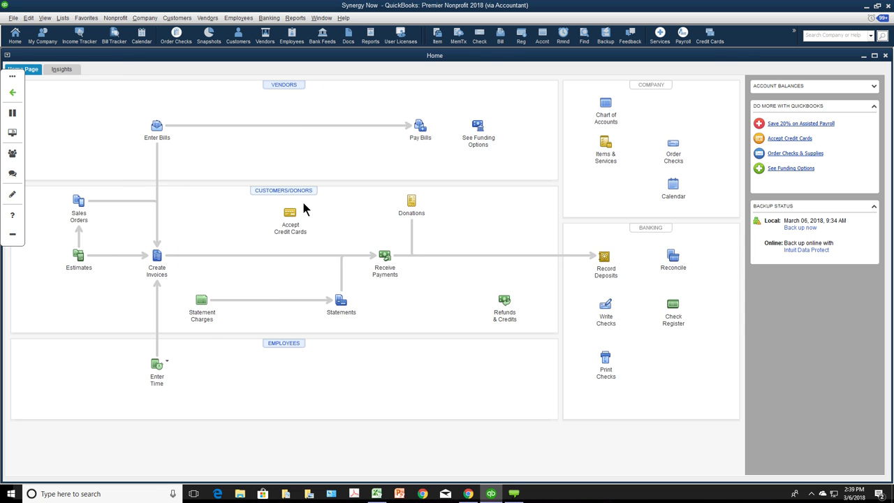
- Open and close sales receipt No. 38 from the Customer Center, then start a new sales receipt
left_click(302, 199)
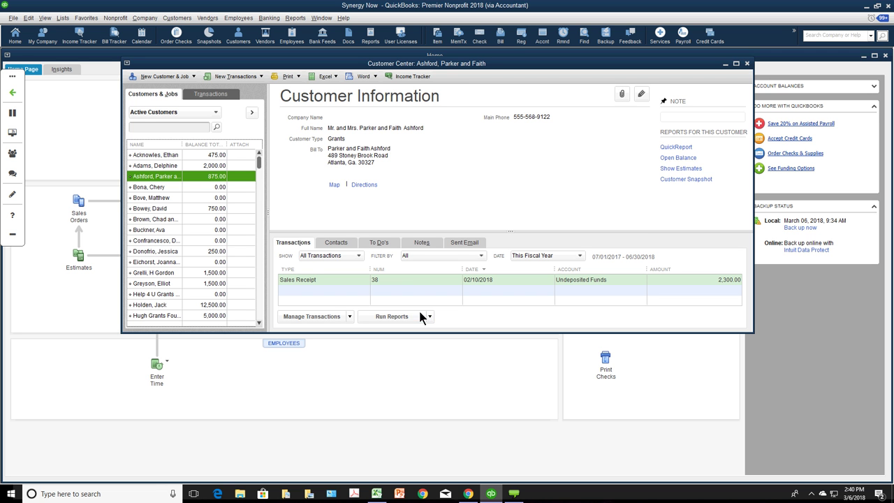
double_click(408, 280)
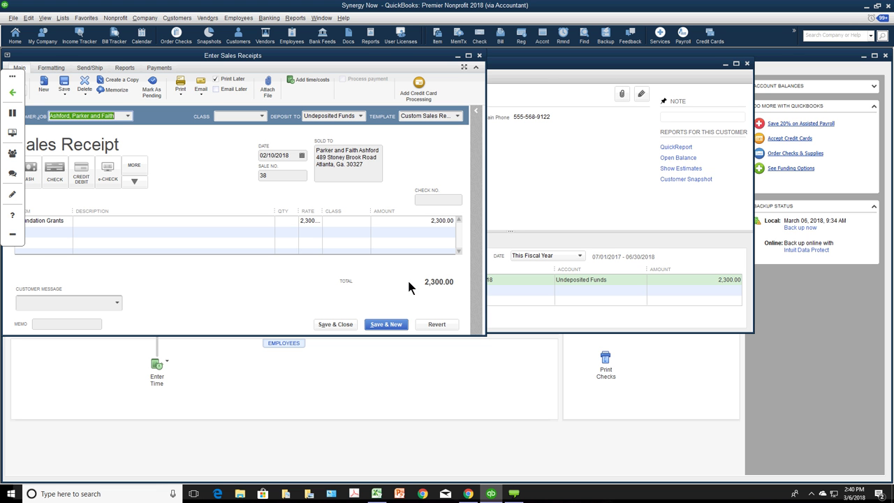
left_click(479, 55)
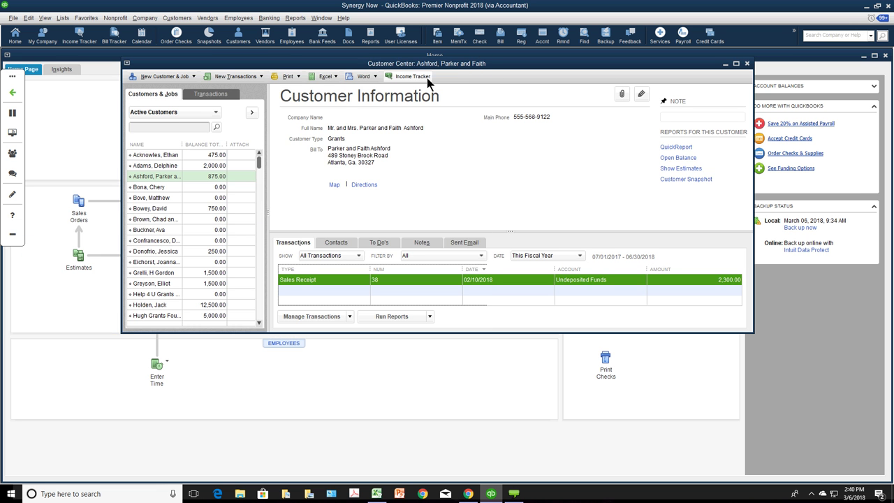
left_click_drag(361, 63, 390, 259)
left_click(411, 200)
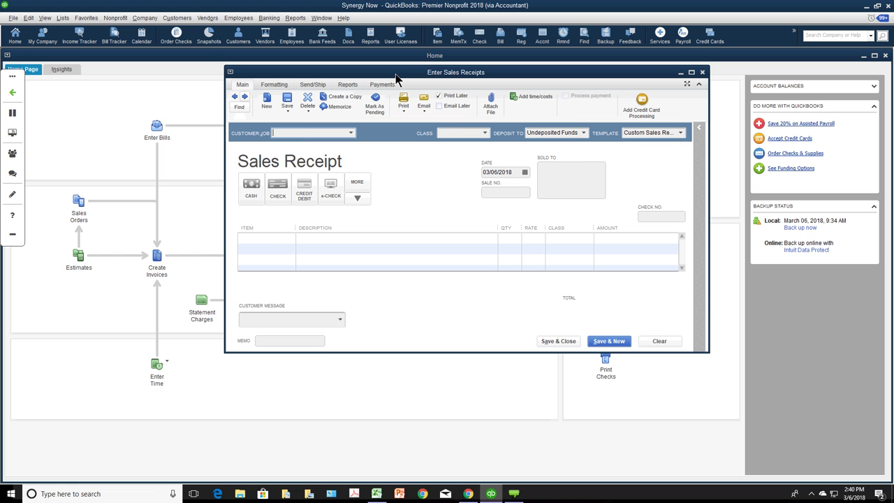
- Step back to saved sales receipt No. 30 for 2,000.00 and view its print preview
left_click(234, 96)
left_click(235, 98)
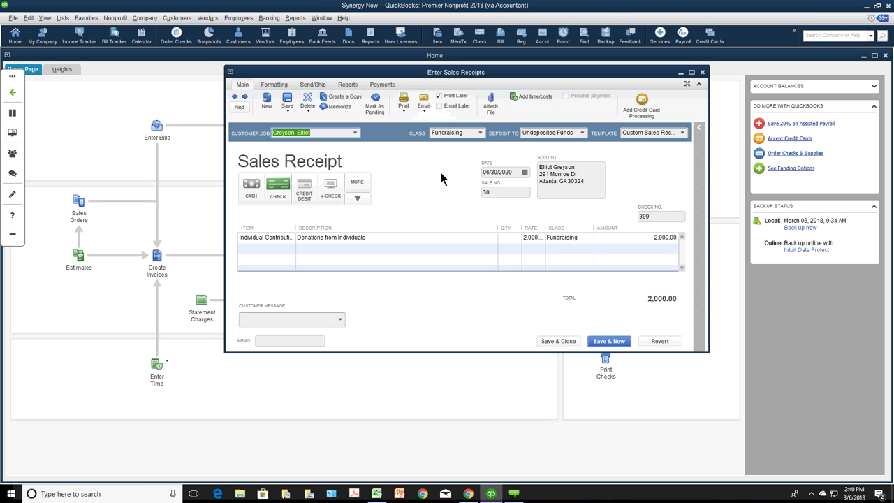
left_click(404, 111)
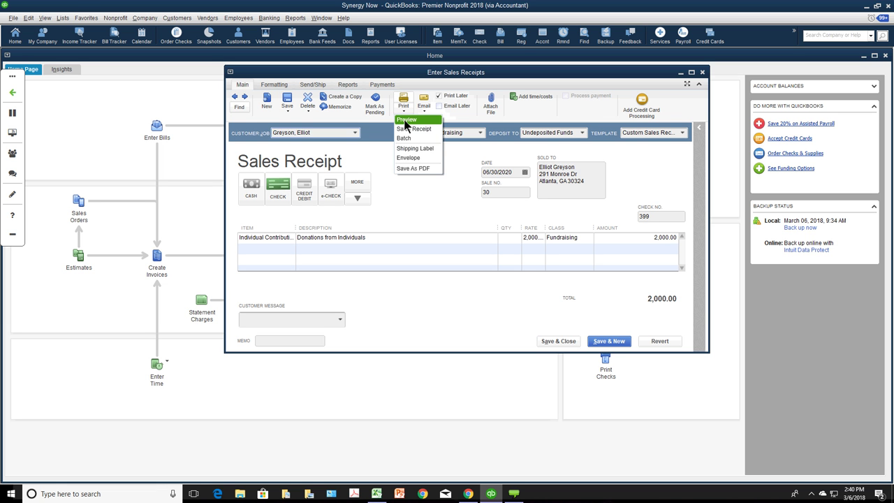
left_click(406, 116)
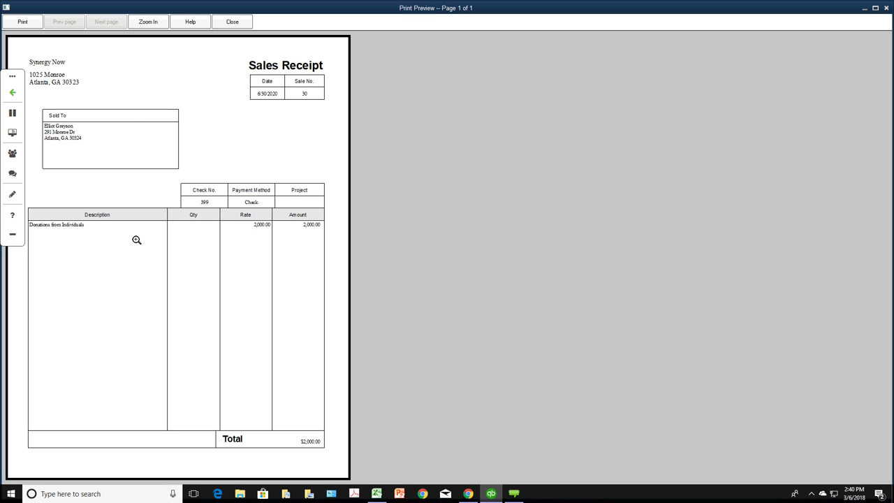
left_click(232, 21)
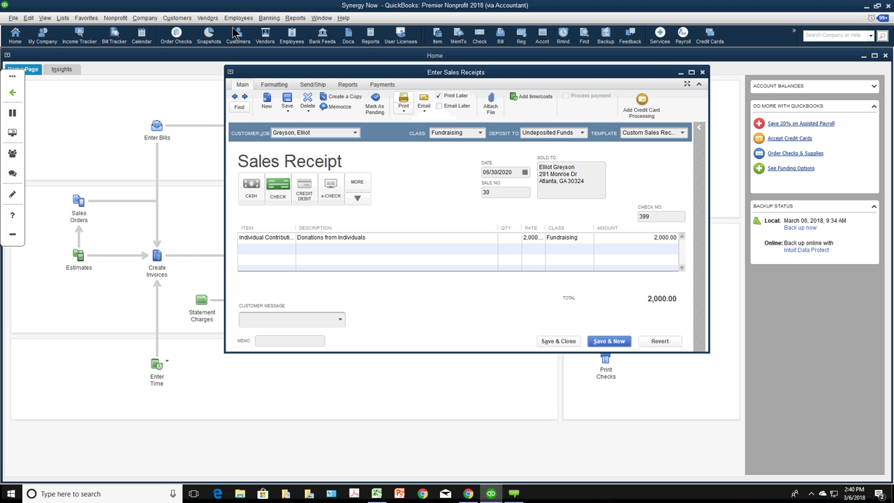
left_click(683, 133)
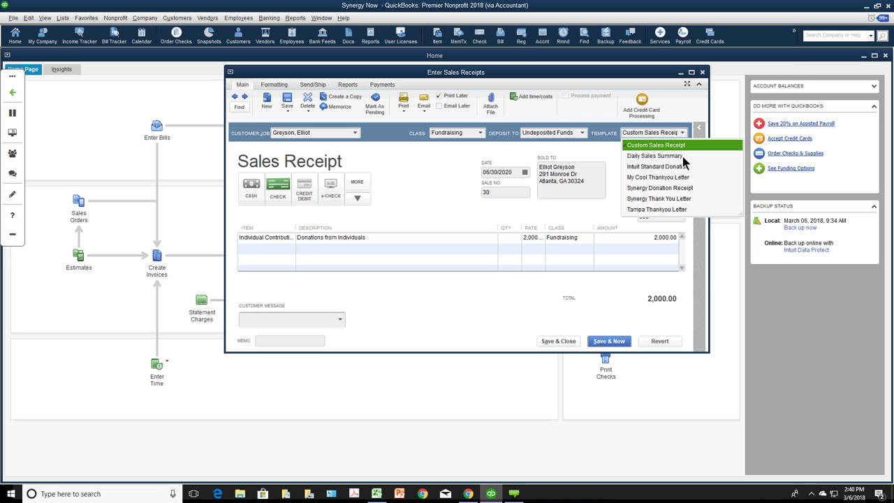
- Preview receipt No. 30 as the Synergy Thank You Letter, then revert and close the form
left_click(660, 199)
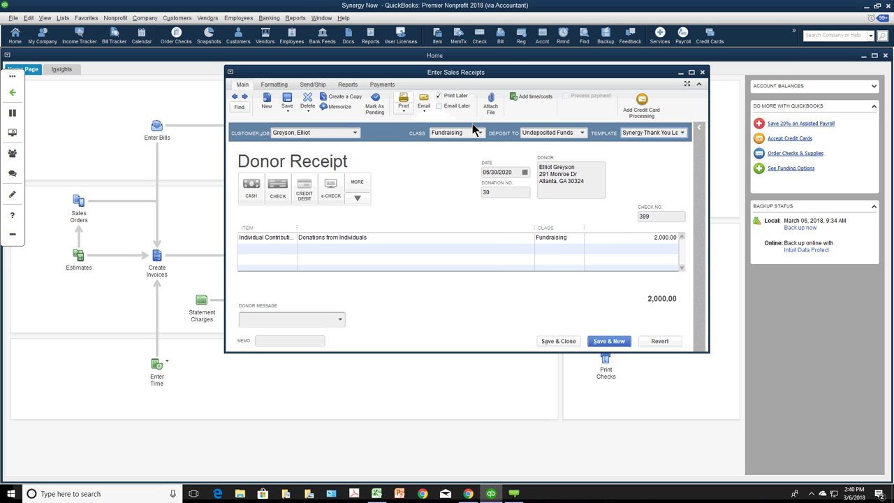
left_click(404, 111)
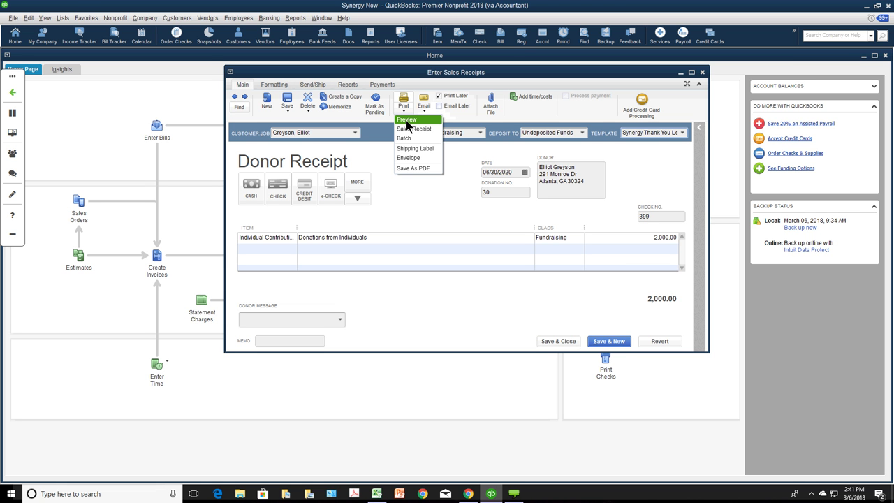
left_click(406, 121)
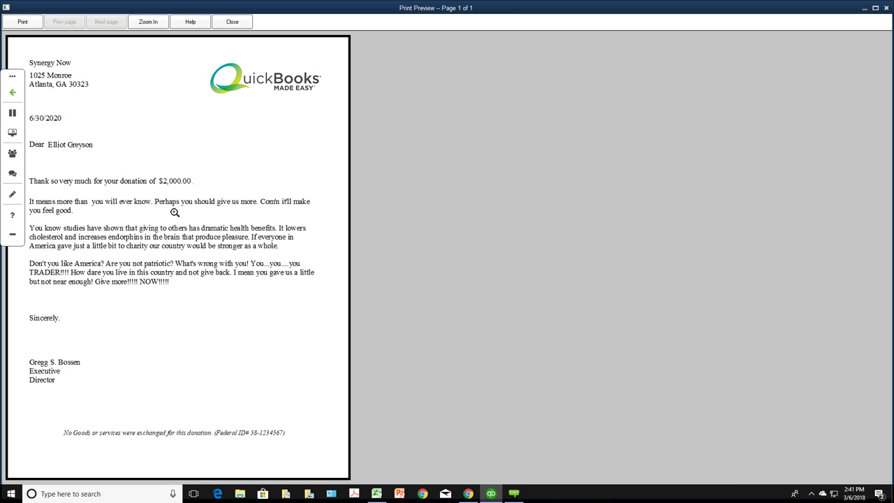
left_click(232, 22)
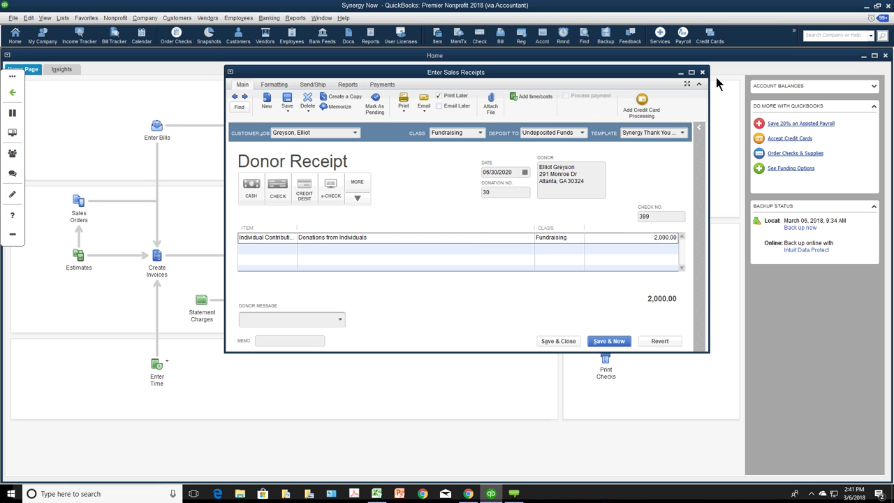
left_click(659, 341)
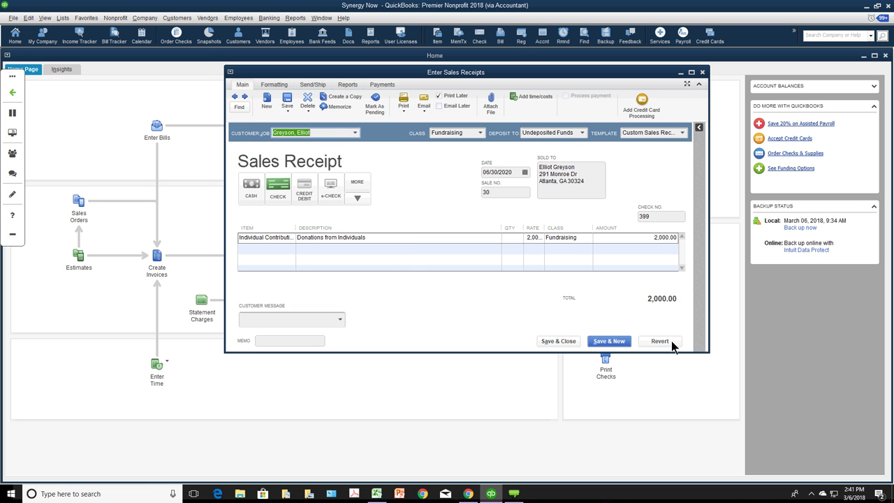
left_click(702, 72)
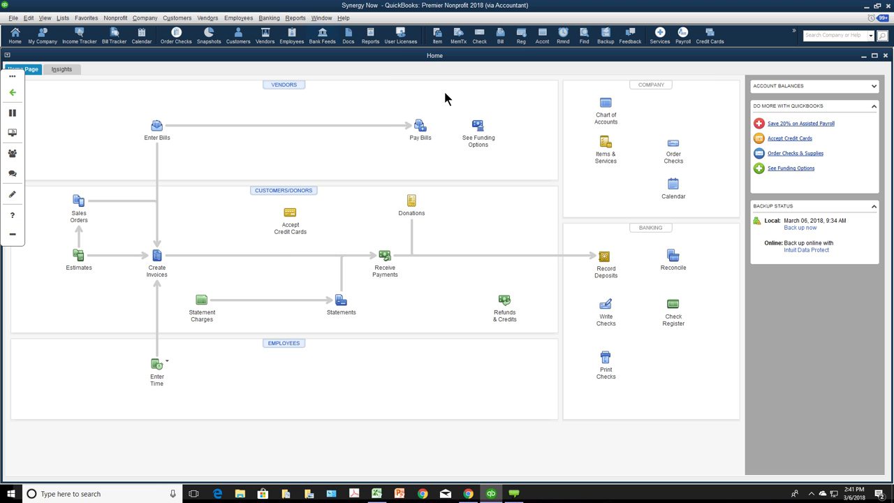
- Open the Sales by Customer Summary report, then move and enlarge its window to show more customers
left_click(295, 18)
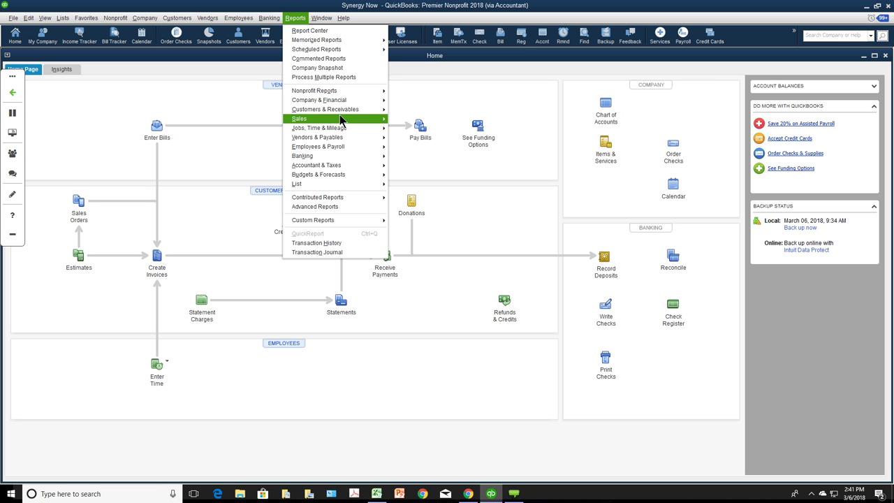
mouse_move(338, 119)
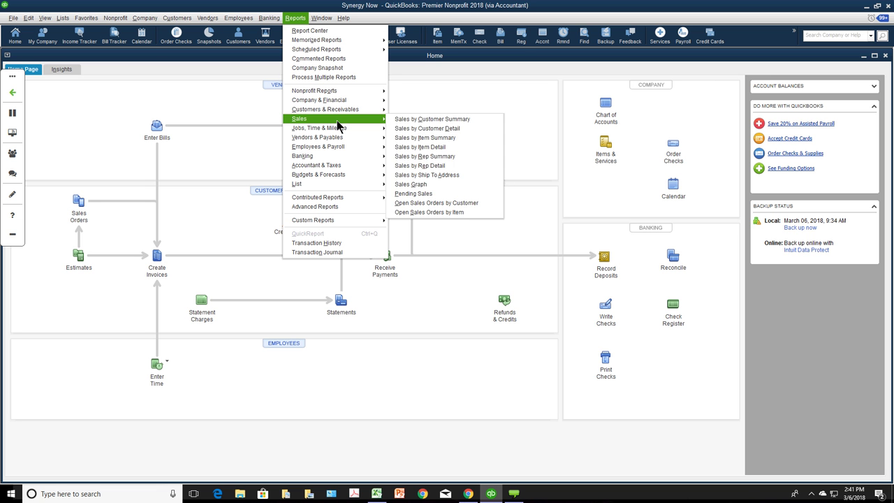
left_click(425, 121)
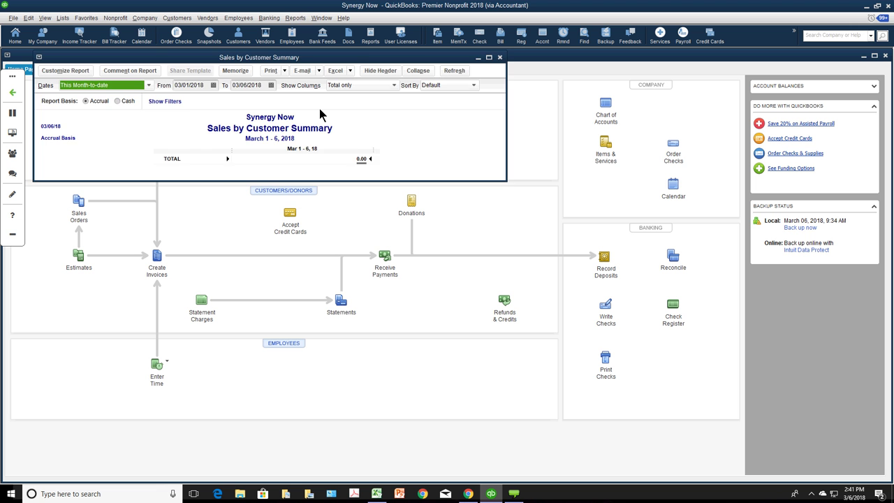
left_click_drag(307, 58, 472, 75)
left_click_drag(664, 203, 755, 426)
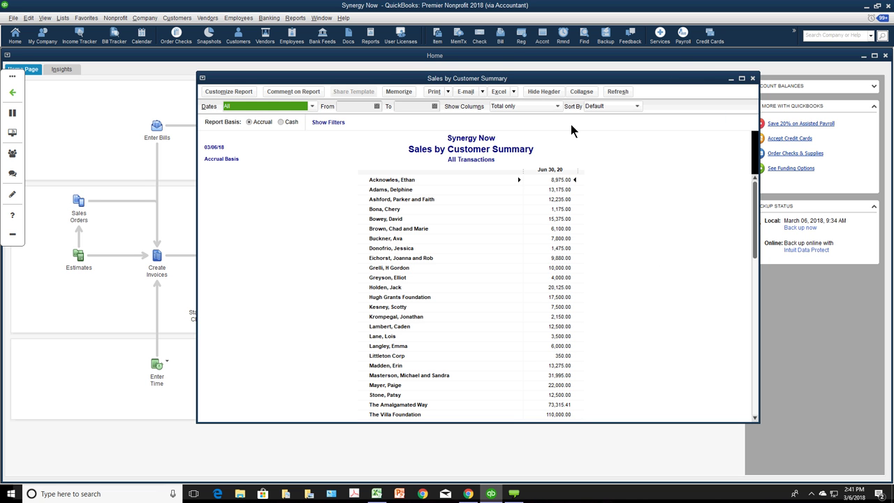
- Switch the report's columns to Year, back to Total only, then move it down to uncover Home
left_click(556, 106)
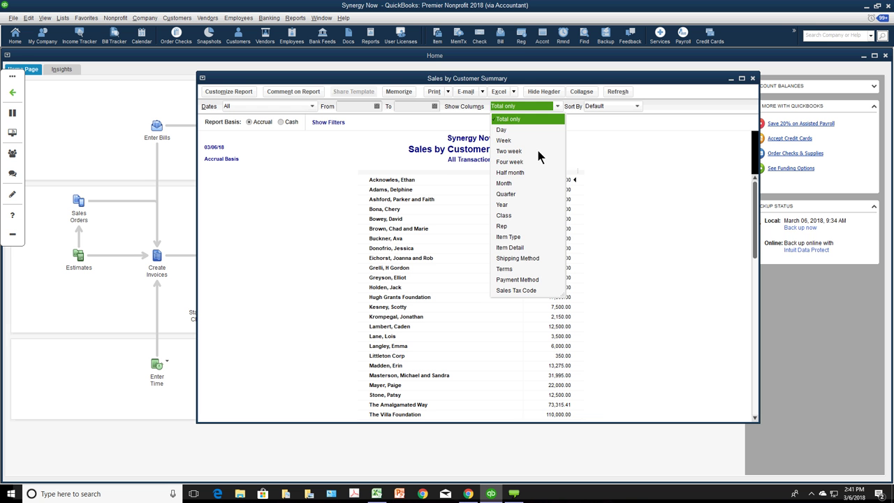
left_click(504, 205)
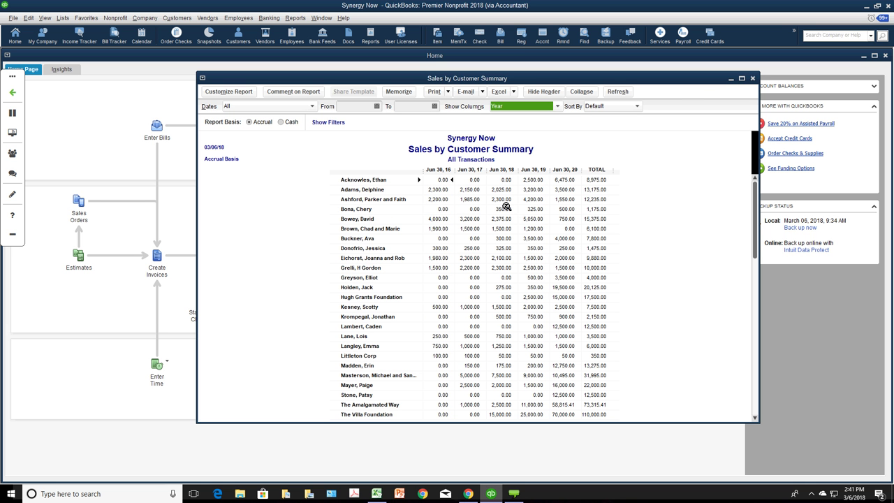
double_click(445, 247)
left_click_drag(369, 81, 359, 86)
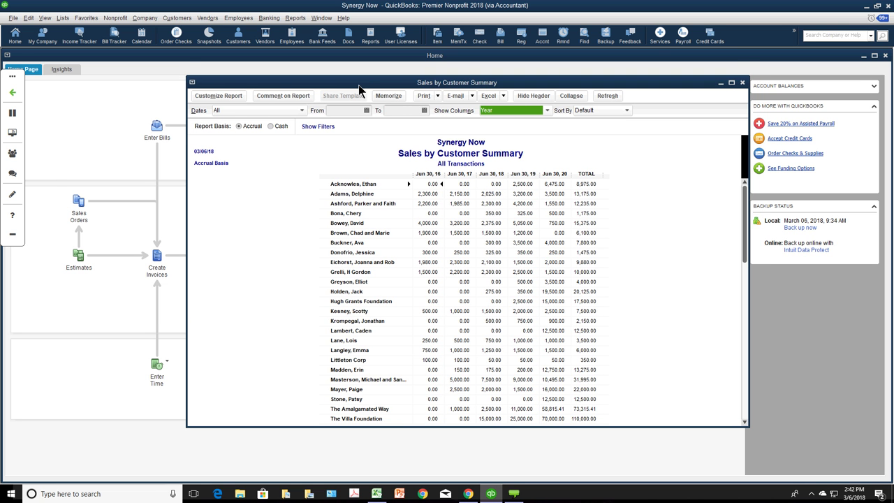
left_click(541, 111)
left_click(521, 120)
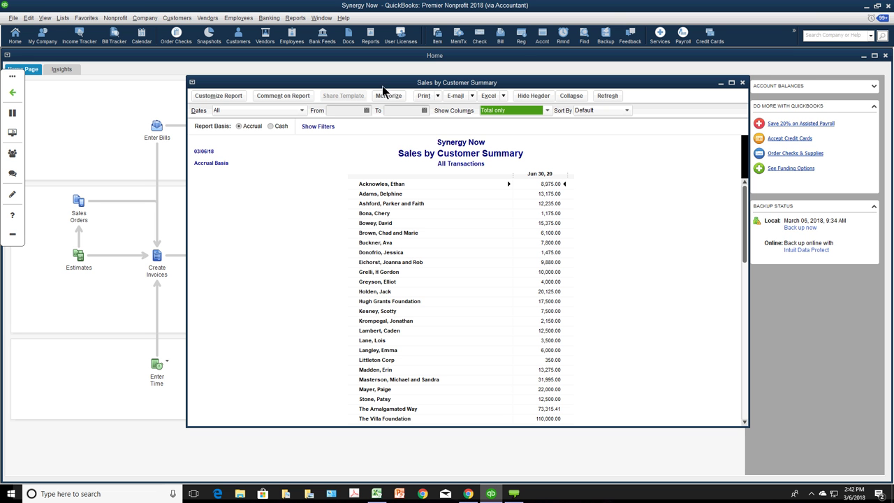
left_click_drag(383, 87, 390, 303)
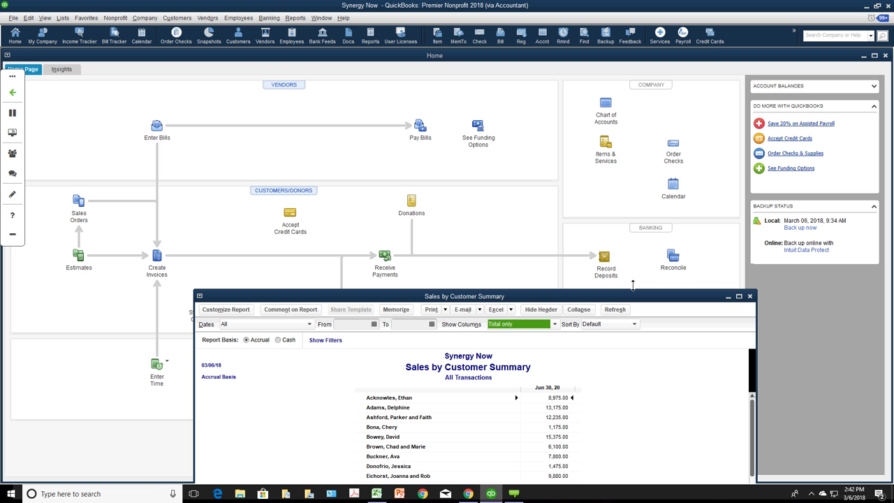
- Start a Checking deposit with the donor as the first line, dismissing the outstanding-invoices warning
left_click(605, 258)
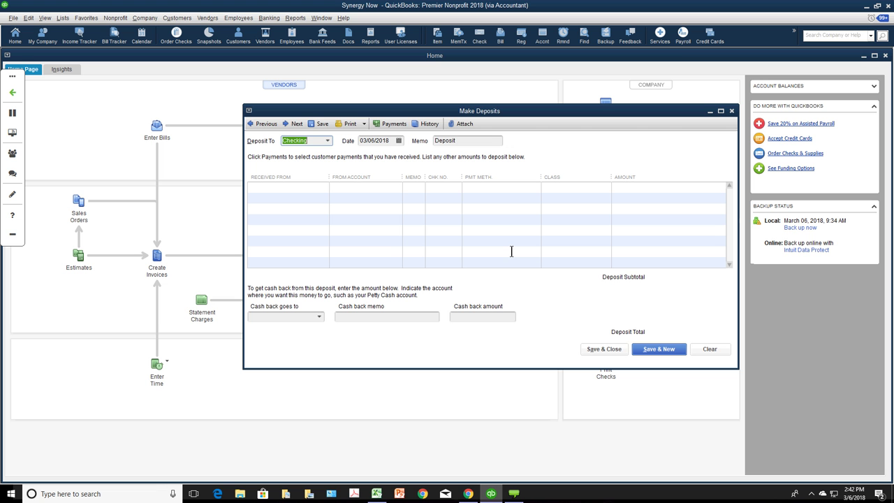
left_click(323, 196)
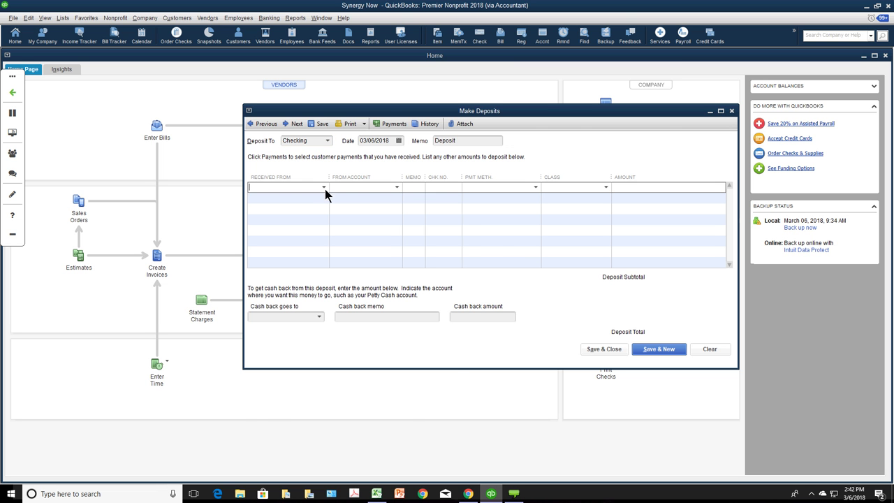
left_click(324, 189)
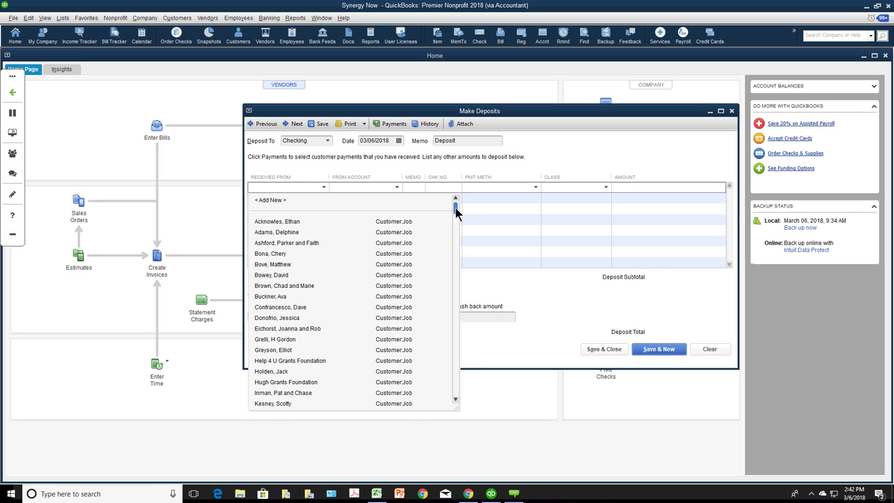
scroll(455, 207, "down", 1)
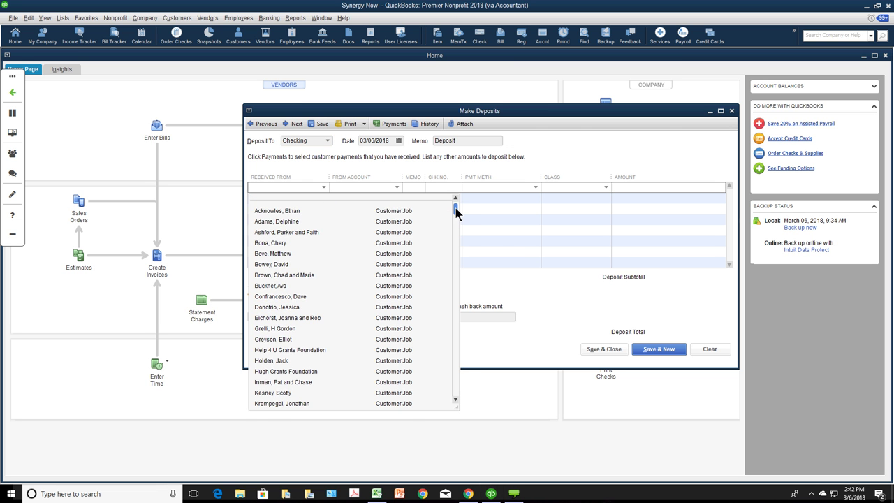
left_click(312, 233)
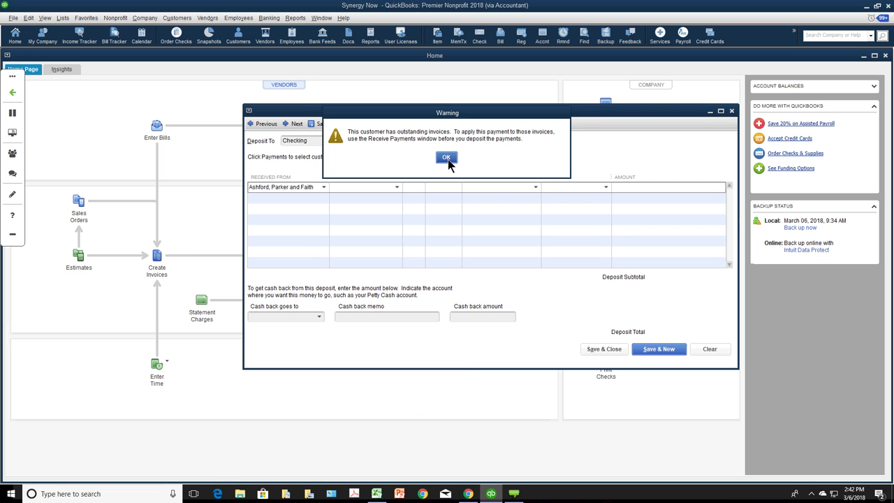
left_click(448, 159)
- Fill the line: Individual Contributions, check 4324124, method Check, class Fundraising, amount 1,000,000.00
left_click(396, 188)
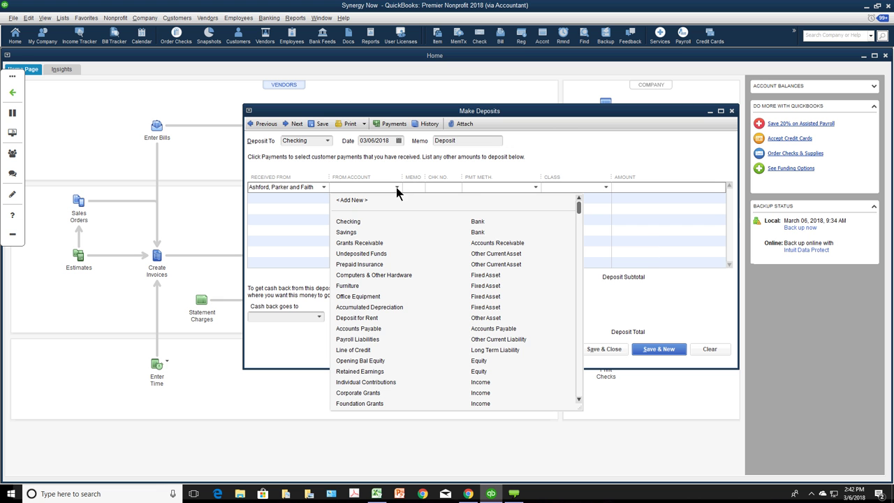
left_click_drag(580, 206, 580, 241)
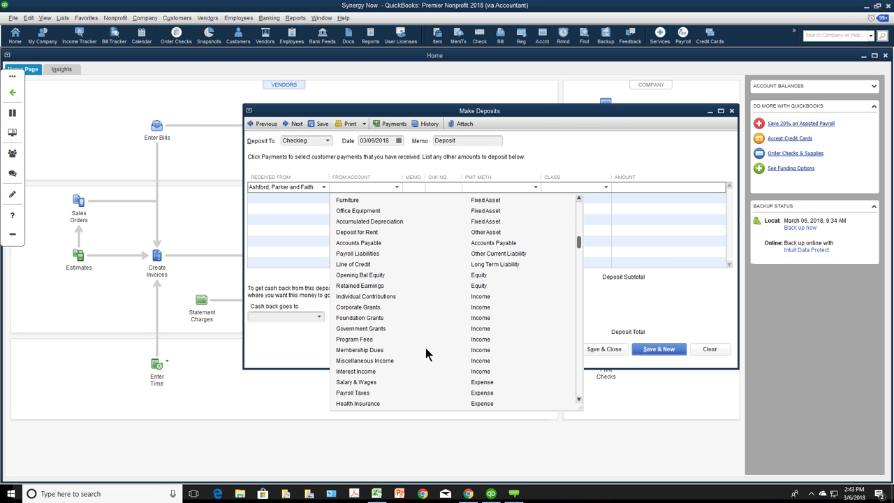
left_click(364, 296)
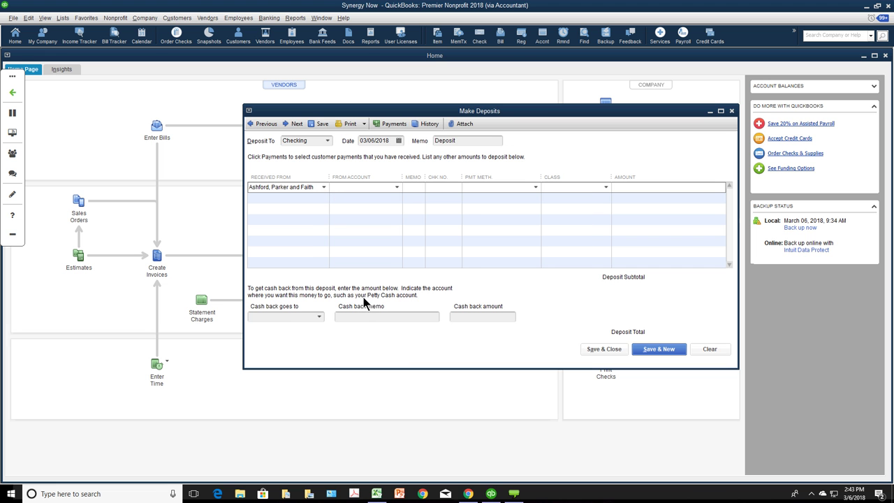
left_click(439, 187)
type("4324124")
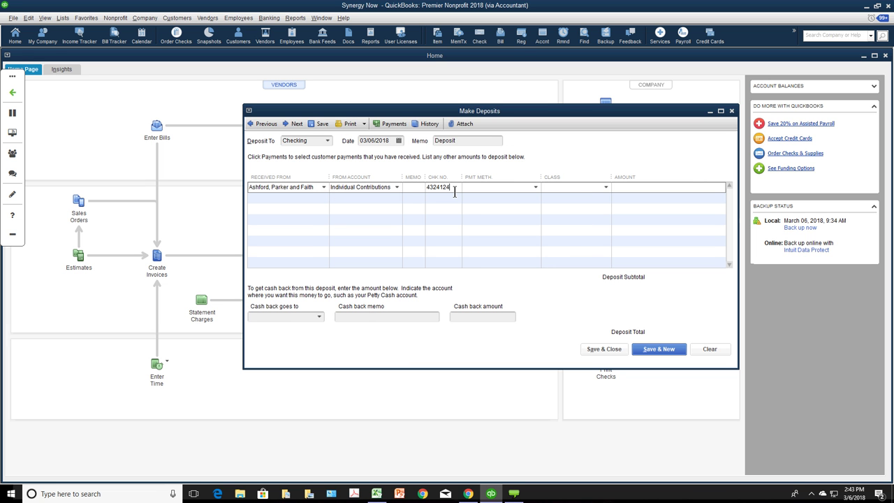
left_click(535, 187)
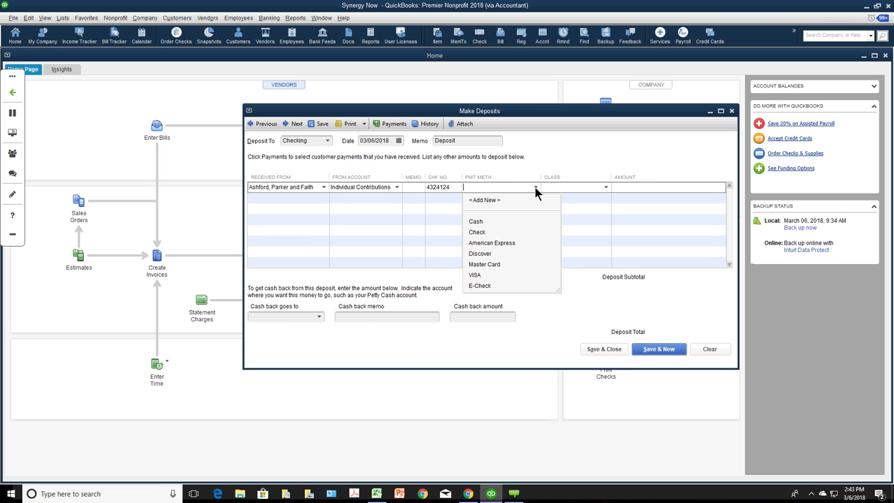
left_click(478, 233)
left_click(606, 190)
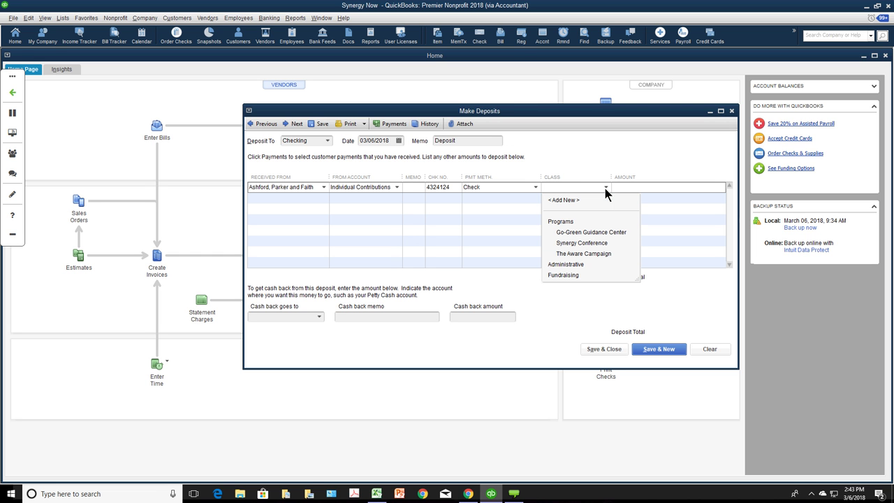
left_click(571, 278)
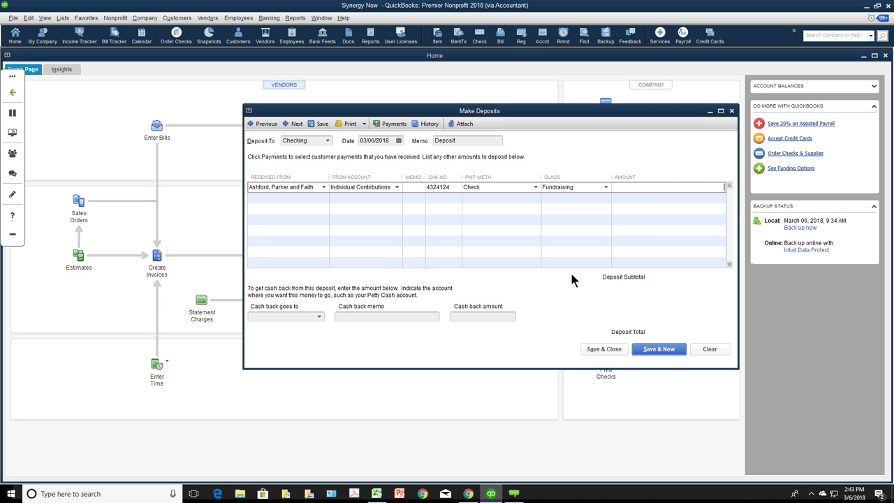
type("1000000")
key("Tab")
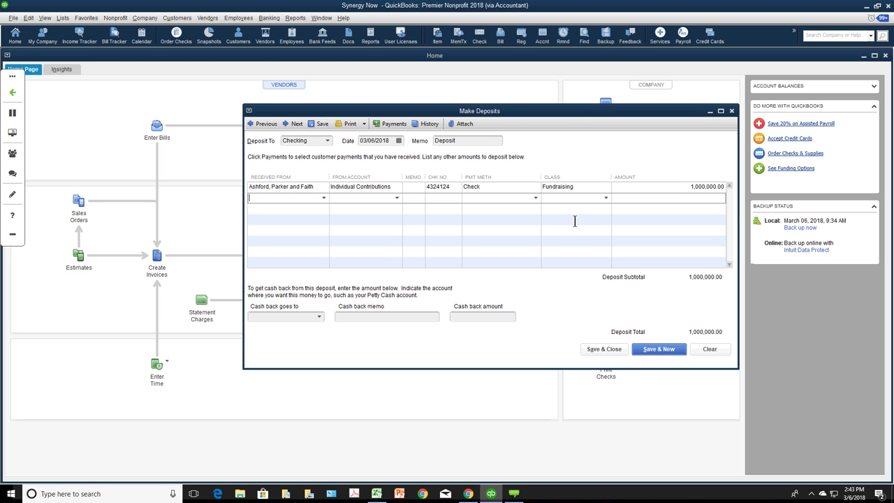
left_click_drag(360, 107, 181, 95)
- Save the 1,000,000.00 deposit and shift the Sales by Customer Summary report to reveal it
left_click(295, 18)
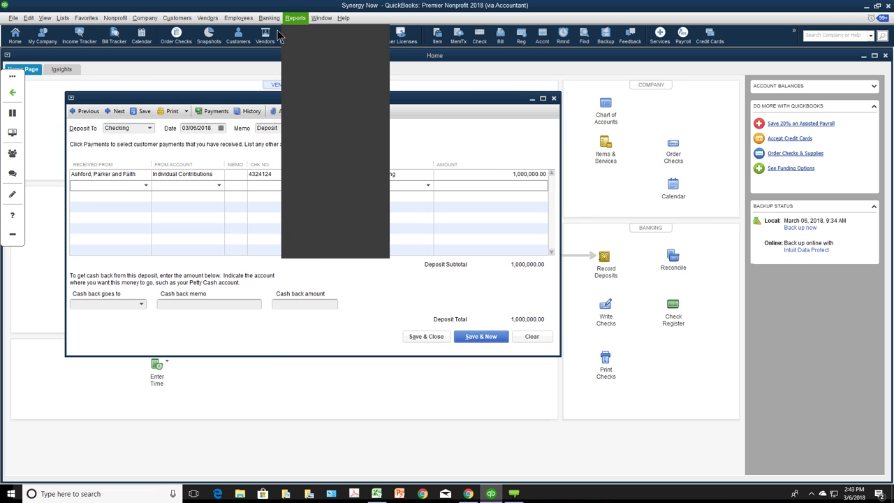
key("Right")
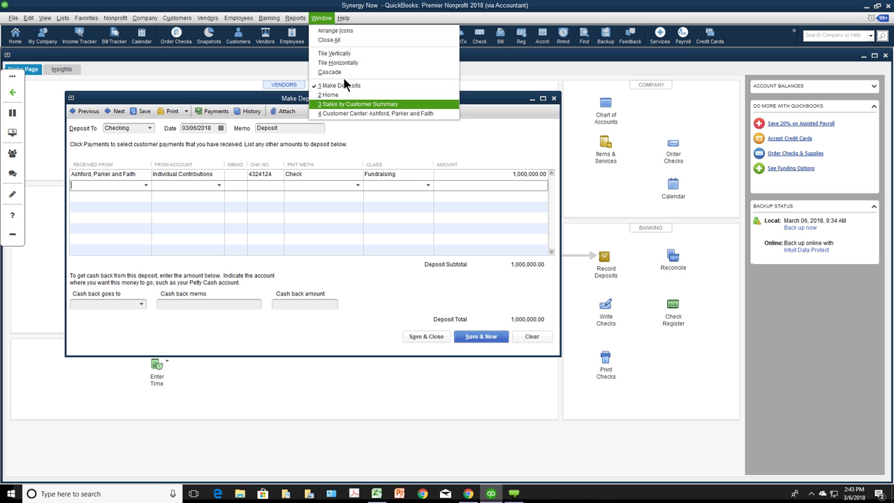
left_click(342, 105)
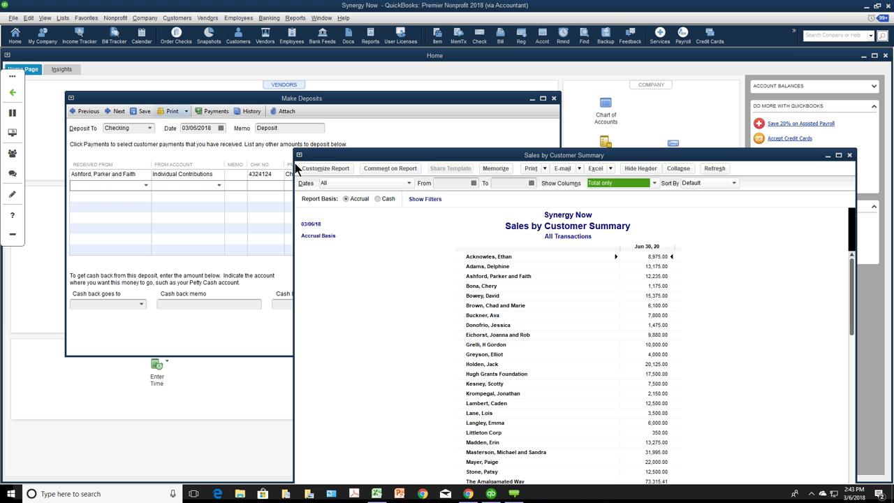
left_click(144, 116)
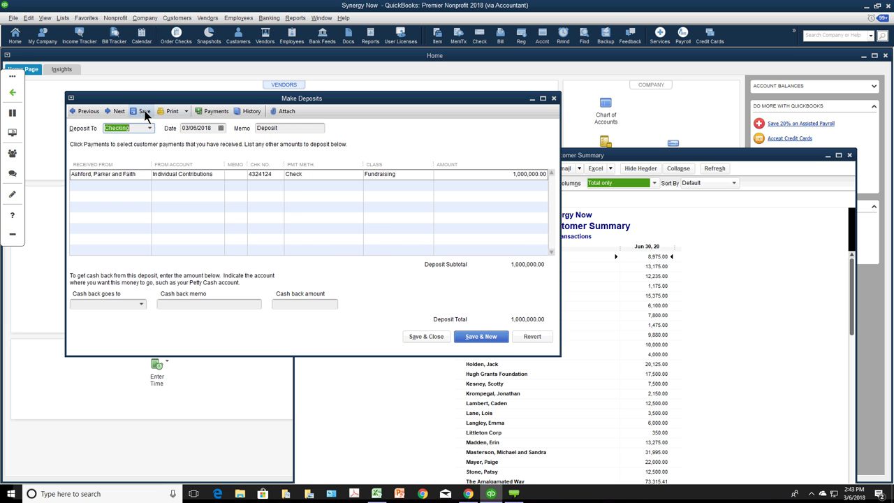
left_click(143, 111)
left_click(721, 281)
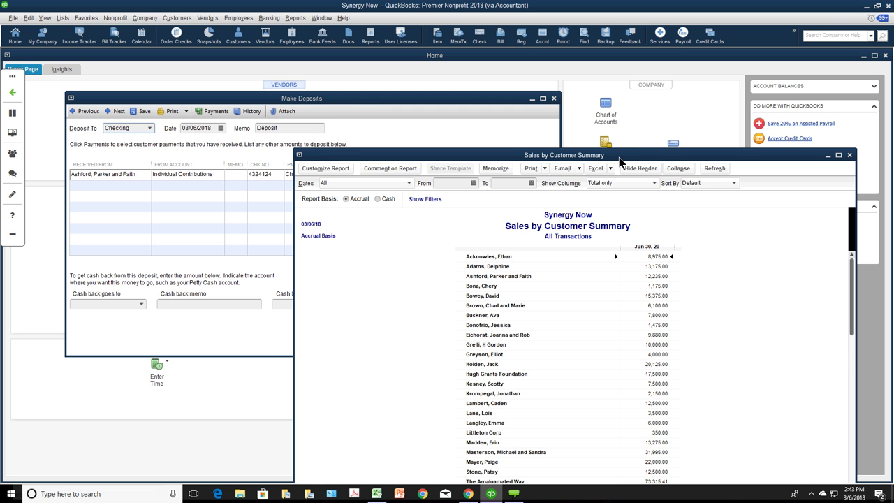
left_click_drag(618, 155, 616, 191)
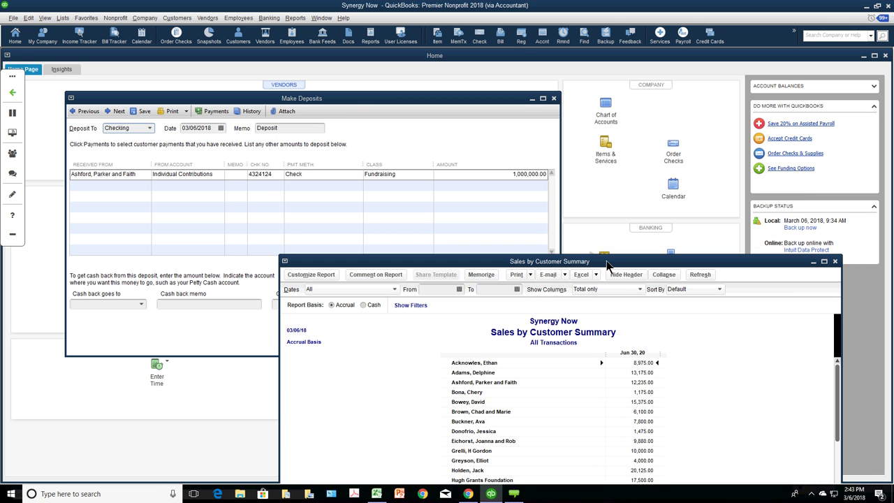
- Check the Checking balance in the Chart of Accounts, then close it
left_click(65, 19)
left_click(78, 31)
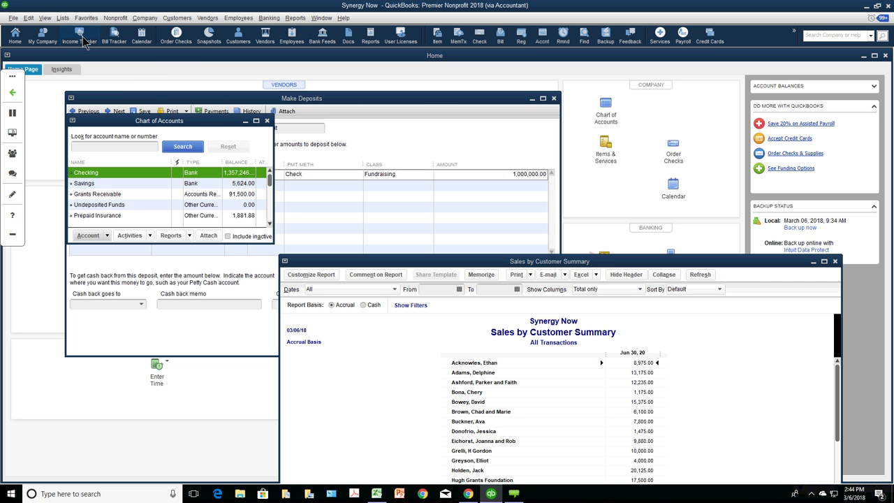
left_click_drag(274, 163, 322, 165)
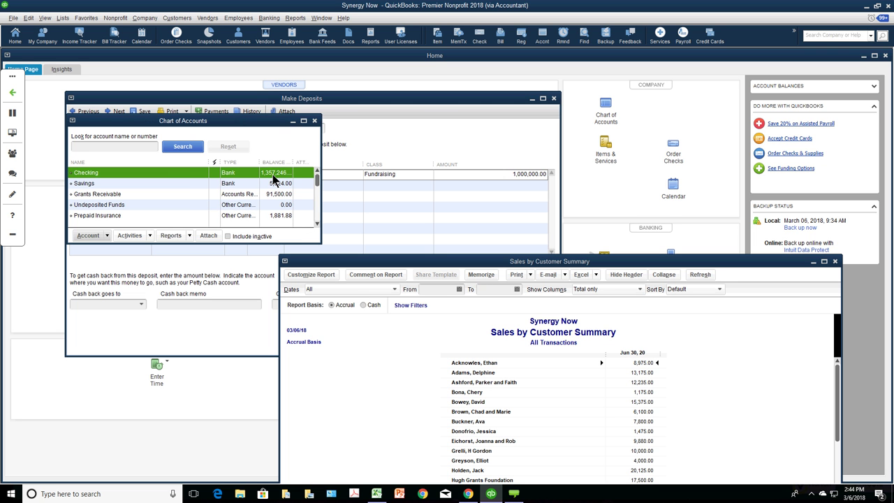
left_click(314, 121)
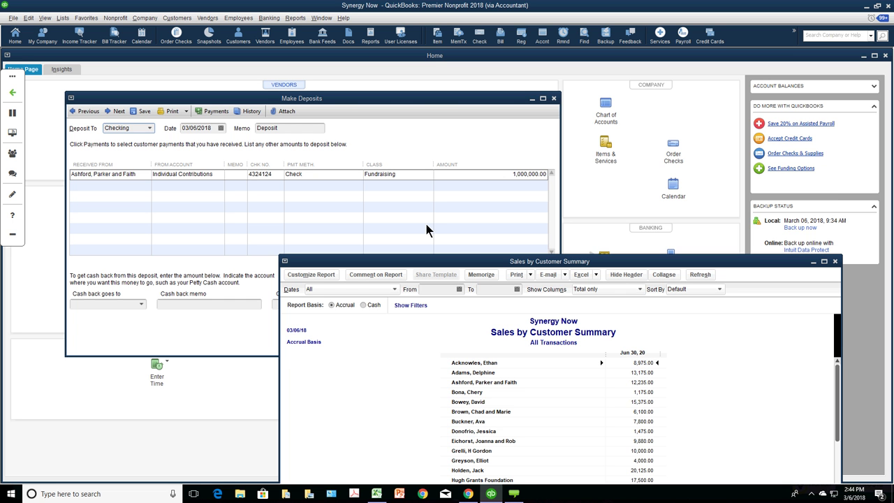
left_click_drag(445, 261, 445, 187)
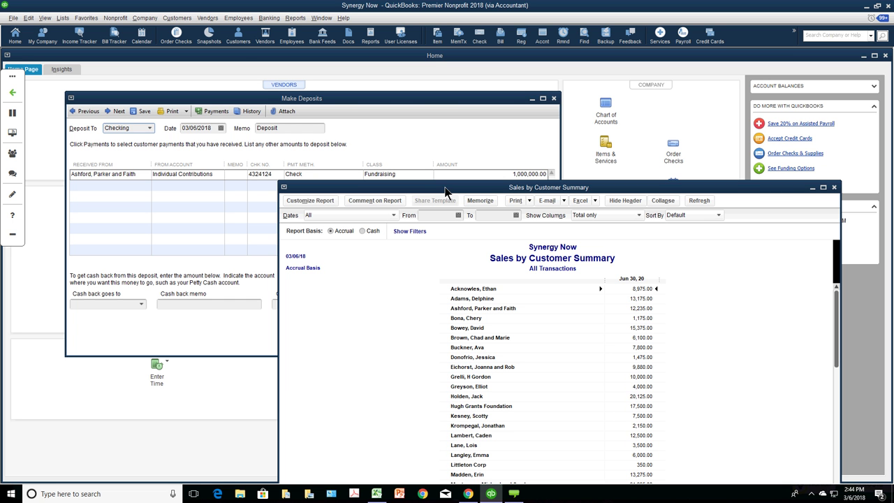
- Open the donor's Customer Center, then bring the deposit form back to the front
left_click(241, 42)
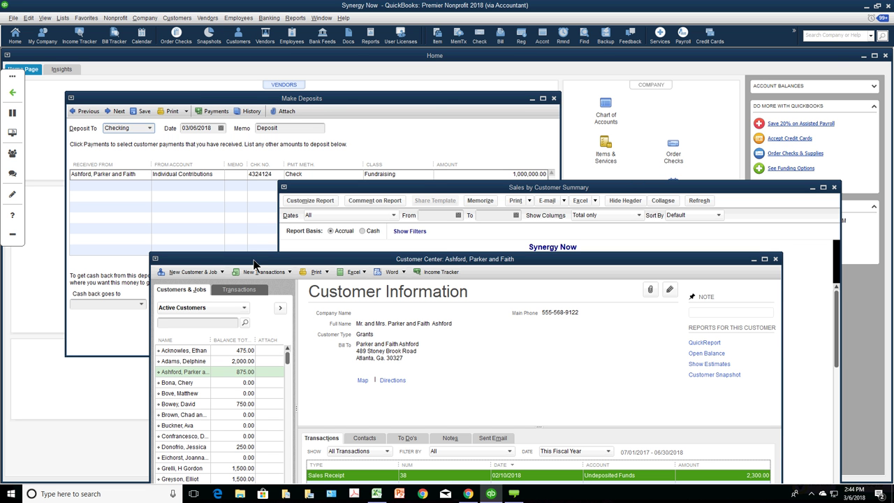
left_click_drag(254, 262, 255, 265)
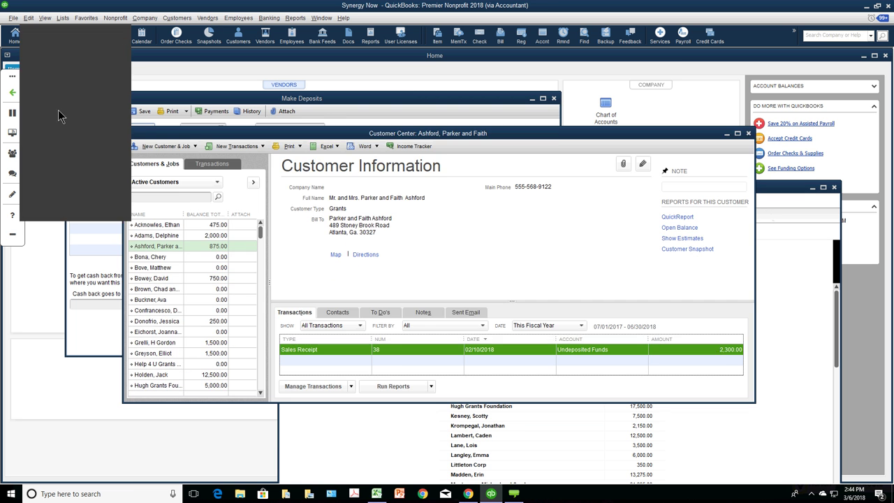
left_click(426, 148)
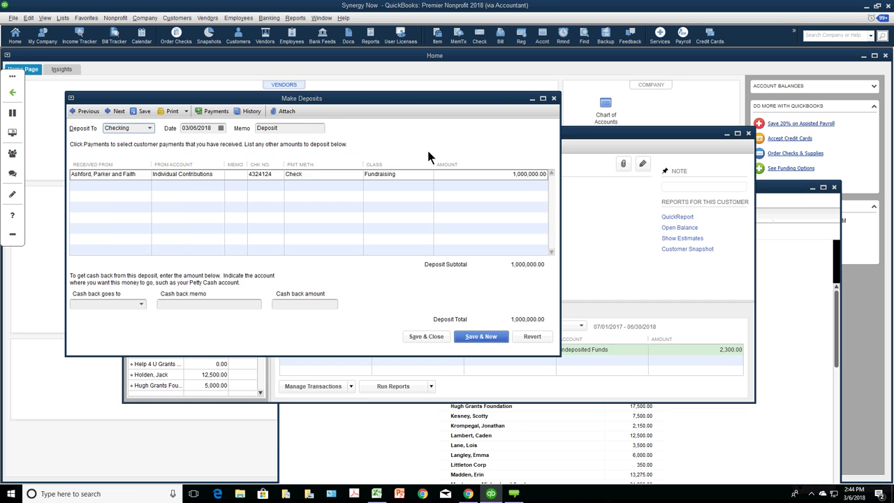
- Close the deposit form and start a new Donations sales receipt
left_click(554, 98)
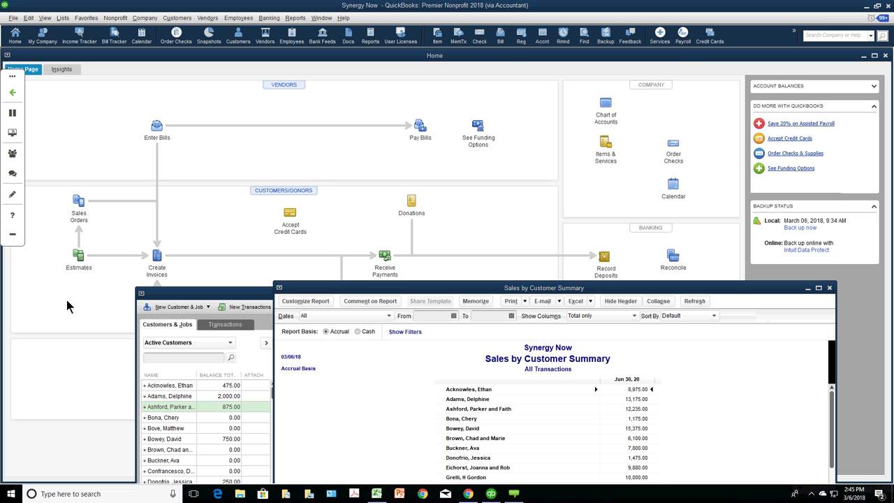
left_click(412, 201)
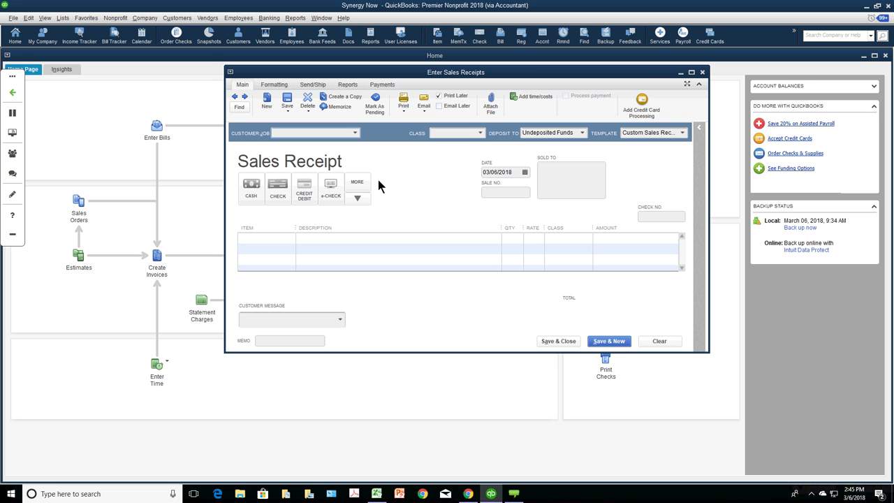
- Enter the donor as the receipt's customer, paid by check number 2423
left_click(355, 133)
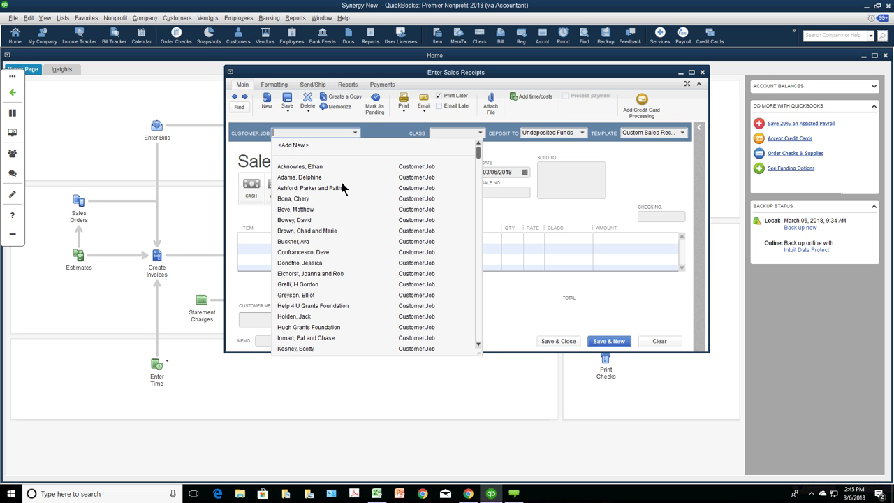
key("Escape")
type("Ashford, Parker and Faith")
key("Tab")
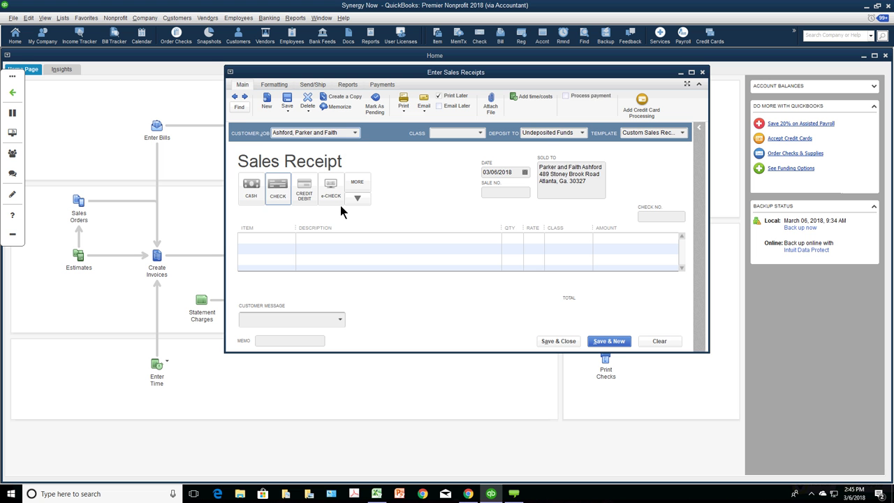
left_click(266, 199)
left_click(652, 217)
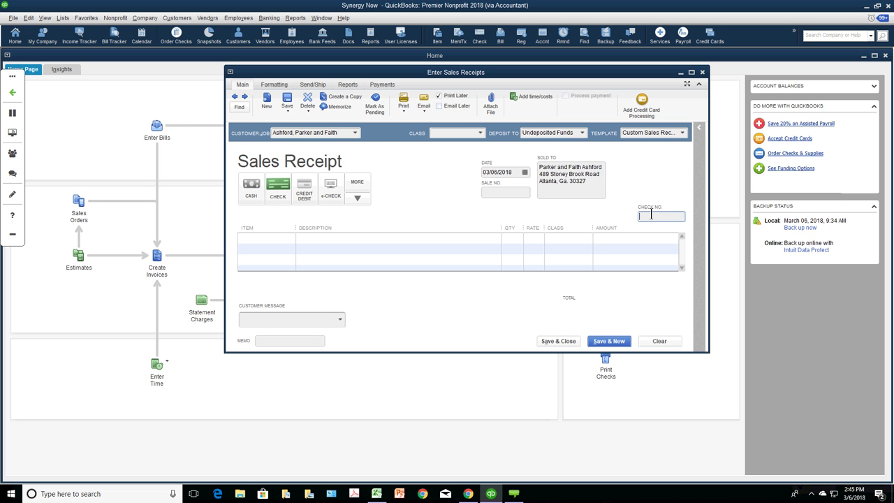
type("2423")
key("Tab")
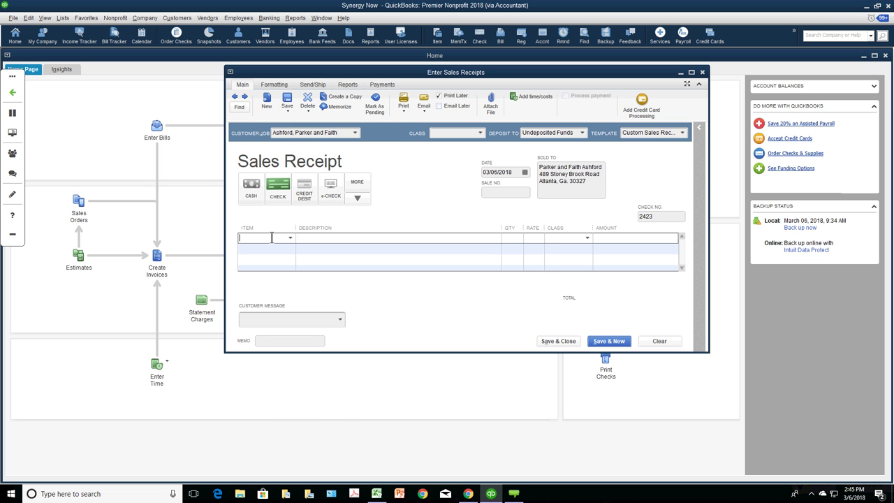
- Add an Individual Contributions line classed Fundraising for 1,000,000.00
left_click(290, 238)
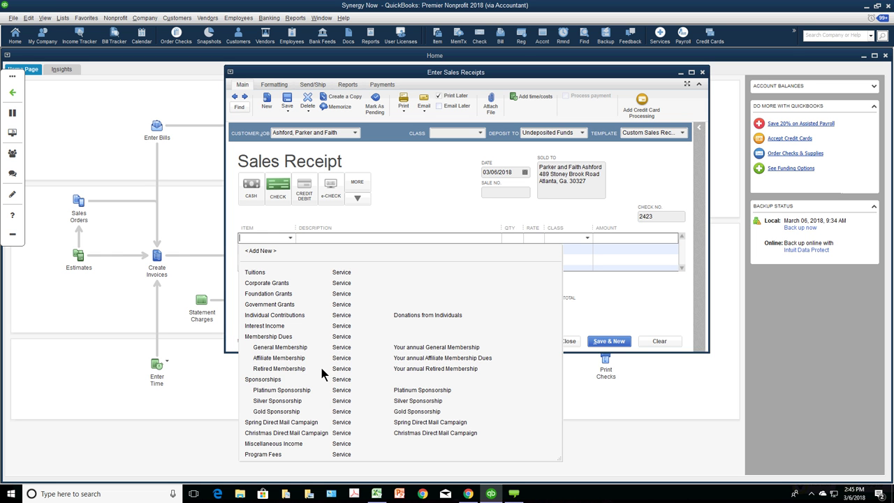
left_click(285, 313)
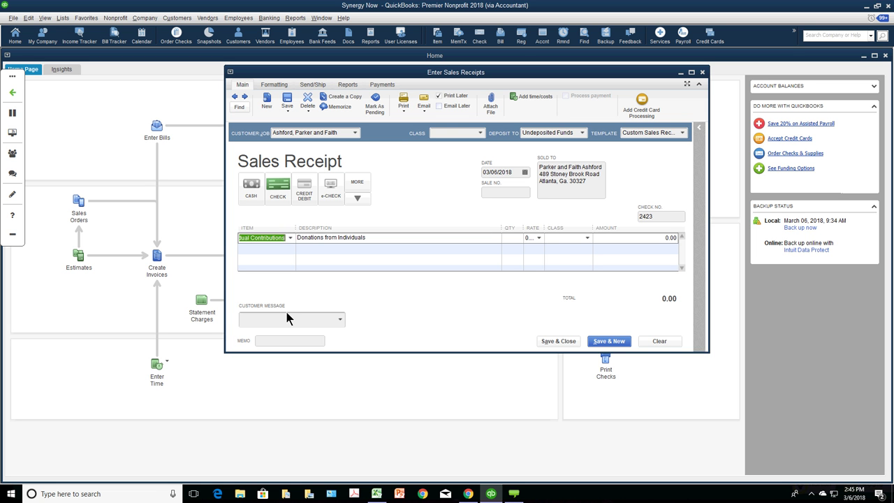
left_click(588, 237)
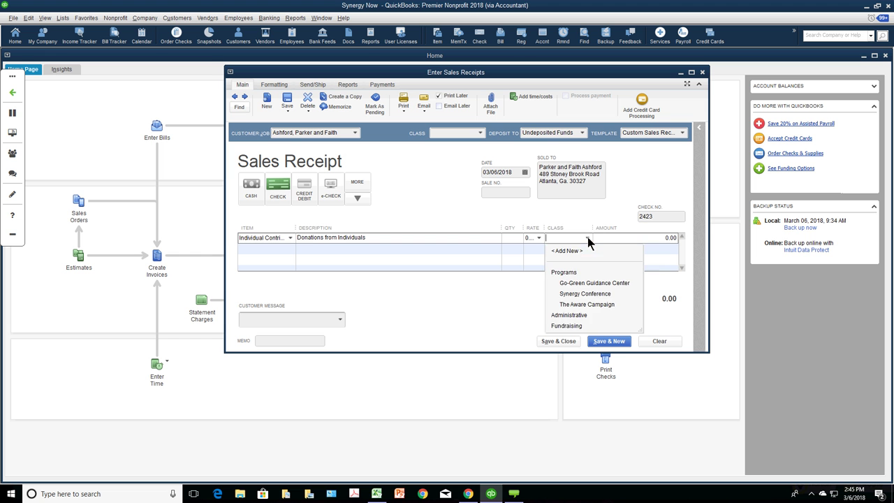
left_click(569, 325)
left_click(650, 239)
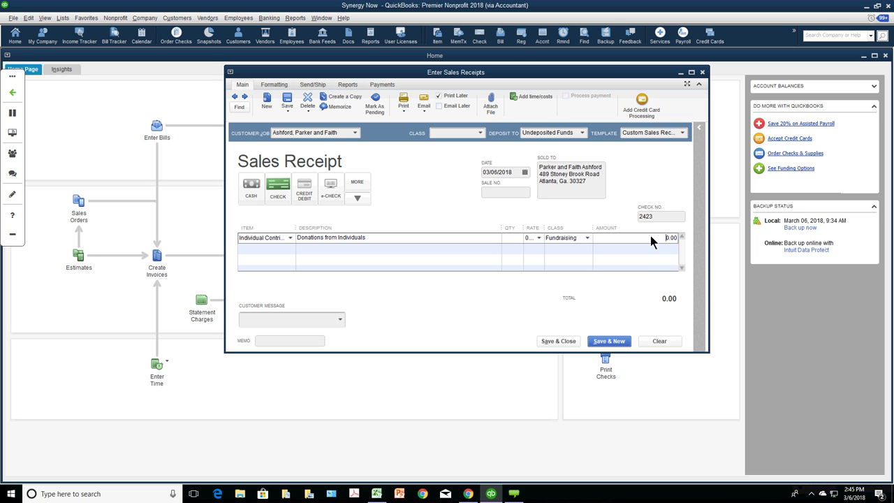
type("1000000")
key("Tab")
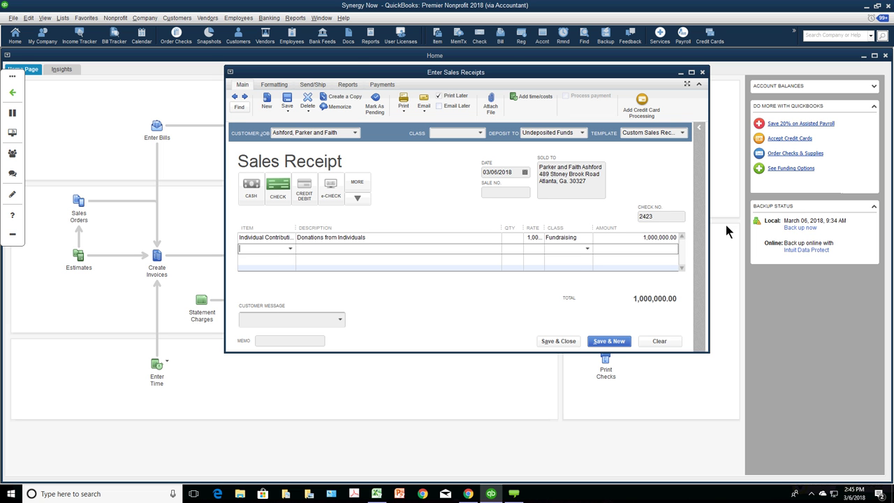
- Move the customer sales report aside and save the 1,000,000.00 sales receipt
left_click(297, 19)
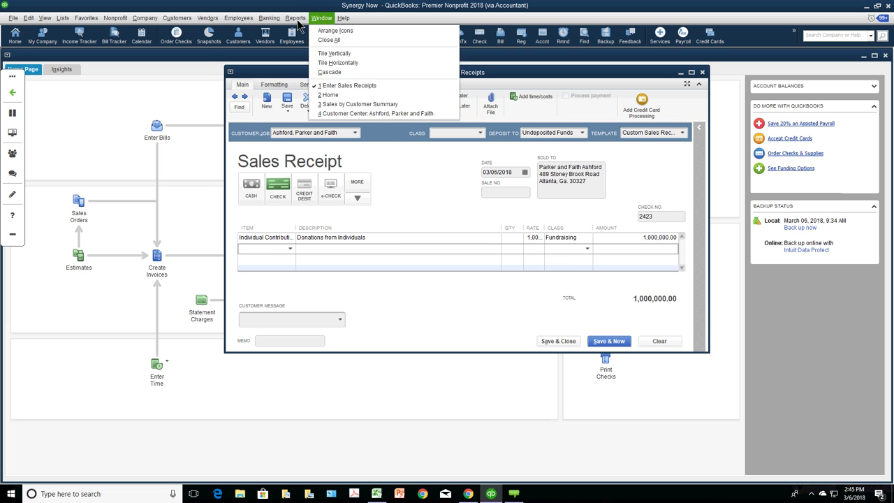
left_click(341, 103)
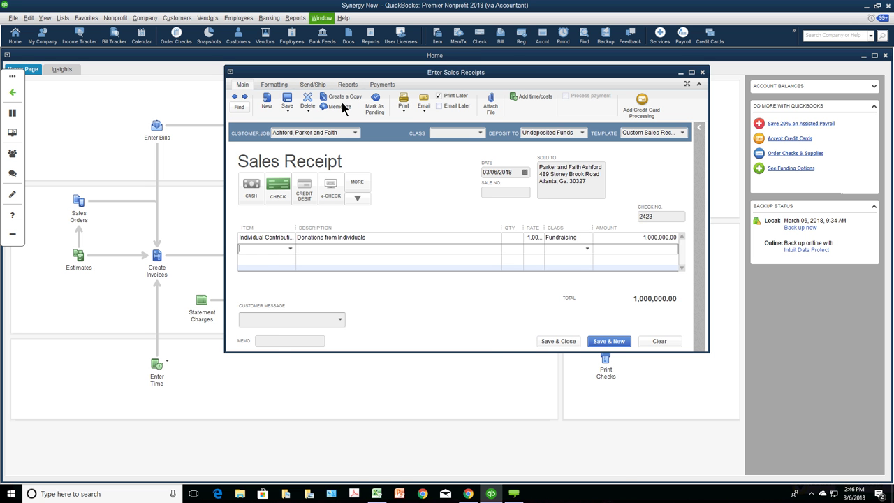
left_click_drag(476, 289, 371, 382)
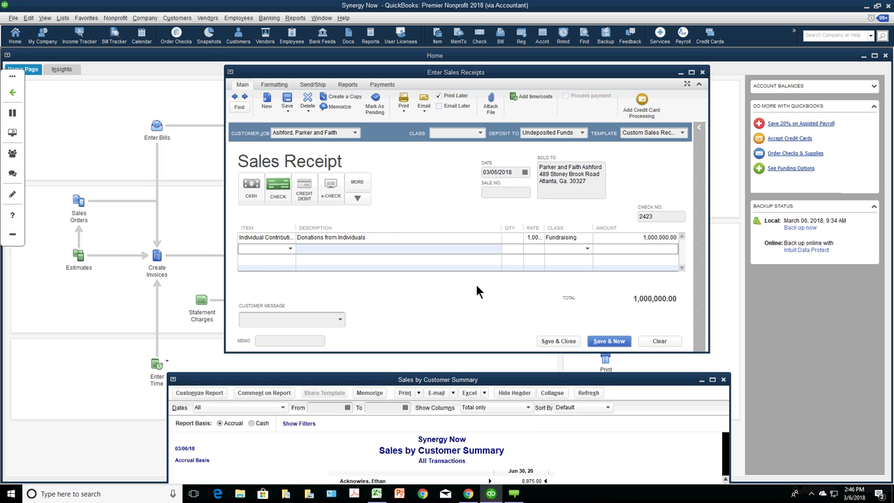
left_click(288, 102)
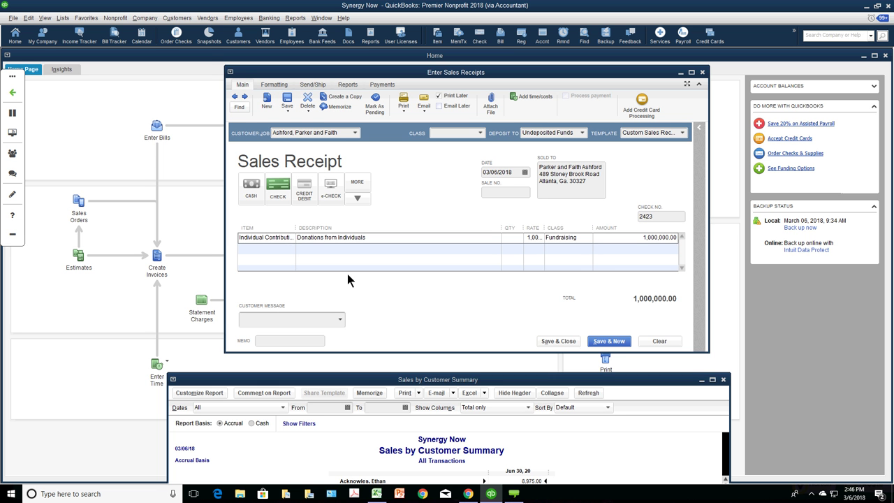
left_click_drag(356, 381, 361, 139)
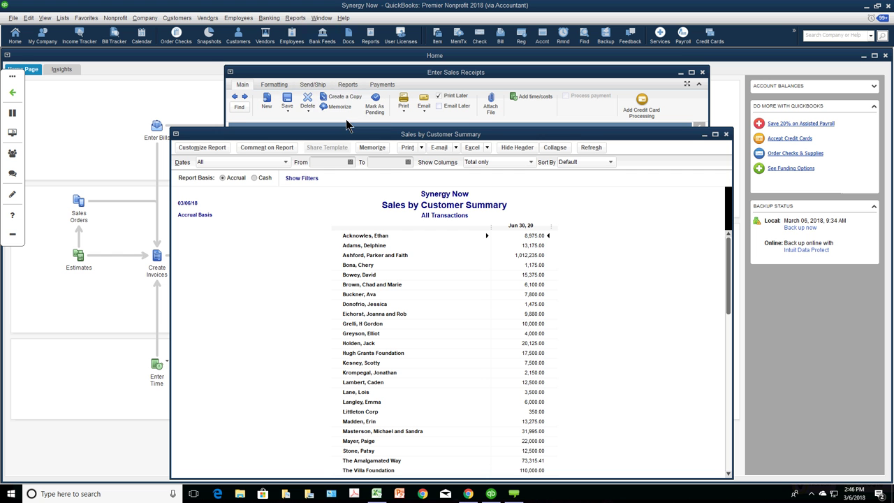
- Switch to and close the donor's Customer Center, returning to the sales receipt
left_click(296, 18)
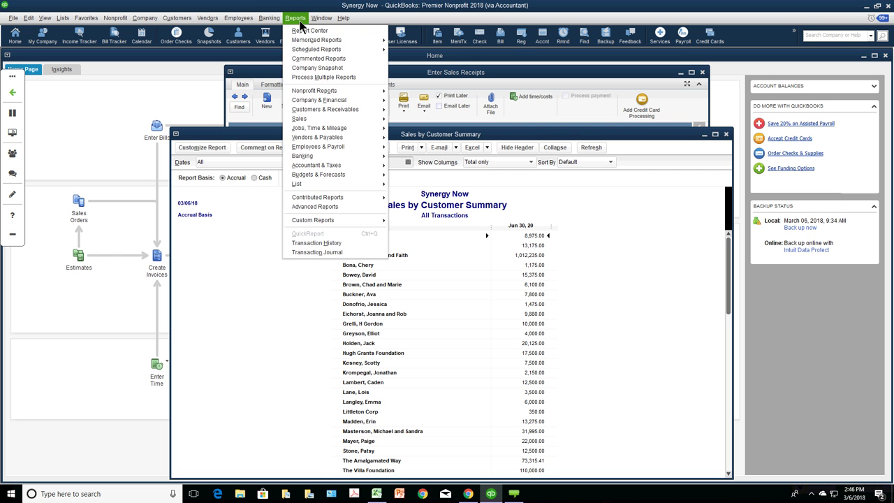
left_click(296, 18)
left_click(322, 17)
key("Down")
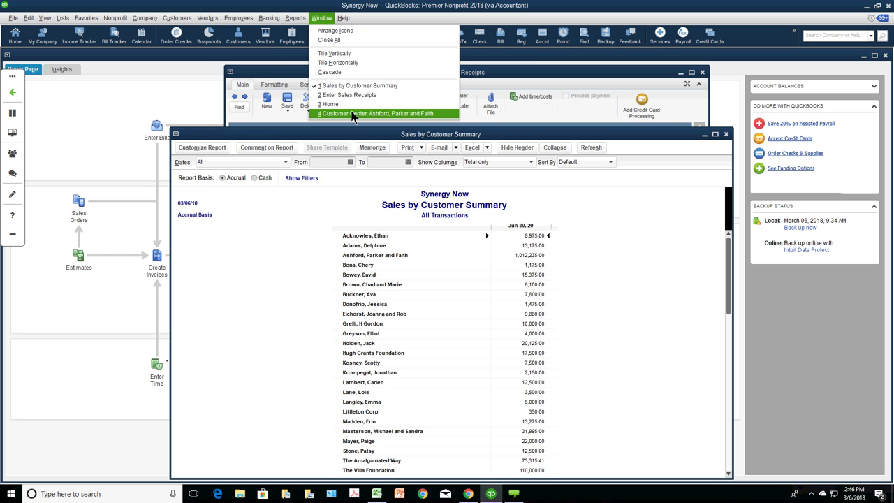
key("Escape")
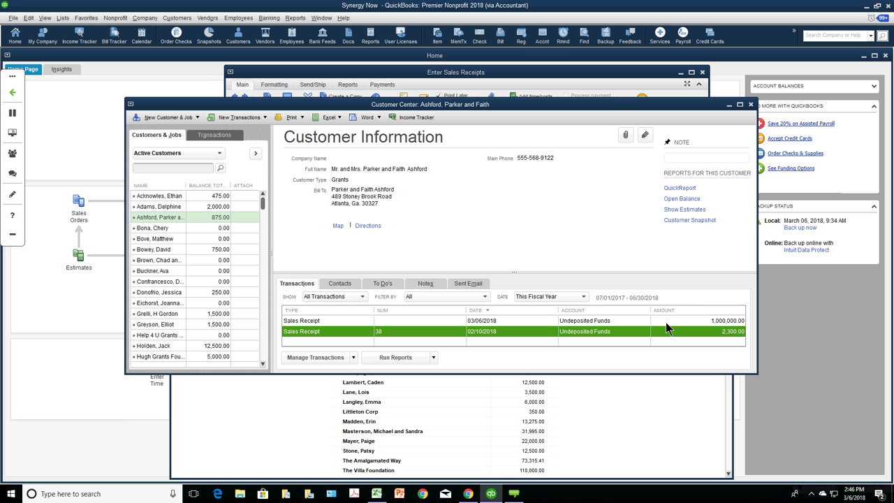
left_click(750, 104)
left_click(566, 71)
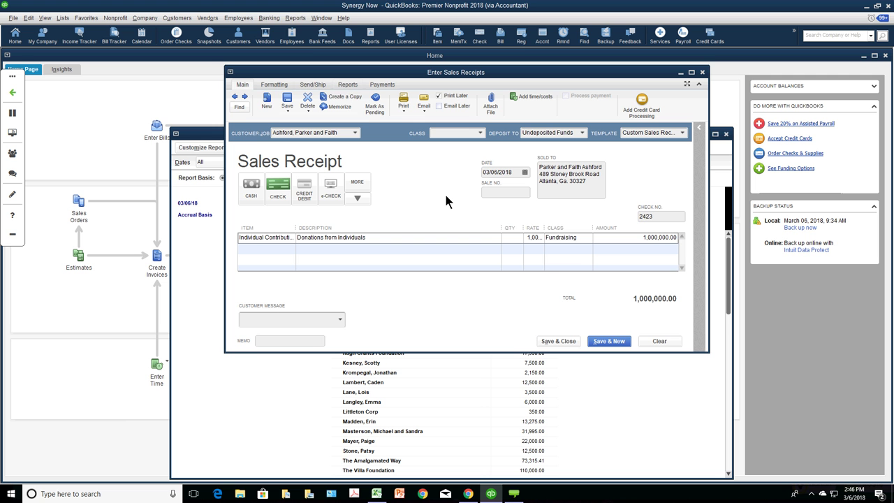
- Open Make Deposits with no payments selected, position it beside the receipt, then return to the receipt
left_click(269, 17)
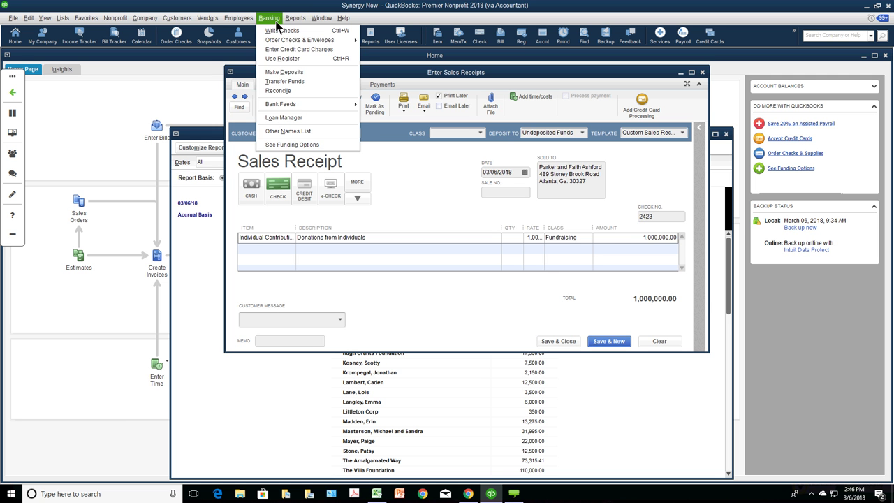
left_click(288, 74)
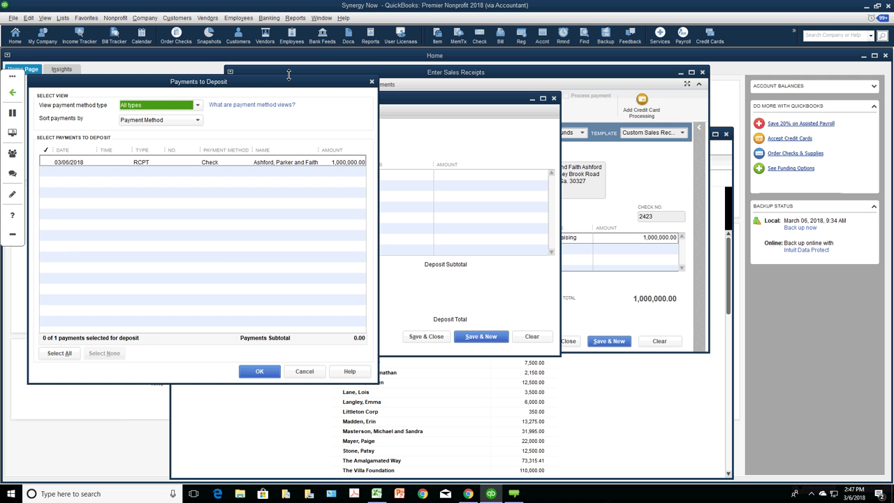
left_click(261, 372)
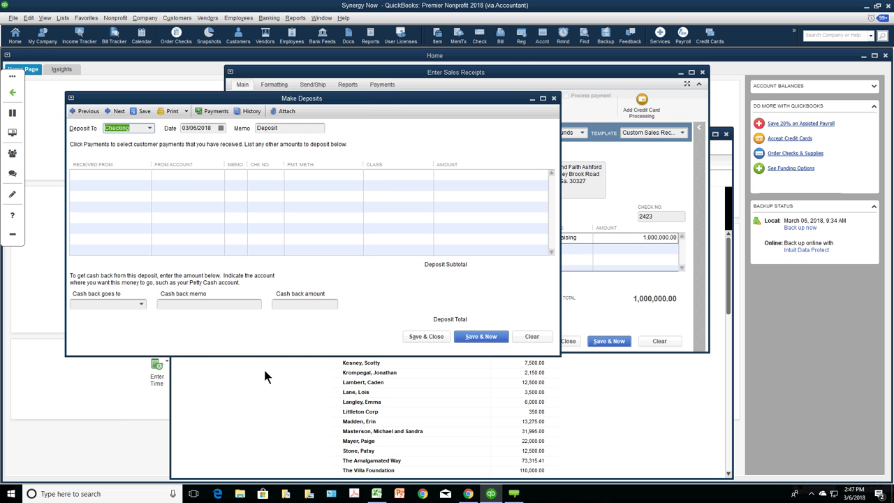
left_click_drag(413, 97, 610, 107)
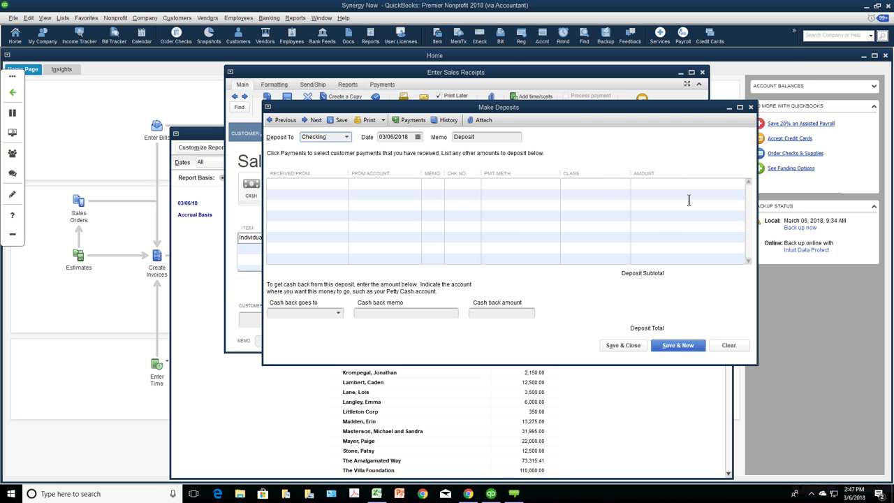
left_click_drag(577, 106, 568, 350)
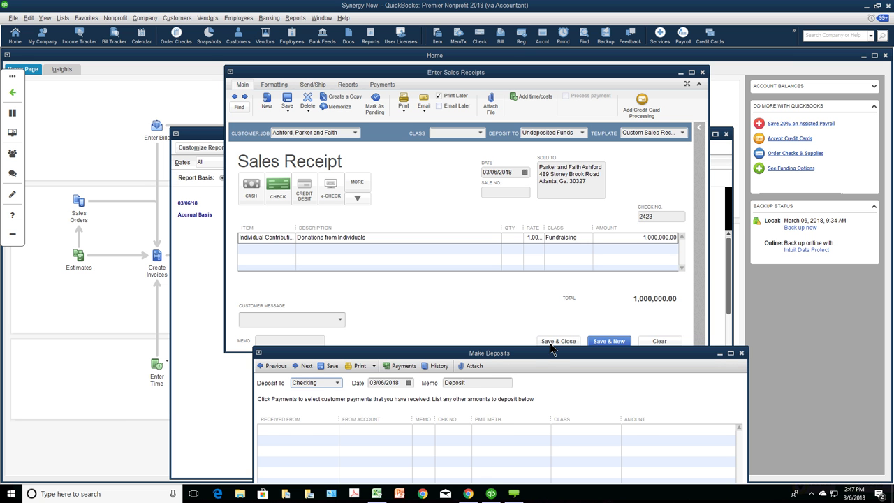
left_click_drag(549, 350, 547, 356)
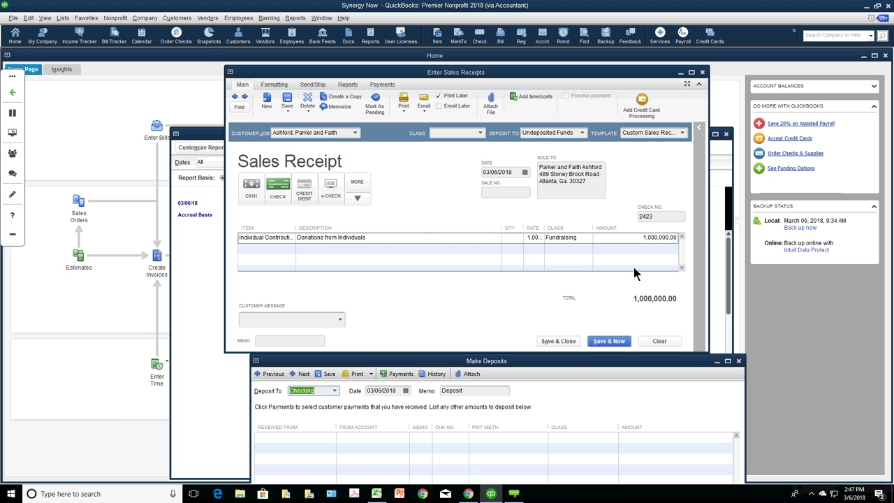
left_click(541, 341)
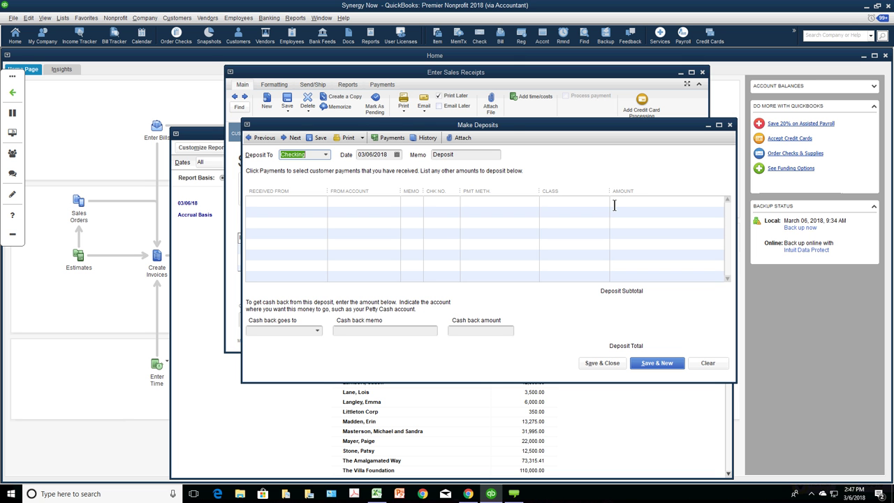
left_click_drag(510, 124, 524, 310)
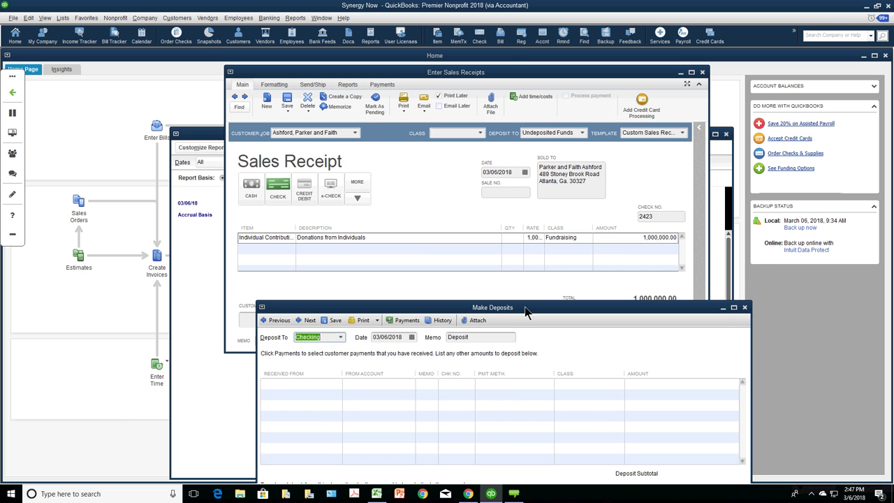
left_click_drag(501, 105, 502, 101)
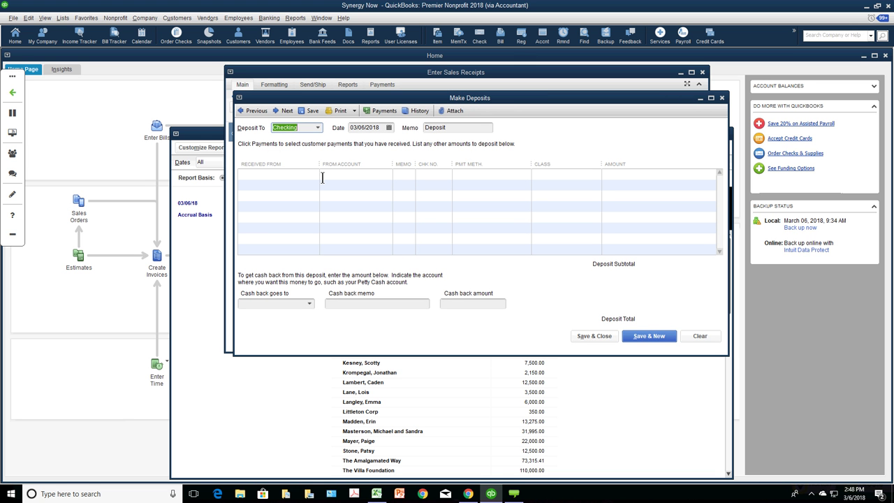
left_click(711, 175)
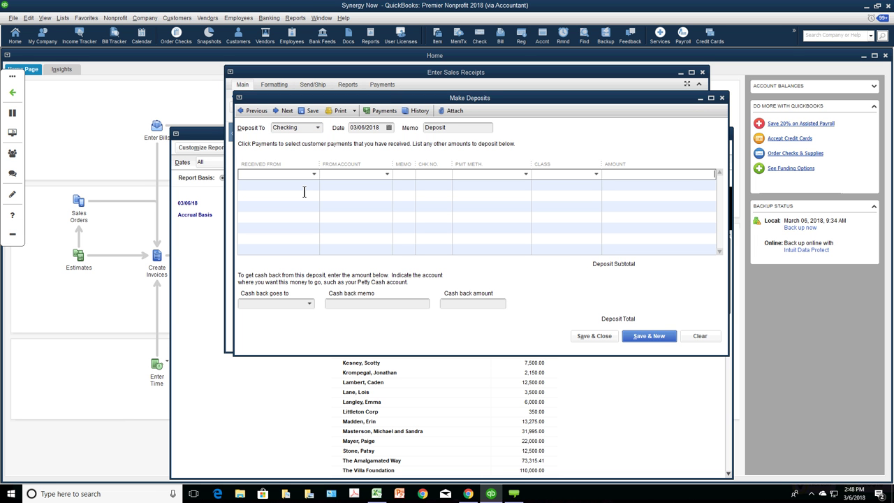
left_click(304, 192)
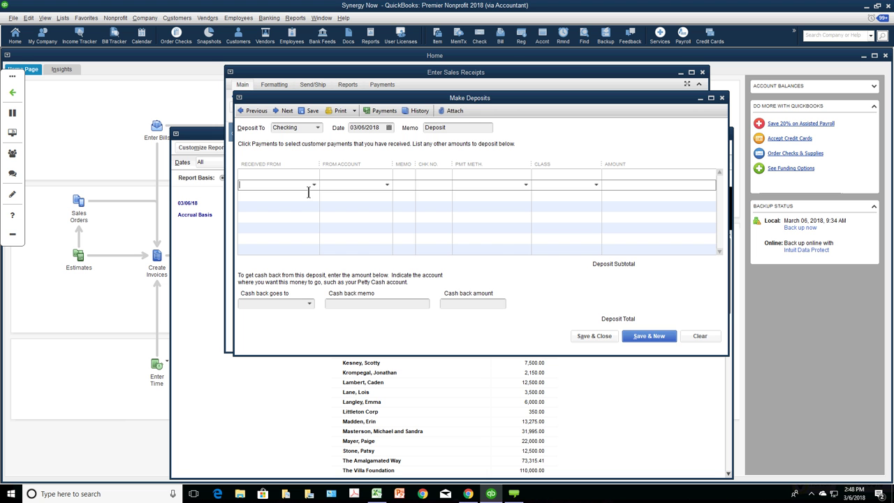
left_click(575, 73)
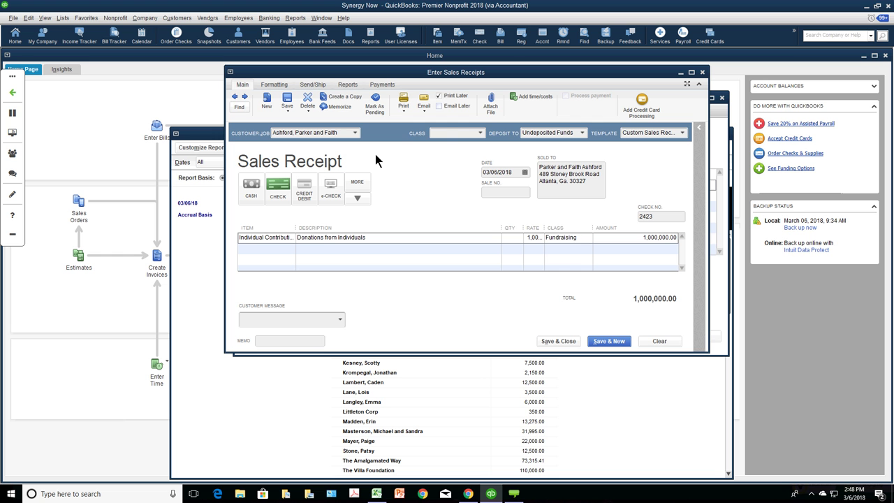
- Apply the Synergy Thank You Letter template to the receipt and preview the printed letter
left_click(404, 110)
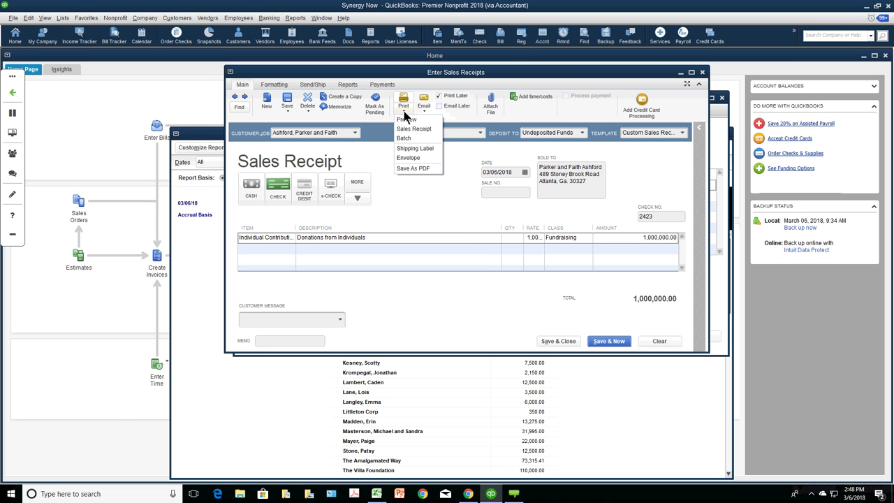
left_click(683, 133)
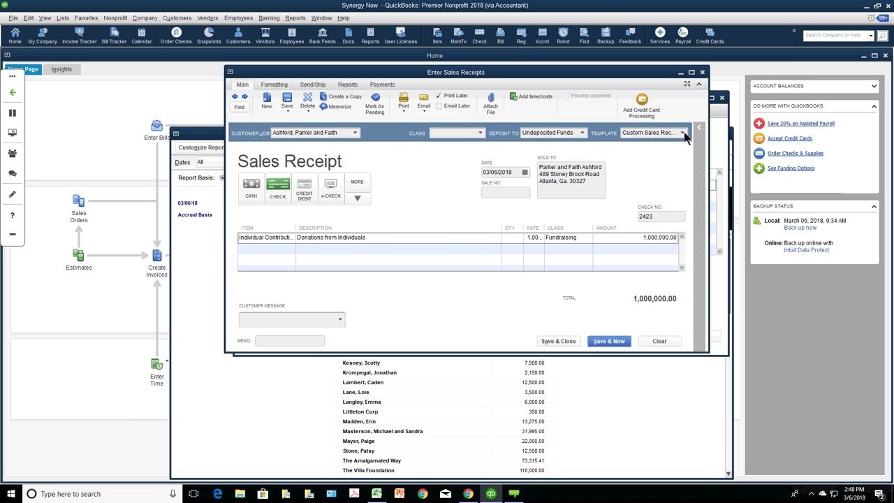
left_click(683, 133)
left_click(668, 198)
left_click(403, 110)
left_click(404, 117)
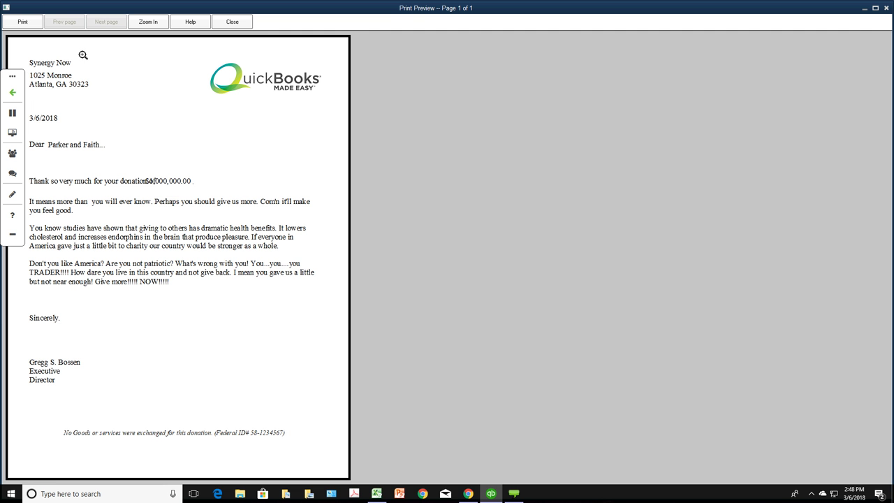
left_click(232, 22)
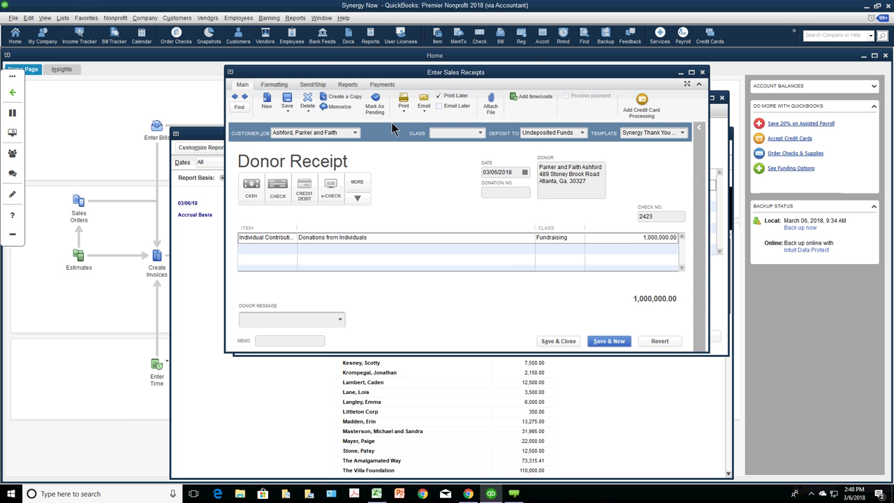
- Widen the receipt's Item column so Individual Contributions shows in full
left_click_drag(297, 229, 305, 228)
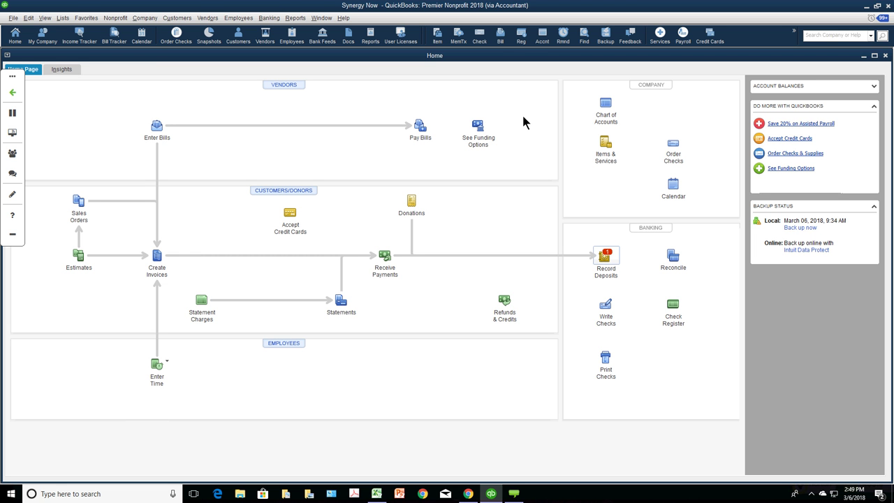
- Open Make Deposits, inspect the Received From and From Account lists, and close it without recording
left_click(600, 254)
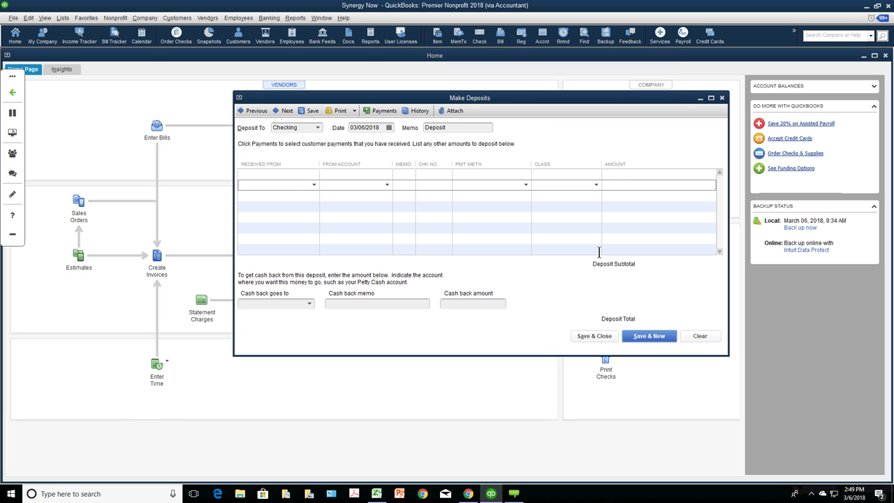
left_click(314, 175)
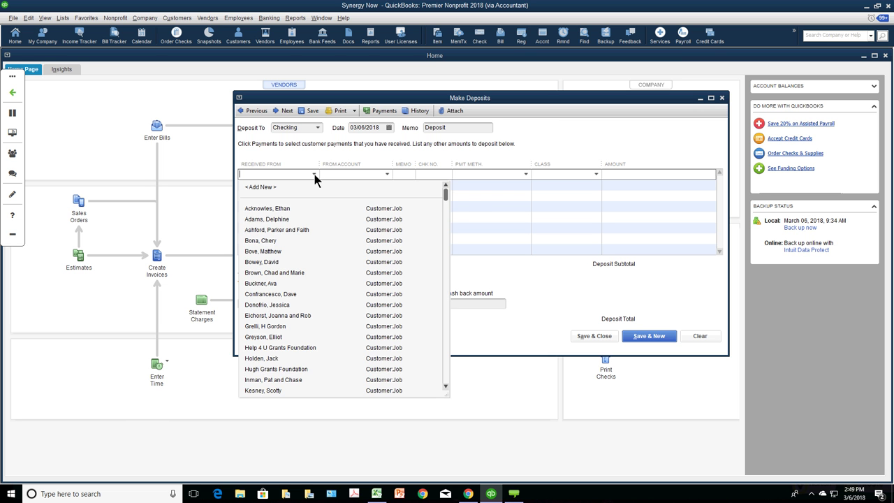
left_click(314, 175)
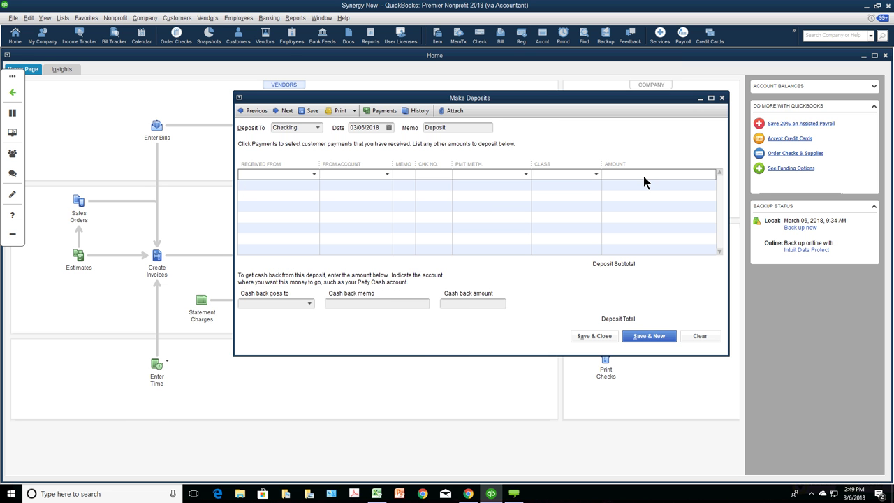
left_click(386, 174)
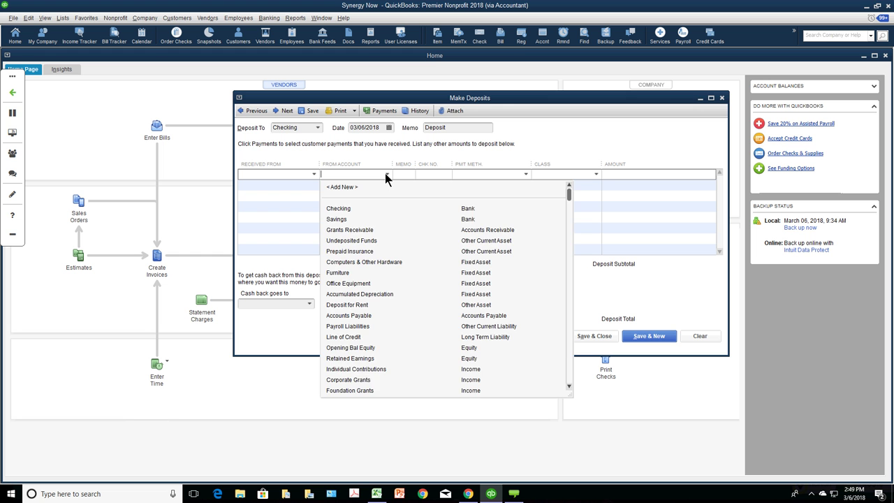
left_click(386, 174)
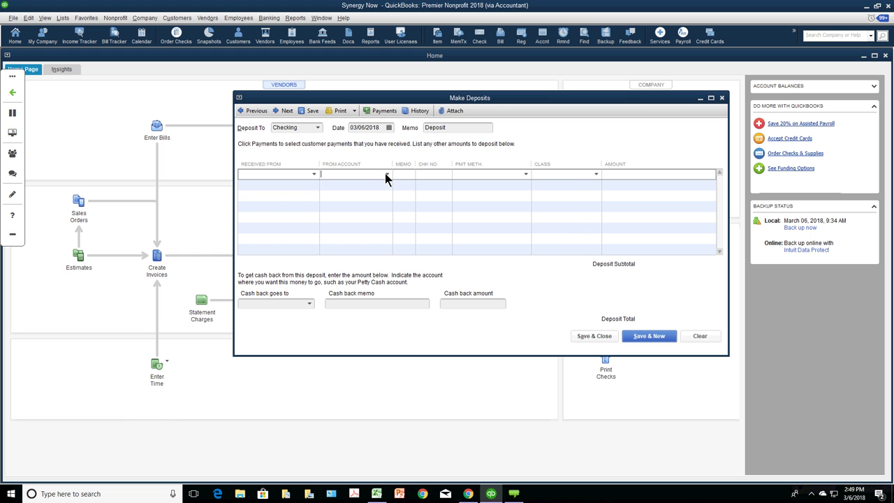
left_click(722, 98)
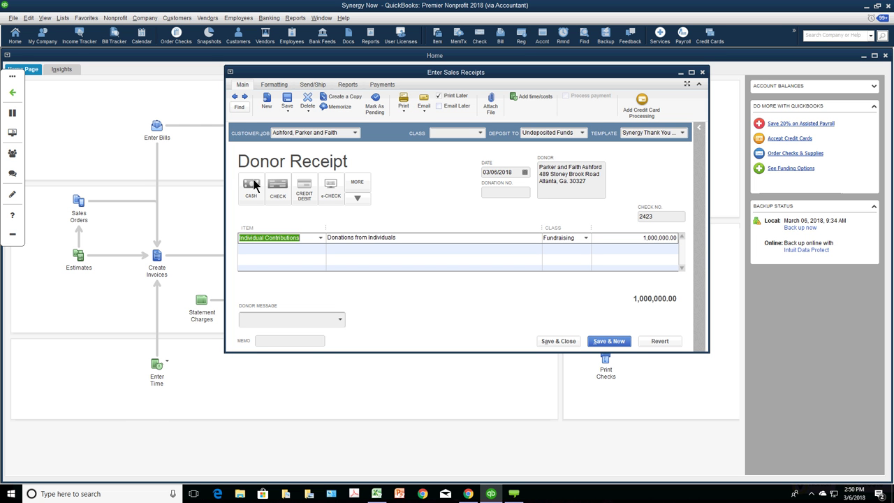
- Open the Chart of Accounts and select the Individual Contributions income account
left_click(62, 17)
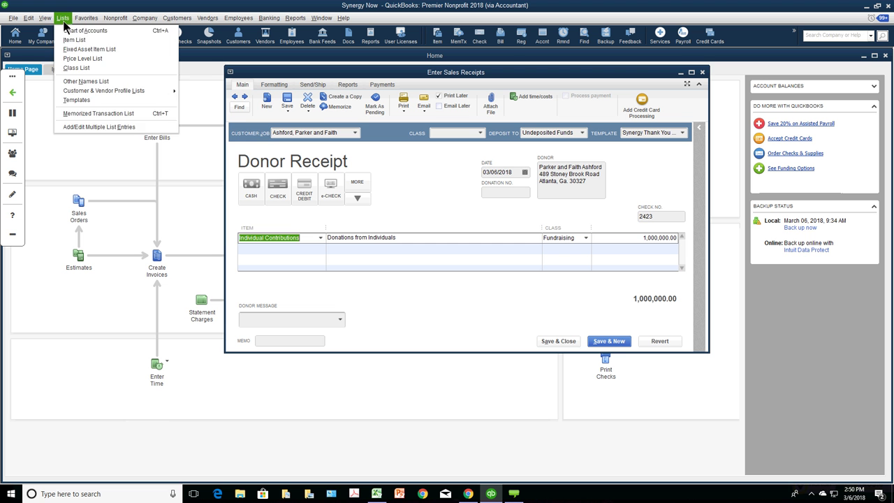
left_click(72, 35)
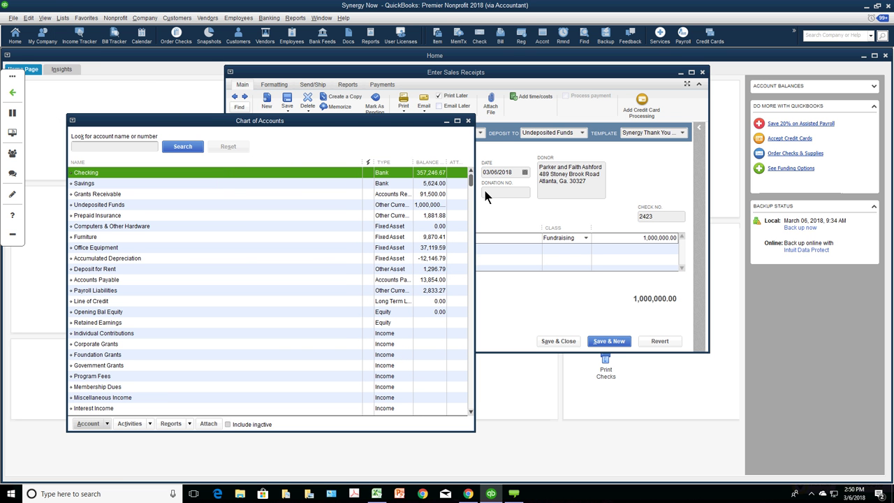
left_click_drag(470, 179, 478, 256)
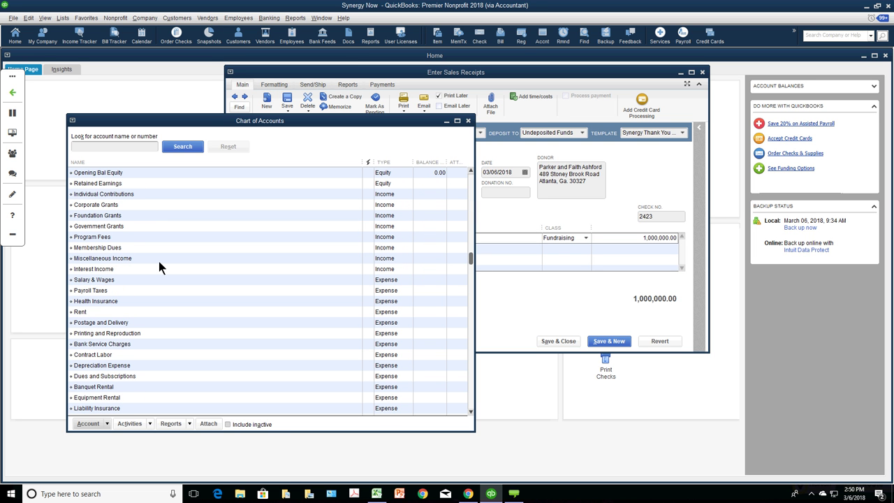
left_click(146, 196)
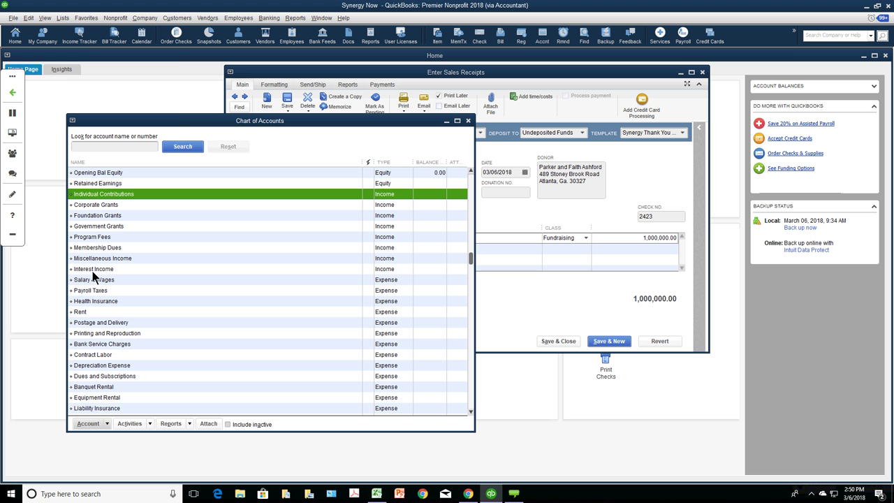
left_click(62, 18)
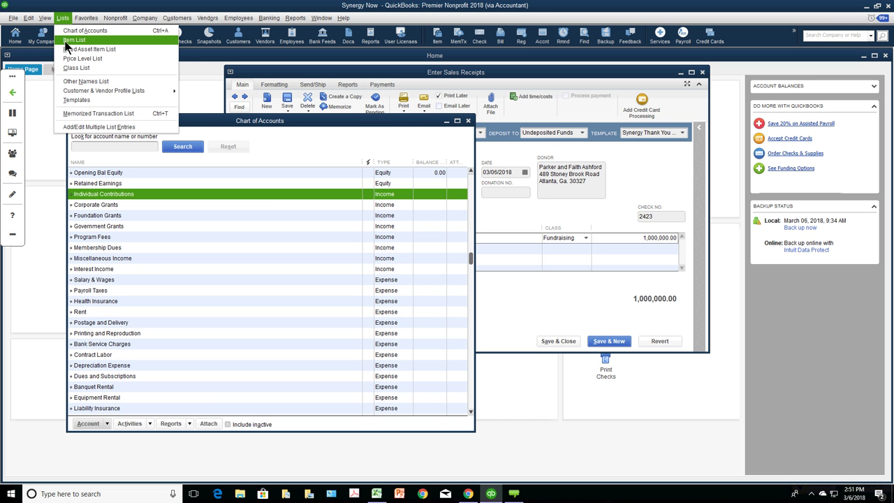
- Open the Item List and start a new item
left_click(73, 40)
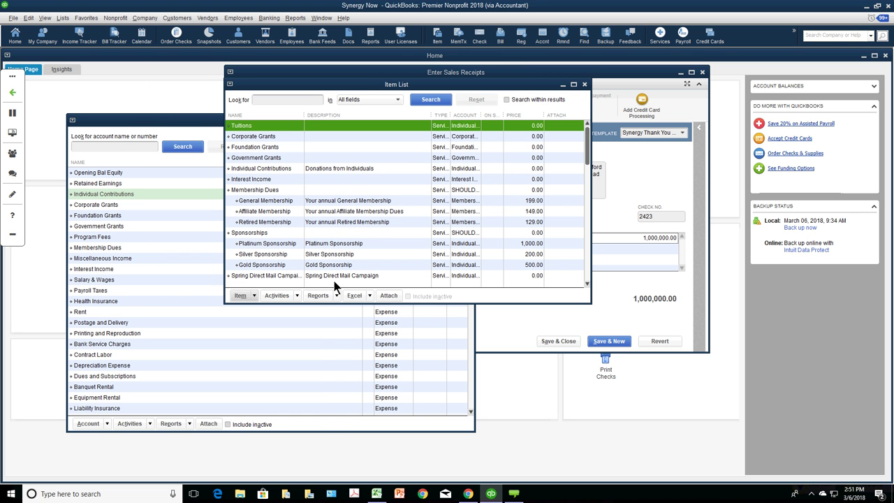
left_click(255, 297)
key("Down")
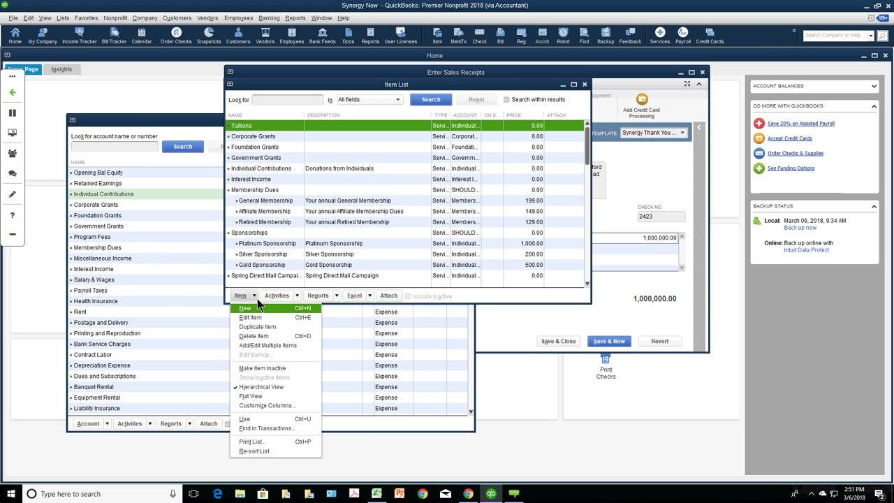
left_click(254, 307)
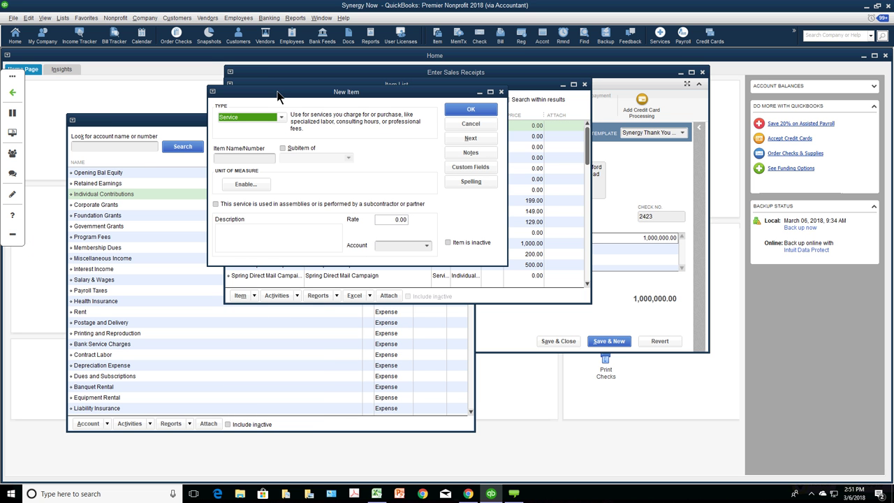
- Create Service item 'Indiviual Contributions' posting to the Individual Contributions account
left_click(280, 117)
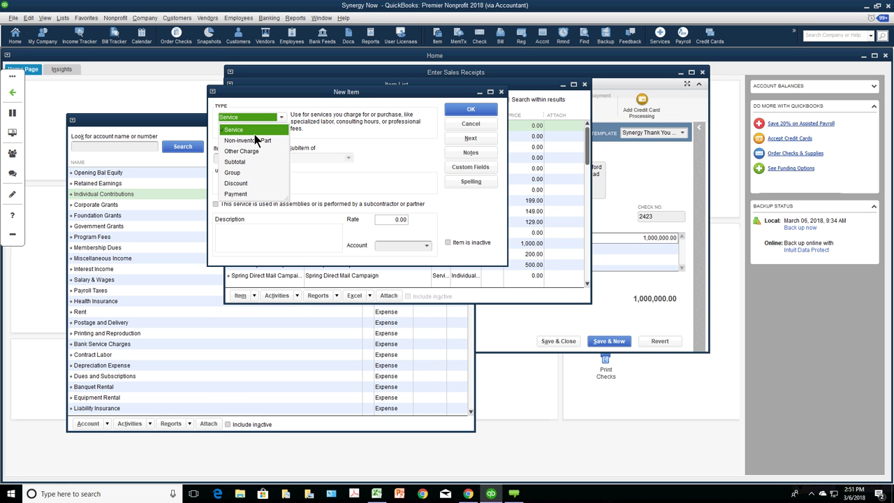
left_click(252, 132)
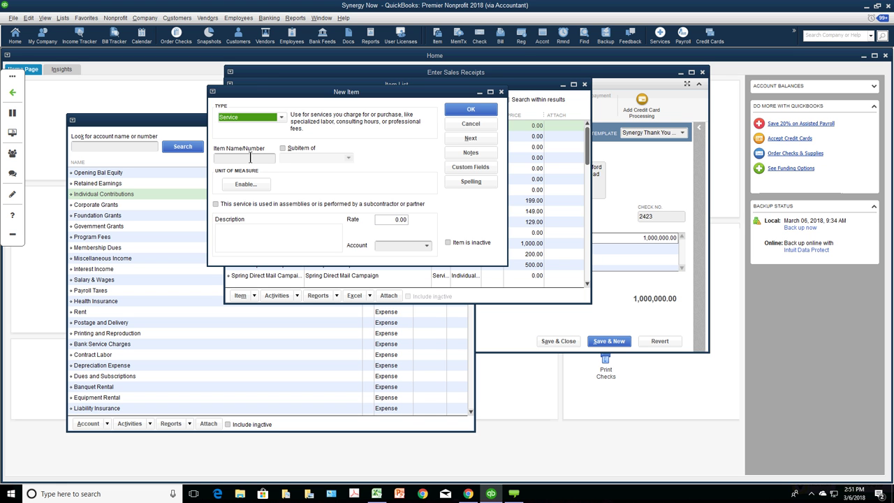
left_click(250, 157)
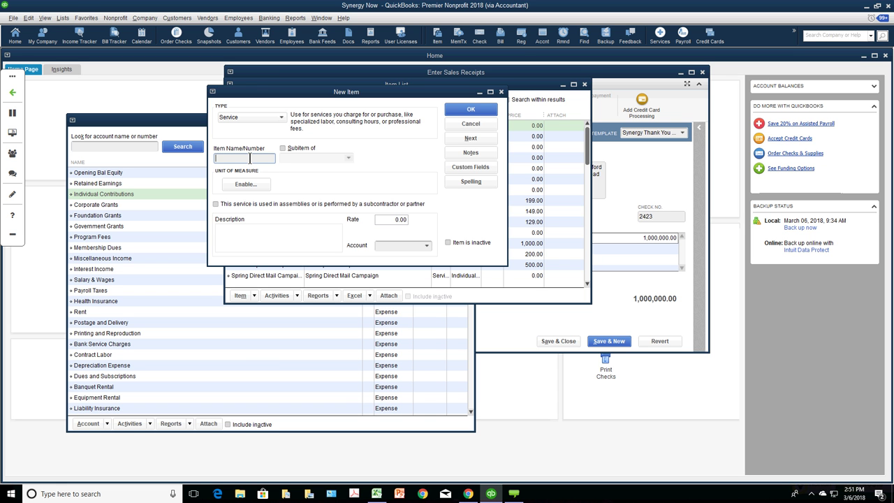
type("Indiviual Contributions")
left_click_drag(272, 158, 215, 157)
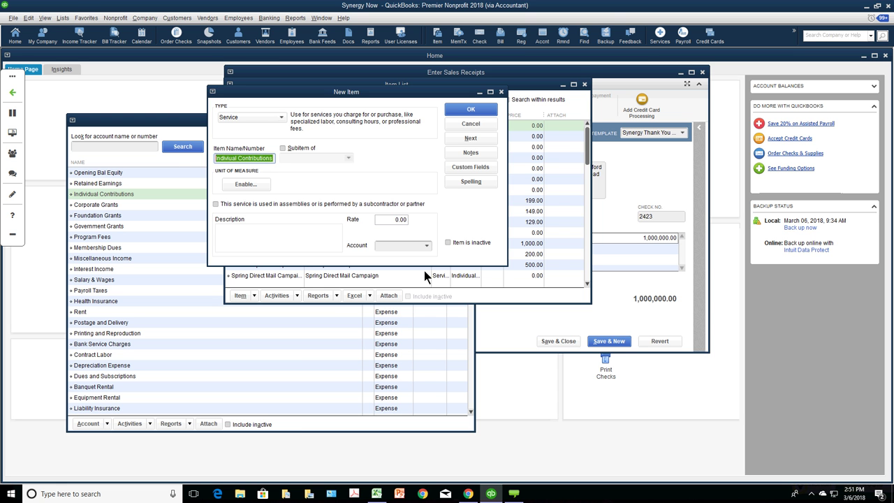
left_click(426, 246)
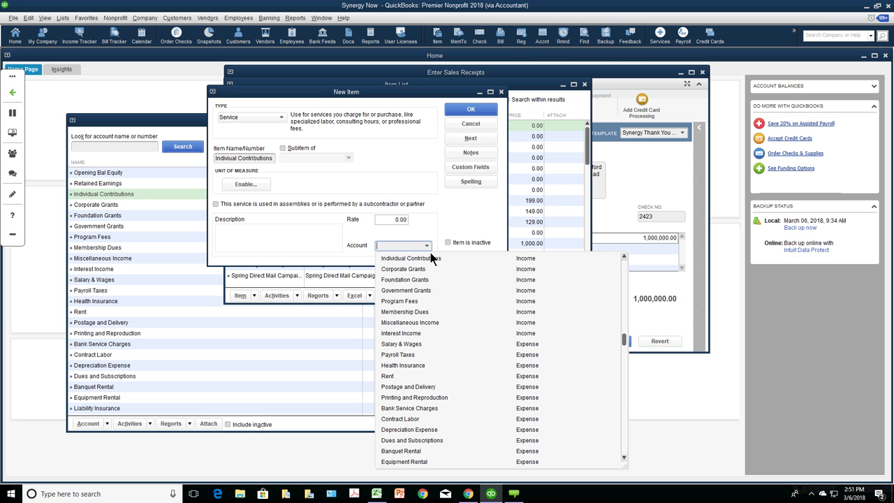
left_click(427, 258)
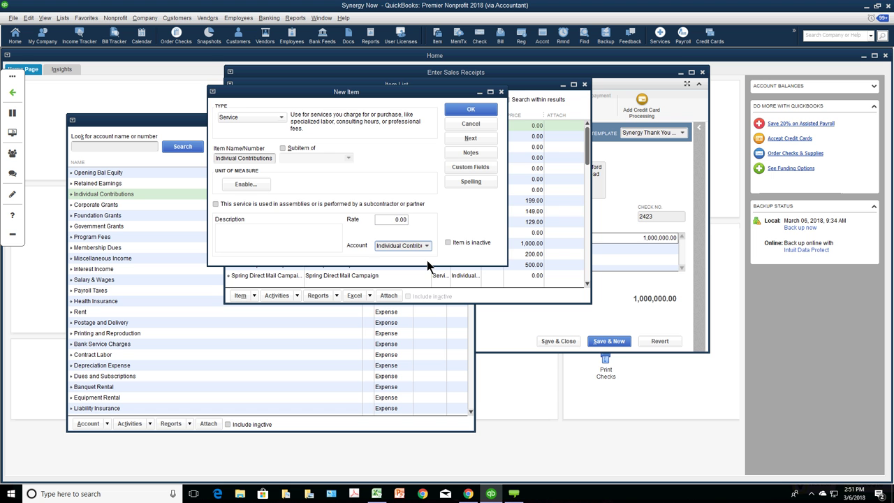
left_click(473, 111)
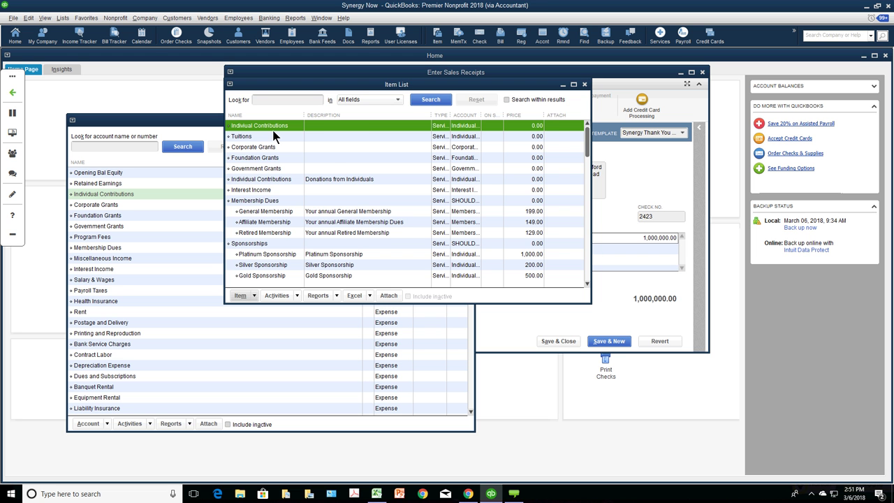
- Check the receipt line's item choices, leaving its item unchanged
left_click(641, 171)
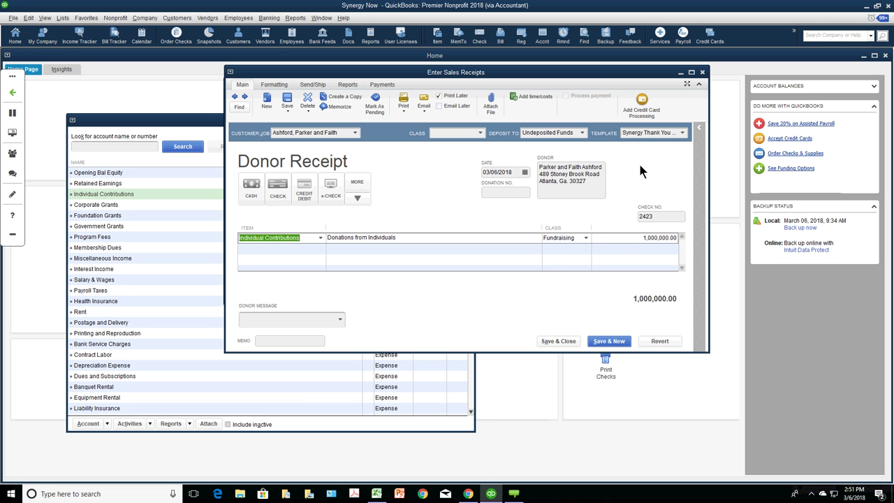
left_click(320, 239)
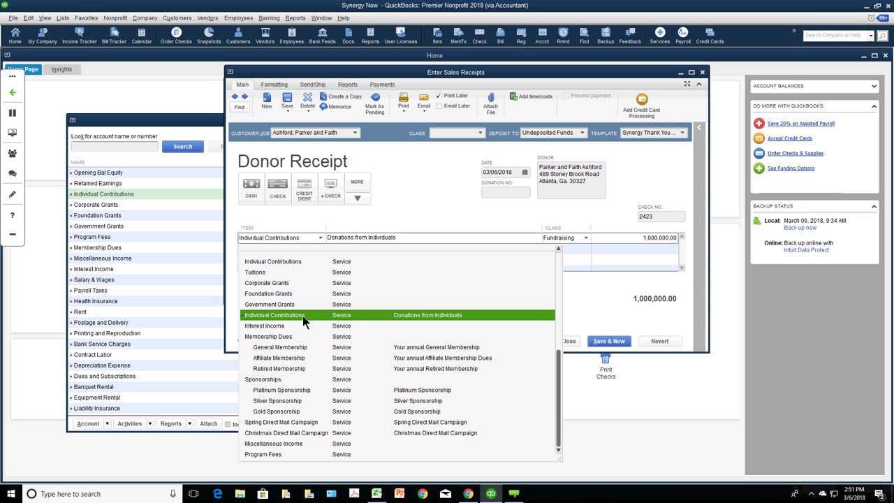
left_click(420, 181)
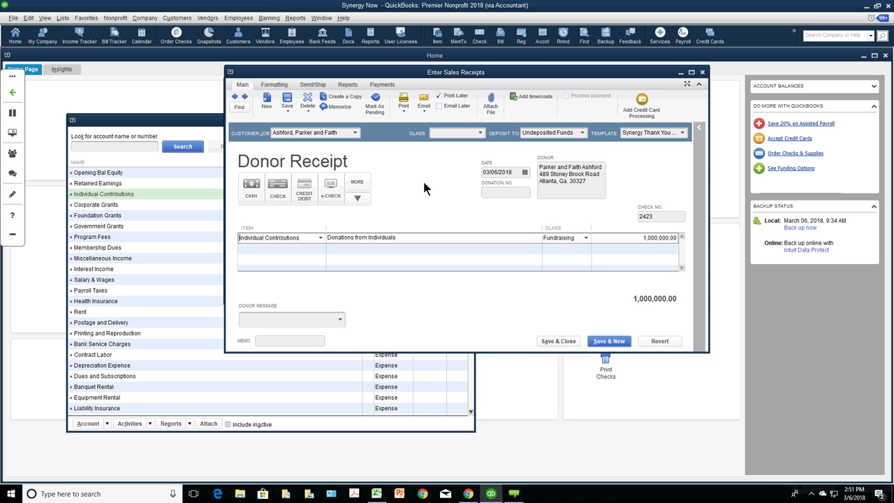
- View and dismiss the Individual Contributions QuickReport, then edit that account
double_click(184, 195)
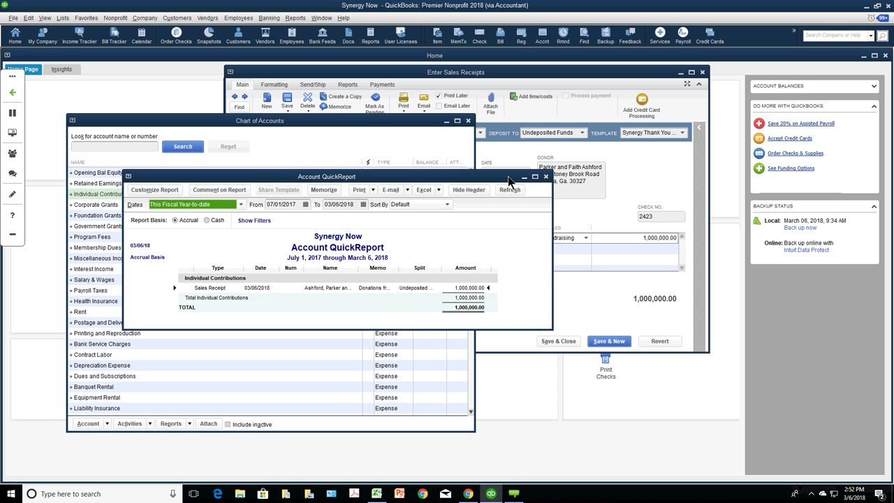
key("Escape")
left_click(105, 424)
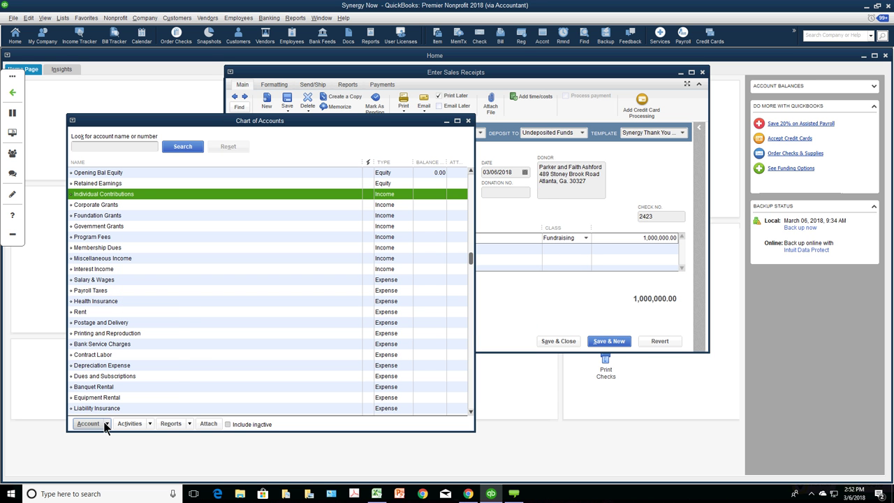
left_click(104, 299)
- Close the account editor and Chart of Accounts, then open the Item List
left_click(417, 144)
left_click(467, 122)
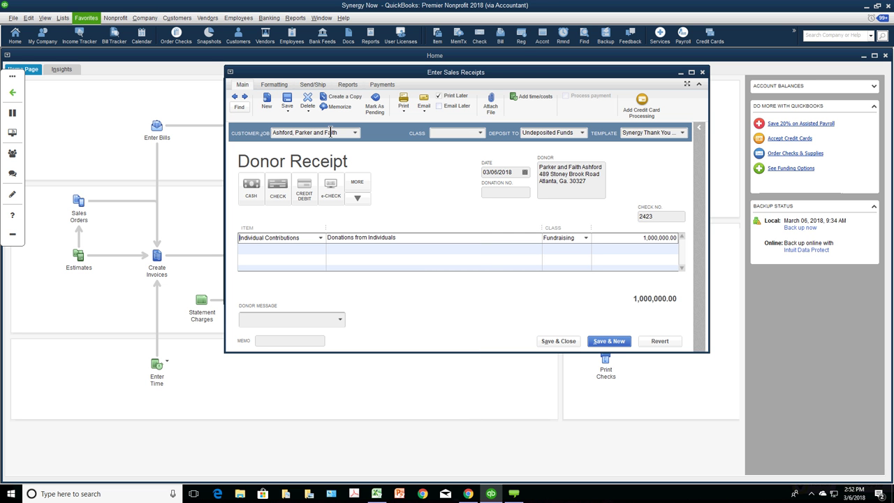
left_click(63, 17)
left_click(72, 42)
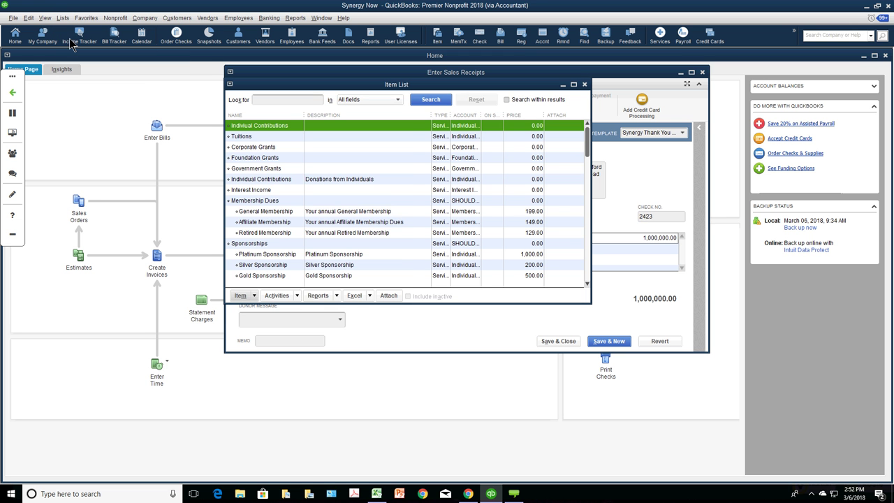
- Edit the Indiviual Contributions item, confirm its Individual Contributions account, and return to the receipt
right_click(288, 127)
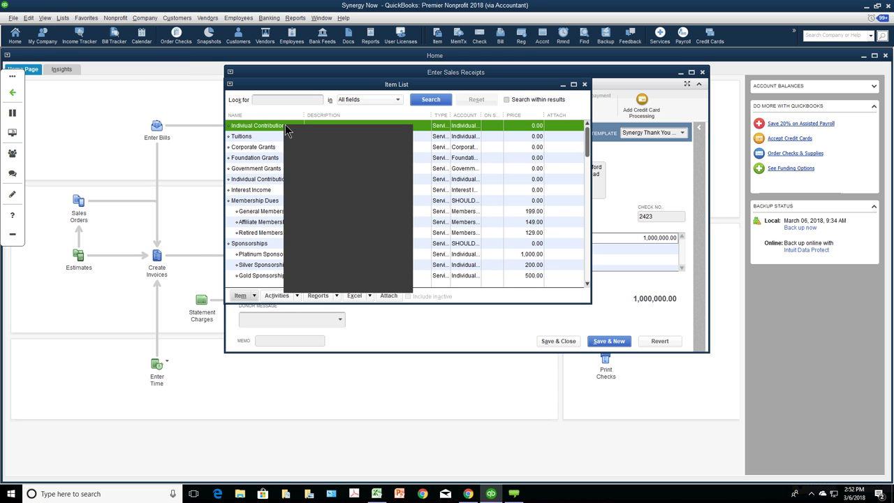
left_click(297, 163)
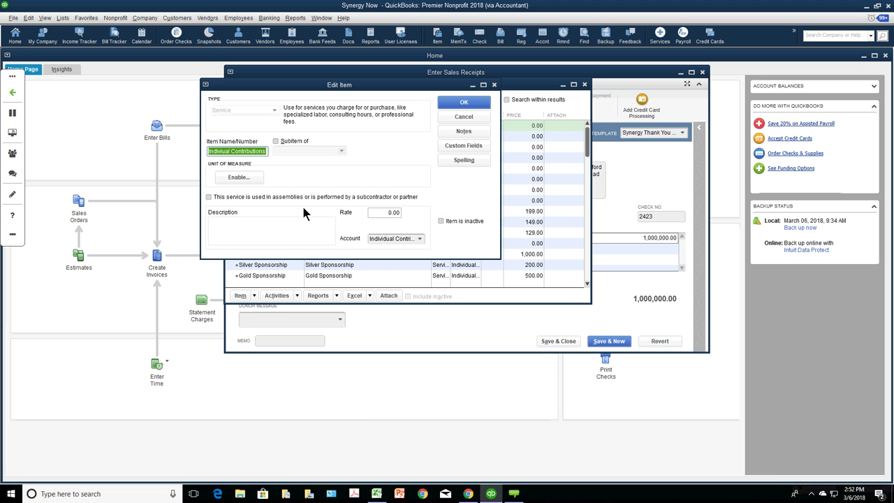
left_click(420, 239)
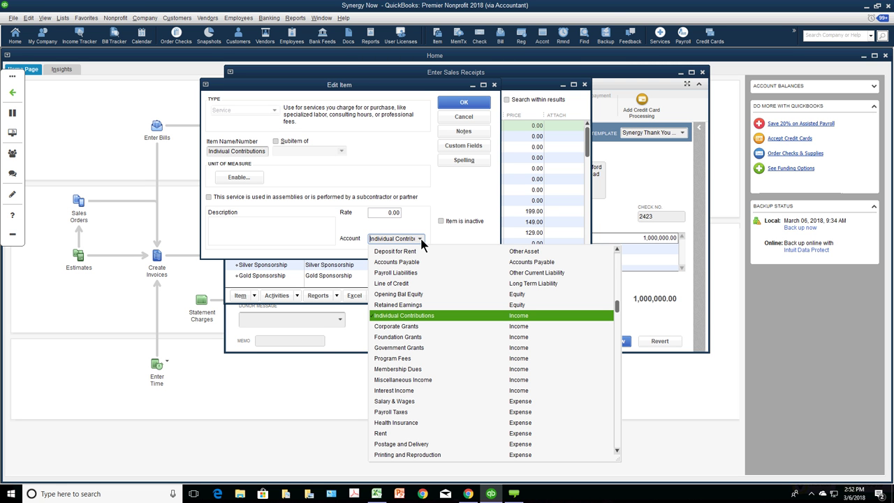
left_click(420, 239)
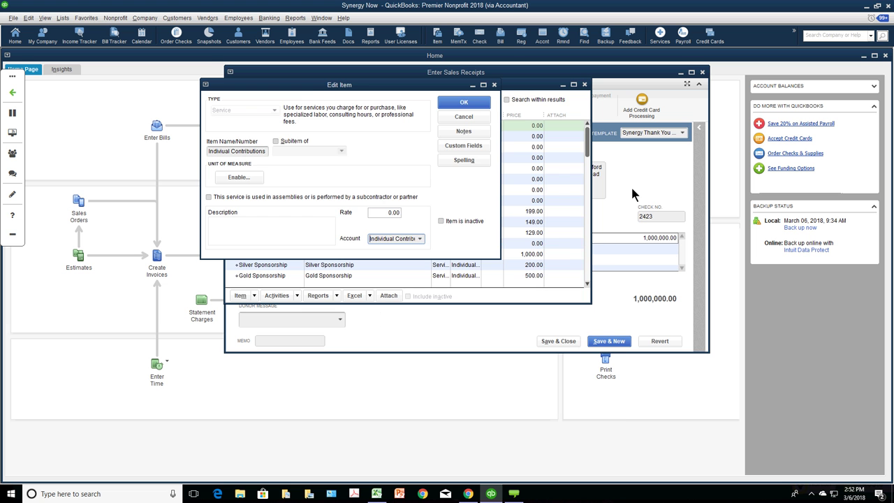
left_click(631, 185)
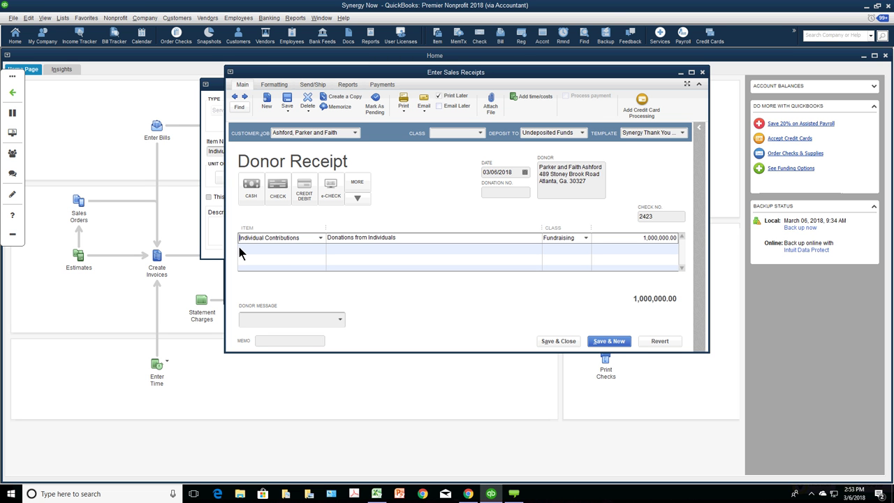
- Switch the receipt to the Custom Sales Receipt template
left_click(674, 132)
left_click(663, 146)
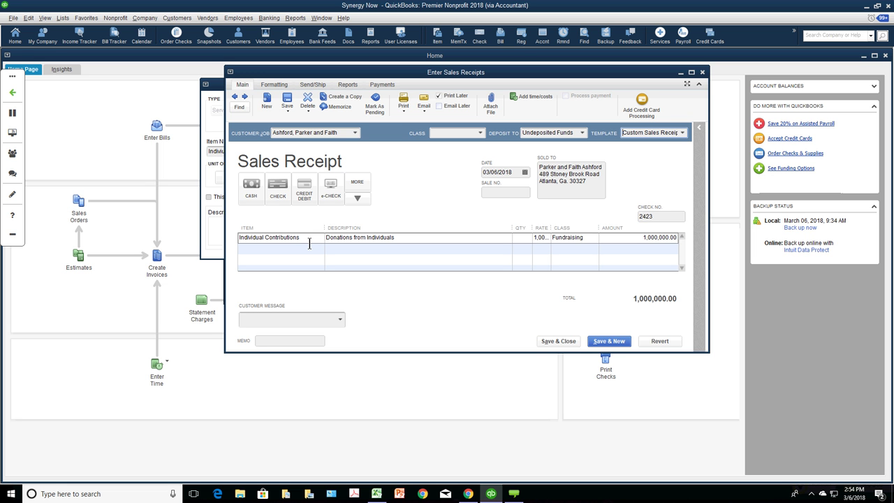
- Save the open item edit and move the Item List aside to reveal the receipt
left_click(217, 86)
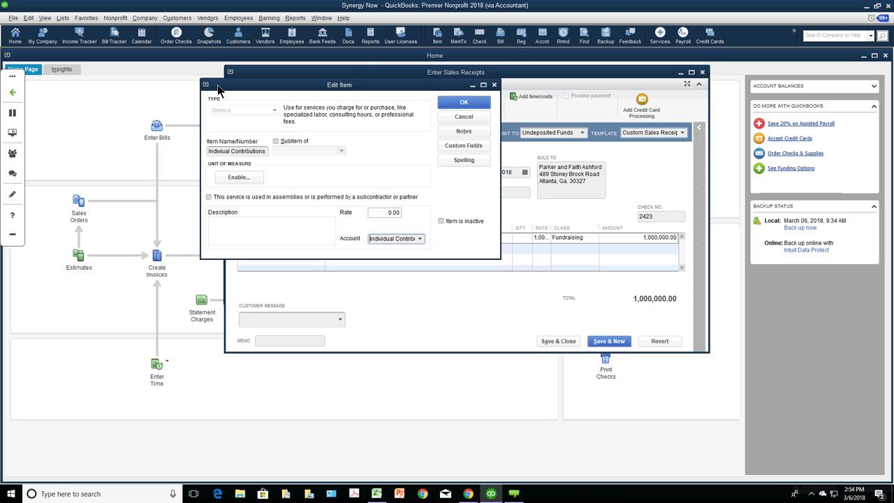
left_click(442, 104)
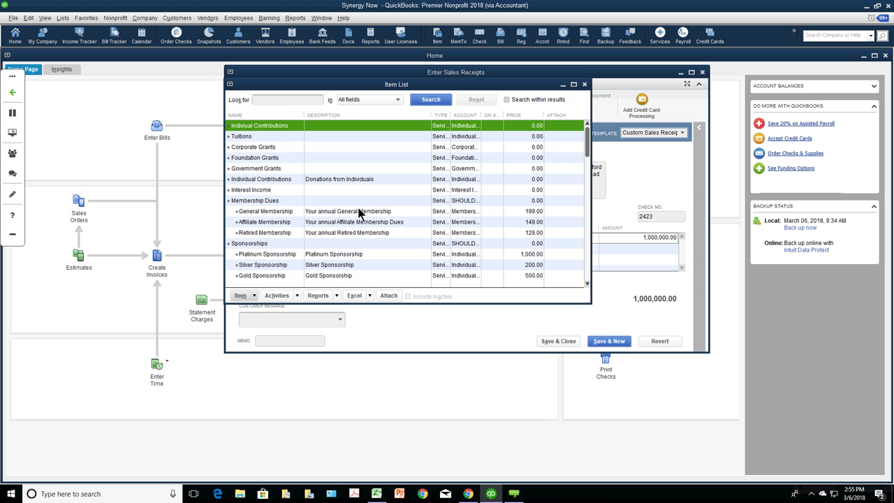
left_click_drag(339, 91, 599, 105)
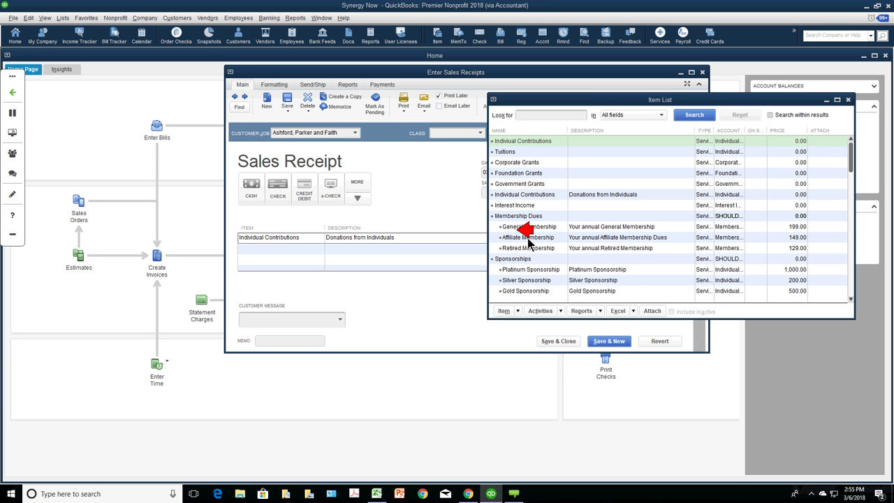
- Set the Affiliate Membership item's account to Membership Dues and save it
double_click(517, 226)
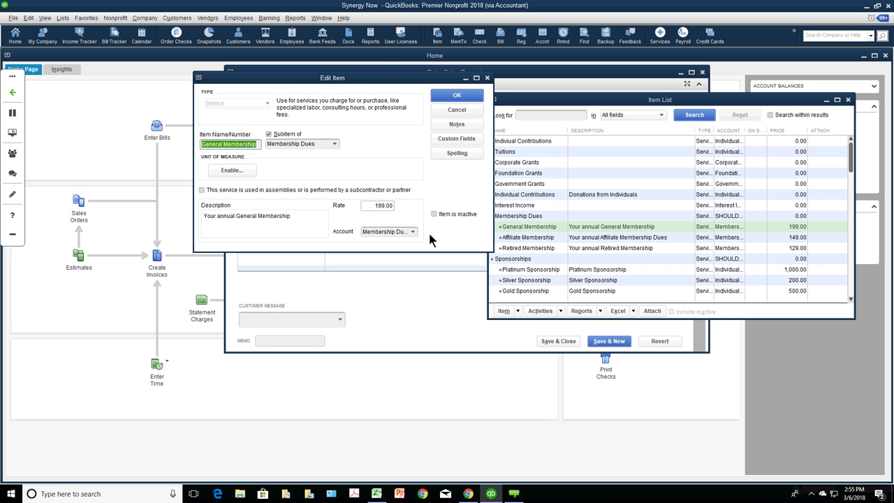
left_click(445, 117)
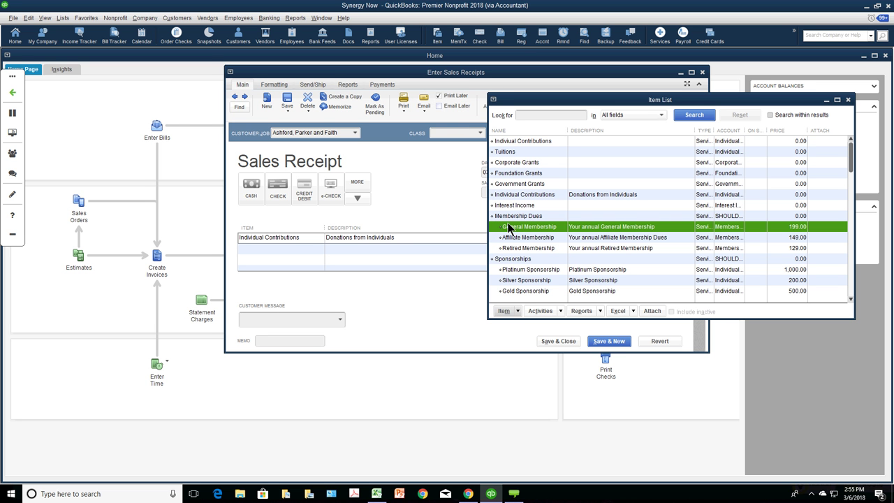
double_click(517, 237)
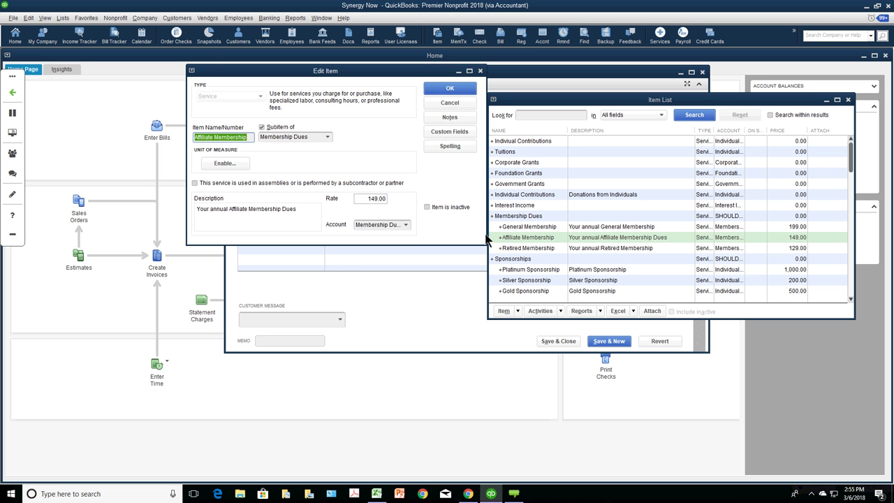
left_click(406, 224)
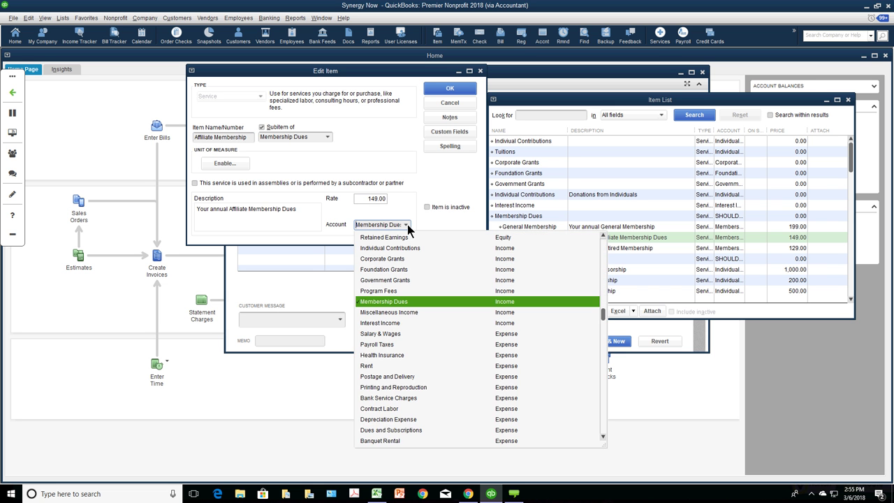
left_click(408, 225)
key("shift+Tab")
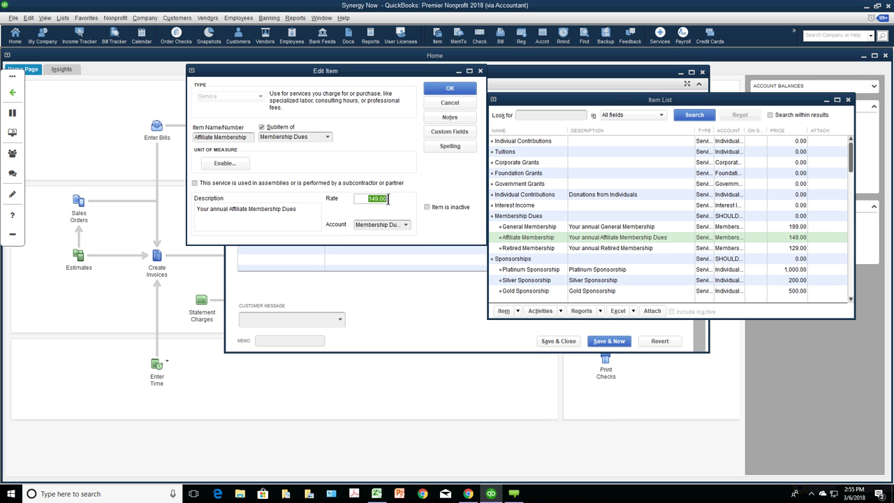
key("Return")
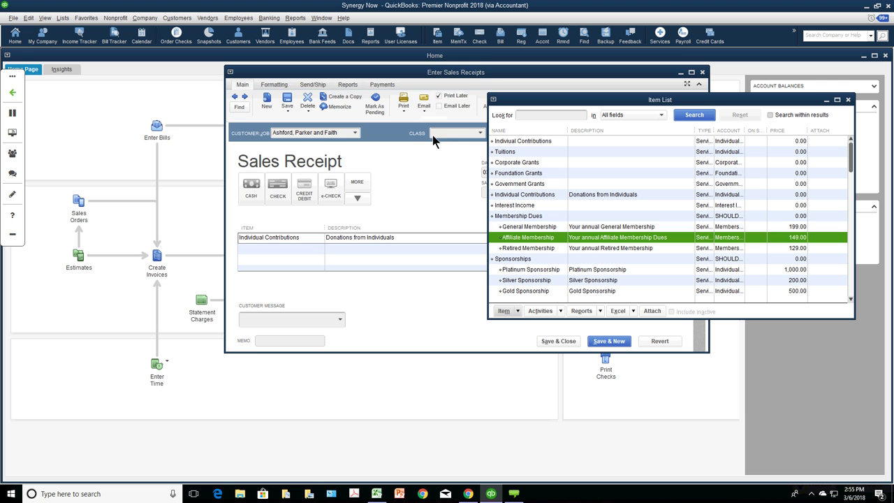
- Confirm General Membership's rate is 199.00 and close it unchanged
double_click(531, 227)
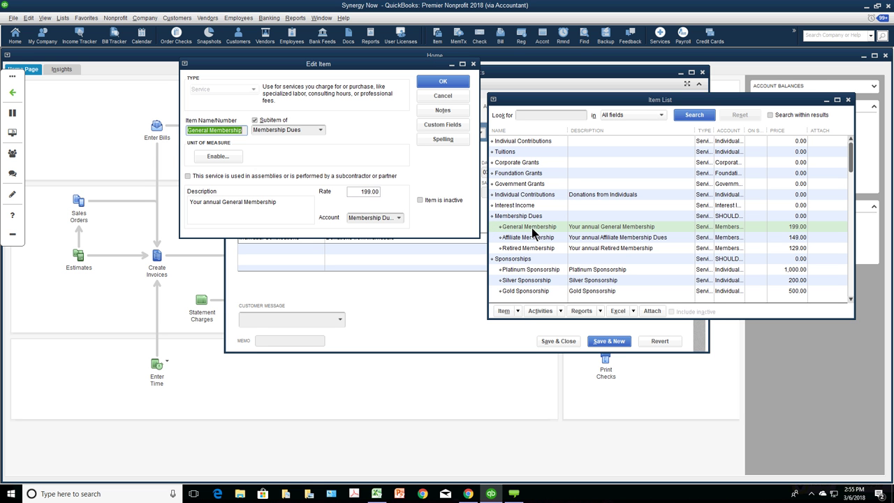
left_click(358, 191)
key("shift+End")
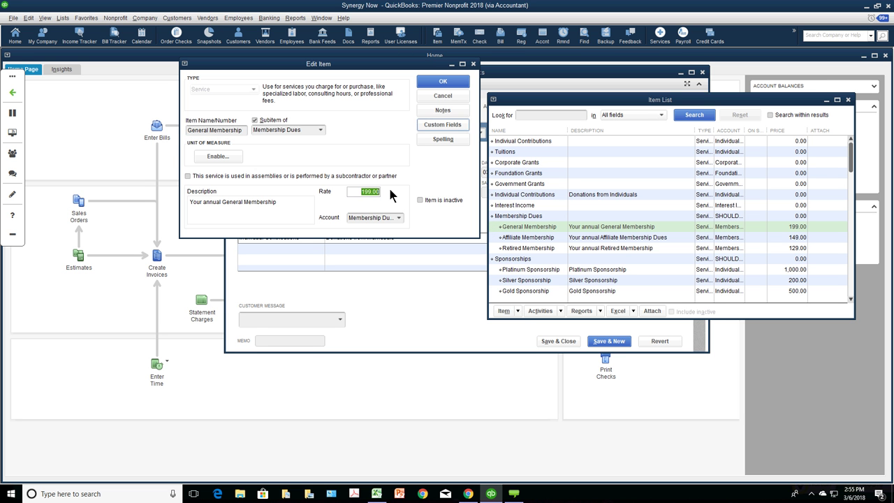
left_click(442, 96)
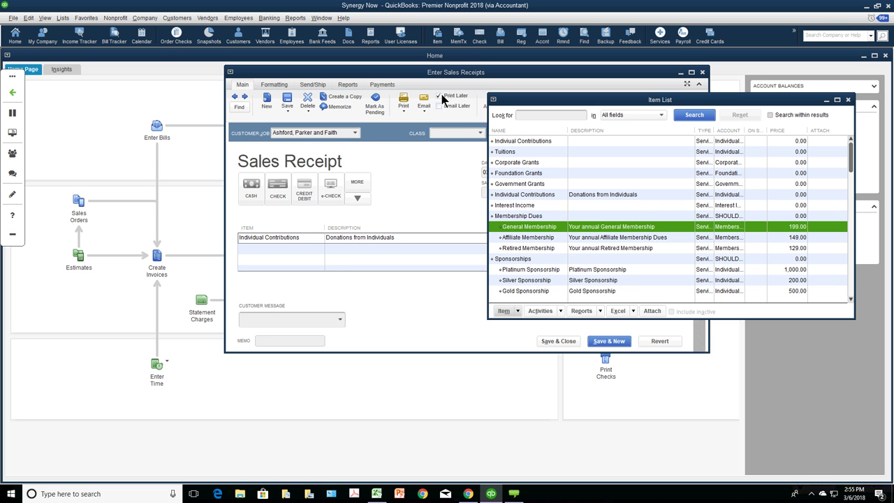
- Set the receipt lines to General Membership and Affiliate Membership
left_click(332, 246)
left_click(315, 240)
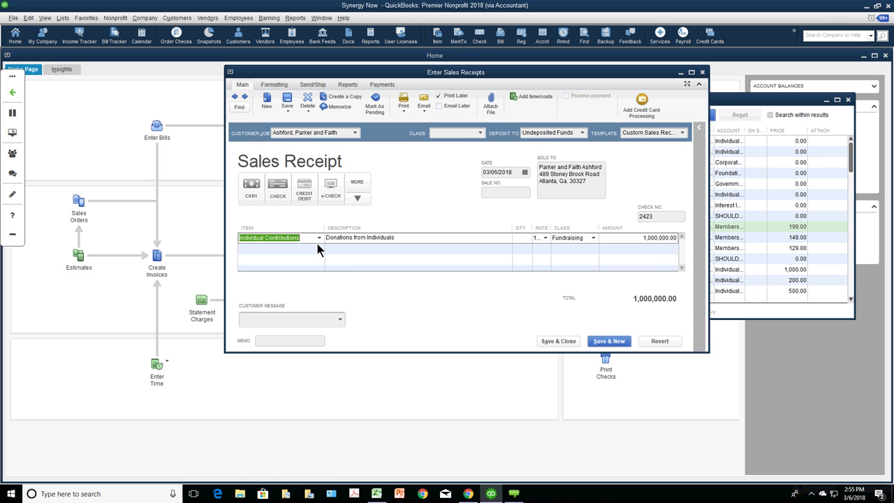
left_click(319, 239)
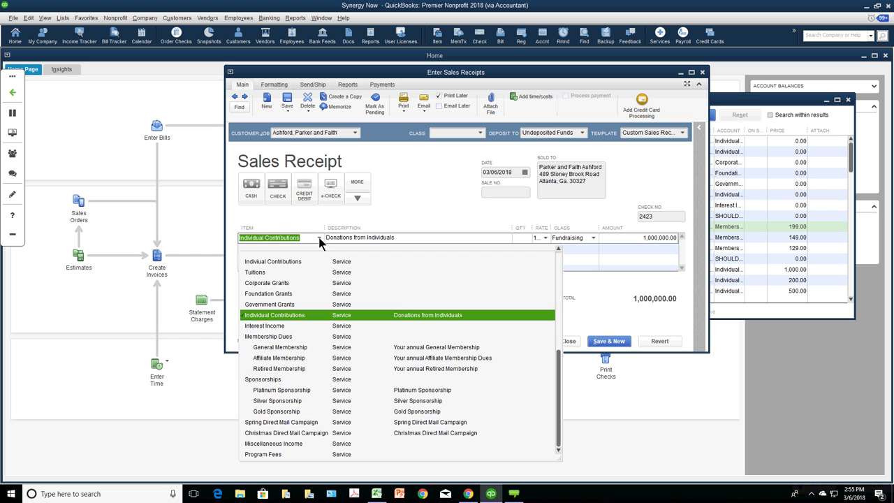
left_click(298, 346)
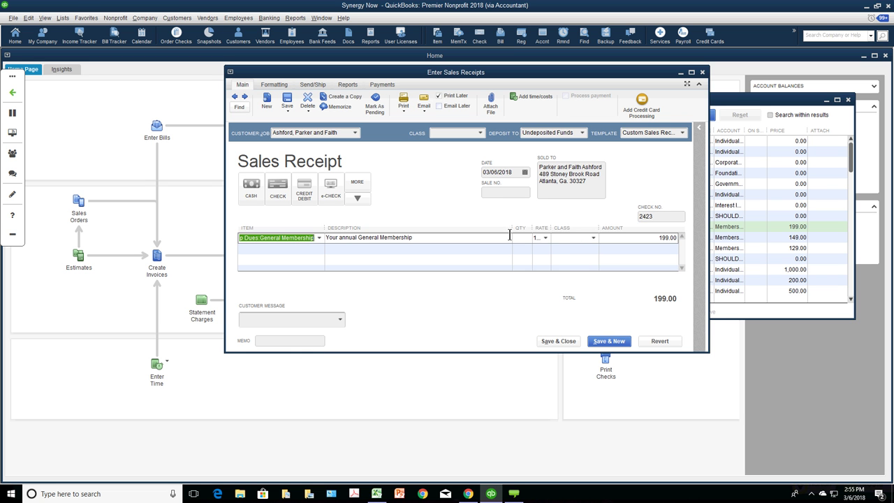
left_click_drag(512, 230, 554, 231)
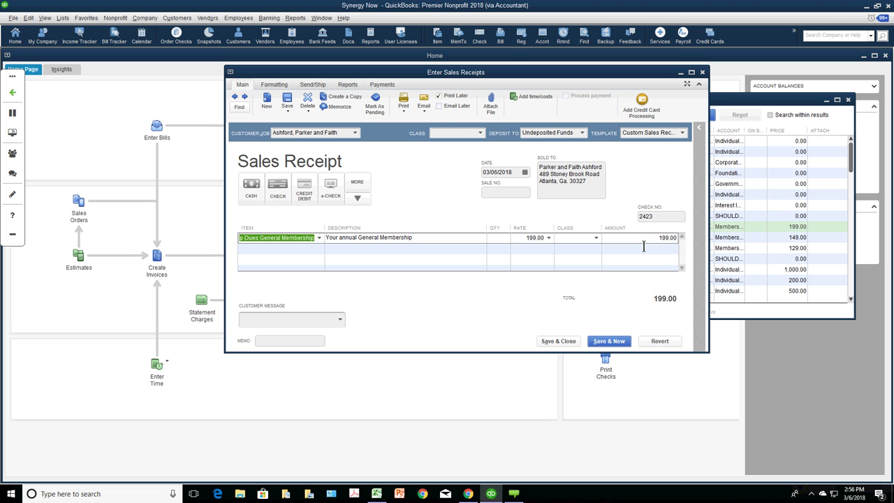
left_click(305, 253)
left_click(321, 245)
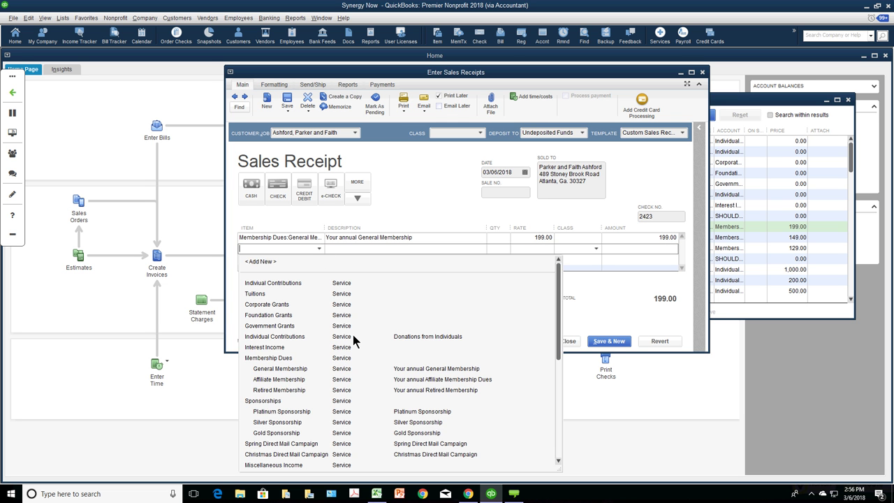
left_click(297, 377)
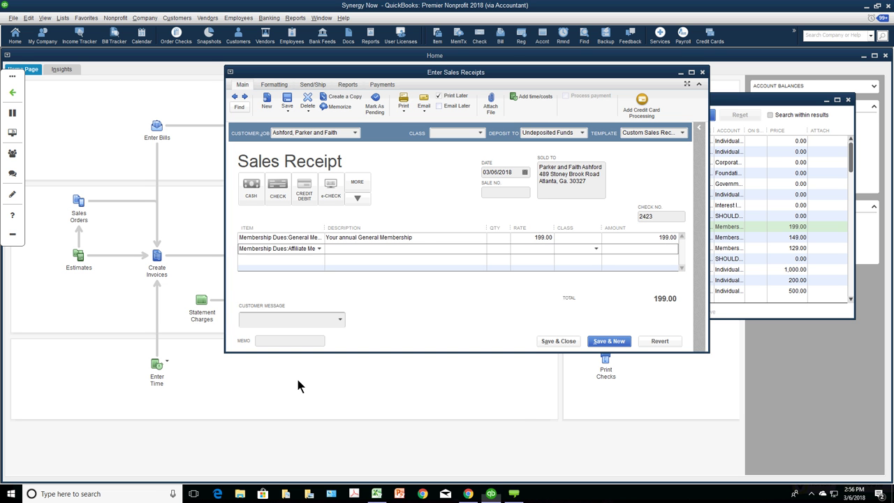
- Class the lines as Programs:Go-Green Guidance Center and Programs:Synergy Conference
left_click(577, 239)
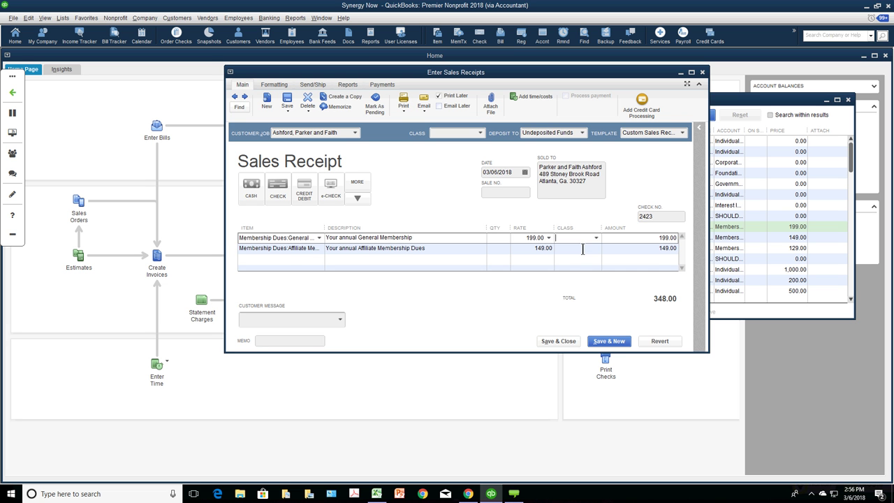
left_click(596, 238)
left_click(591, 282)
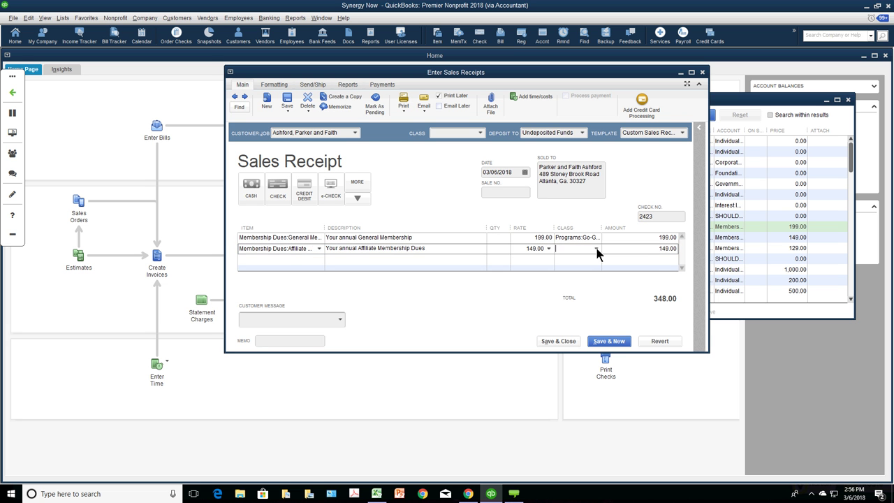
left_click(596, 249)
left_click(597, 249)
left_click(594, 300)
- Enter quantities 20 and 30 and save the 8,450.00 sales receipt
left_click(495, 241)
type("20")
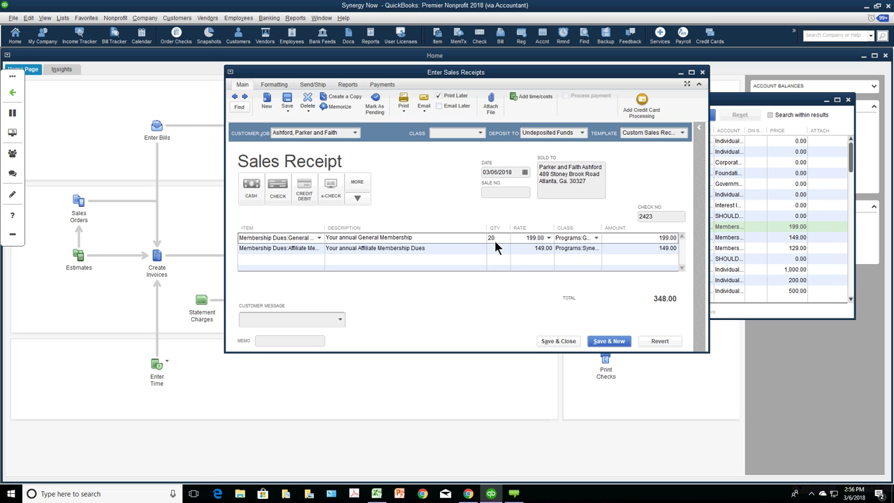
left_click(491, 249)
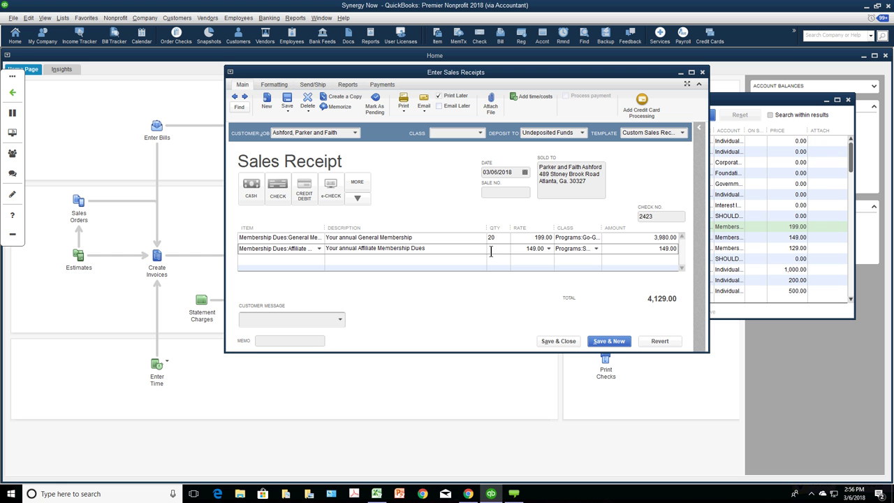
key("Tab")
left_click(289, 111)
key("Return")
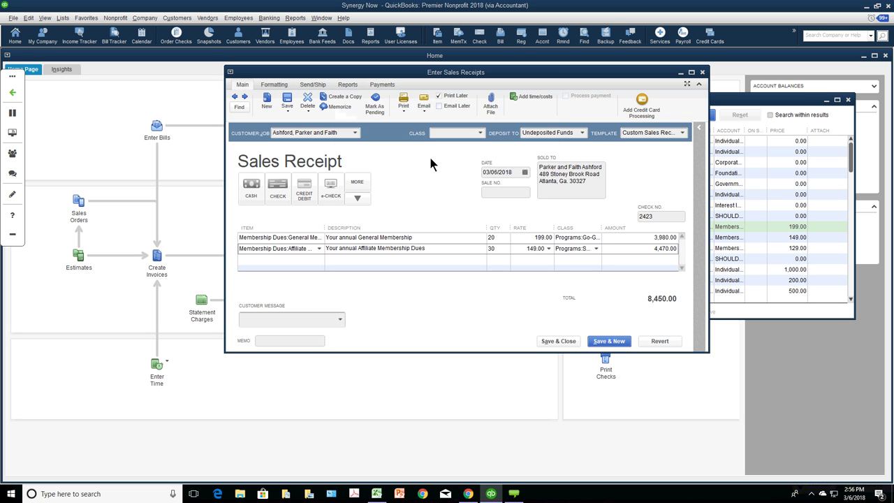
- Open the Sales by Item Summary report and enlarge it down to the TOTAL row
left_click(294, 19)
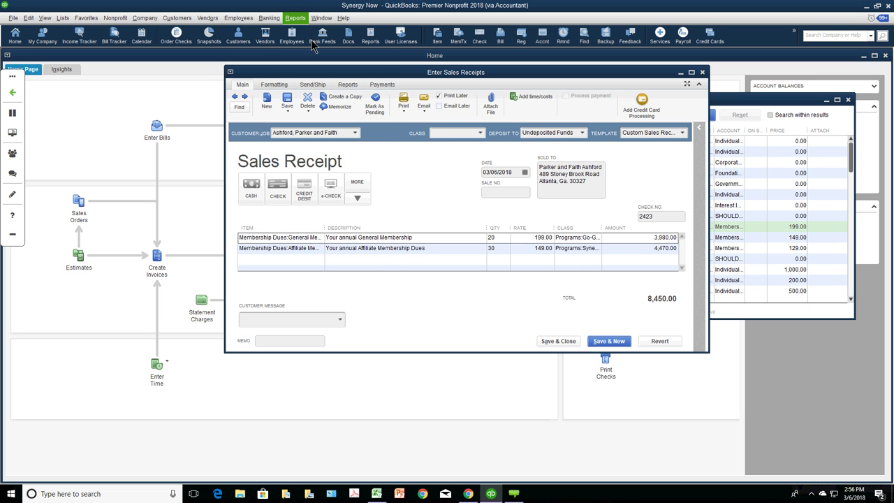
mouse_move(309, 124)
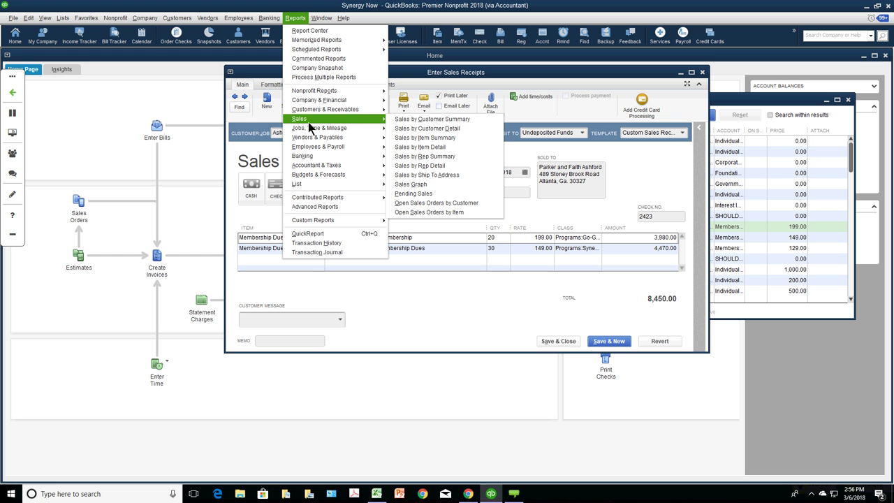
key("Down")
key("Down")
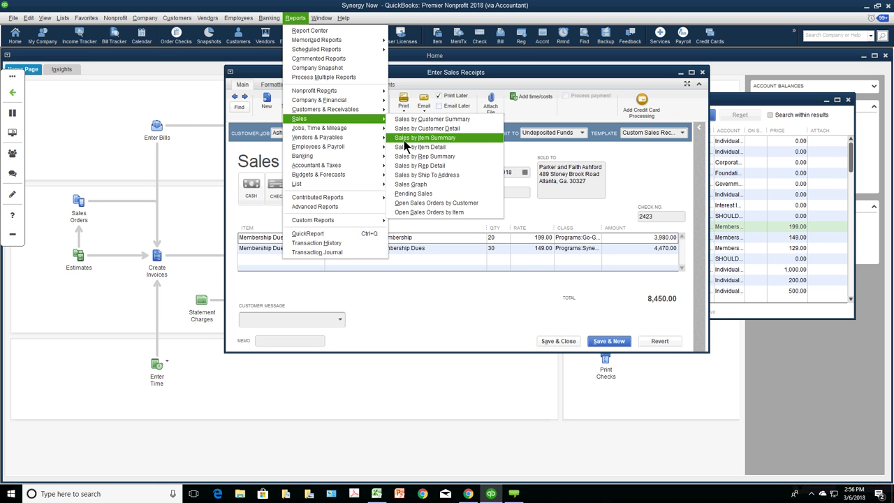
left_click(405, 142)
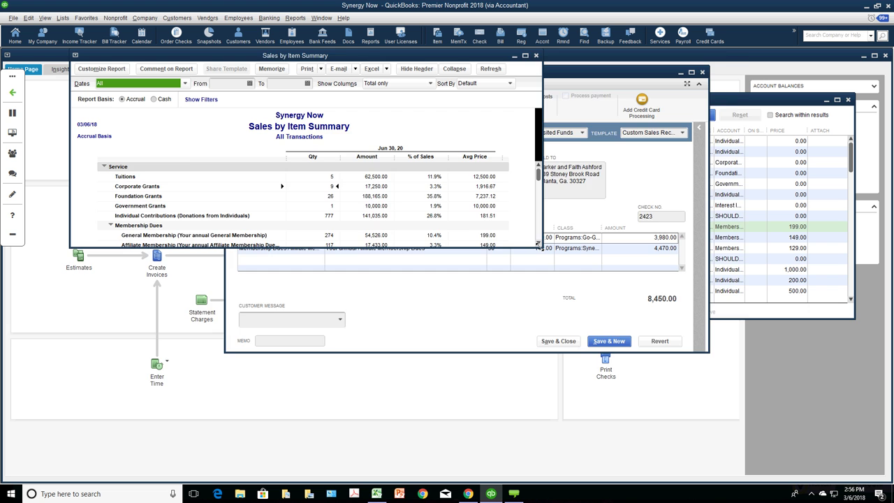
left_click_drag(538, 245, 742, 413)
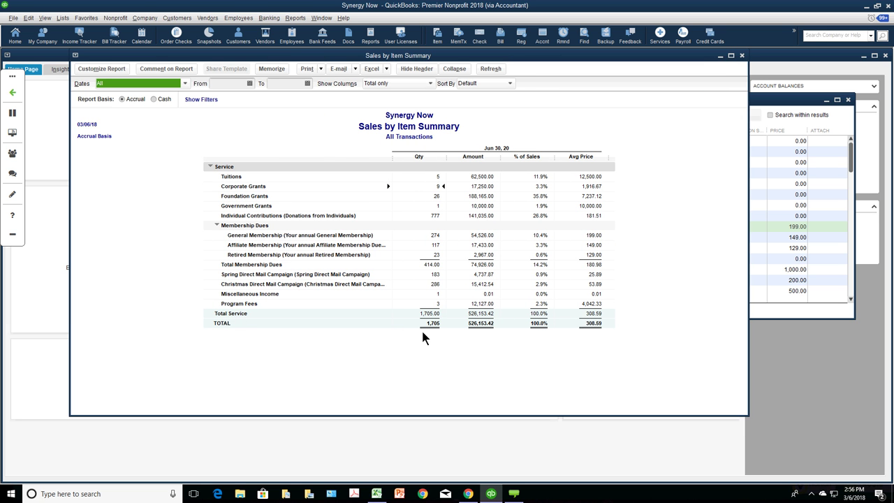
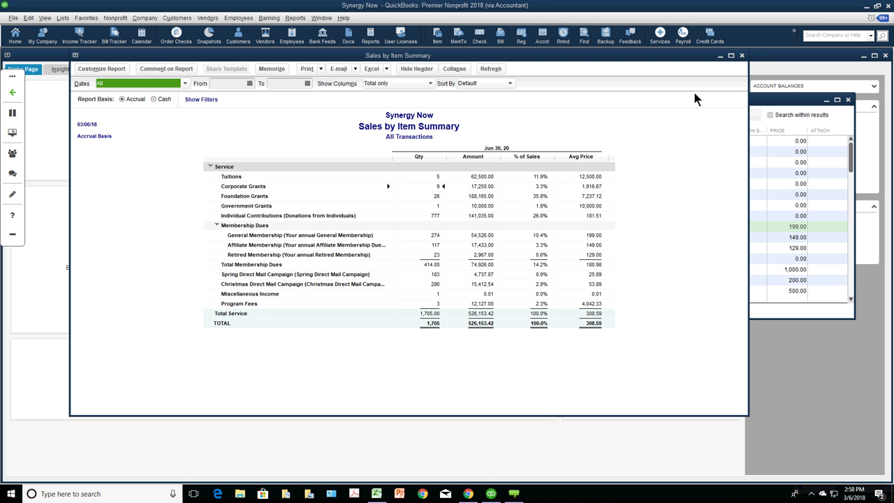
- Close the Sales by Item Summary report to return to the 8,450.00 membership dues receipt
left_click(742, 57)
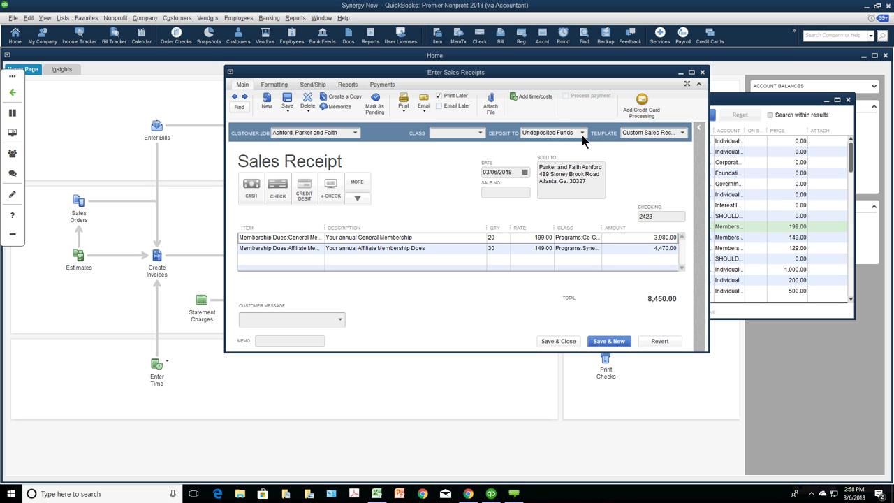
- Delete the 8,450.00 membership dues sales receipt and start a blank new receipt
left_click(581, 133)
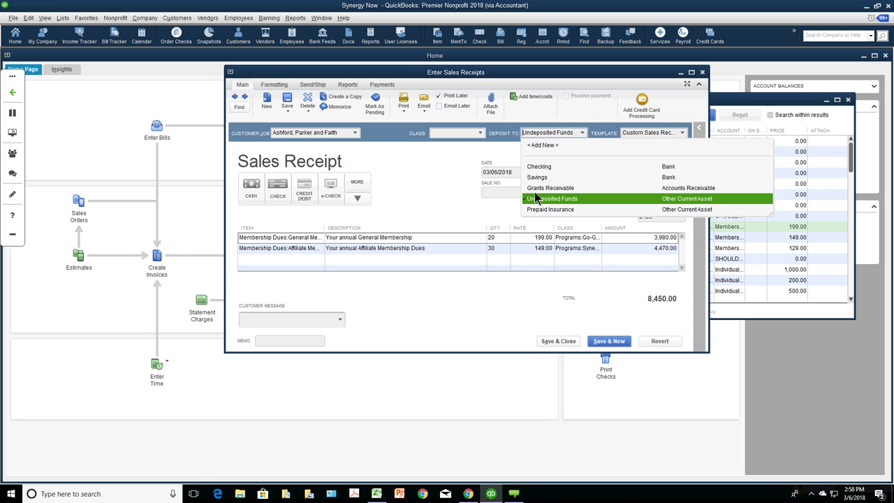
left_click(439, 163)
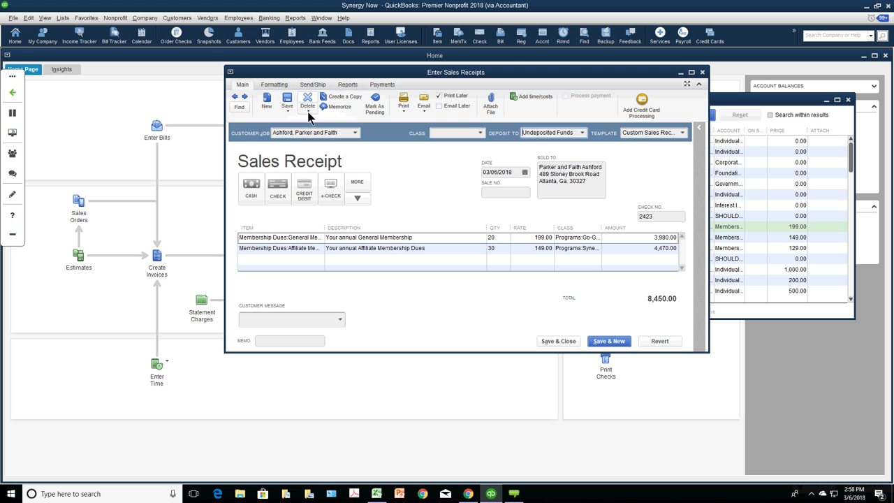
left_click(309, 117)
left_click(426, 150)
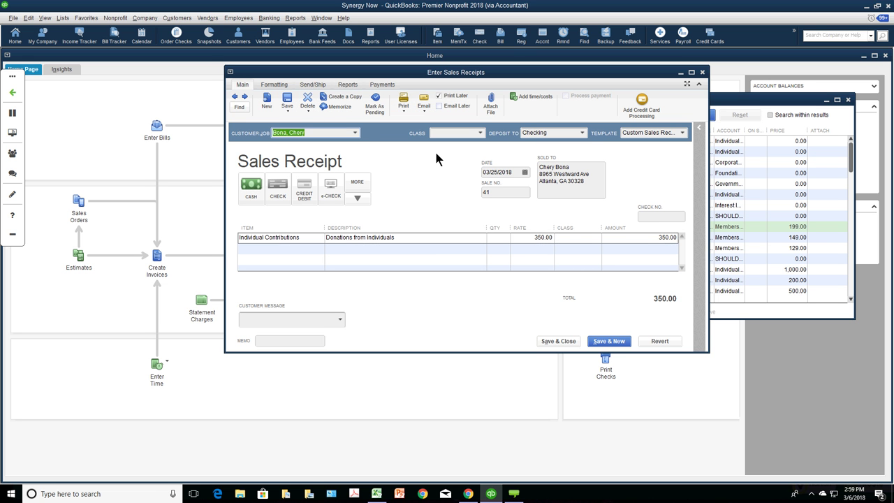
left_click(265, 104)
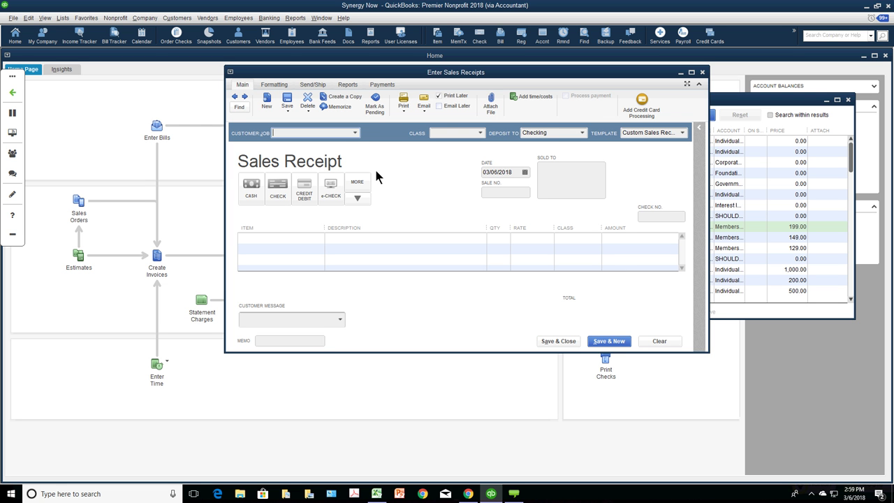
- Choose the donor household and record payment by check number 124312
left_click(355, 133)
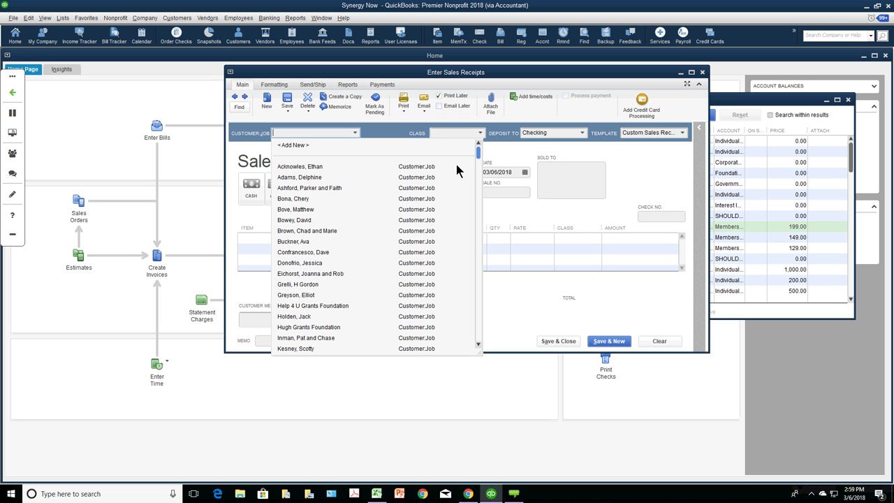
left_click_drag(478, 153, 479, 162)
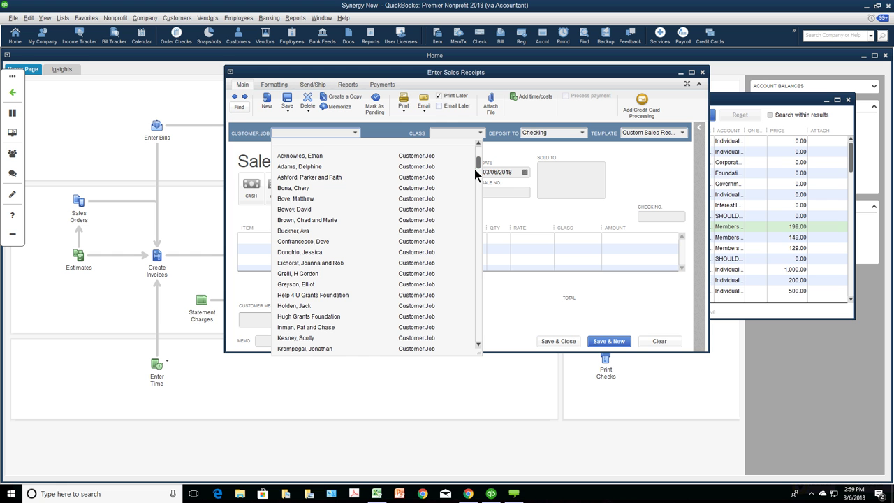
left_click(334, 218)
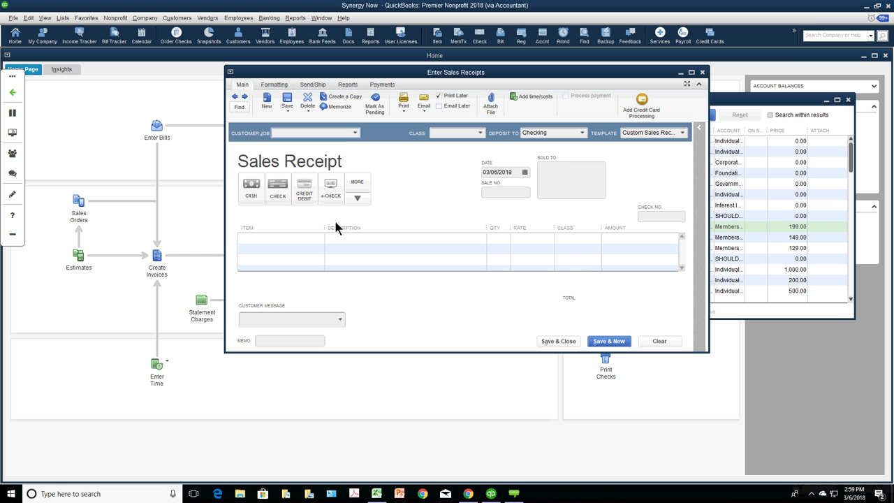
left_click(281, 199)
type("124312")
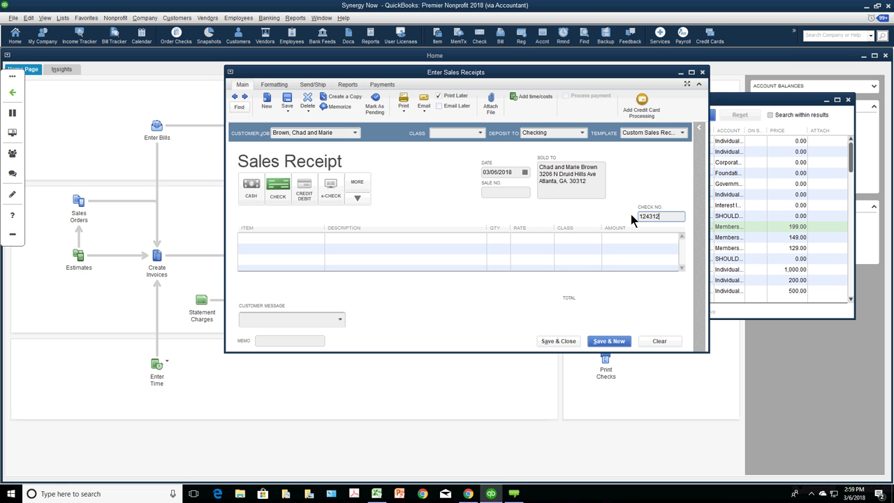
- Add a 100.00 Individual Contributions line assigned to the Fundraising class
left_click(318, 239)
left_click(320, 237)
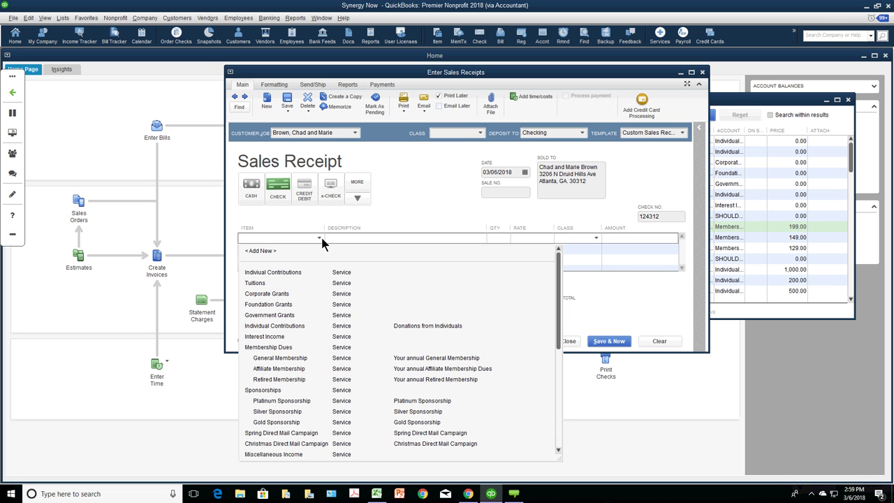
left_click(296, 273)
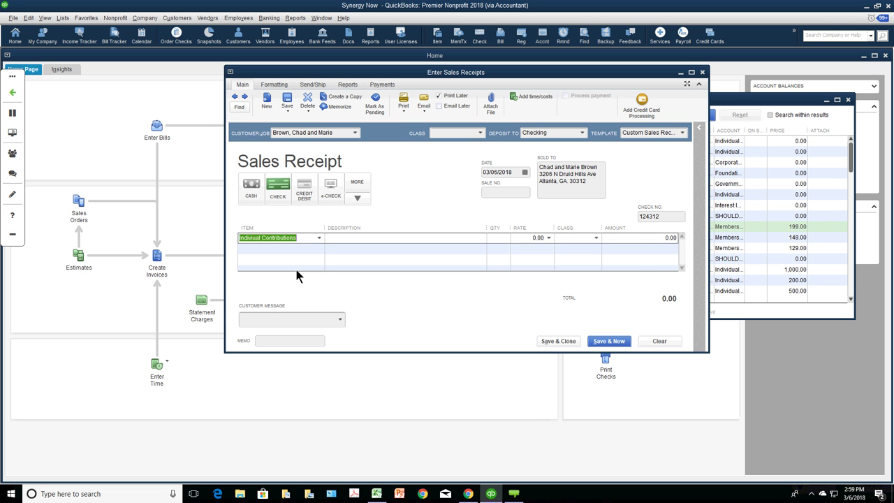
left_click(590, 241)
left_click(587, 326)
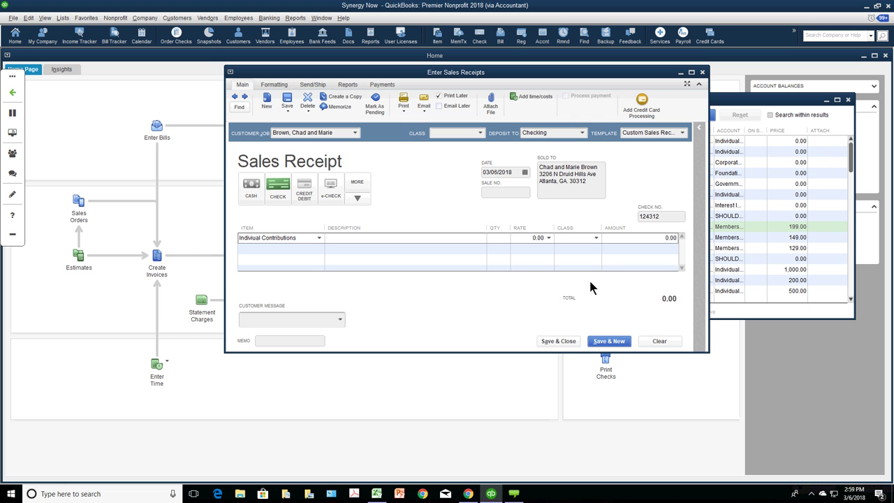
left_click(650, 238)
type("100")
key("Tab")
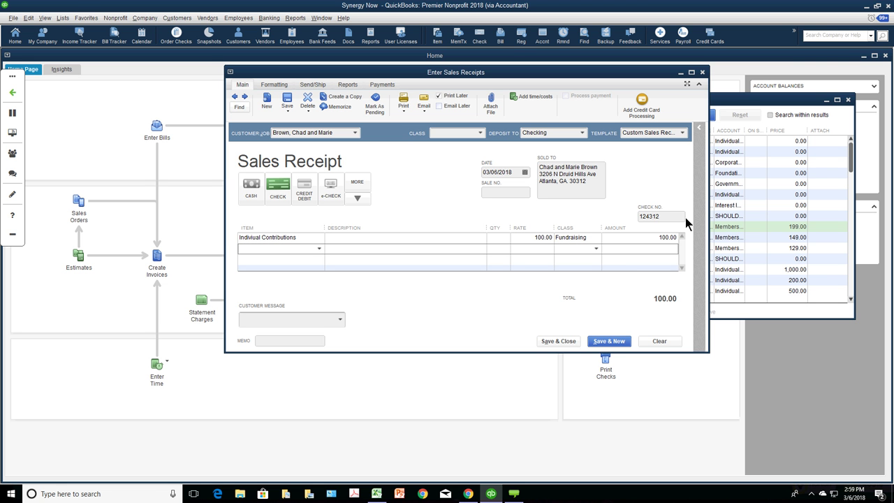
- Apply the Synergy Thank You Letter template to the donor receipt
left_click(683, 133)
left_click(664, 203)
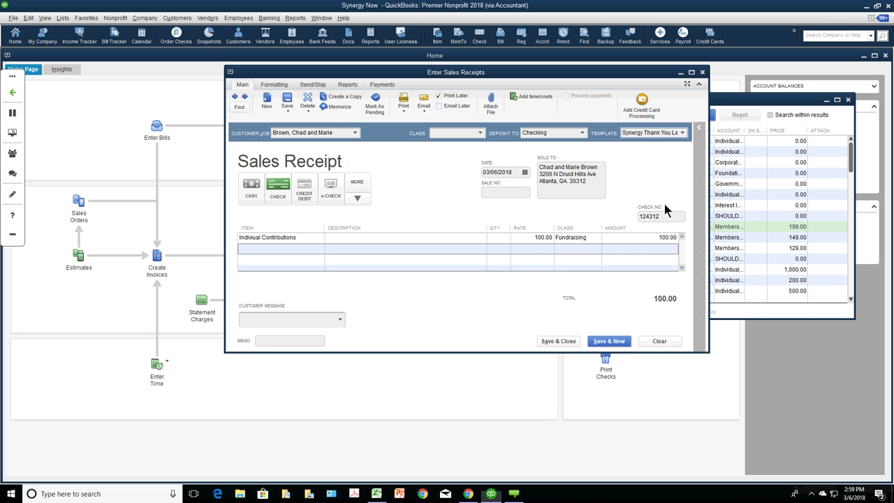
left_click(404, 109)
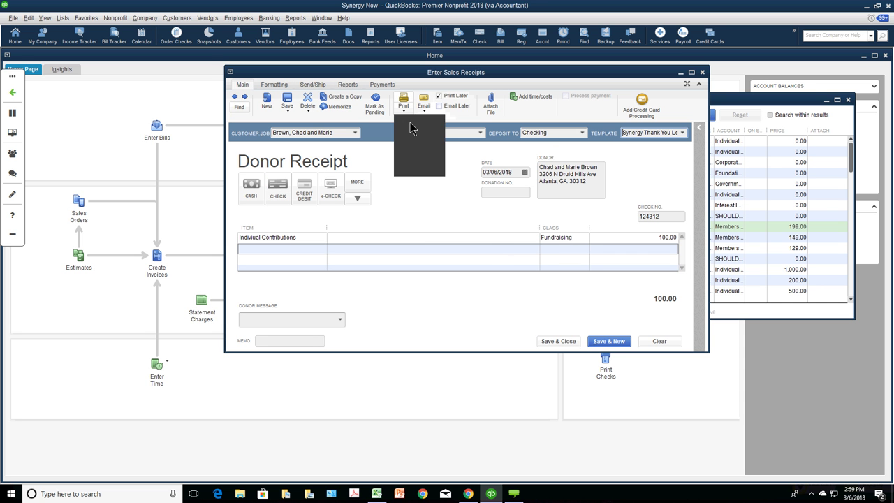
left_click(410, 123)
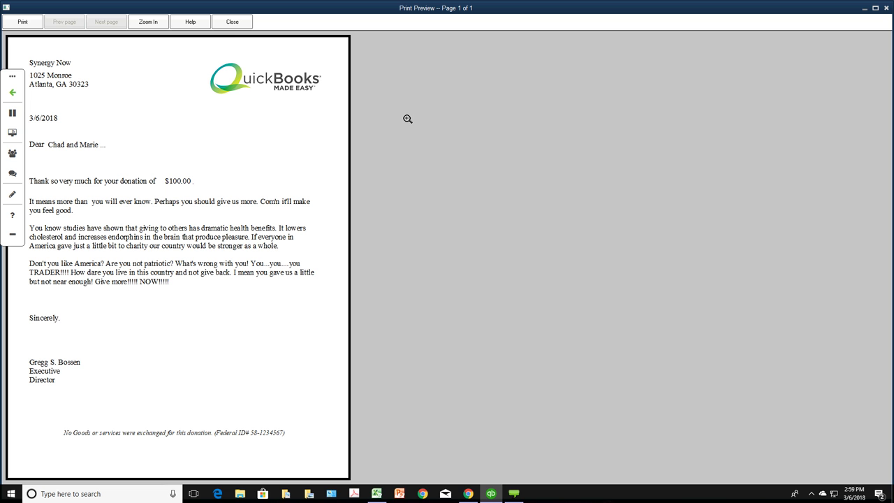
left_click(235, 25)
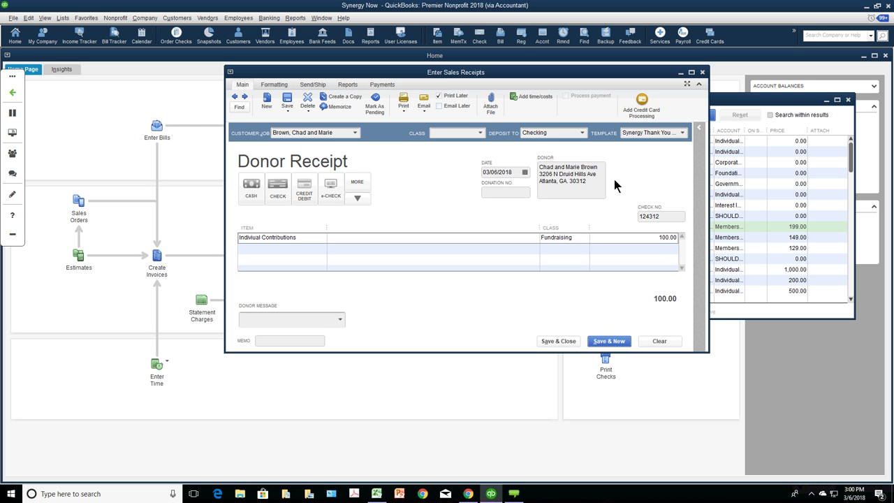
- Change the 100.00 receipt's deposit account from Checking to Undeposited Funds
left_click(666, 238)
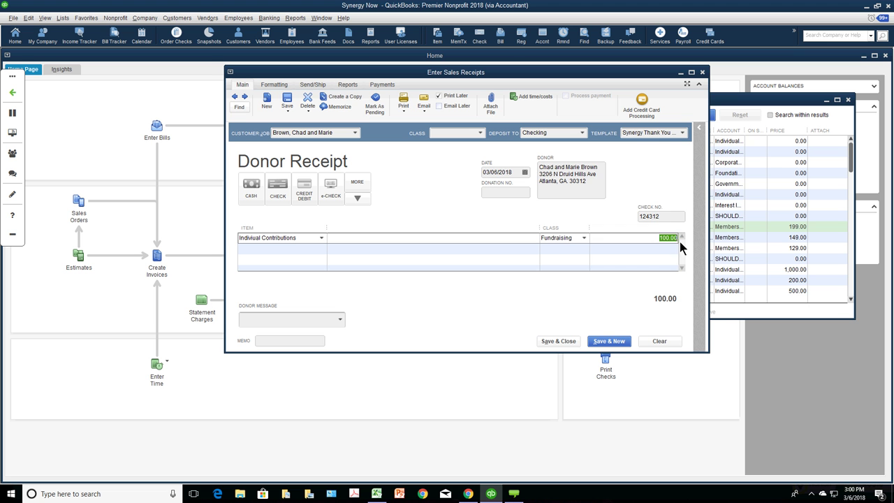
left_click(583, 134)
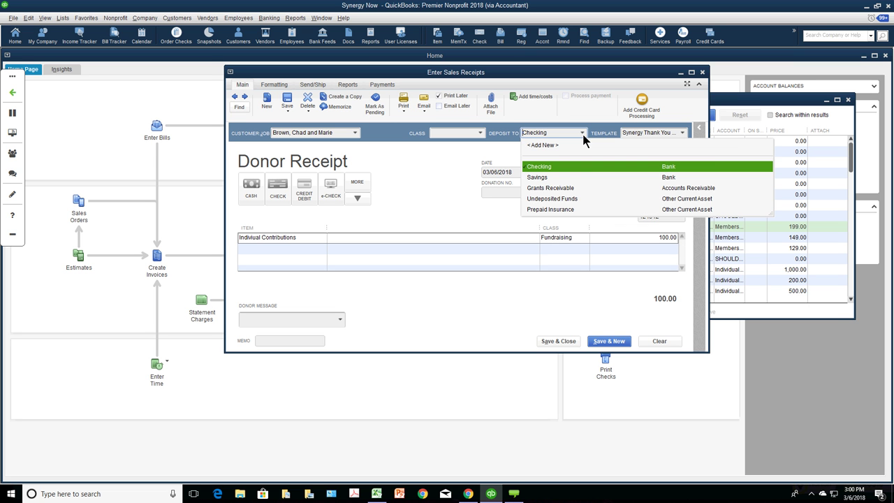
left_click(643, 168)
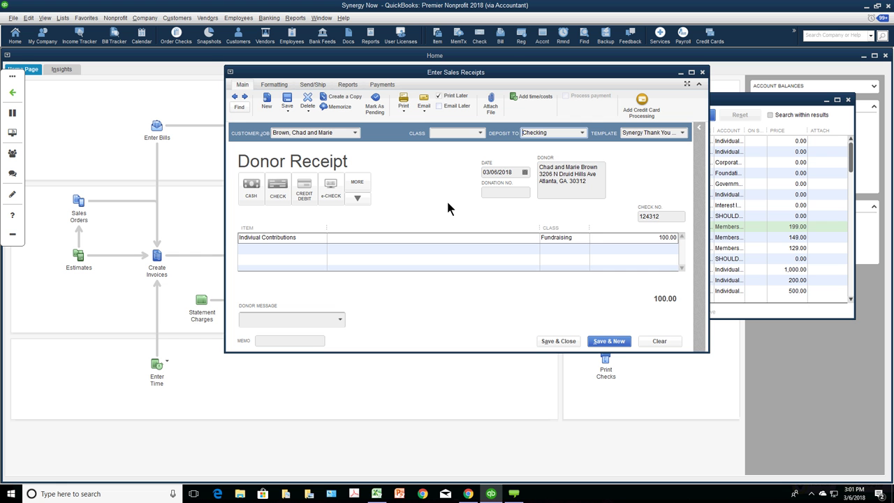
left_click(582, 132)
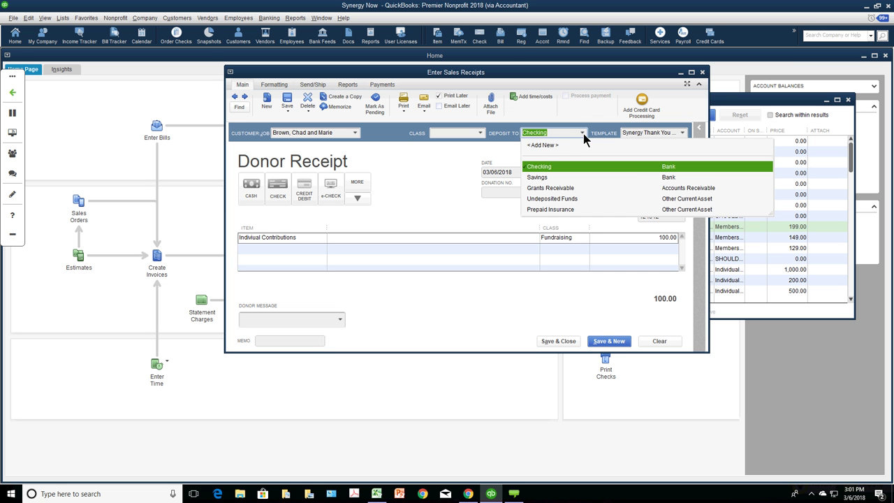
left_click(589, 197)
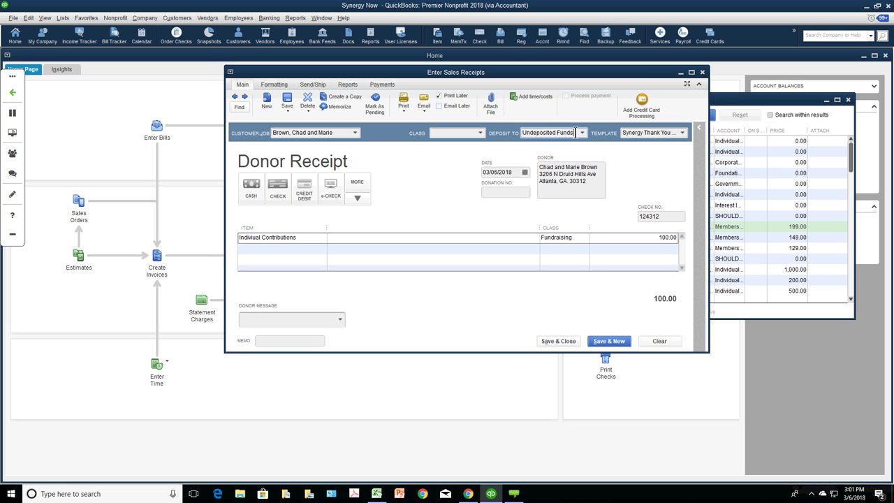
- In the Chart of Accounts, rename Undeposited Funds to 'That money in my mattress'
left_click(63, 19)
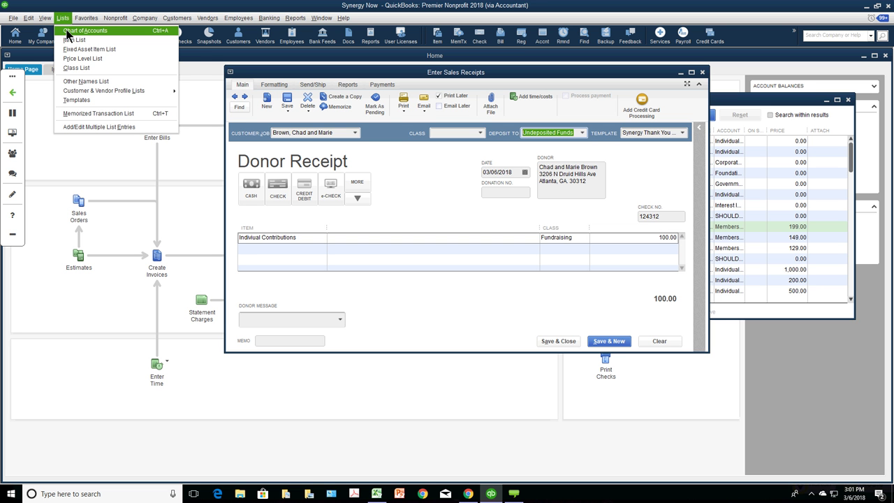
left_click(68, 31)
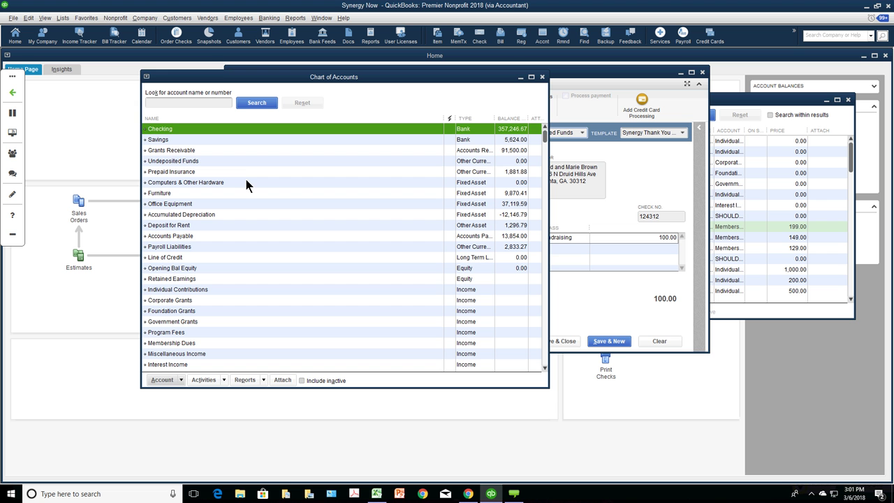
left_click(238, 162)
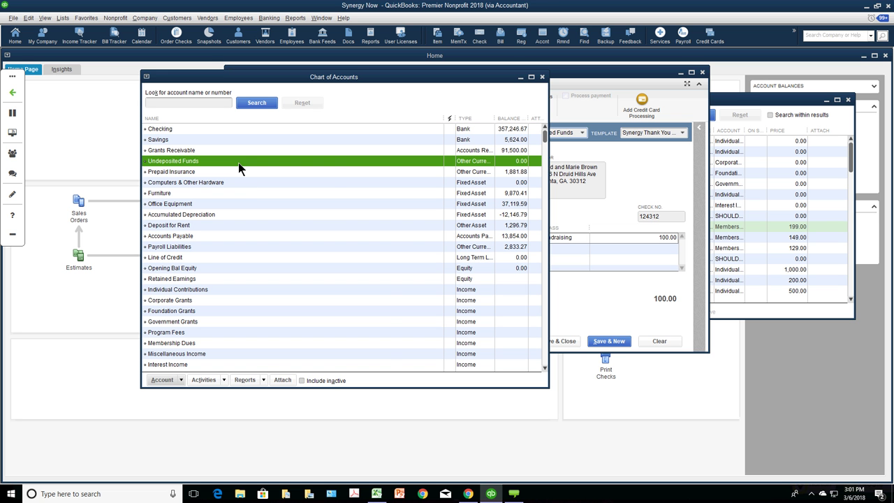
left_click_drag(444, 118, 287, 118)
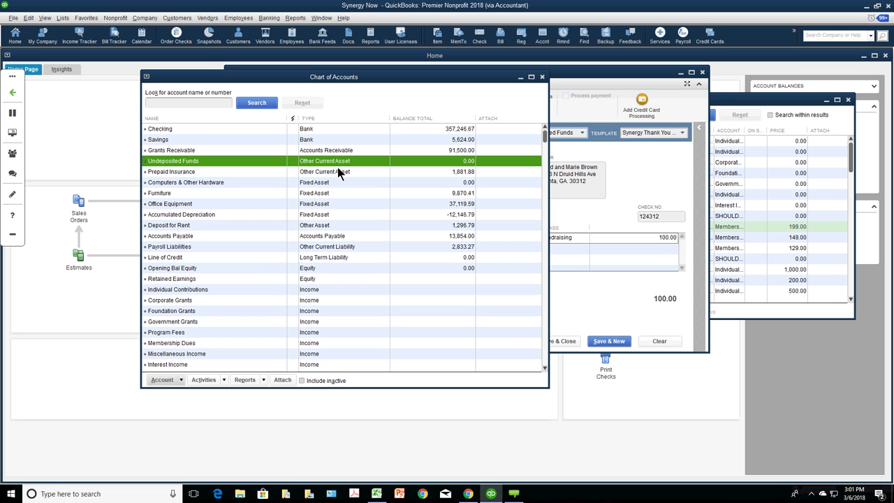
left_click(185, 380)
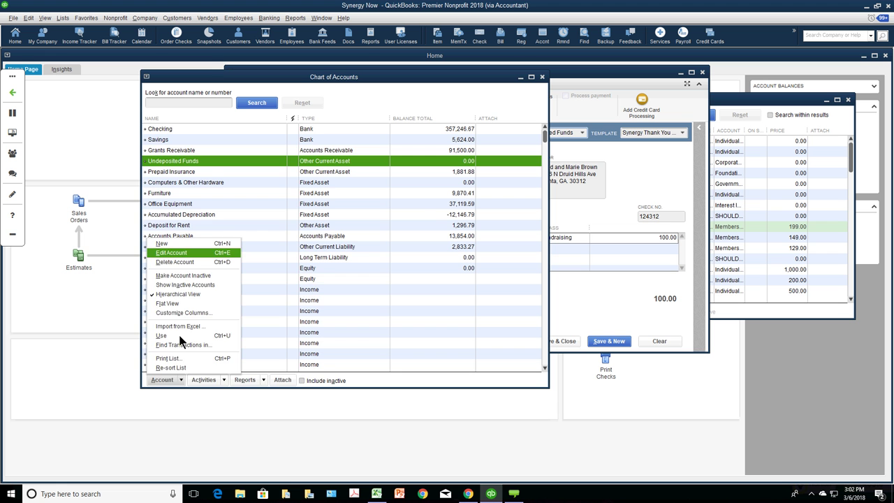
left_click(175, 253)
type("Th")
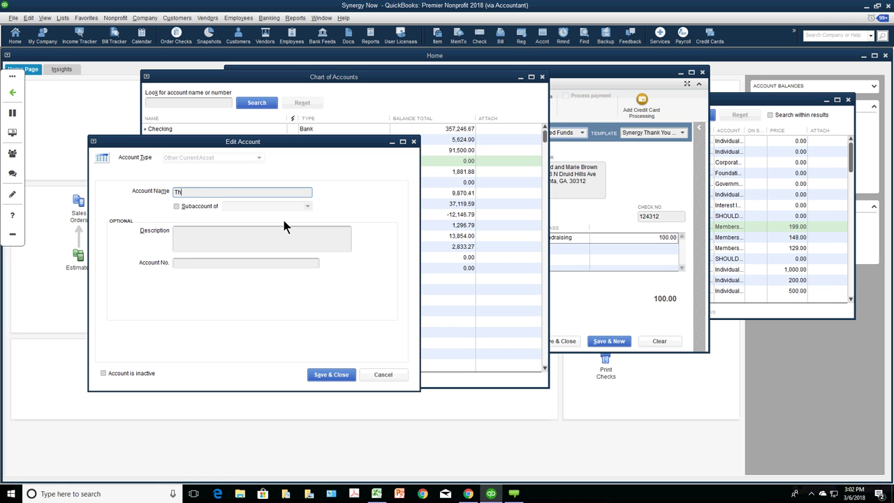
type("at money in my mattress")
left_click(336, 377)
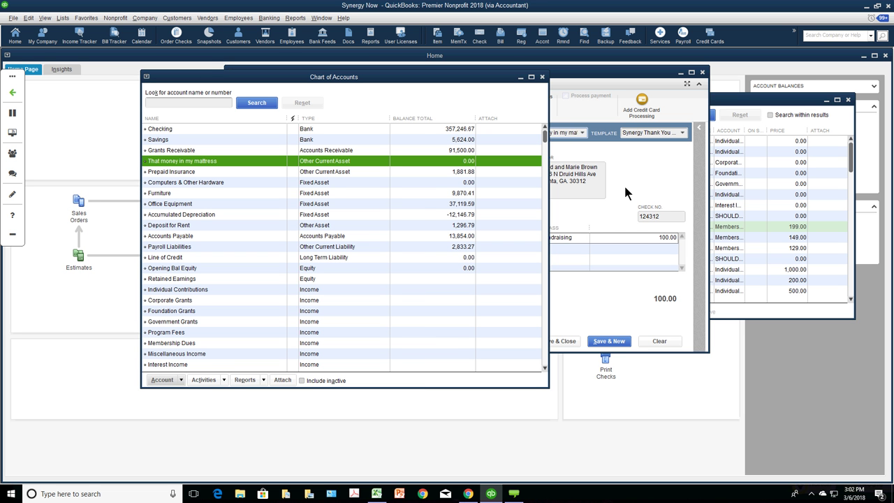
left_click_drag(364, 78, 308, 133)
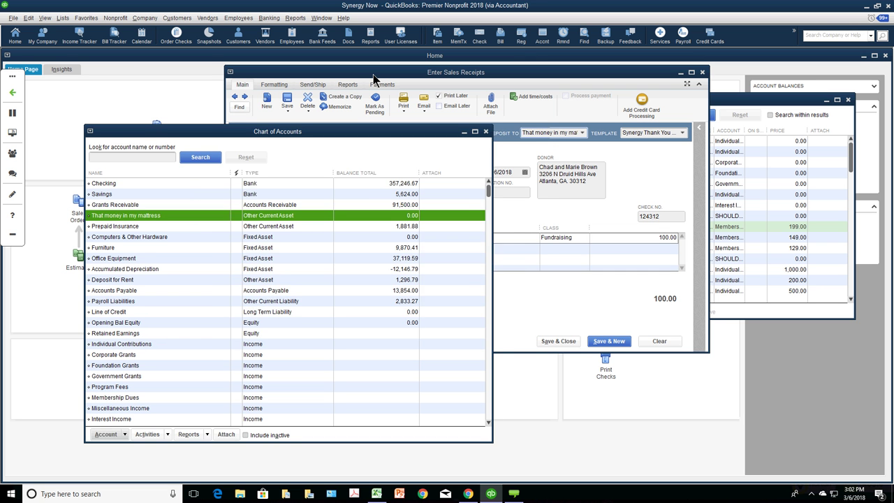
- Save and close the 100.00 donor receipt, then open a new blank donor receipt
left_click(374, 79)
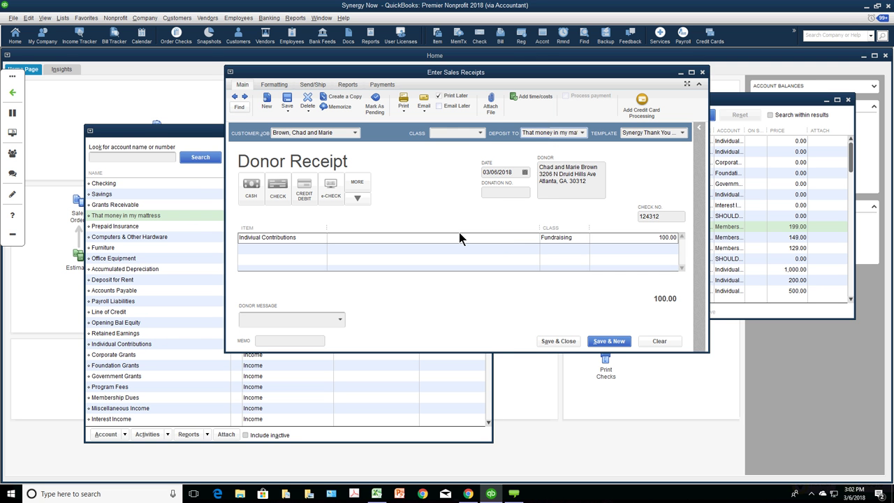
left_click(560, 341)
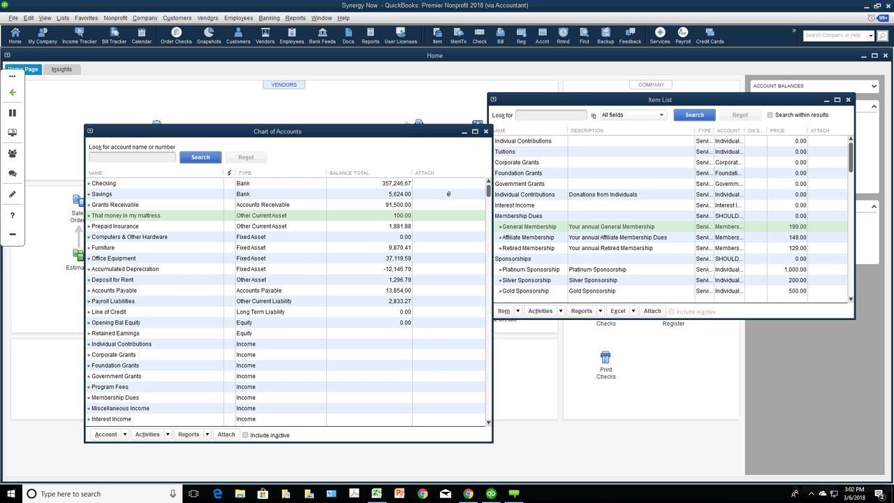
left_click_drag(426, 135, 463, 243)
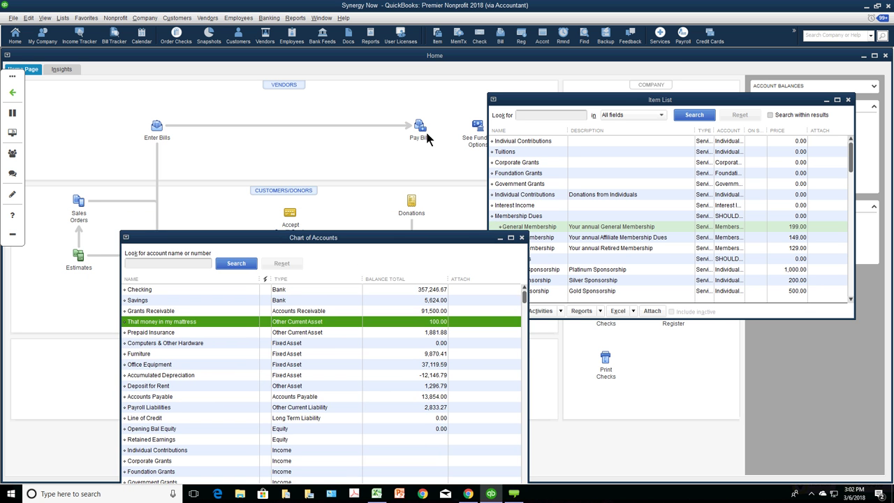
left_click(437, 217)
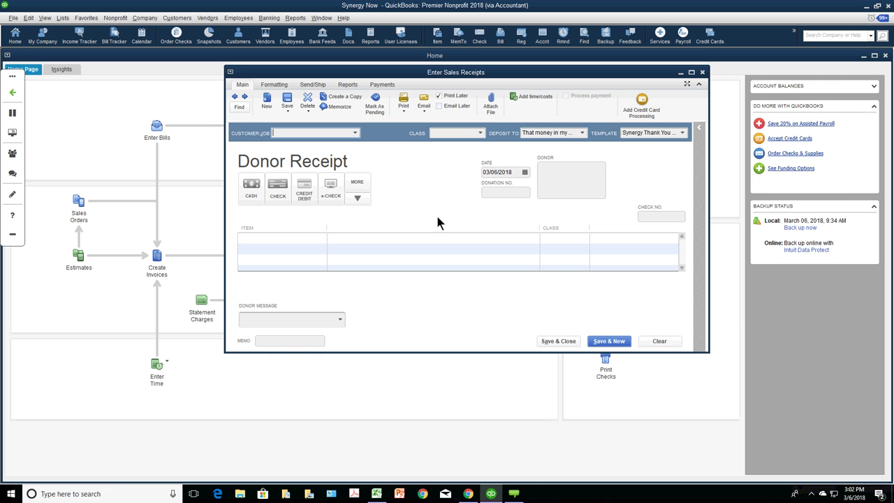
- Switch the blank receipt's deposit account to Checking, then back to That money in my mattress
left_click(582, 132)
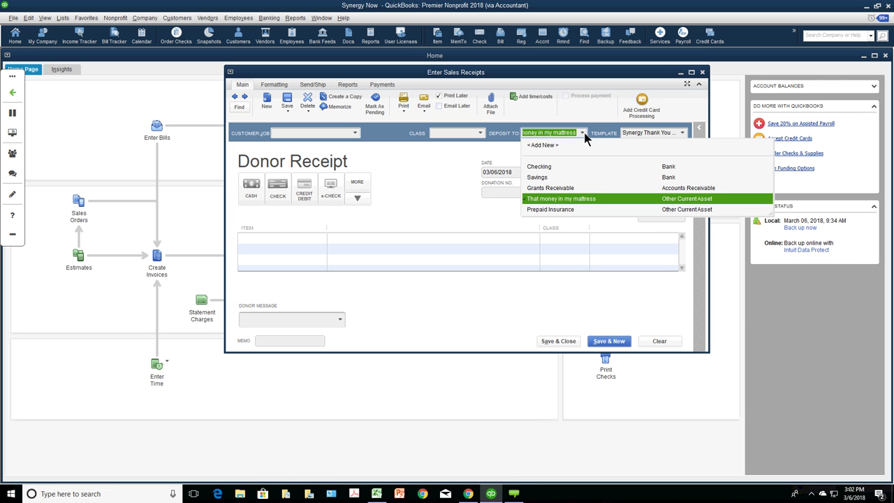
left_click(549, 167)
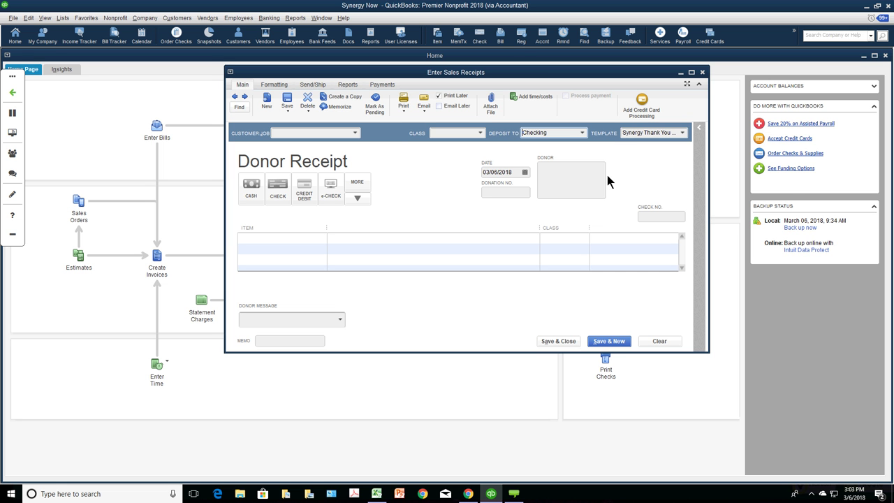
left_click(582, 132)
left_click(561, 194)
- Open the Chart of Accounts narrowed at top-left, with the receipt placed beside it
left_click(62, 18)
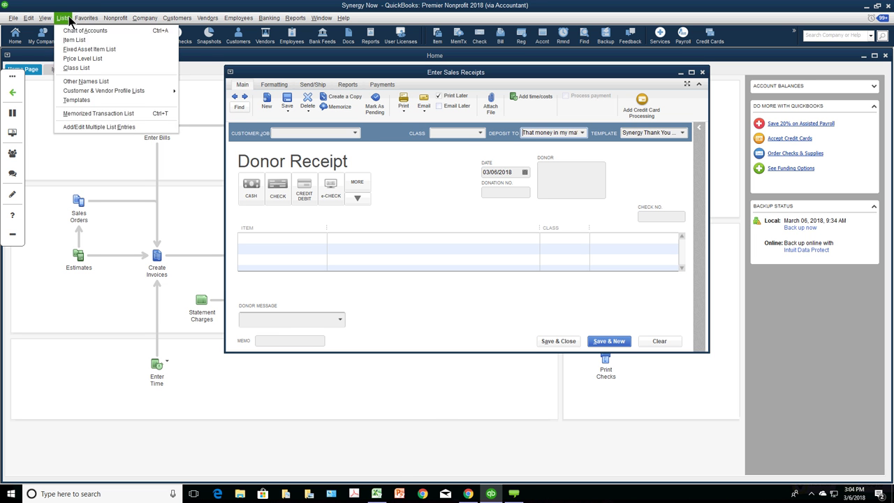
left_click(67, 31)
left_click_drag(250, 238, 185, 105)
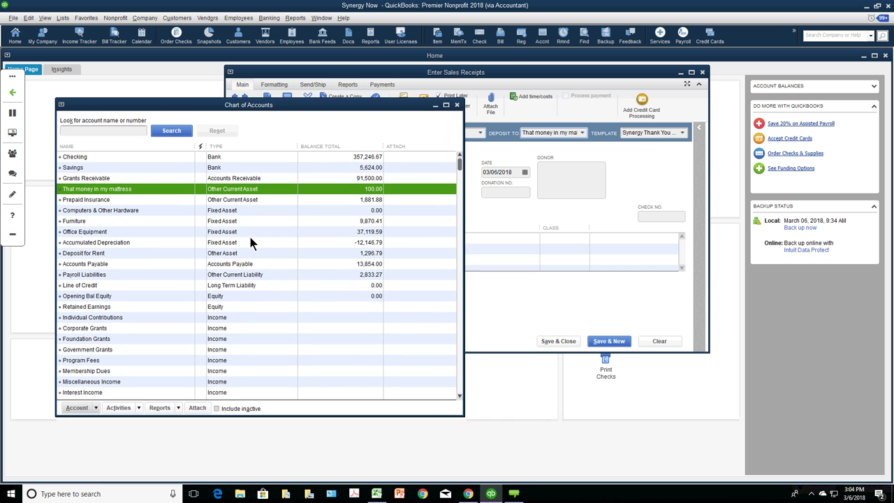
left_click_drag(462, 231, 338, 224)
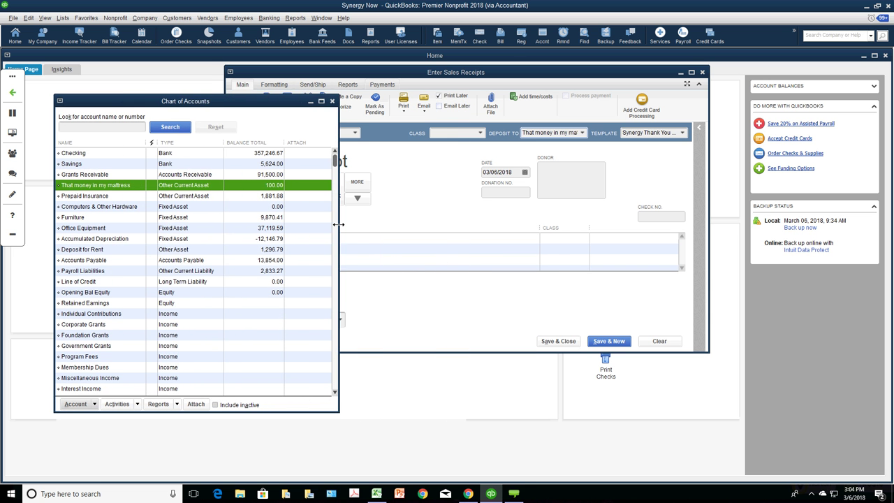
left_click_drag(382, 75, 501, 91)
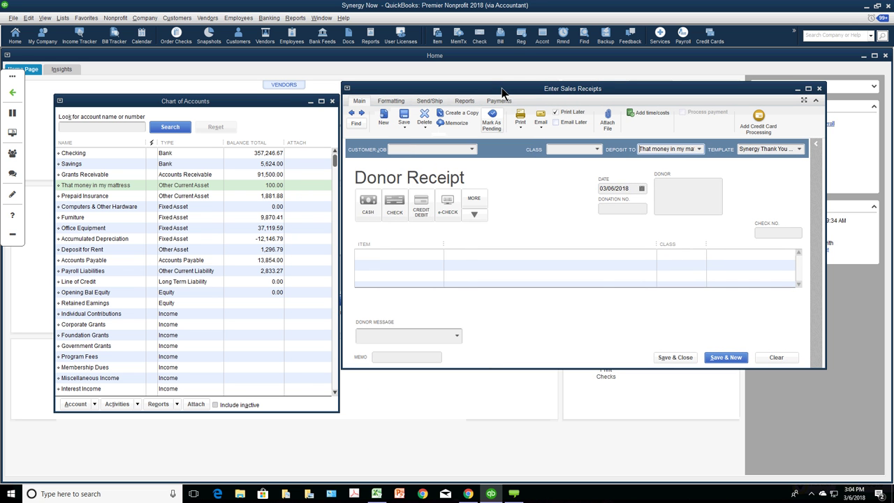
- Save a 199.00 cash General Membership receipt classed Programs:Go-Green Guidance Center
left_click(472, 149)
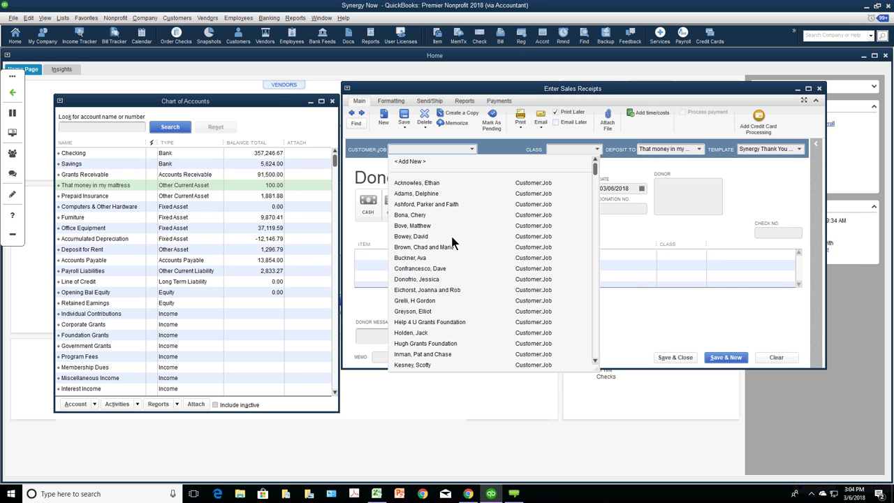
left_click(424, 236)
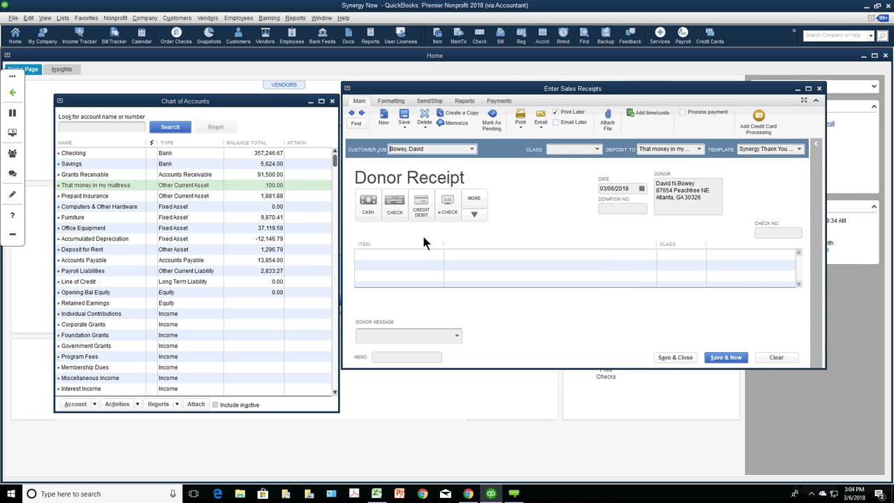
left_click(368, 203)
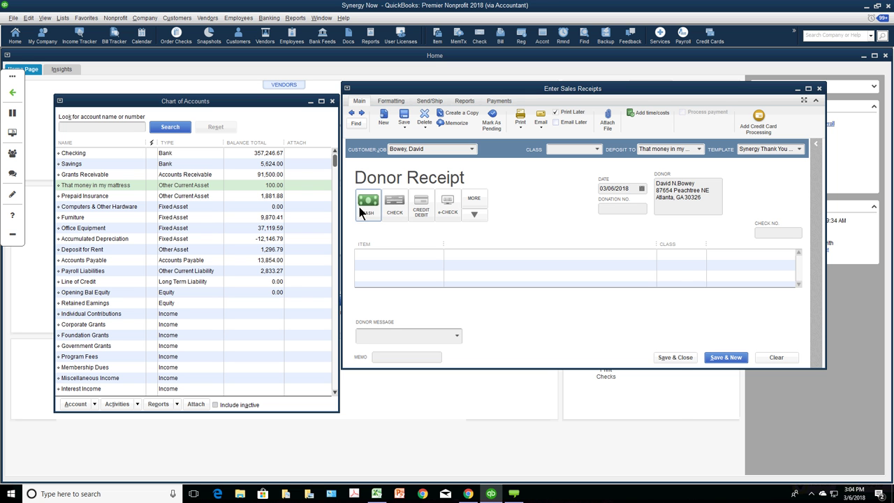
left_click(434, 254)
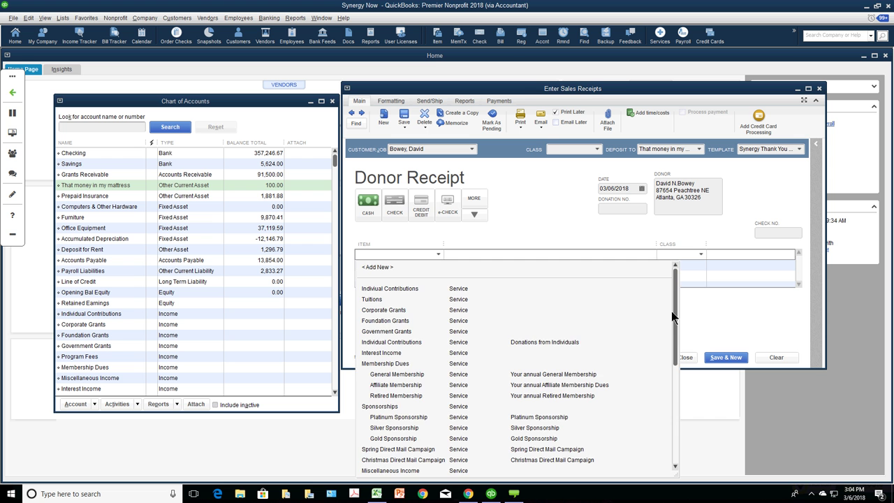
left_click(423, 374)
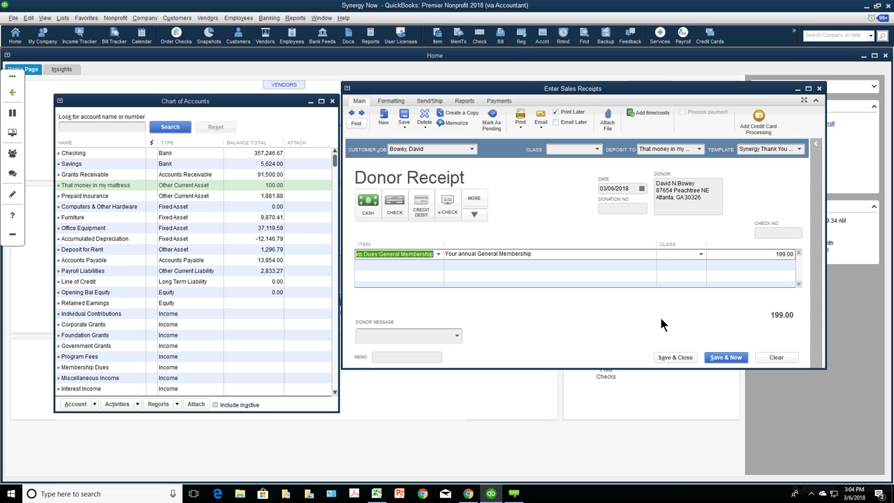
left_click(701, 254)
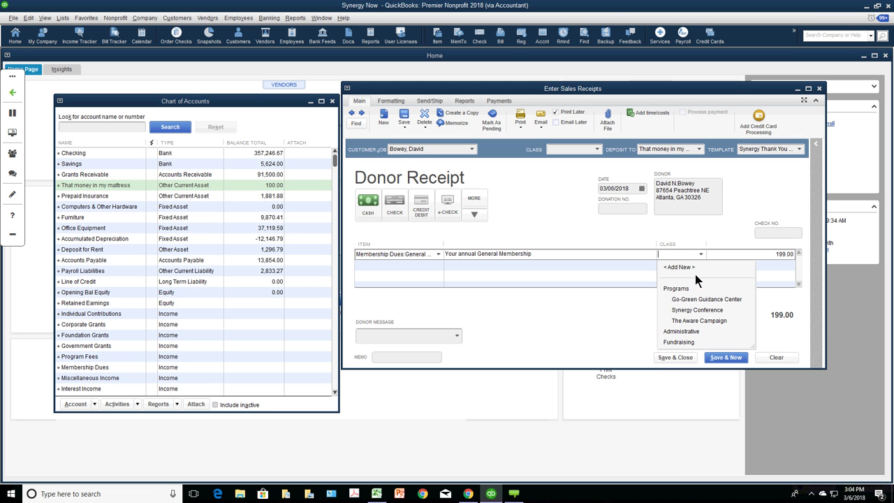
left_click(688, 299)
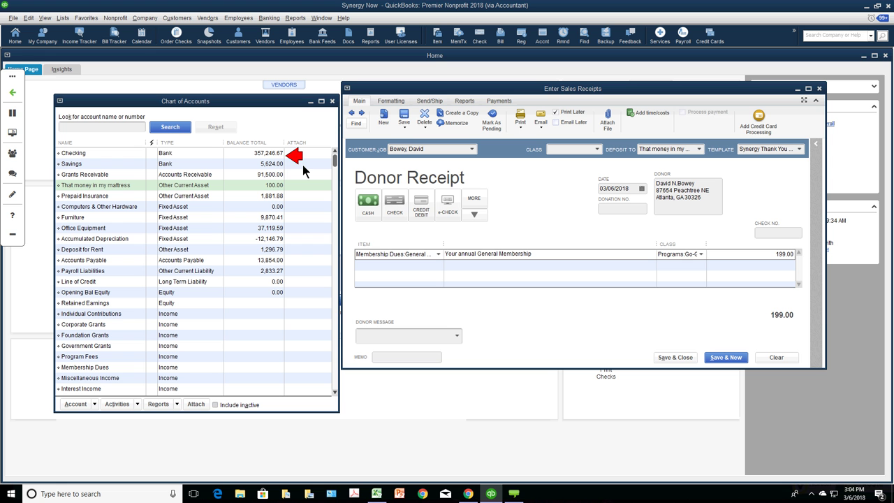
left_click(723, 359)
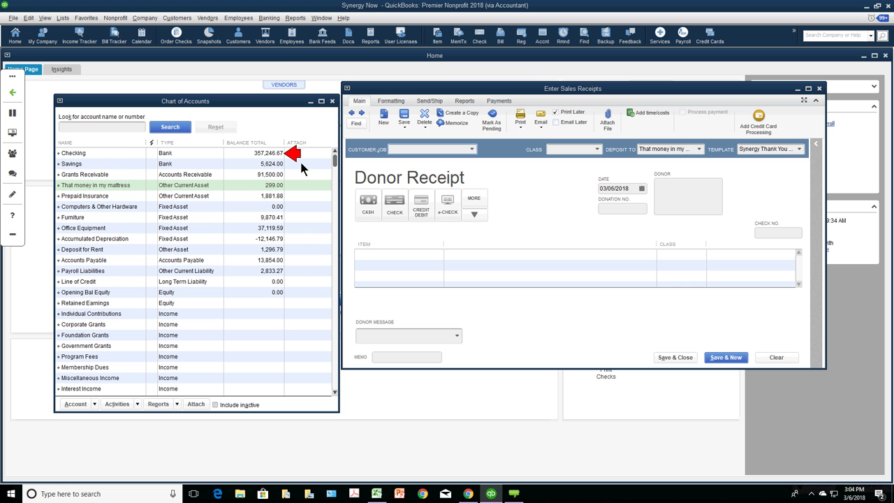
- Choose the next donor and set the payment method to Master Card
left_click(472, 150)
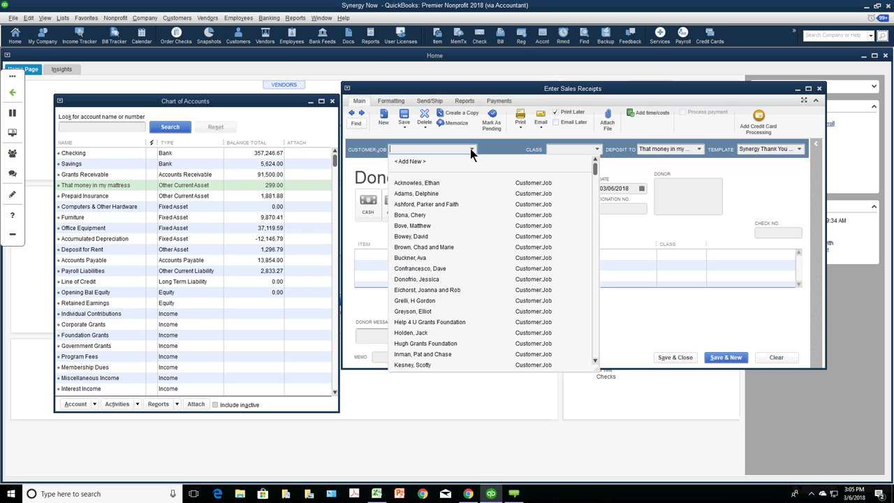
left_click(441, 194)
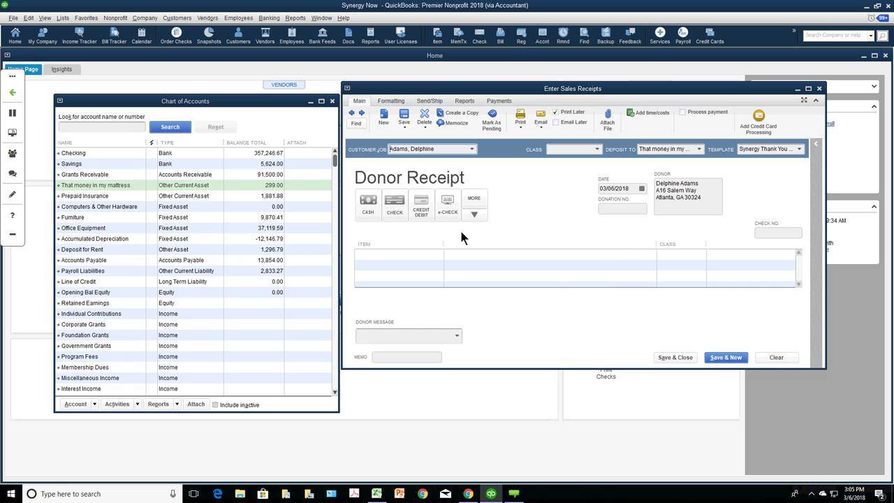
left_click(475, 215)
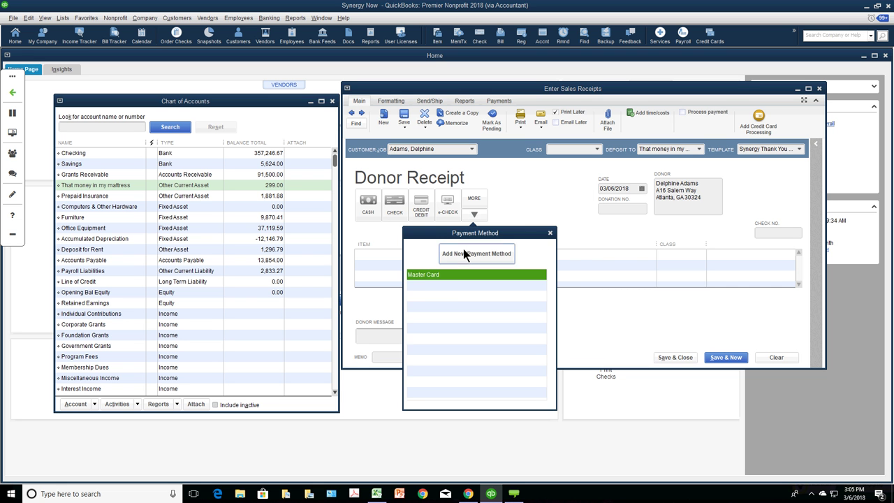
key("Return")
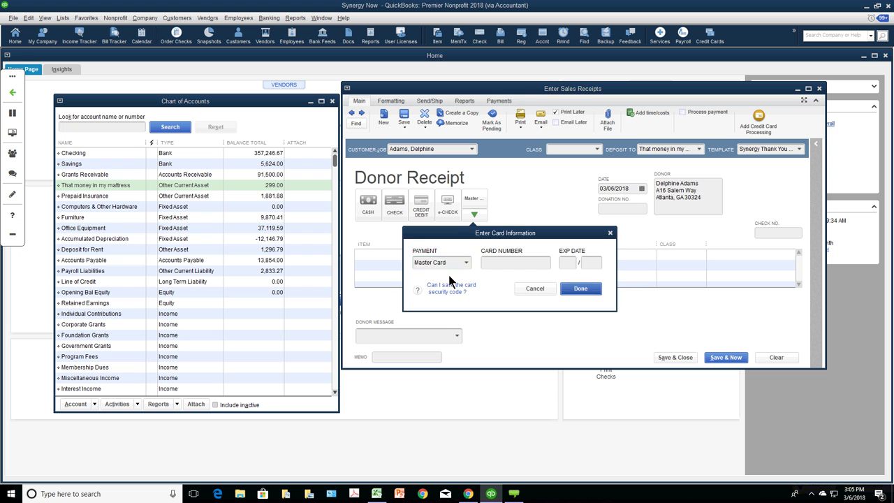
left_click(567, 287)
- Add a 129.00 Retired Membership line for Go-Green Guidance Center, deposit to That money in my mattress, and save
left_click(440, 255)
left_click(439, 254)
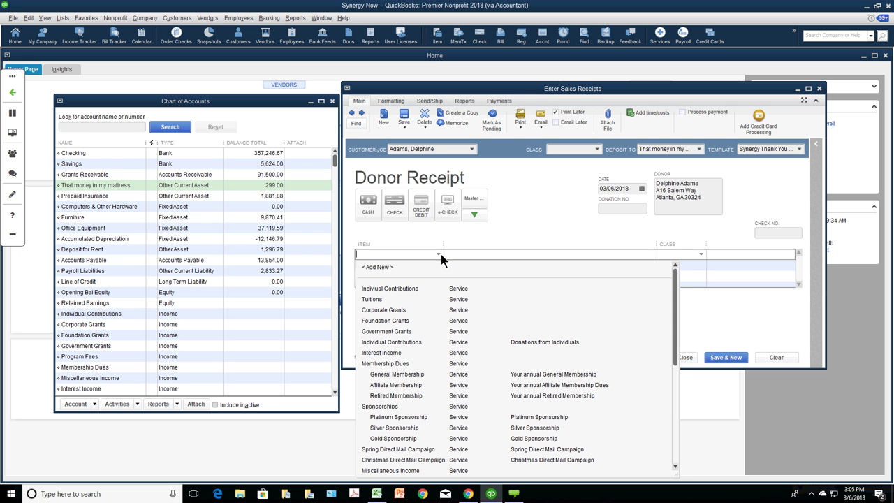
left_click(411, 396)
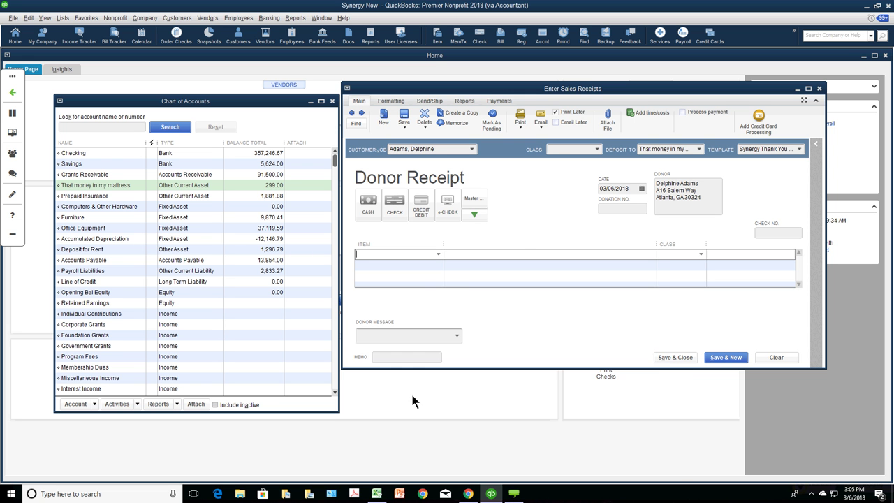
left_click(698, 255)
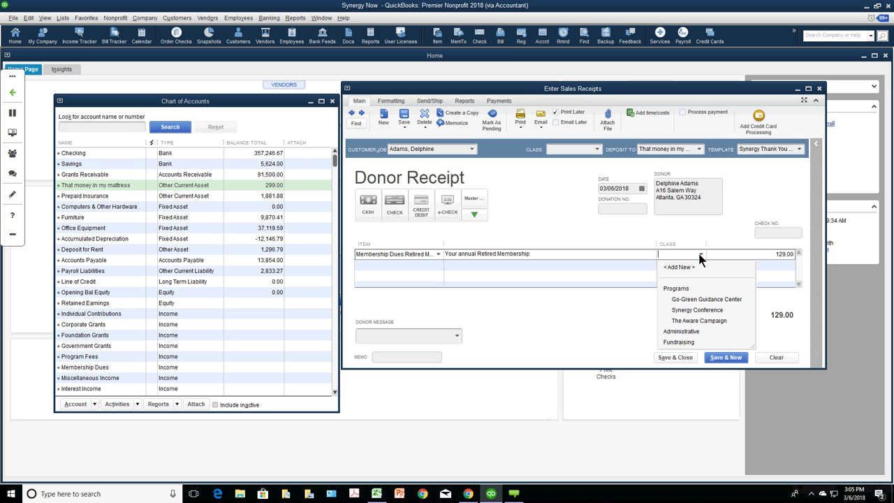
left_click(701, 299)
left_click(699, 150)
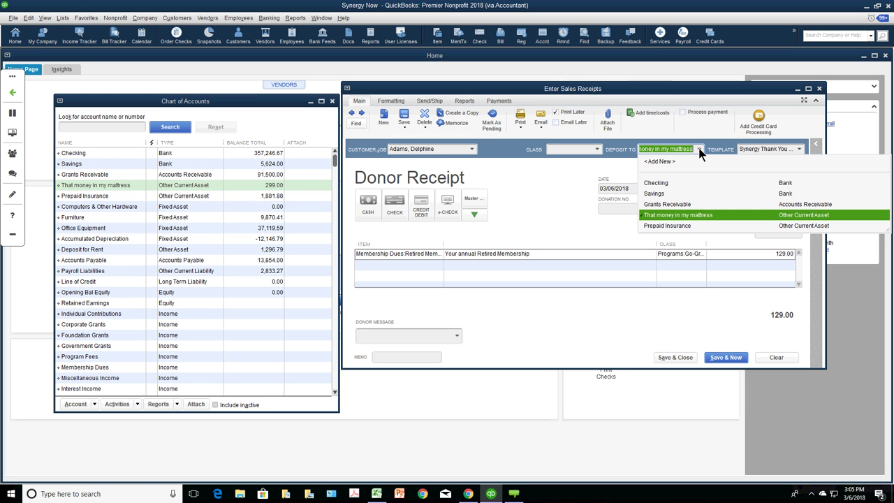
left_click(661, 215)
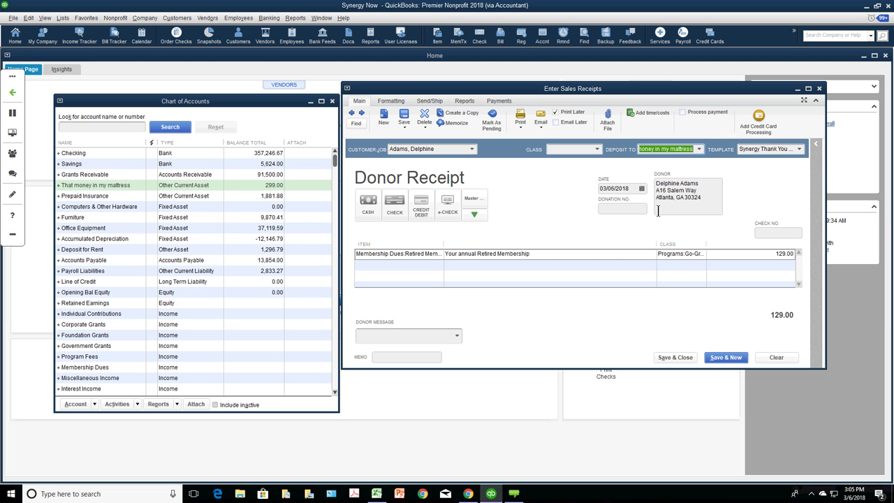
left_click(677, 358)
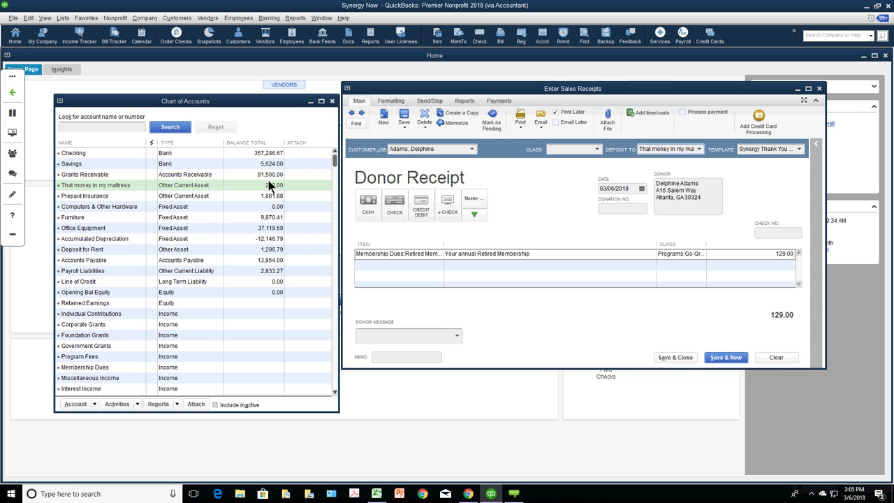
left_click(671, 358)
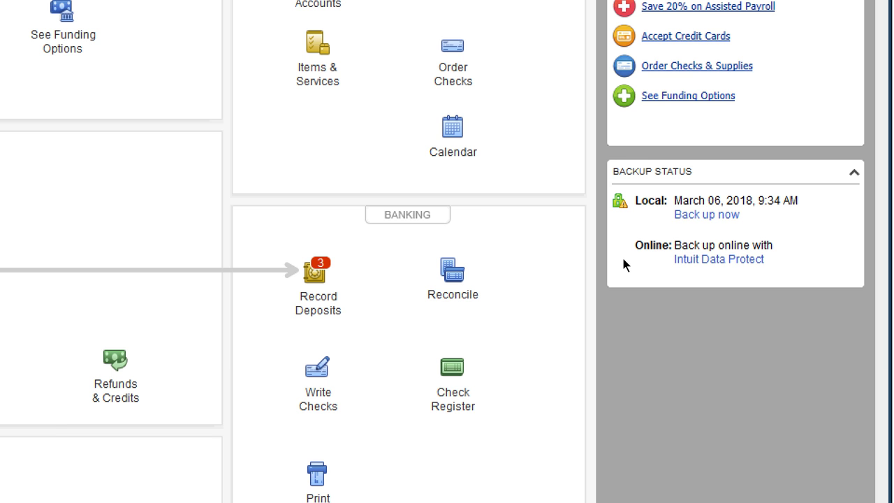
- Select the cash and check payments for deposit
left_click(606, 259)
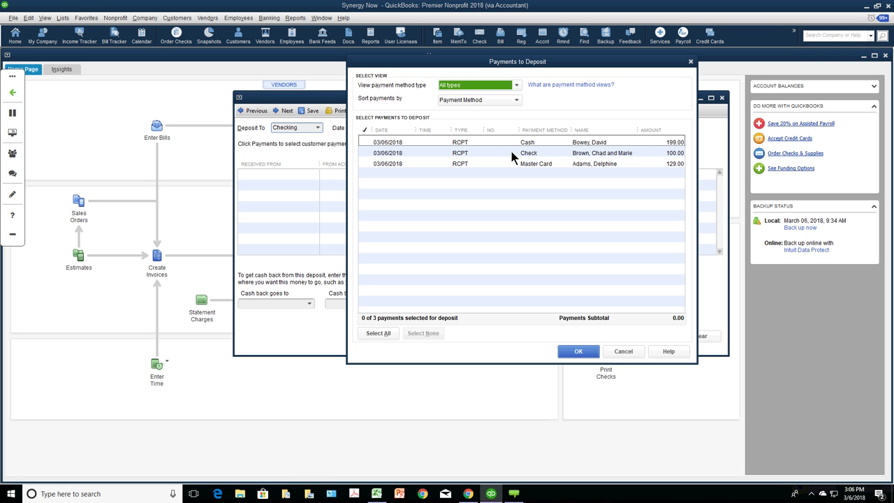
left_click(364, 143)
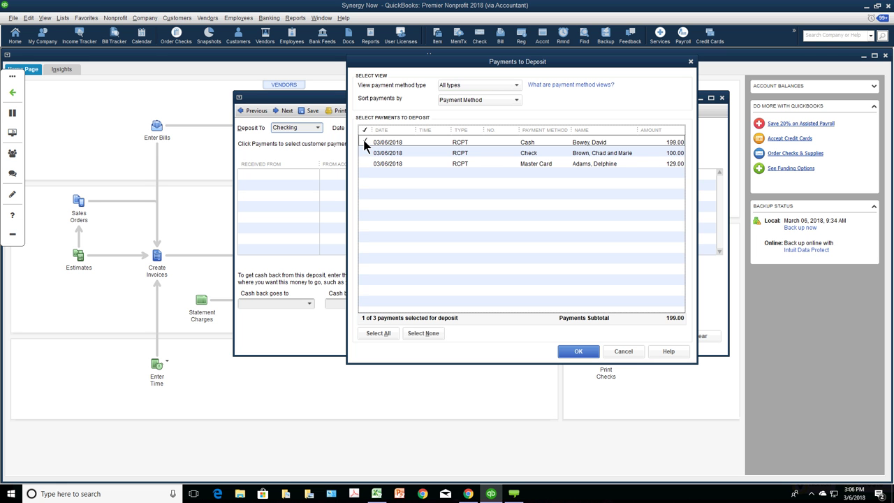
key("space")
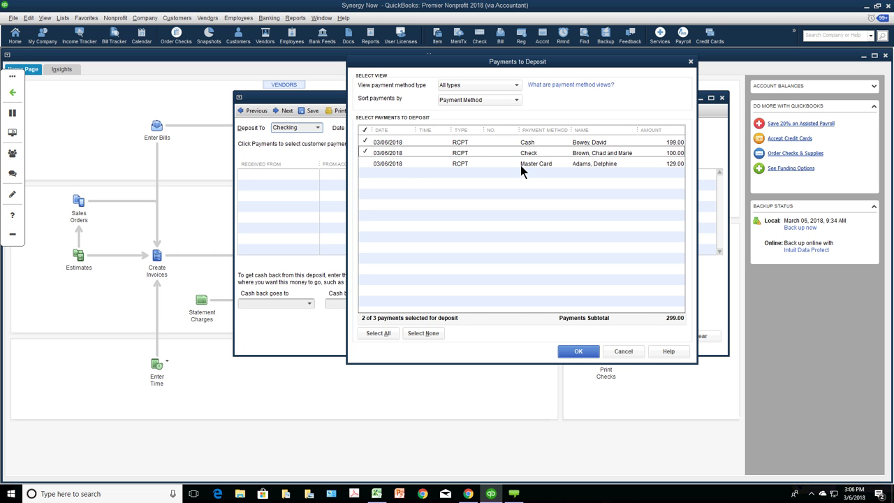
left_click(578, 351)
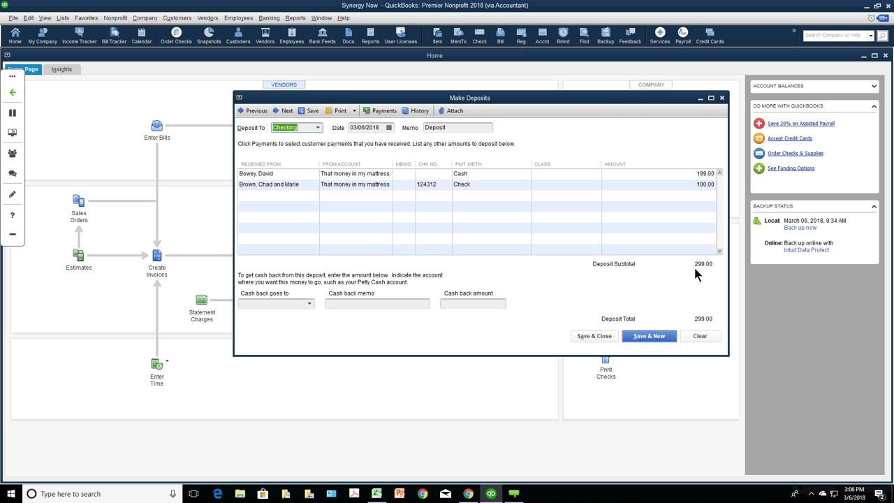
left_click_drag(489, 98, 549, 97)
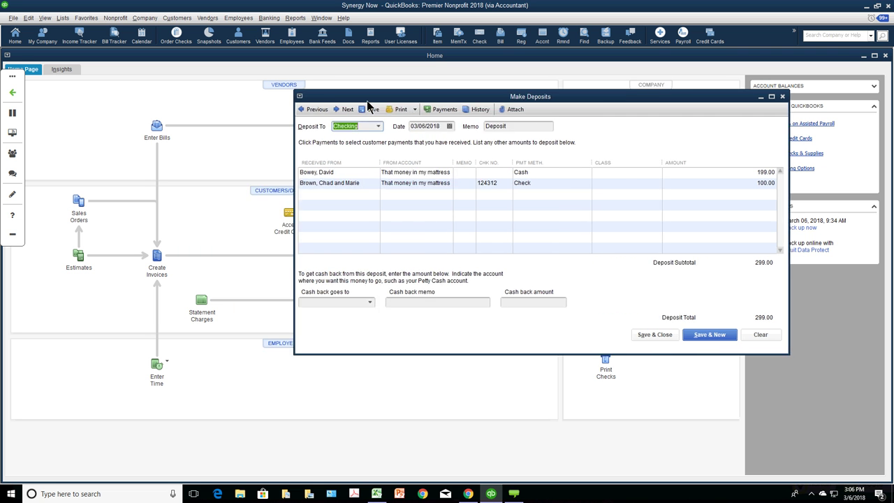
- Check balances in the Chart of Accounts and save the 299.00 deposit to Checking
left_click(62, 18)
left_click(64, 30)
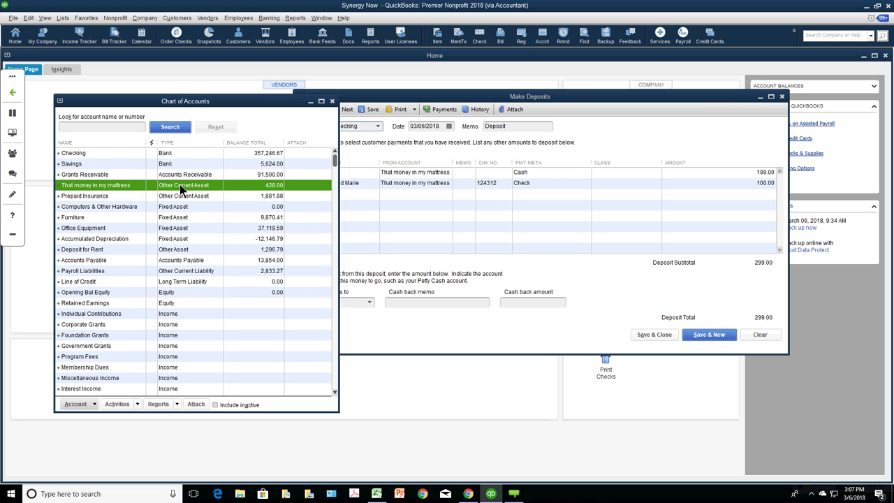
left_click(248, 155)
left_click(251, 186)
left_click(692, 333)
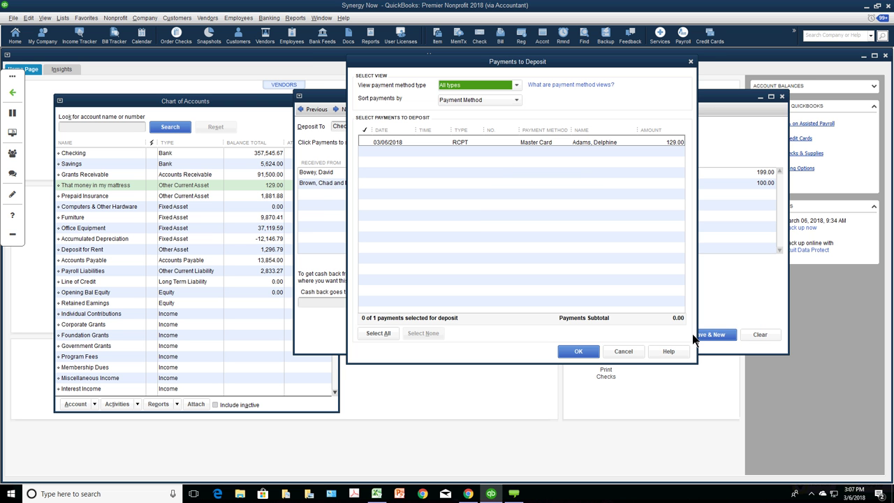
- Dismiss Payments to Deposit with nothing selected, compare the Chart of Accounts balances, and close the empty deposit
left_click(580, 351)
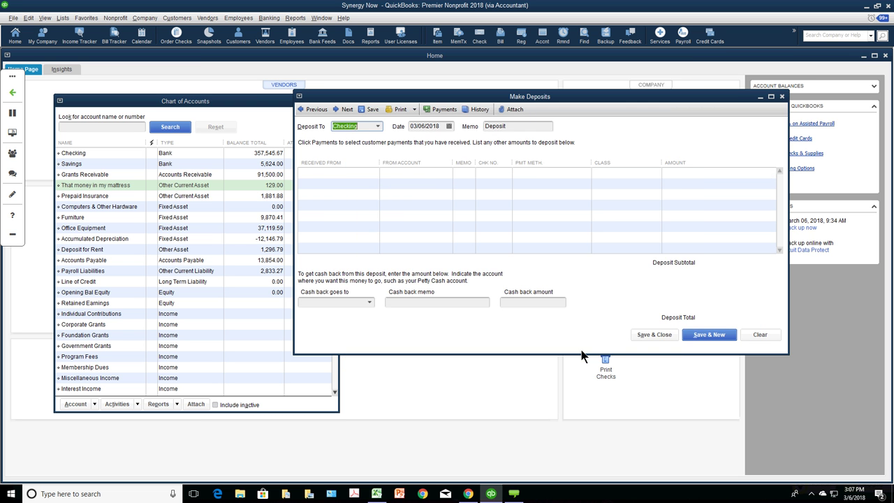
left_click(259, 100)
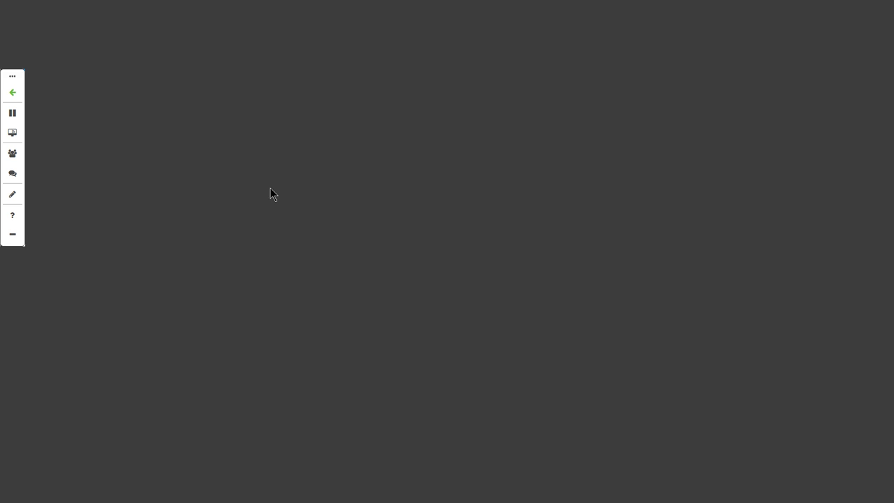
left_click(271, 192)
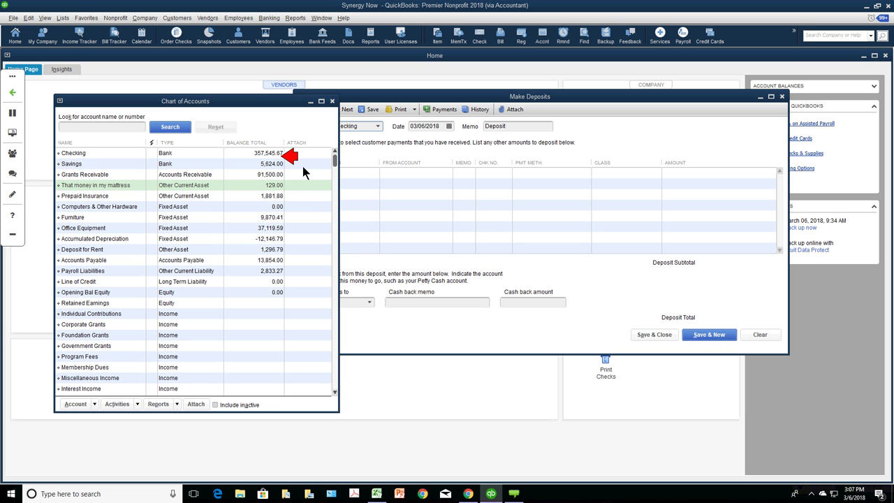
left_click_drag(302, 166, 301, 193)
left_click(655, 194)
left_click(782, 97)
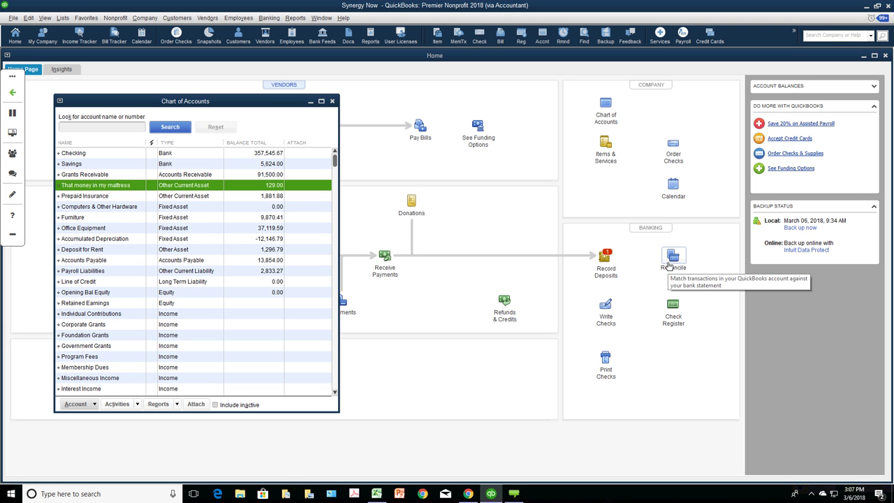
- Start a deposit of the remaining 129.00 Master Card payment
left_click(608, 257)
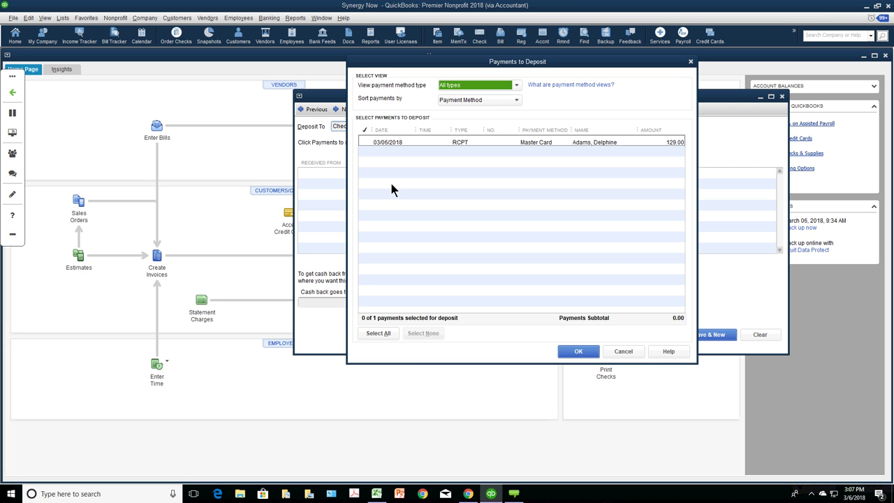
left_click(366, 142)
left_click(589, 352)
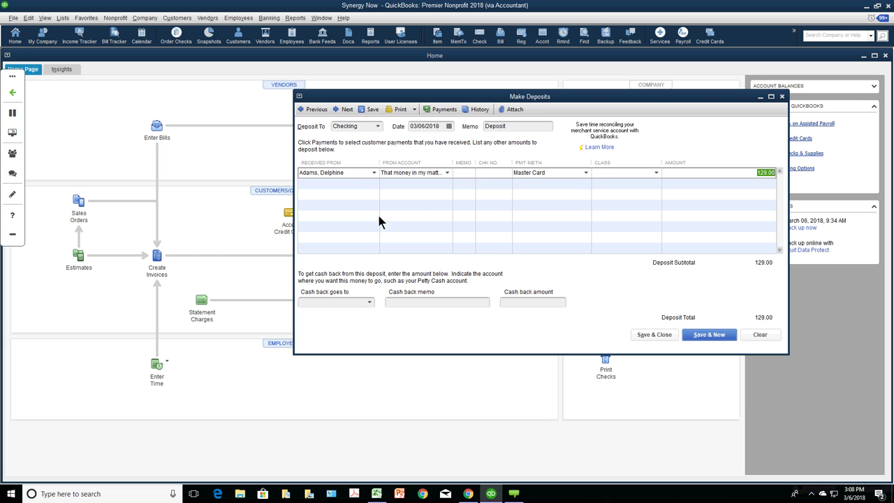
- Add a second deposit line, creating a new Credit Card Merchant Fees expense account
left_click(398, 184)
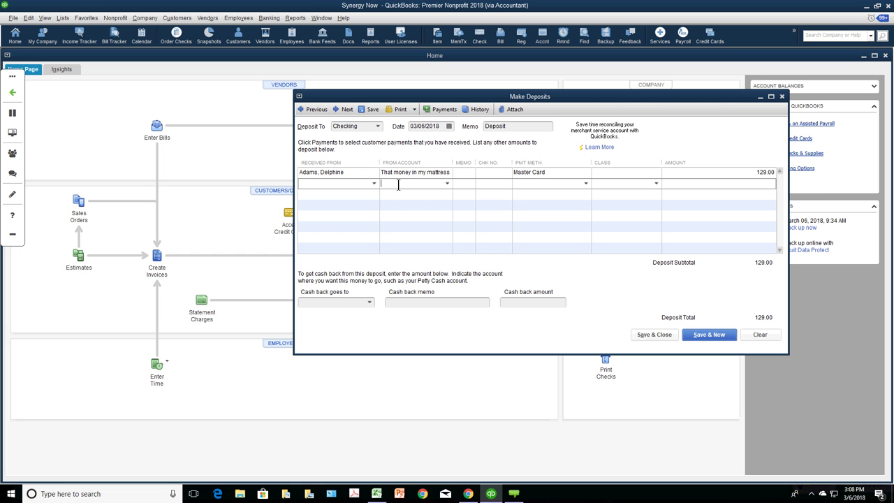
type("cred")
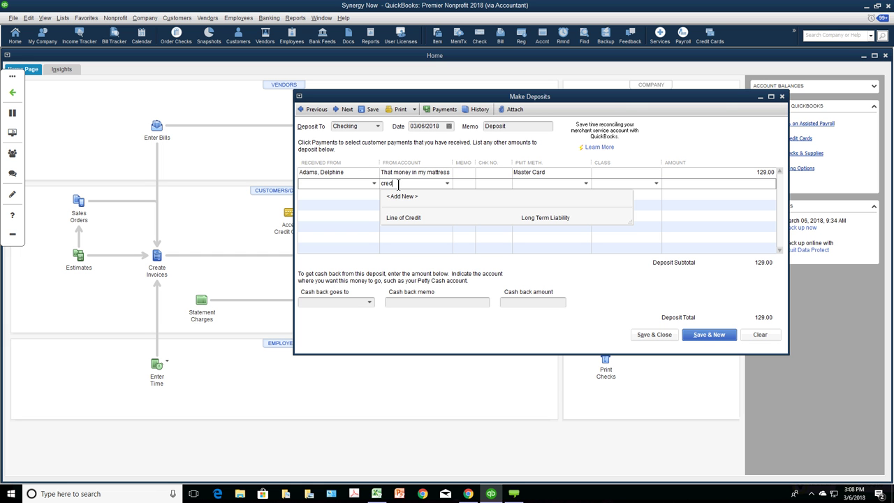
key("Escape")
key("BackSpace")
key("BackSpace")
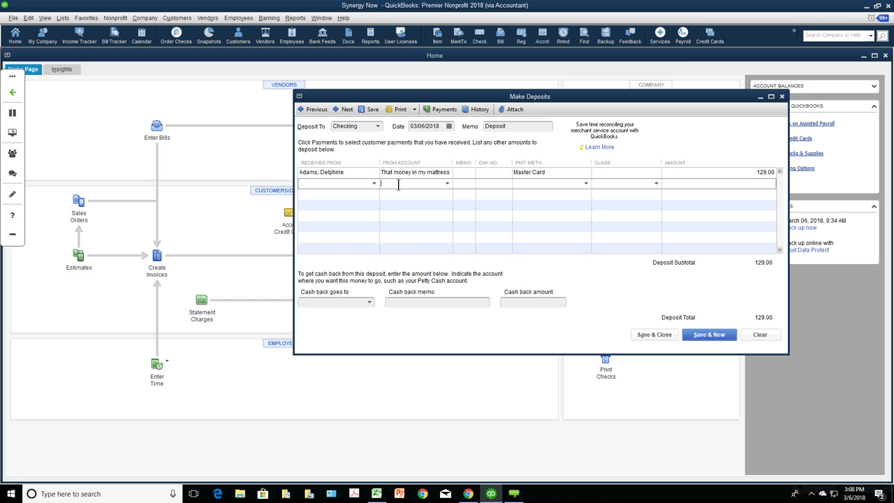
type("Credit")
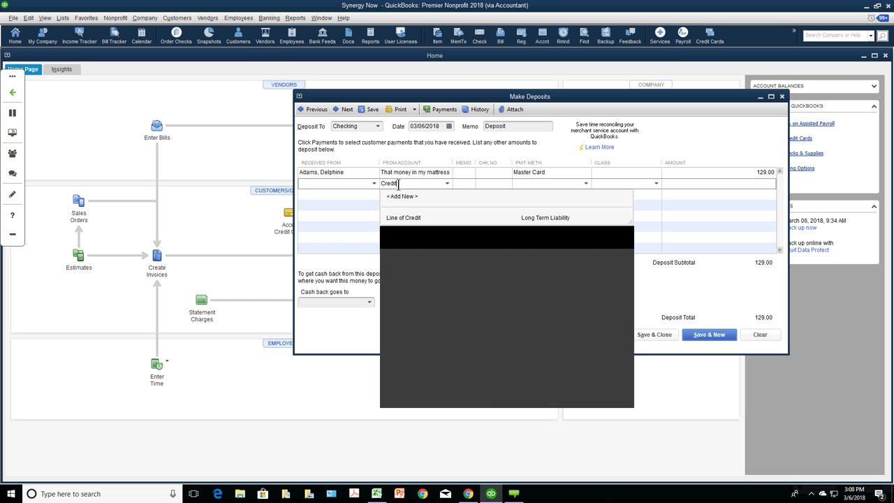
type(" Ca")
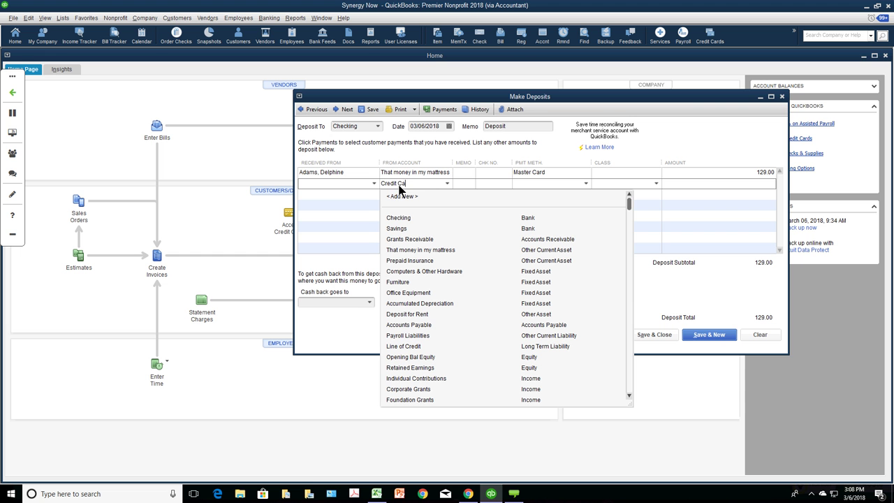
type("rd Merchant Fees")
key("Tab")
left_click(438, 153)
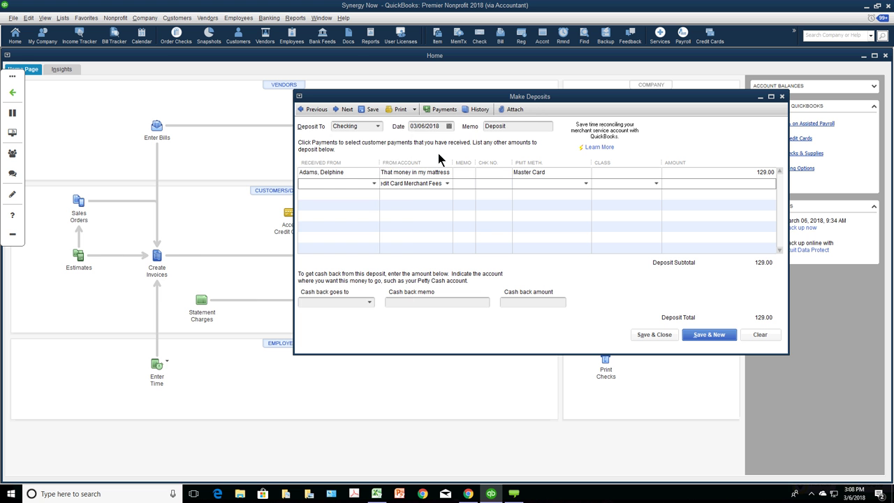
key("Return")
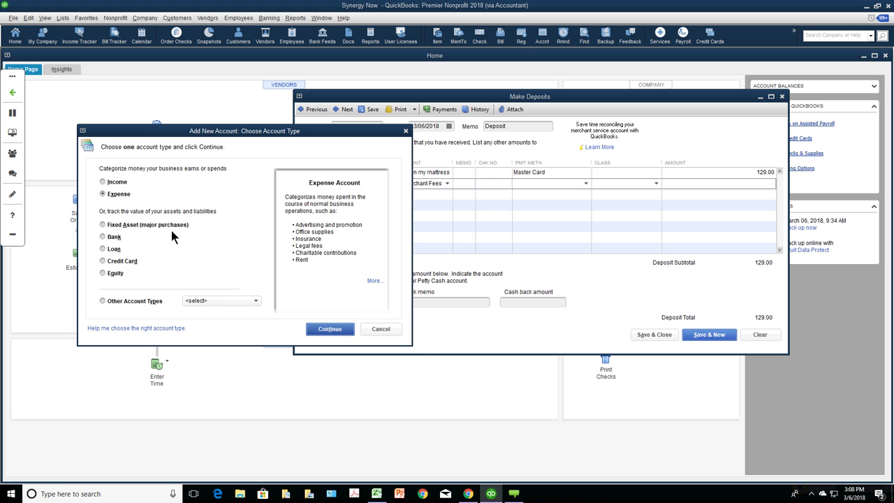
left_click(339, 382)
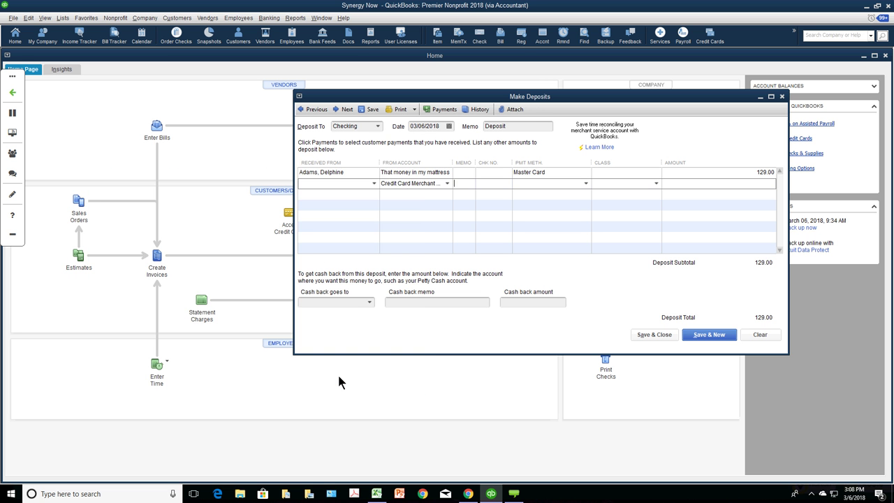
- Give the fee line an amount of -2.78 and the Administrative class, then bring up the Chart of Accounts
left_click(686, 185)
type("-2.78")
key("Tab")
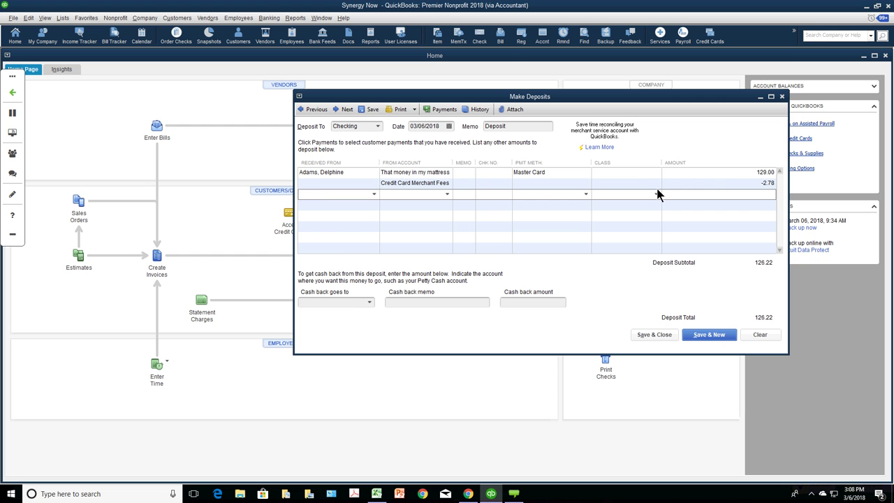
left_click(634, 175)
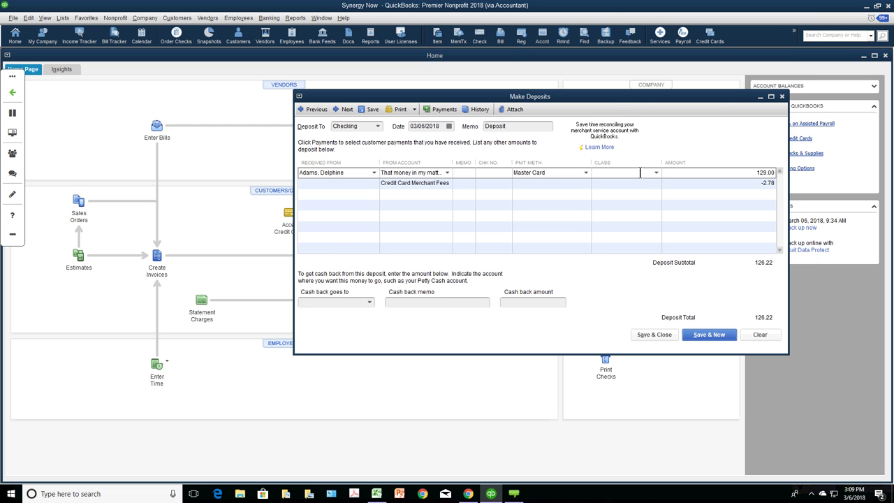
left_click(639, 183)
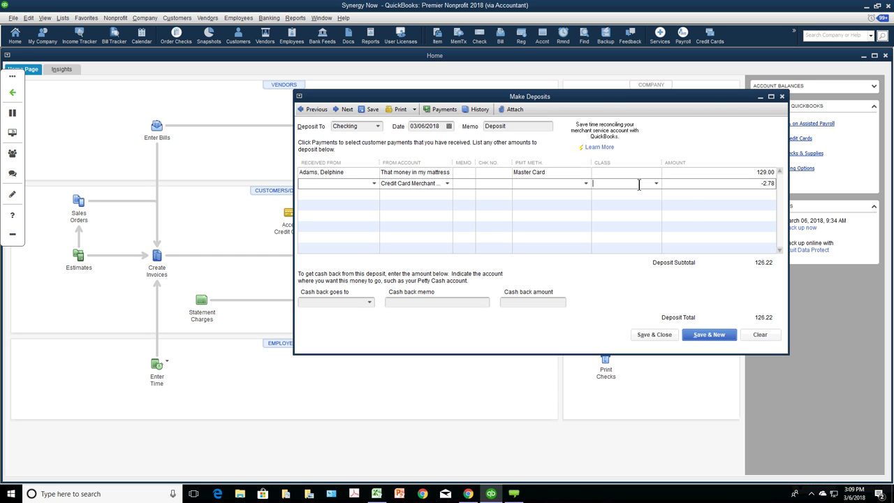
left_click(656, 184)
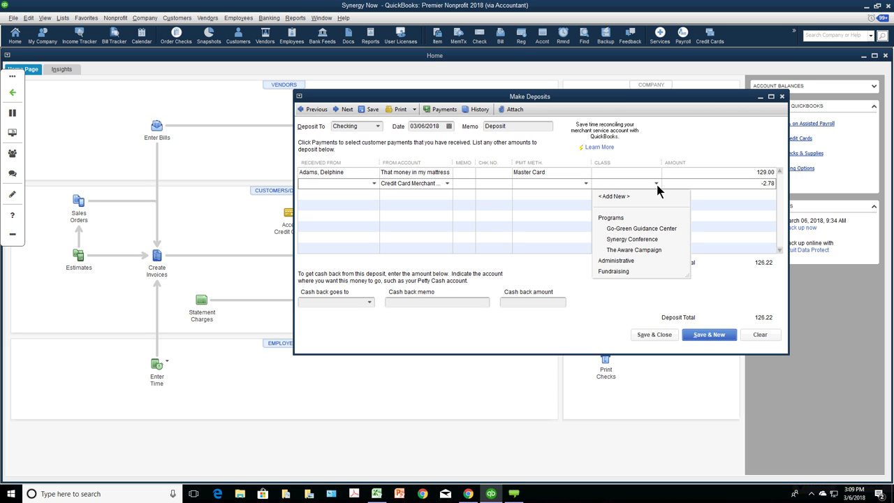
left_click(633, 260)
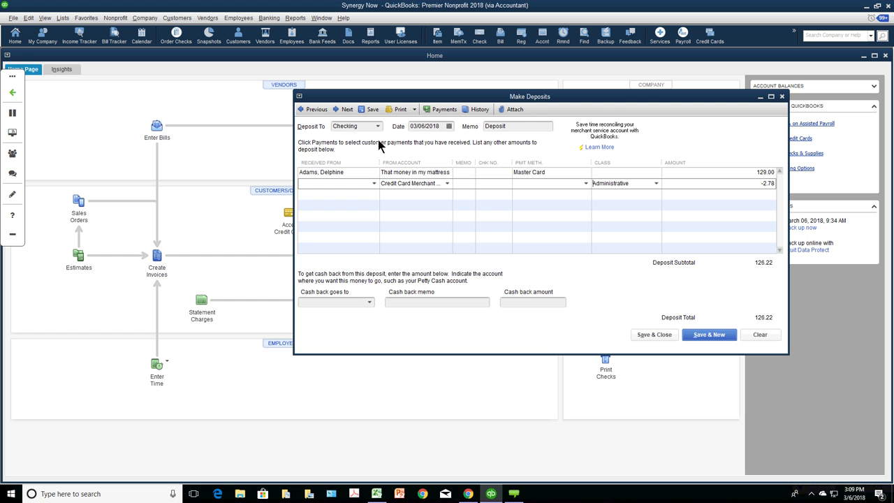
left_click(334, 125)
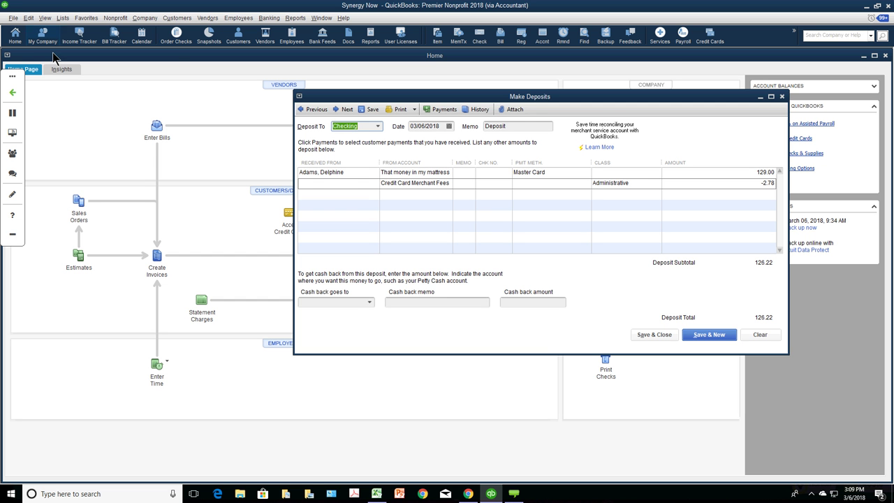
left_click(61, 21)
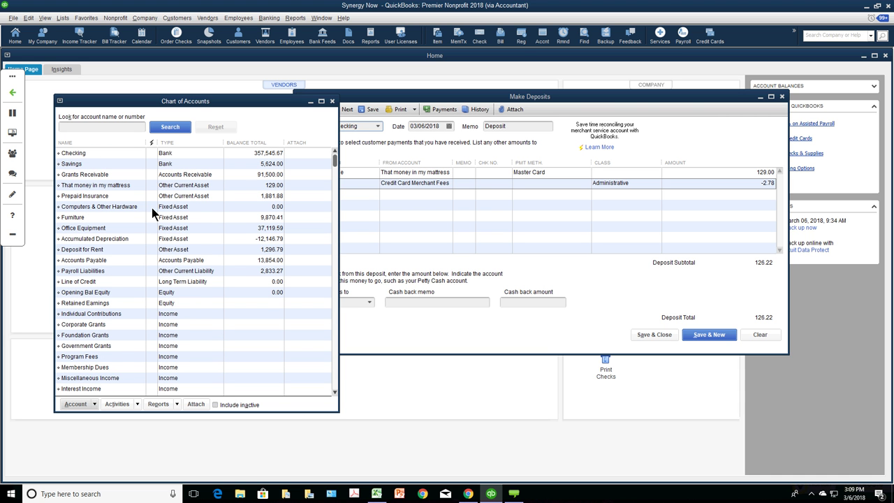
- Save the 126.22 deposit, confirm mattress at 0.00 and Checking at 357,671.89, and close the Chart of Accounts
left_click(103, 154)
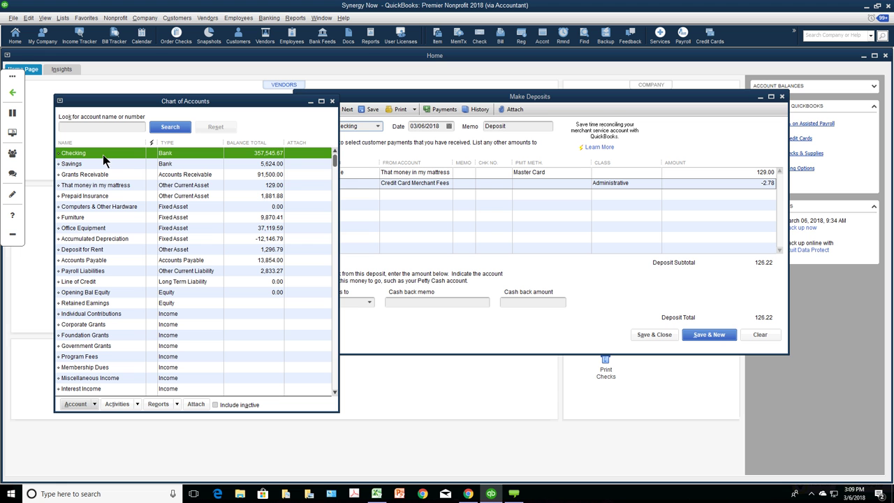
left_click(118, 187)
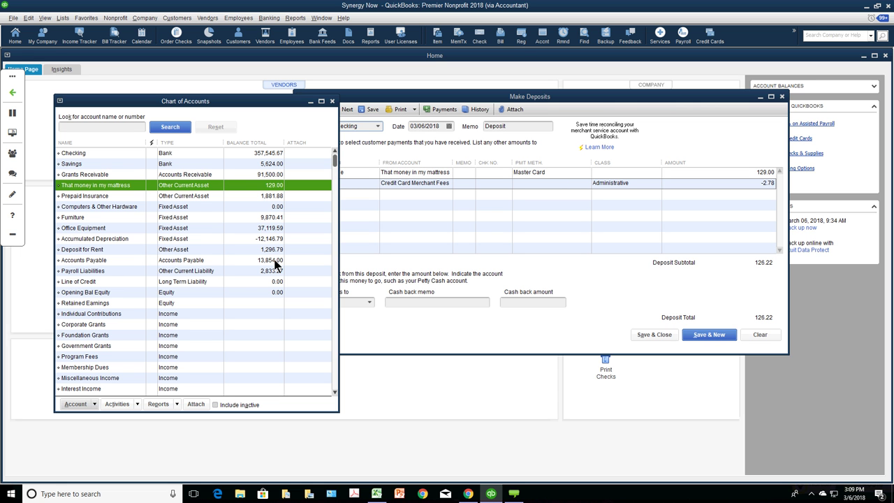
left_click(659, 337)
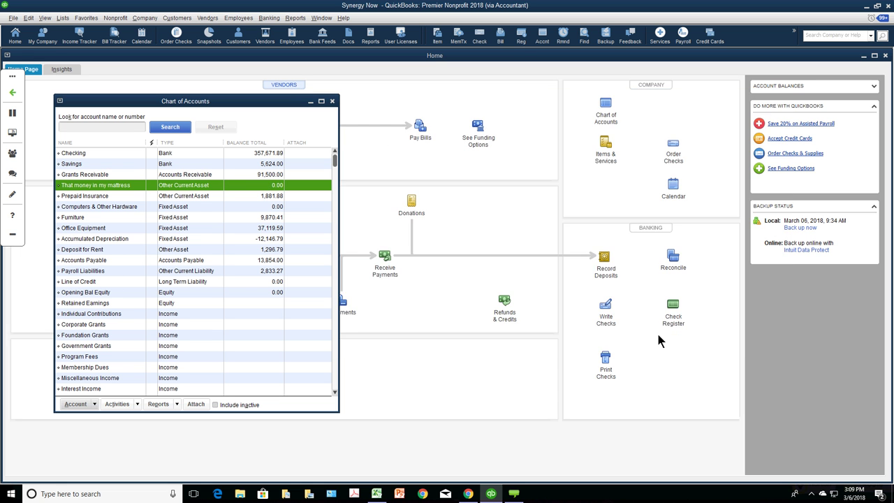
left_click(246, 155)
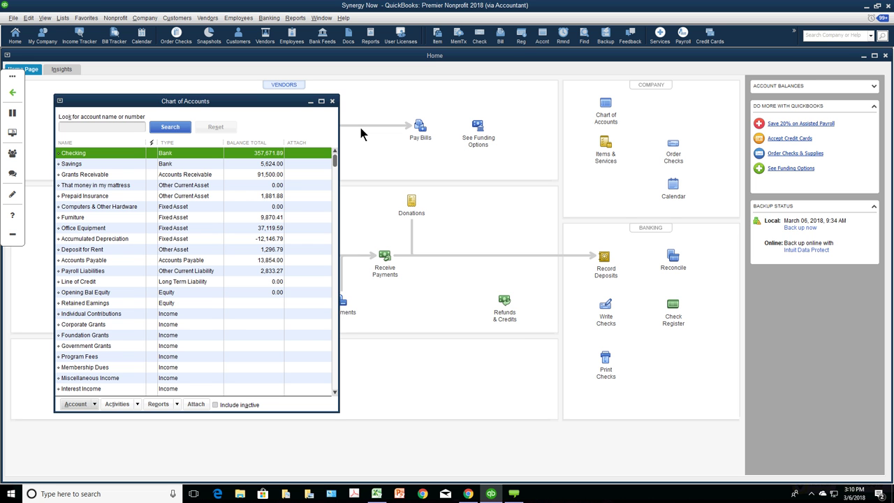
left_click(333, 102)
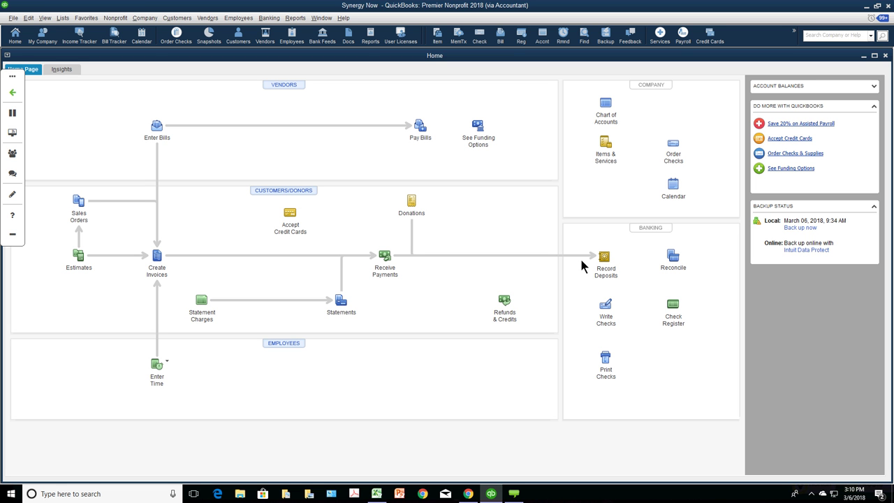
- View the previous deposit in Record Deposits, close it unchanged, and start a blank invoice 21
left_click(602, 259)
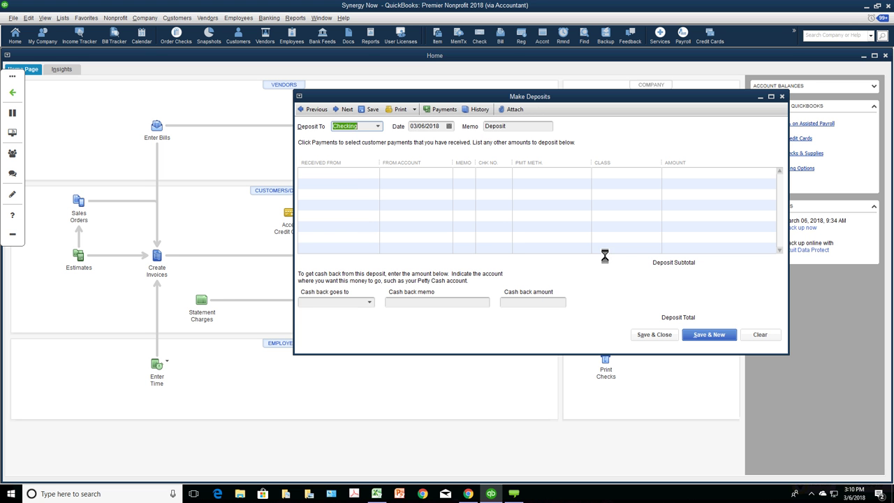
left_click(316, 110)
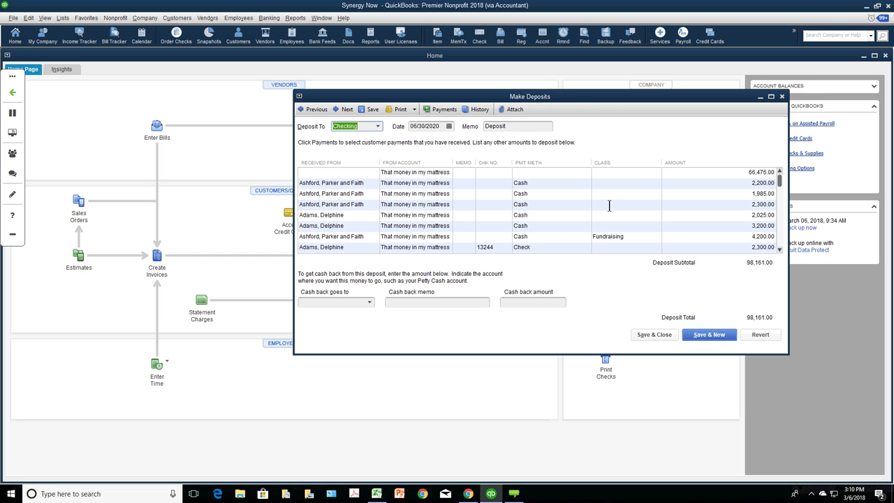
left_click(782, 96)
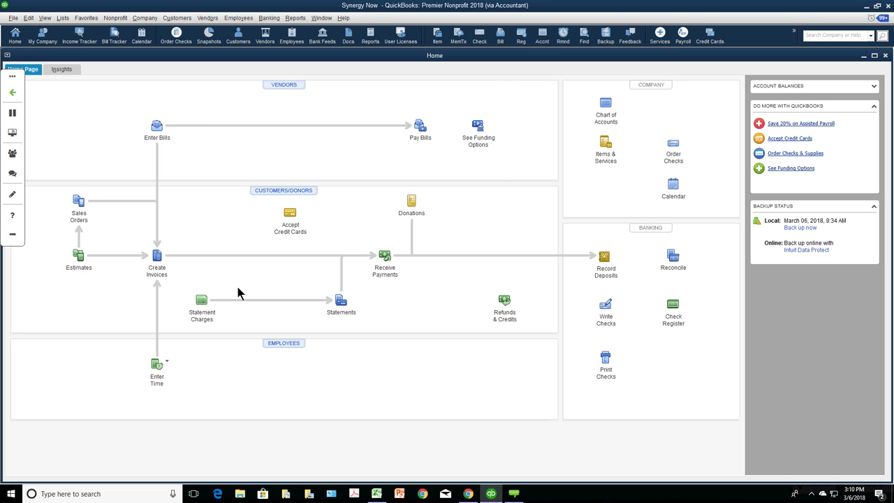
left_click(156, 257)
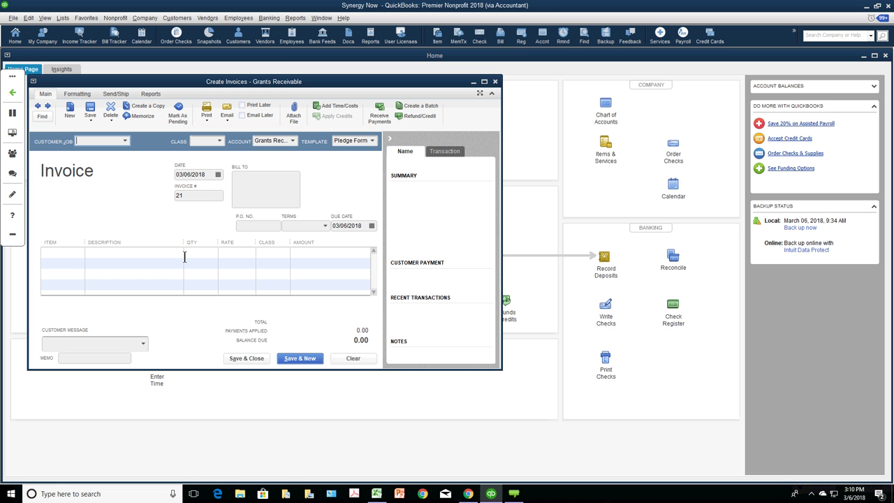
- Browse the item choices for the first invoice line, then close the invoice without saving
left_click(77, 254)
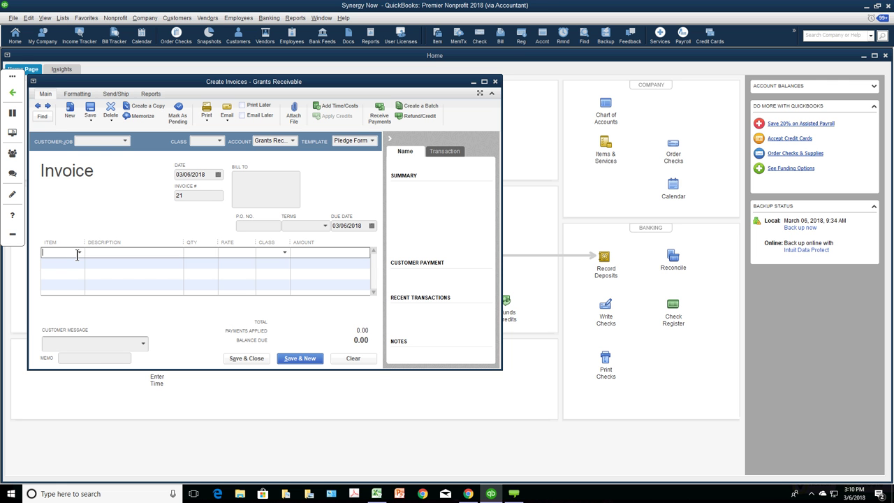
left_click(79, 253)
left_click(79, 253)
left_click(495, 81)
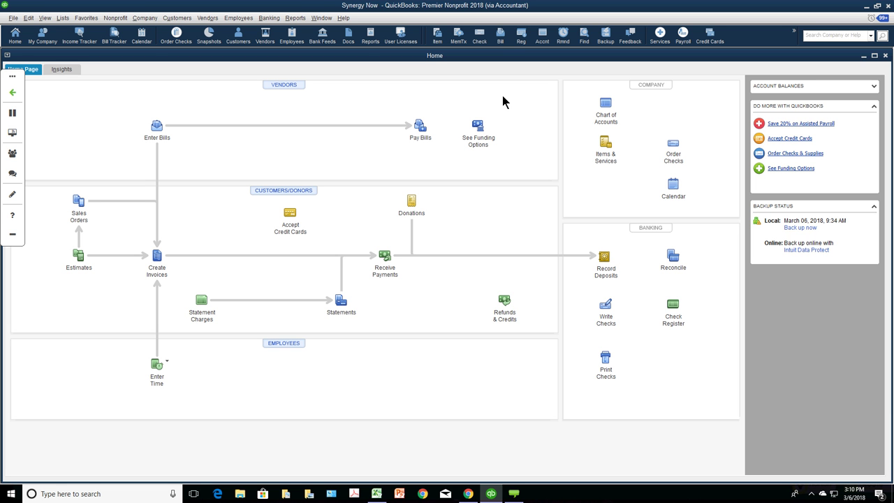
left_click(413, 204)
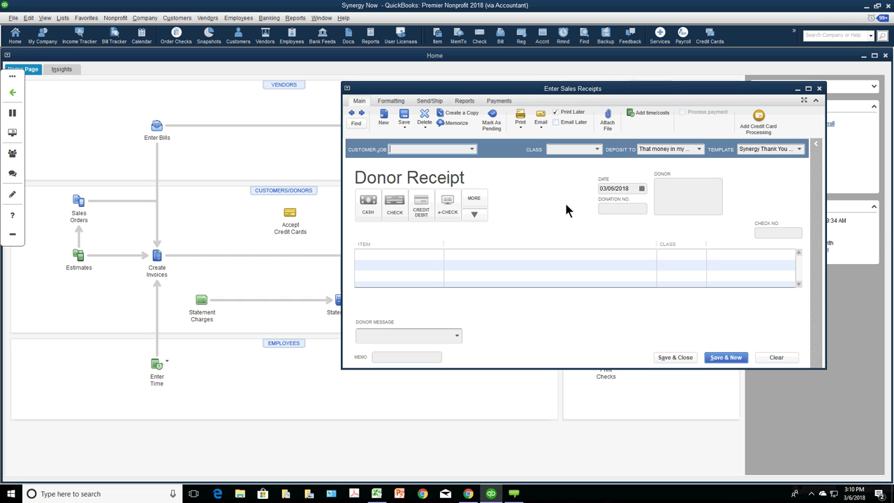
left_click(699, 149)
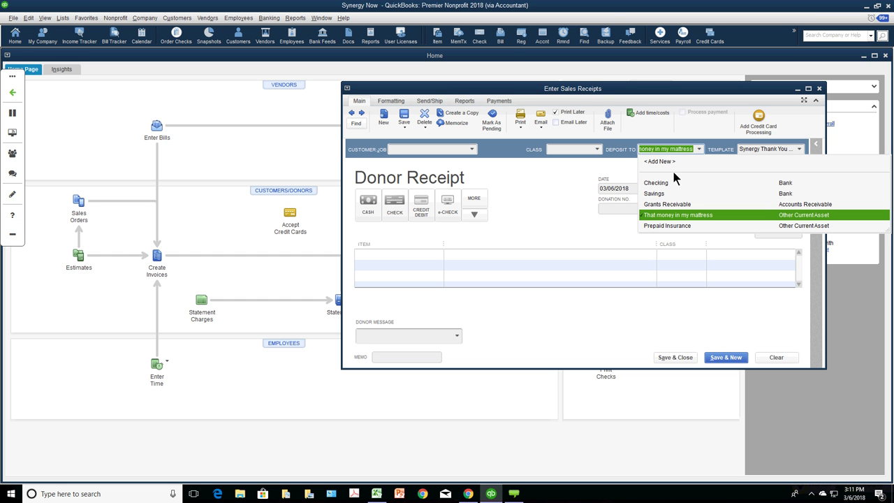
left_click(820, 88)
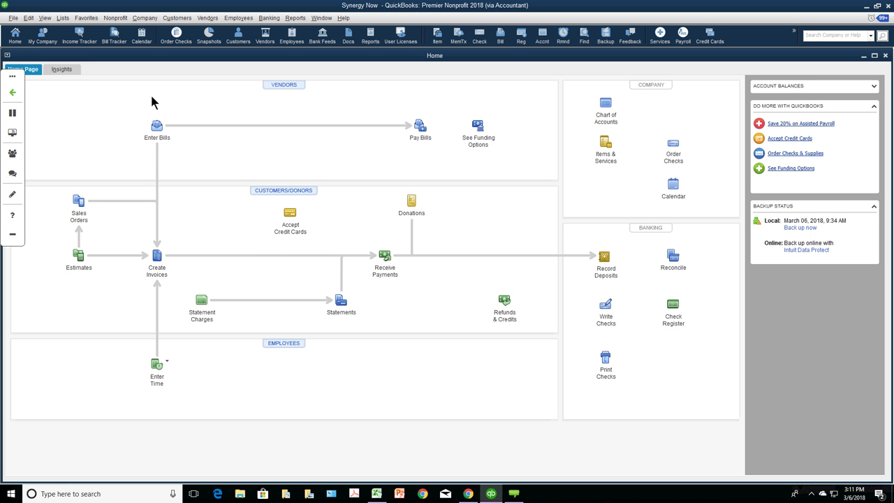
left_click(137, 20)
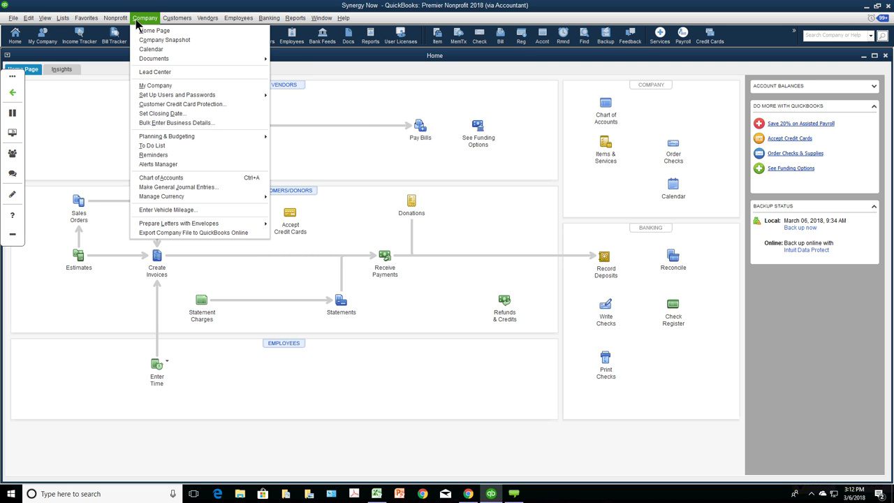
left_click(361, 118)
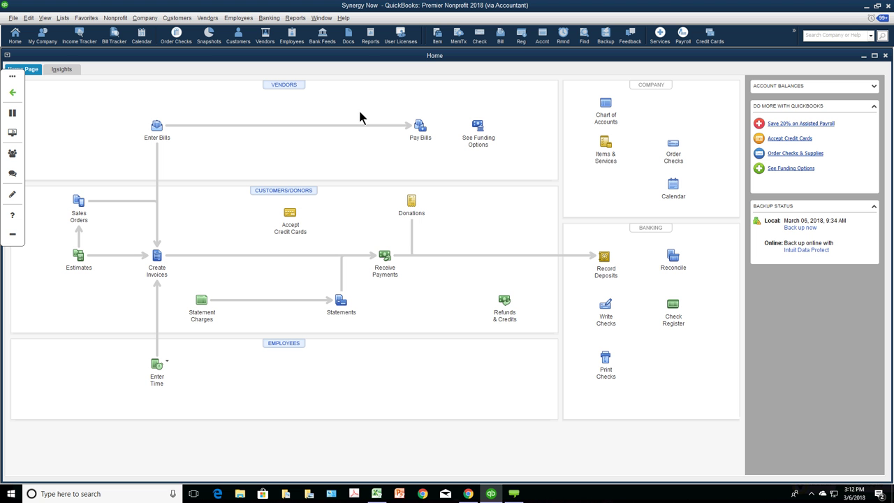
- Check which account the Indiviual Contributions item posts to, then cancel the edit and close the Item List
left_click(63, 17)
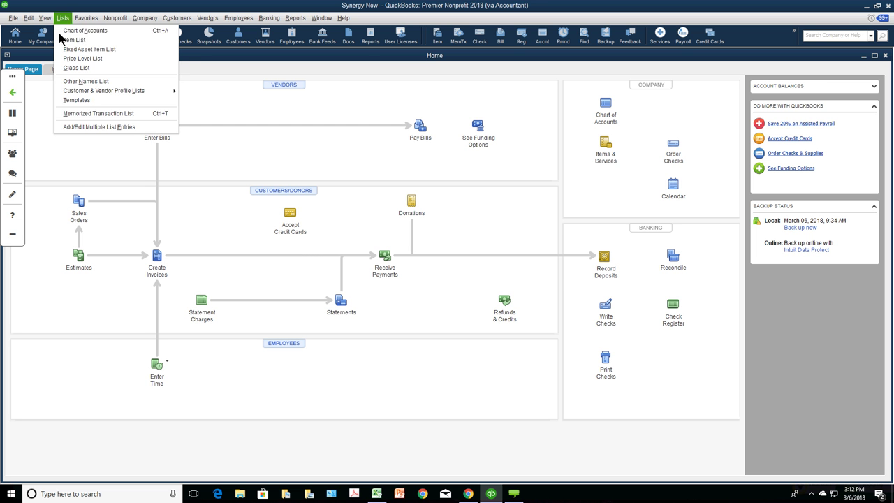
left_click(70, 40)
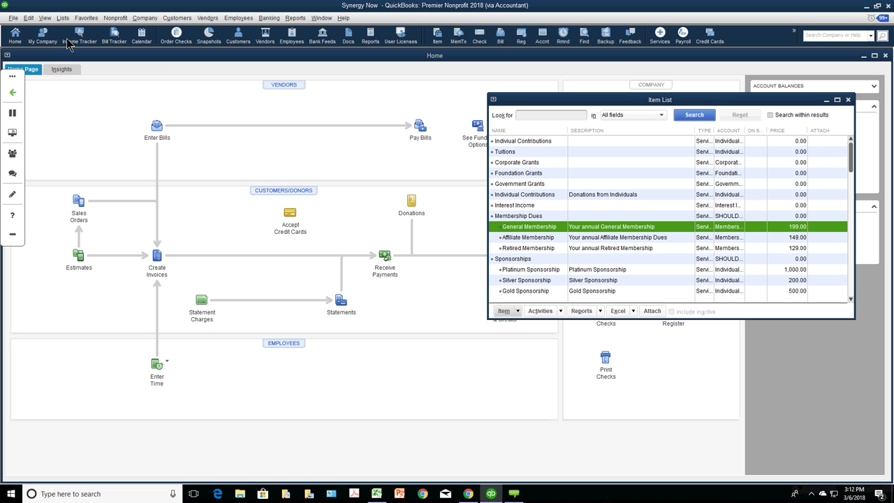
left_click_drag(549, 100, 251, 65)
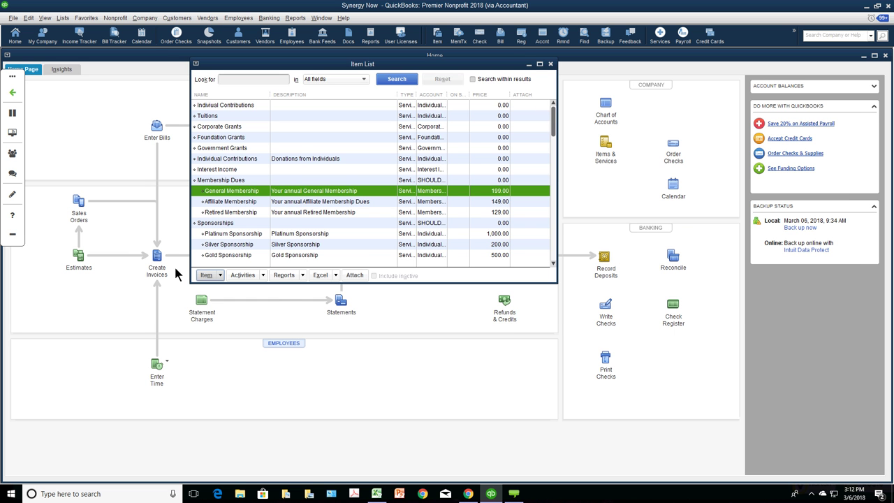
left_click(207, 275)
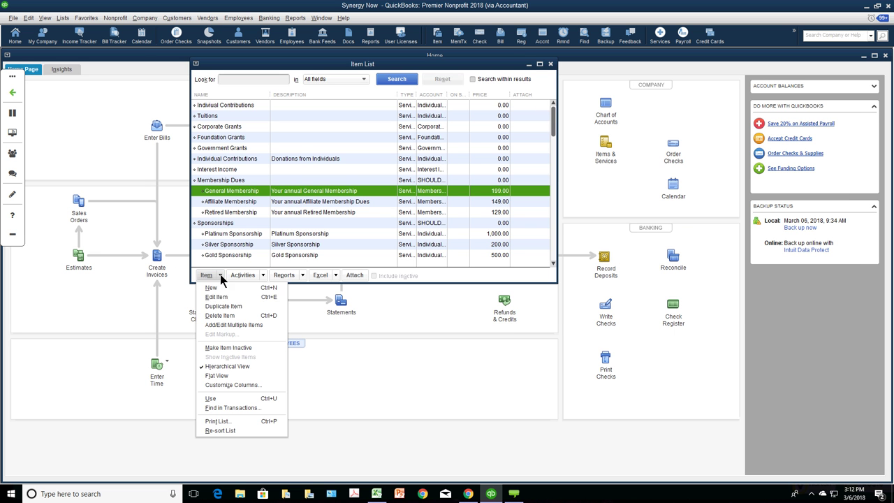
left_click(255, 218)
double_click(223, 104)
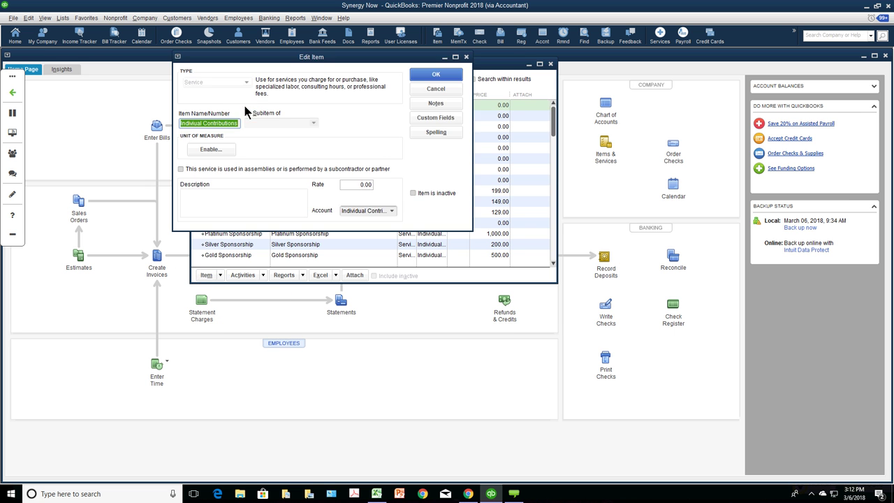
left_click(373, 210)
scroll(587, 273, "up", 4)
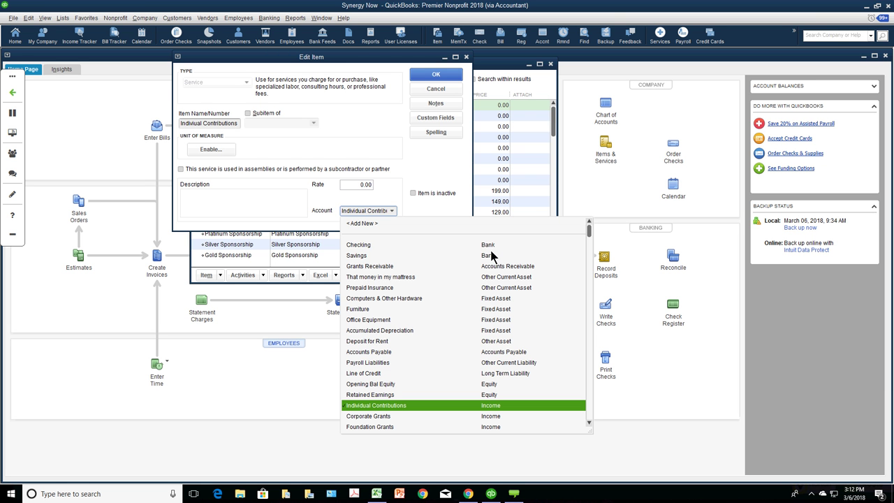
left_click(428, 98)
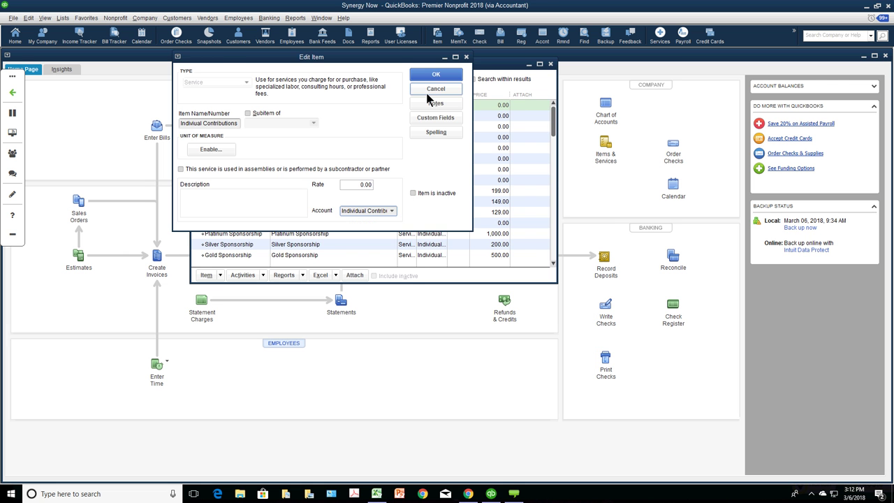
left_click(434, 89)
key("Escape")
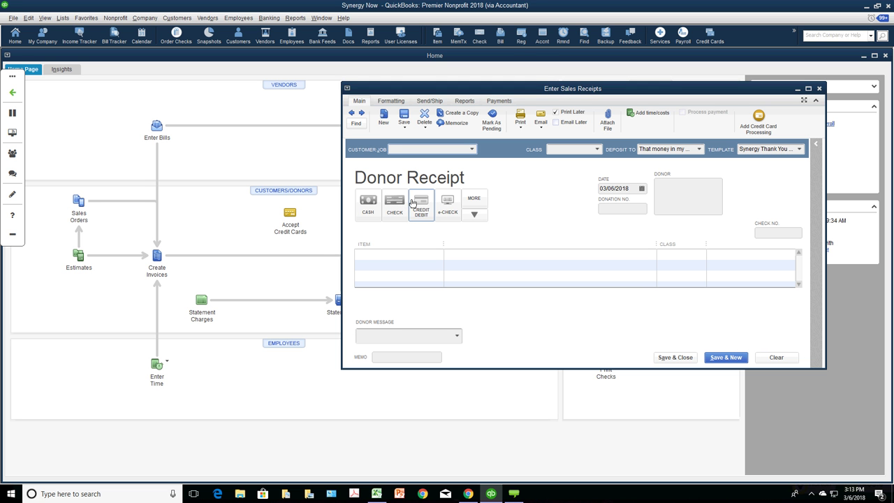
left_click(598, 149)
left_click(597, 149)
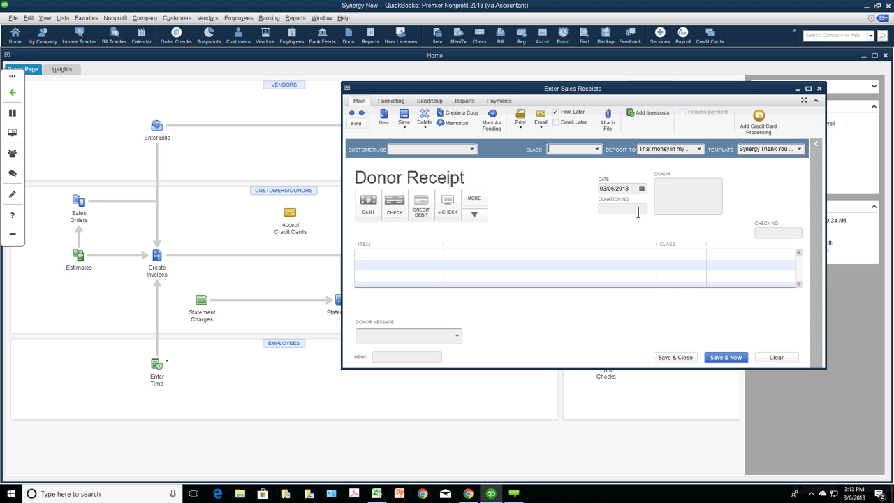
left_click(698, 255)
left_click(701, 255)
left_click(701, 255)
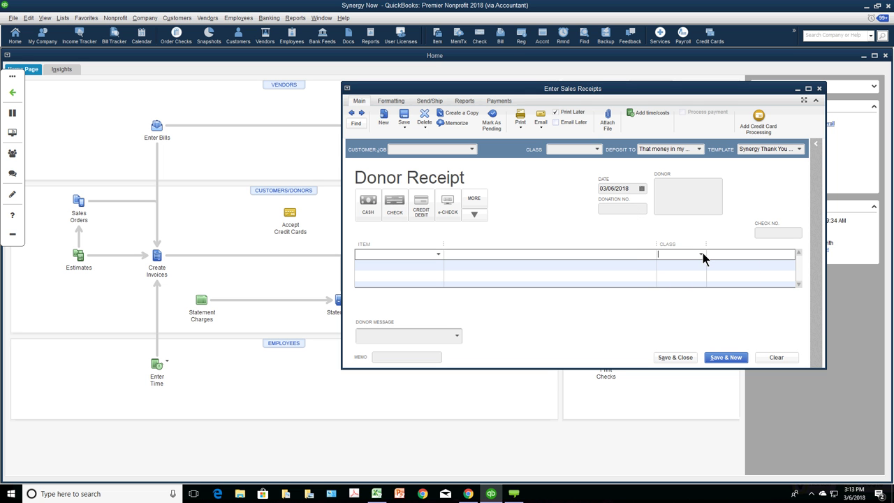
left_click(597, 149)
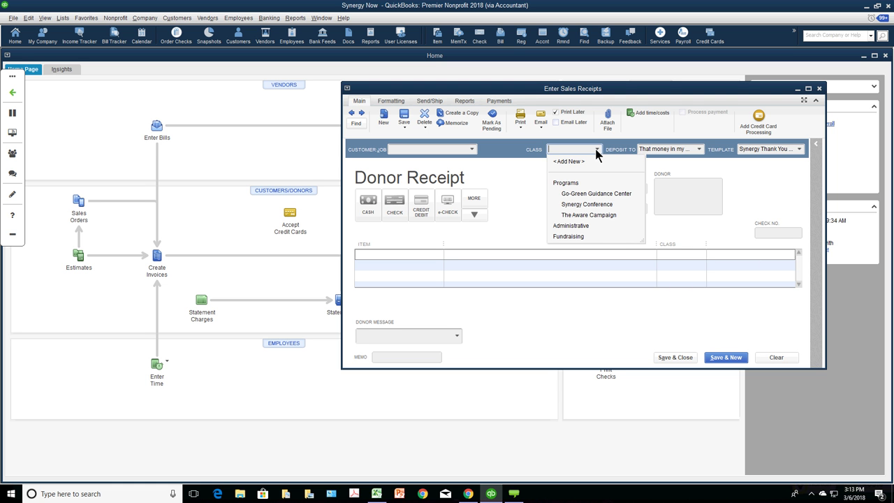
left_click(596, 149)
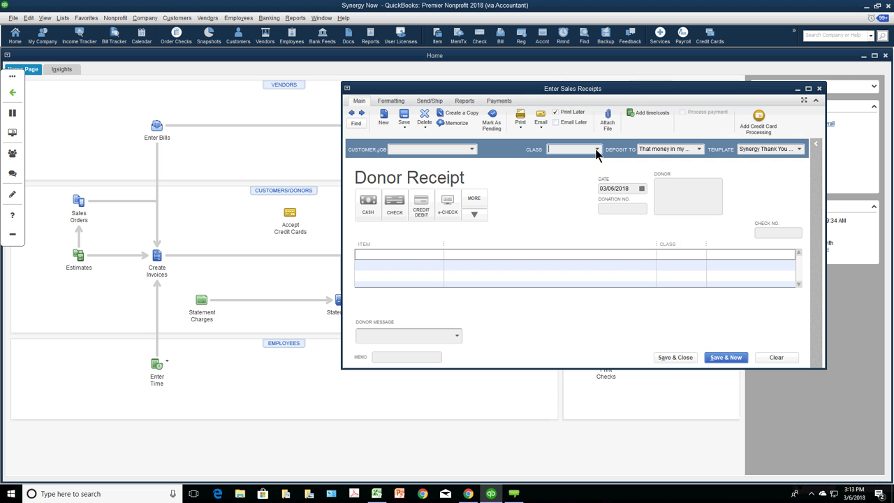
left_click(472, 149)
left_click(469, 169)
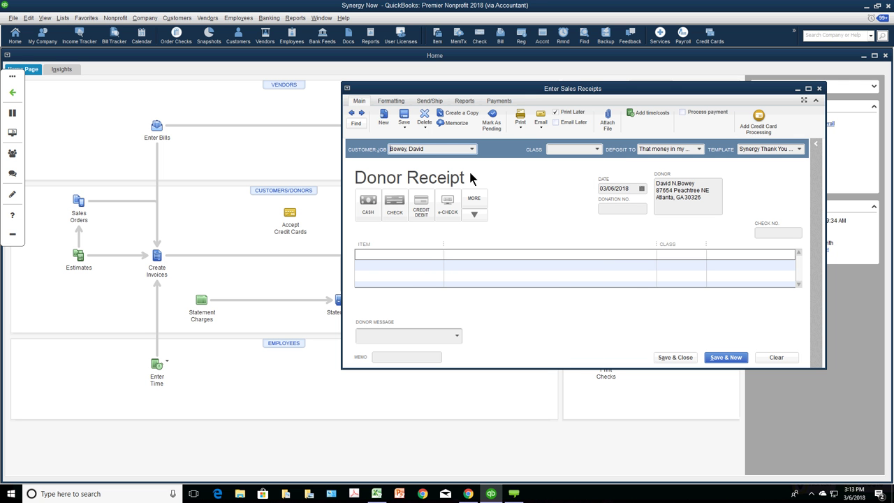
left_click(596, 150)
left_click(590, 190)
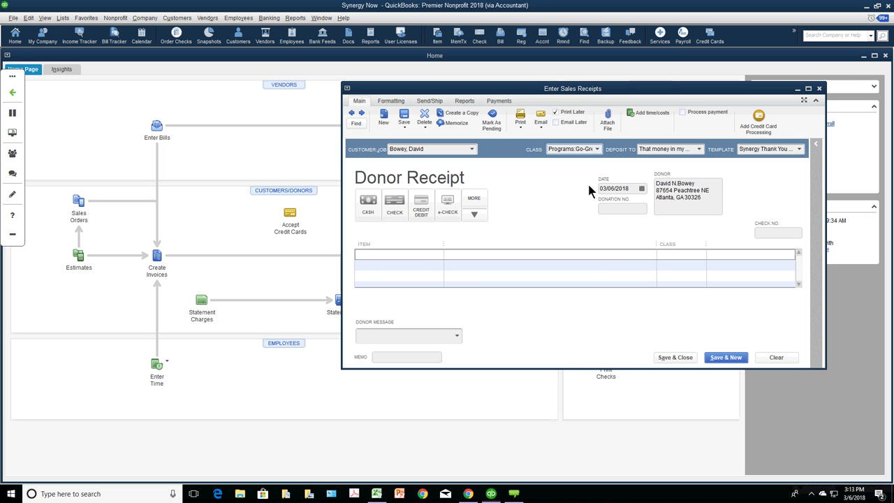
left_click(438, 255)
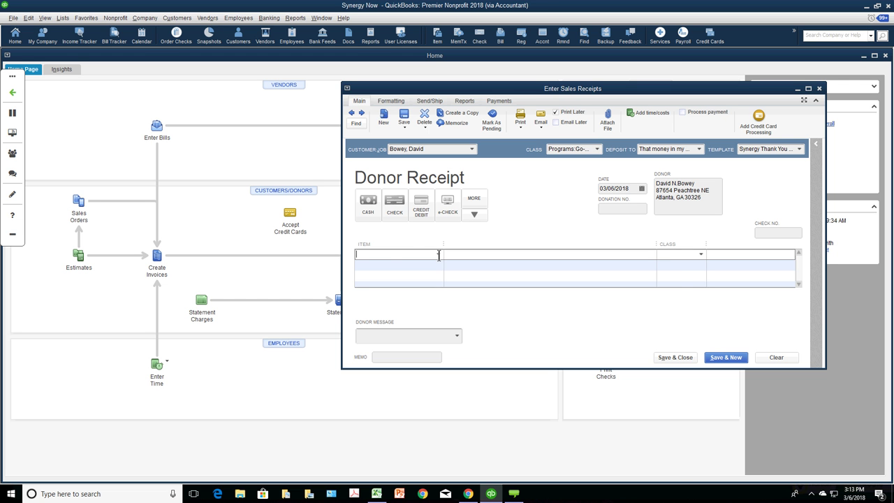
left_click(438, 255)
left_click(419, 286)
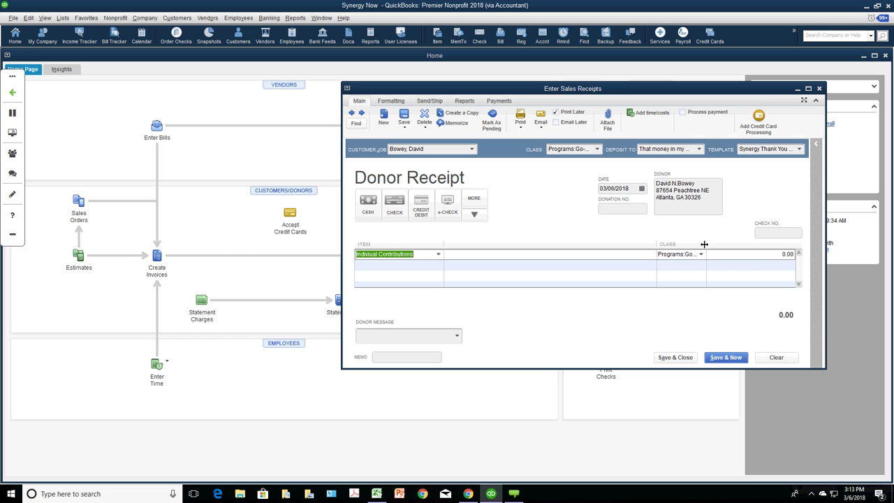
left_click_drag(707, 246, 742, 243)
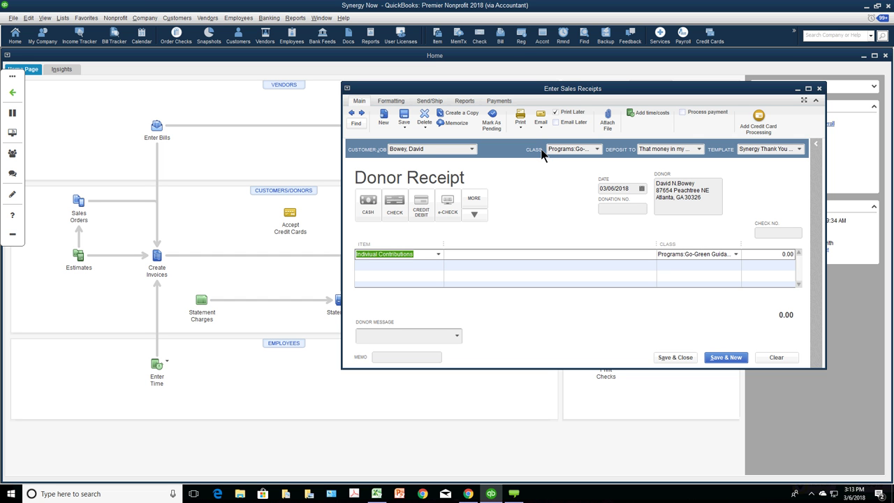
left_click(660, 255)
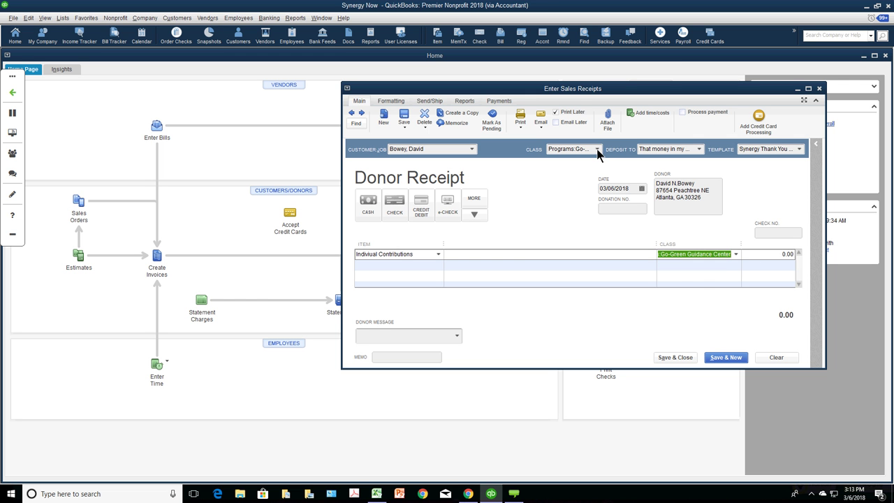
left_click(441, 264)
left_click(438, 264)
left_click(428, 283)
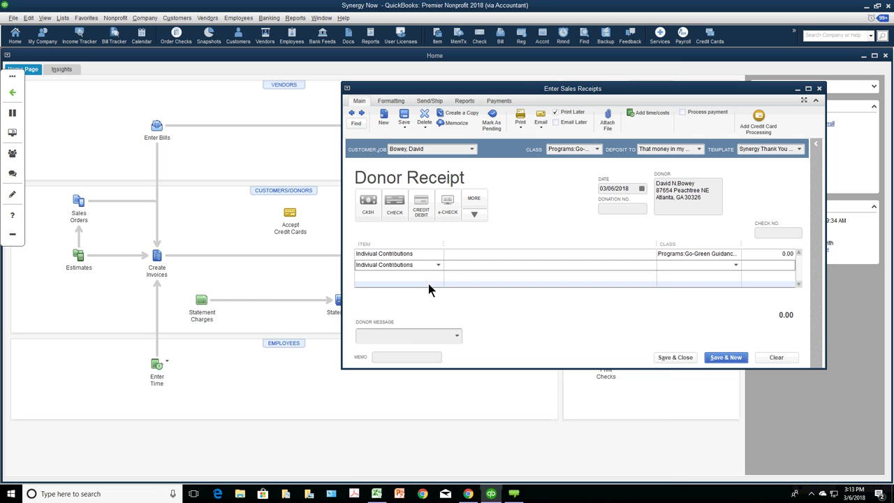
left_click(735, 265)
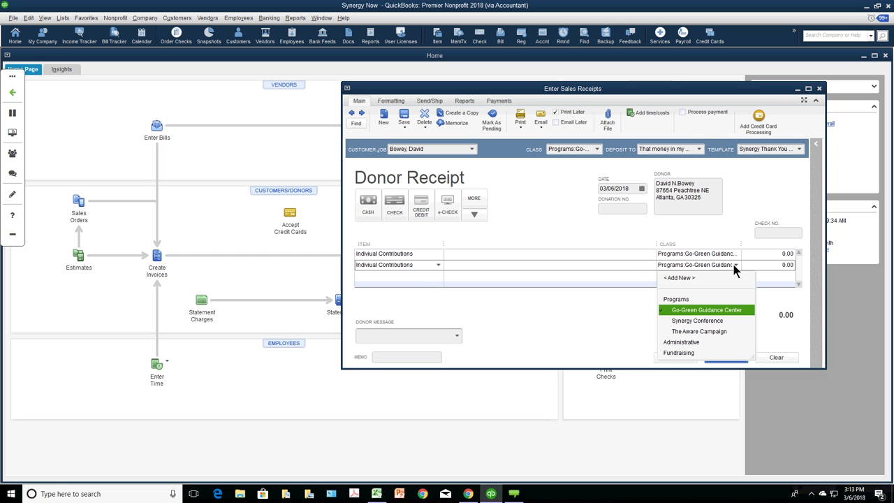
left_click(708, 325)
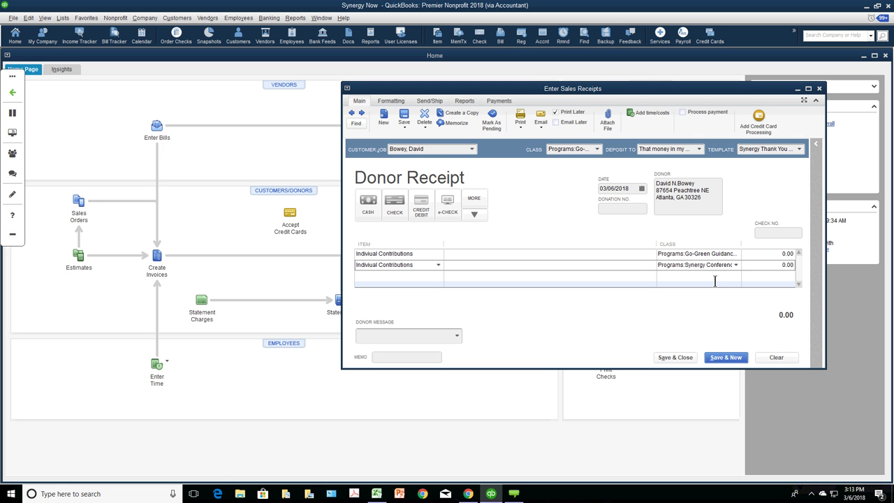
left_click(770, 356)
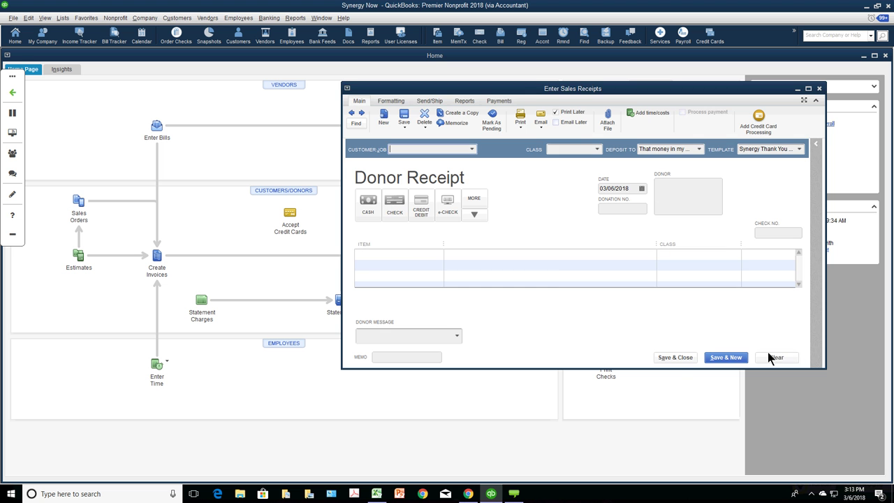
- Close the blank Donor Receipt, expand Account Balances and collapse Backup Status on the Home page
left_click(820, 89)
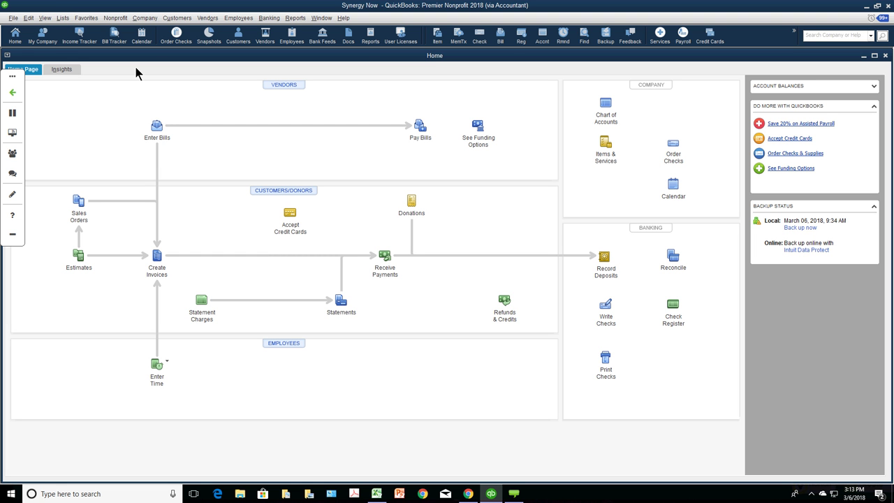
left_click(874, 86)
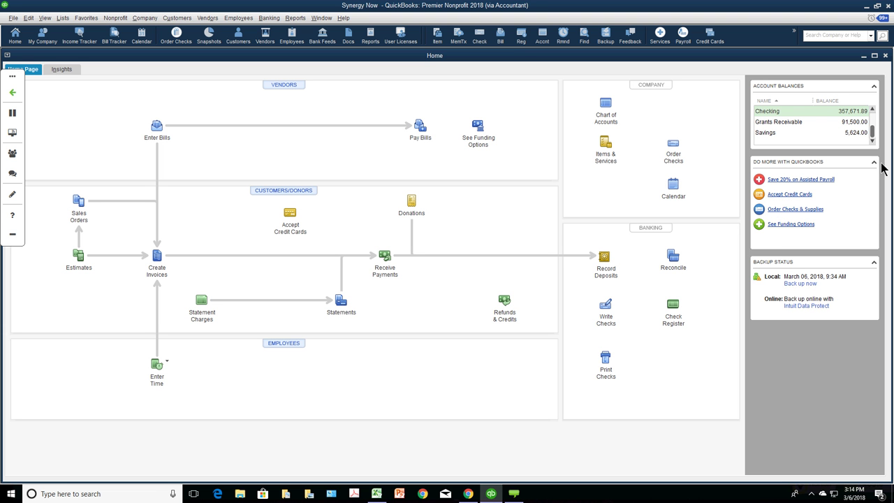
left_click(874, 262)
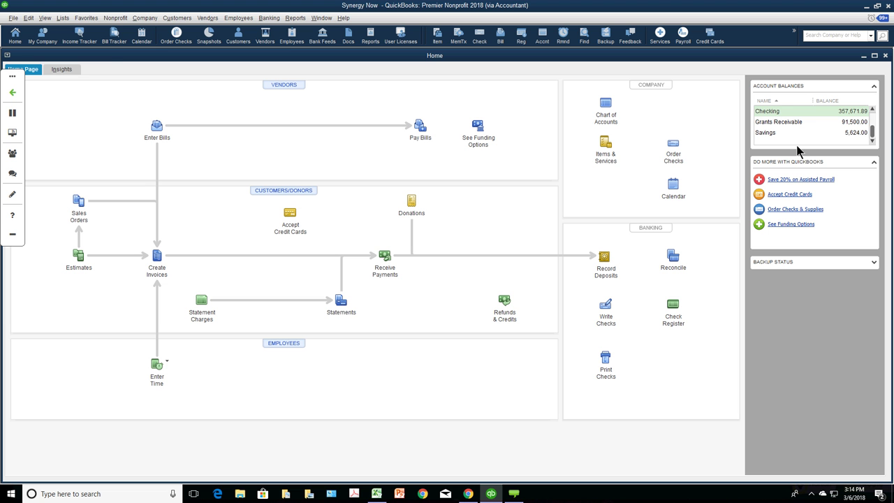
- Start a New Company from the File menu, then close the QuickBooks Desktop Setup window
left_click(15, 18)
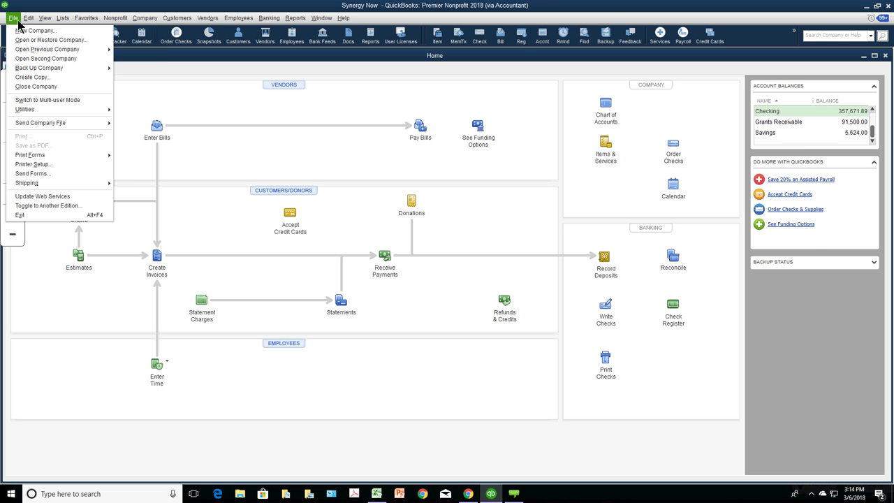
key("Escape")
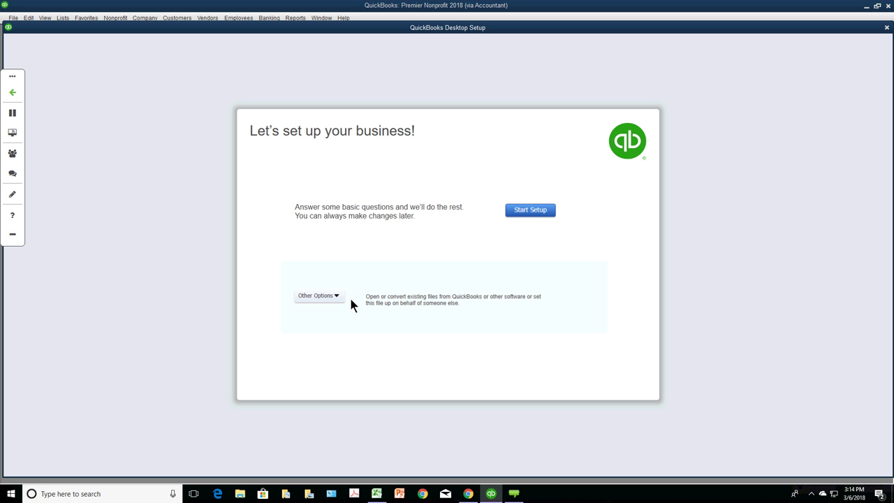
left_click(336, 296)
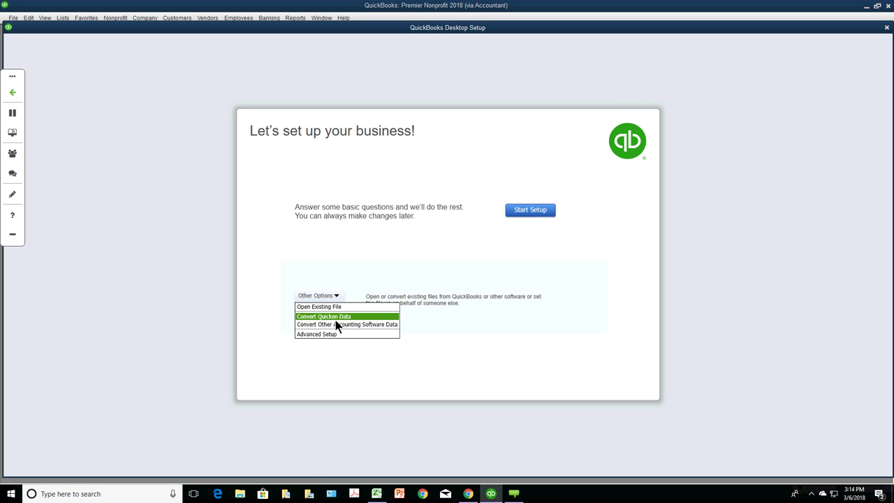
left_click(886, 30)
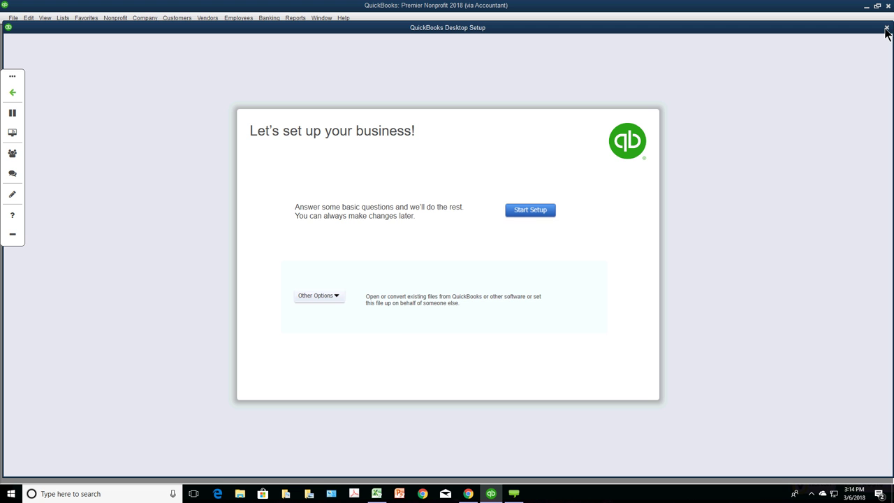
left_click(886, 30)
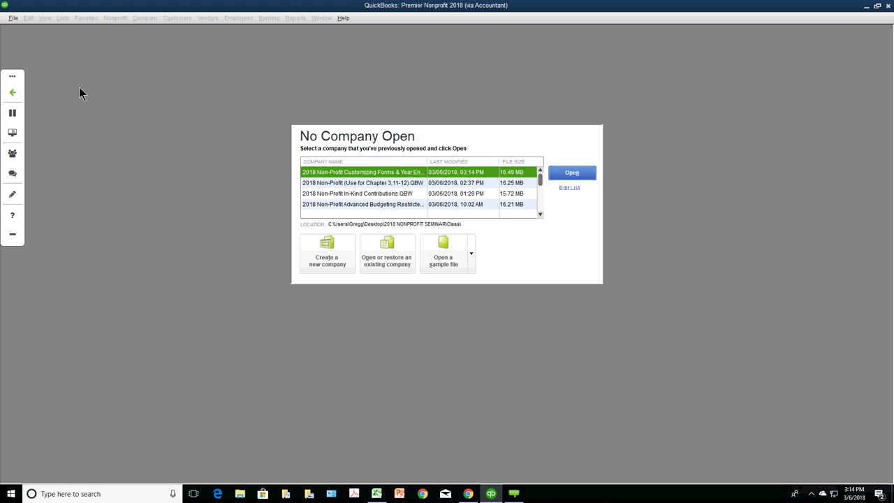
- Cancel the Open or Restore Company wizard and open 2018 Non-Profit In-Kind Contributions.QBW from the recent list
left_click(14, 18)
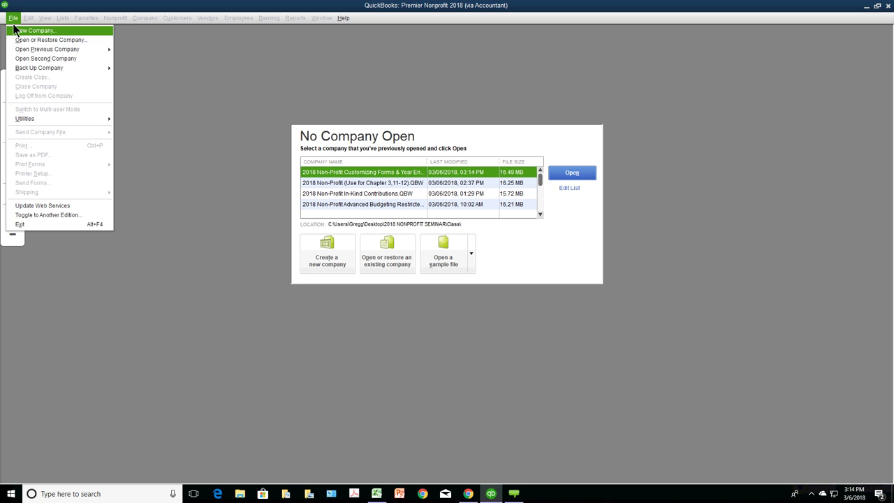
left_click(17, 40)
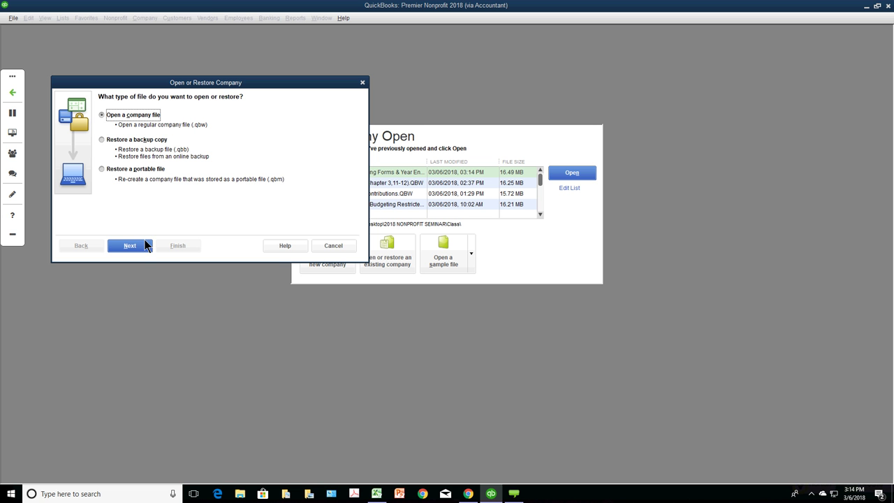
left_click(334, 246)
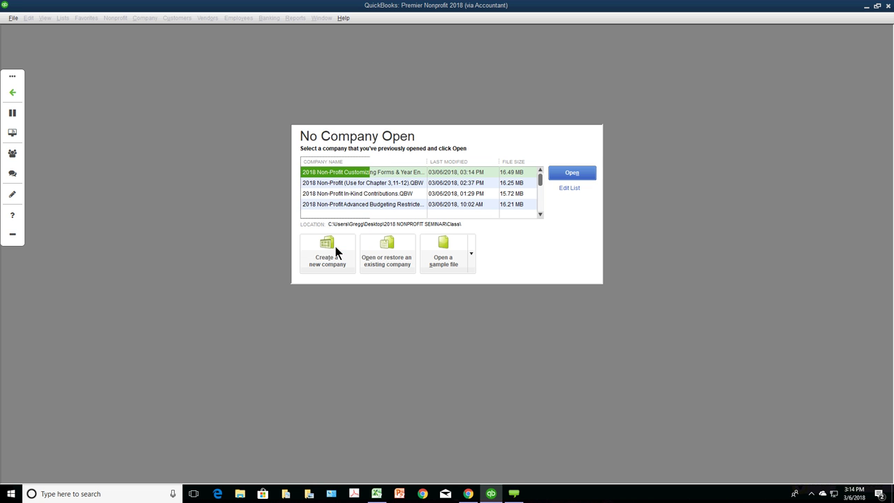
left_click(385, 194)
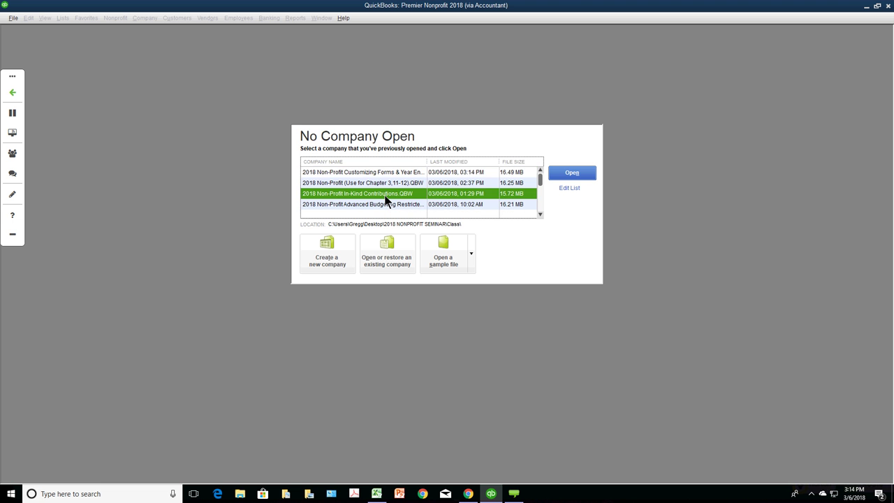
left_click(578, 174)
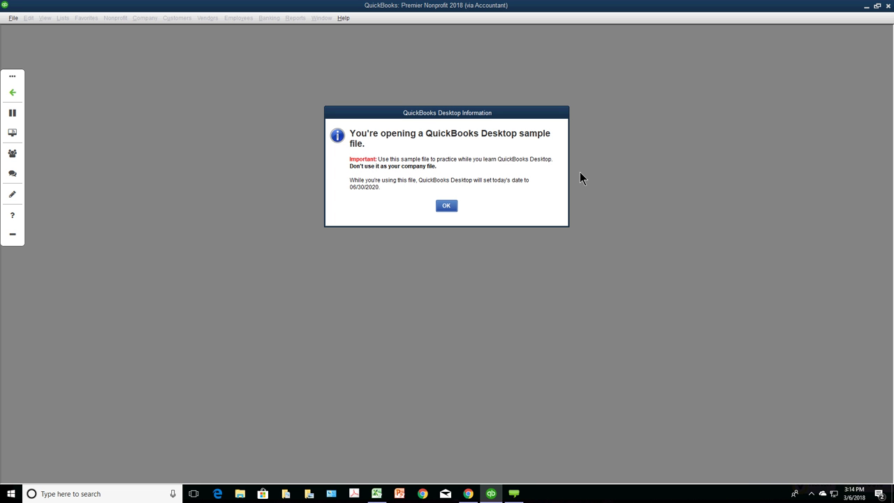
- Acknowledge the sample-file notice so the We Love Crazy Counseling Center file loads
left_click(447, 206)
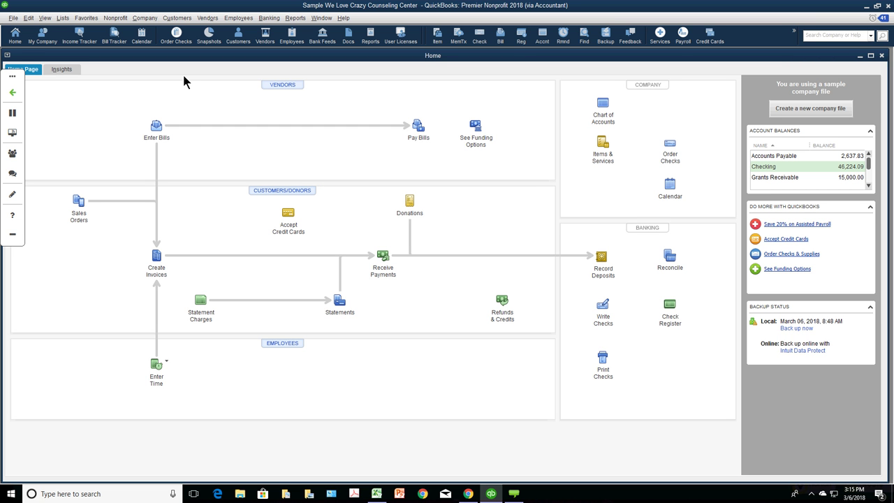
- Start a new journal entry with In-Kind Contributions on line one, then bring up the 898 rental prop workbook
left_click(139, 21)
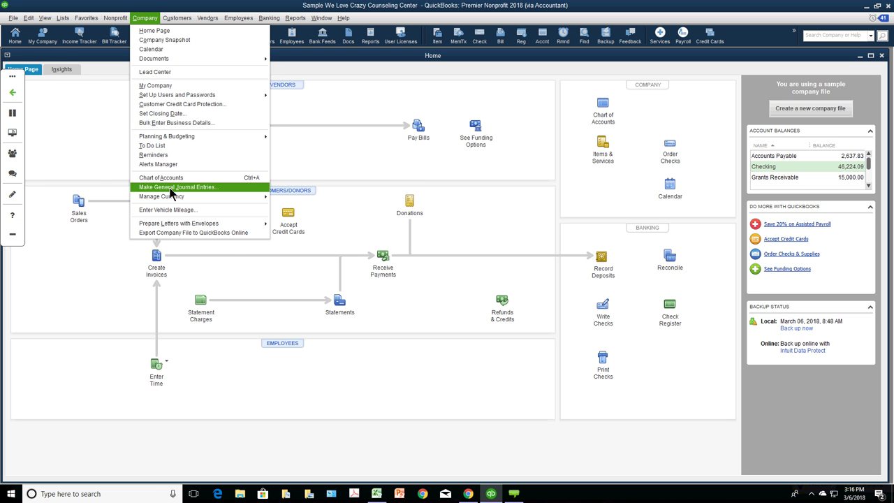
left_click(171, 187)
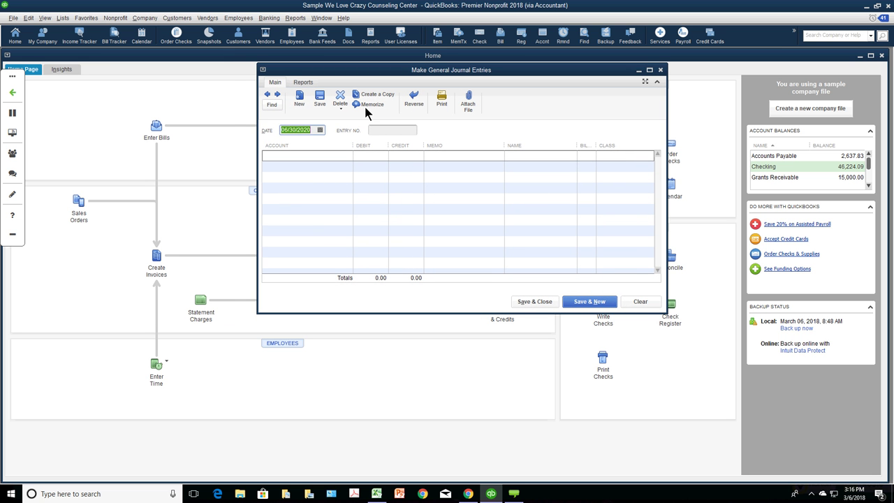
left_click(347, 157)
left_click(348, 155)
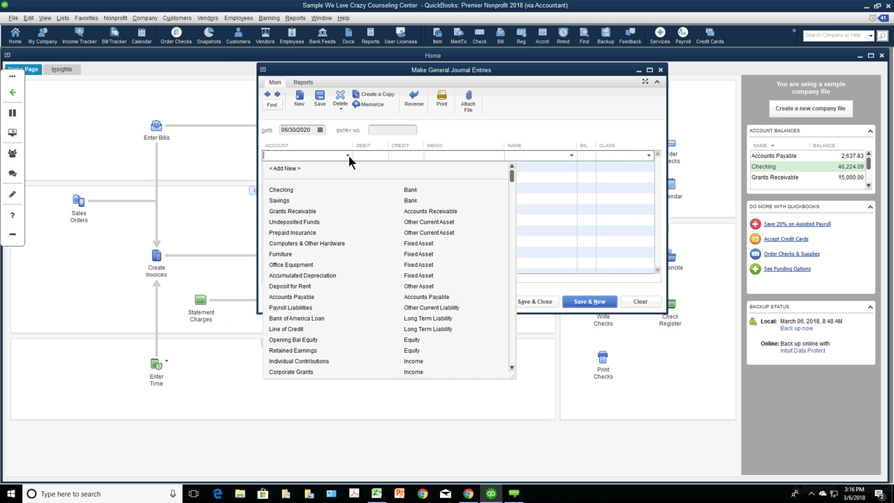
left_click_drag(511, 175, 510, 229)
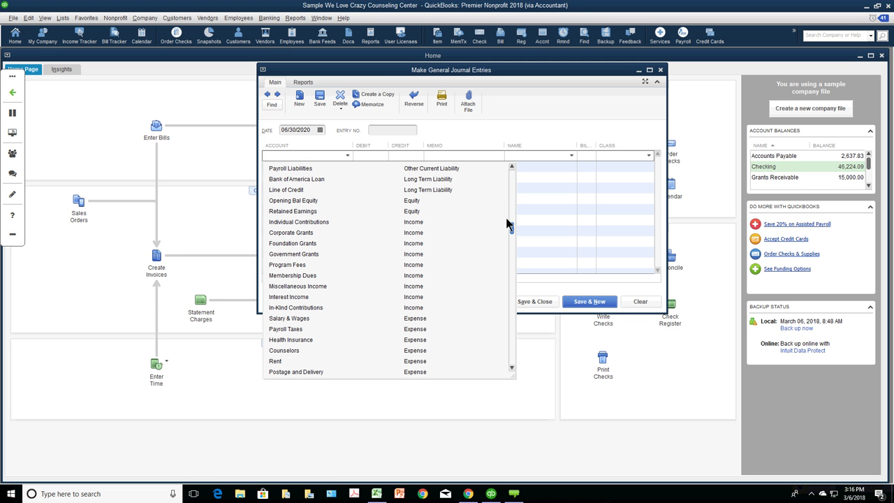
left_click(289, 307)
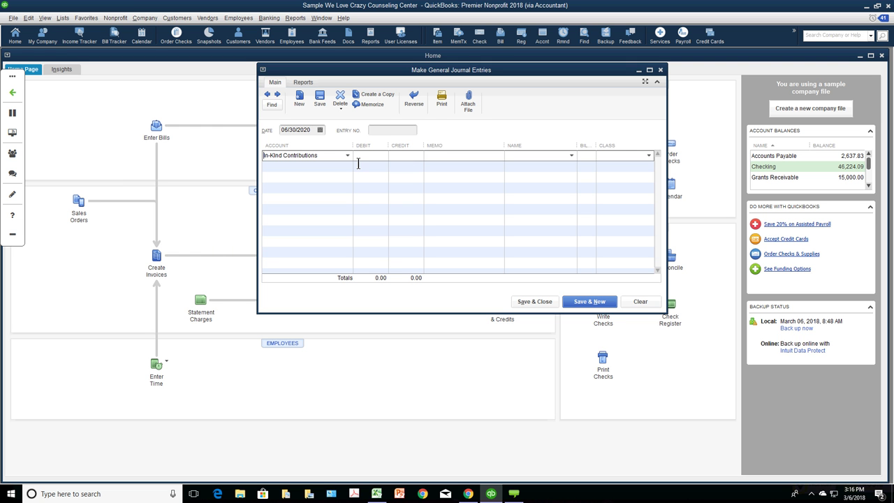
left_click(344, 156)
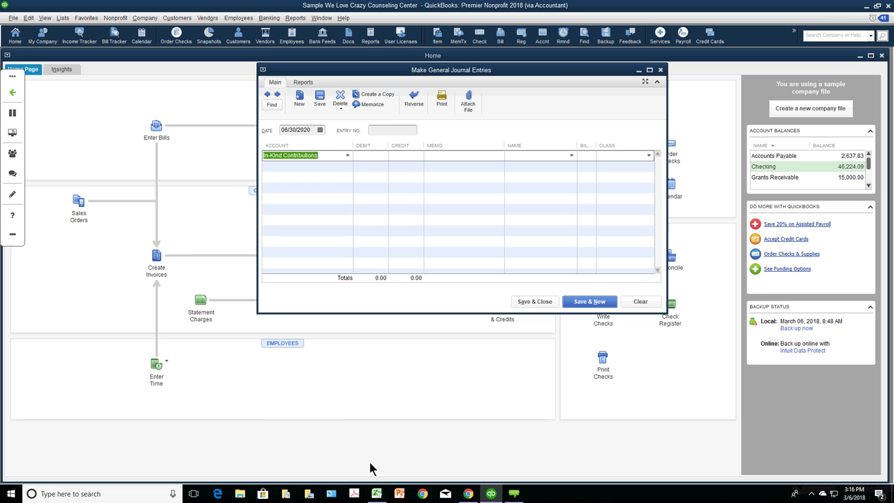
left_click(377, 495)
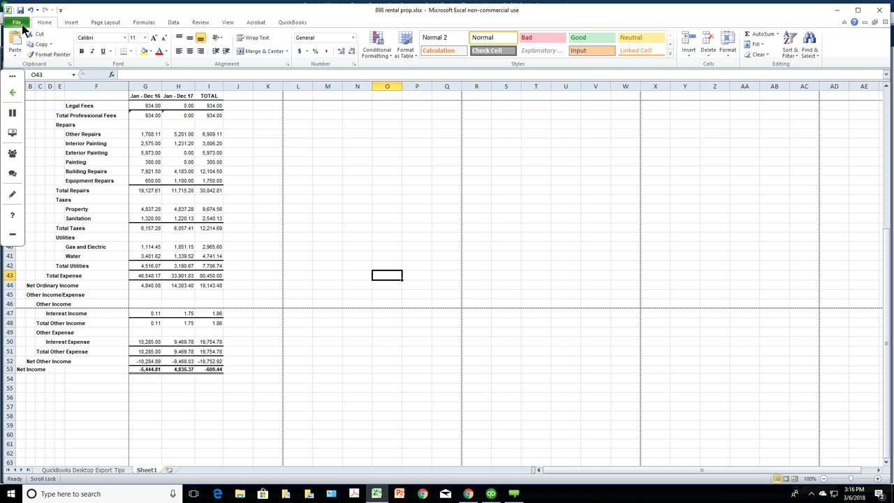
- Show Excel's Recent Workbooks list from the File tab and browse through its entries
left_click(22, 26)
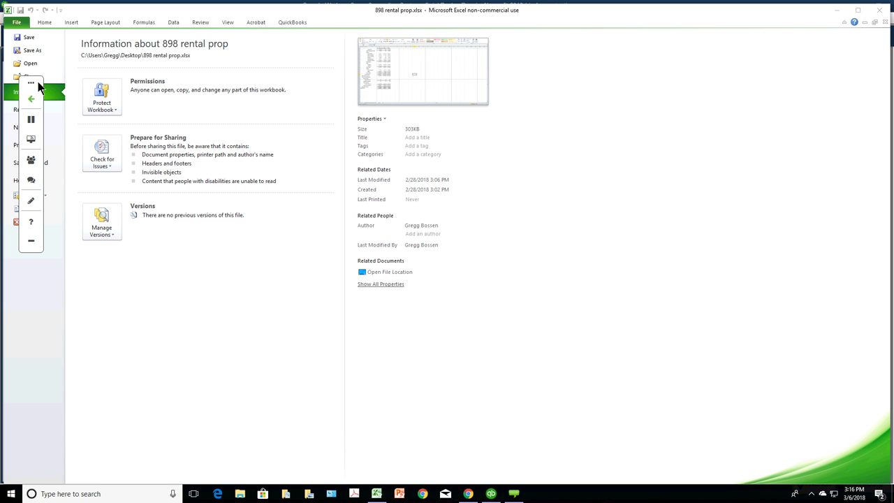
left_click_drag(20, 78, 663, 170)
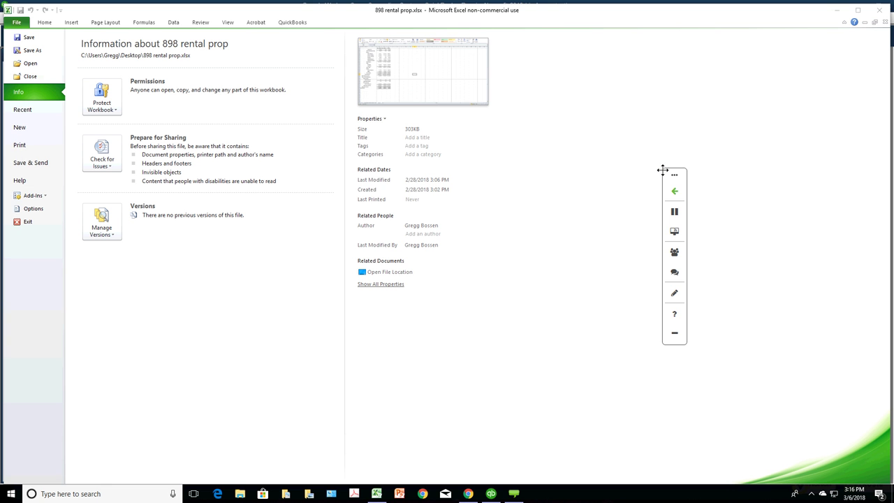
left_click(21, 112)
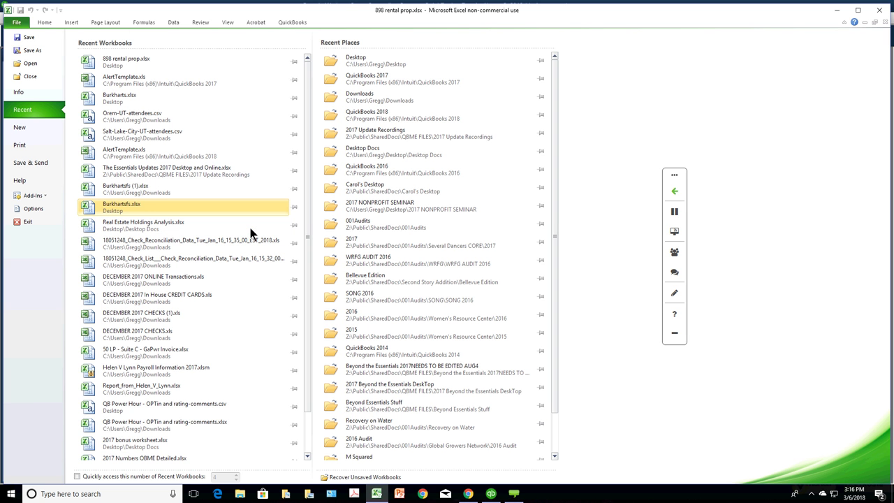
key("Up")
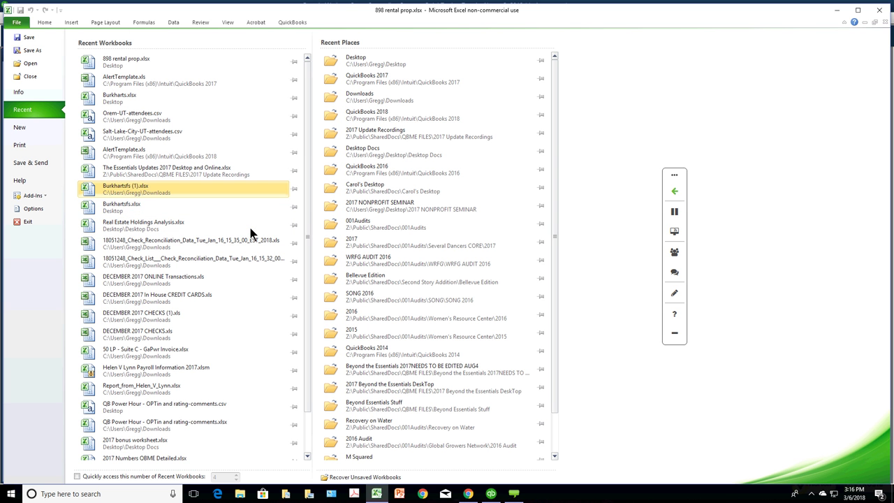
key("Up")
key("Up")
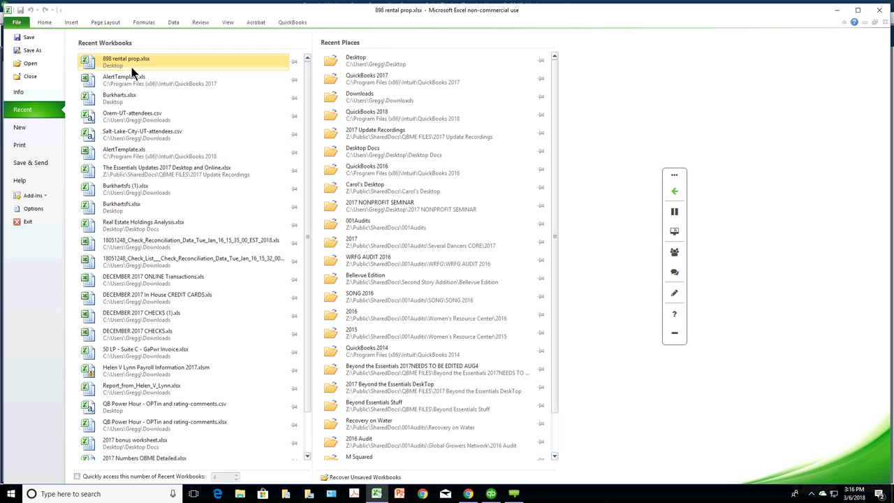
key("Down")
key("Down")
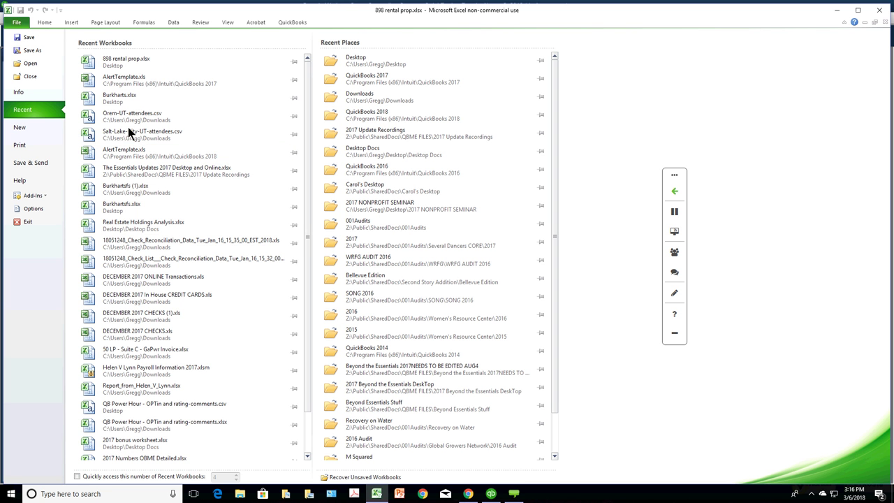
scroll(134, 183, "down", 2)
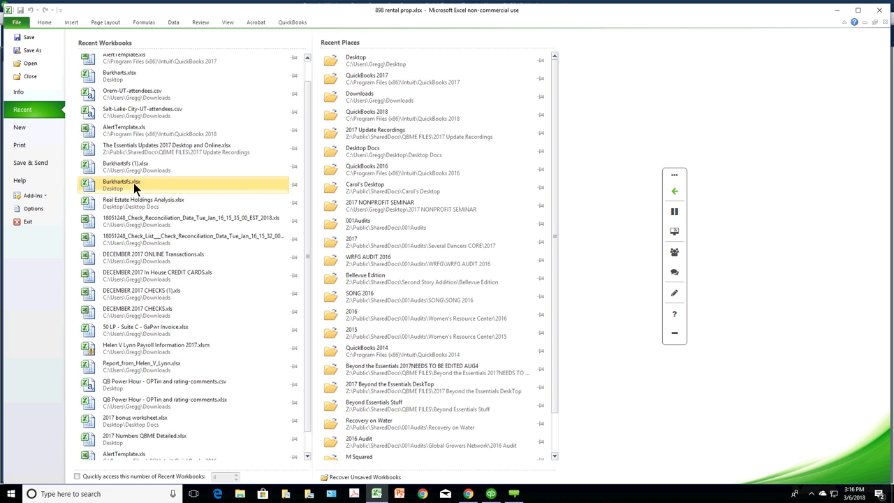
- Open the Pregnant Alice.xlsx debit/credit chart, then return to the QuickBooks journal entry
left_click(93, 494)
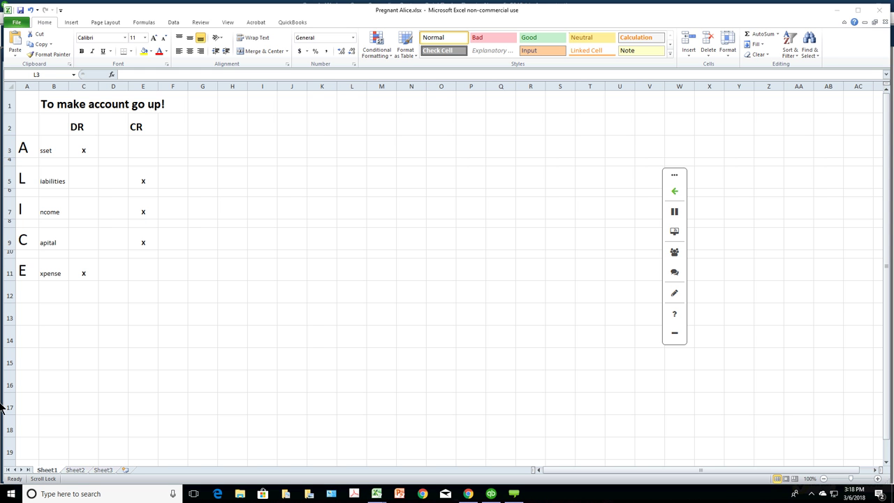
left_click(493, 488)
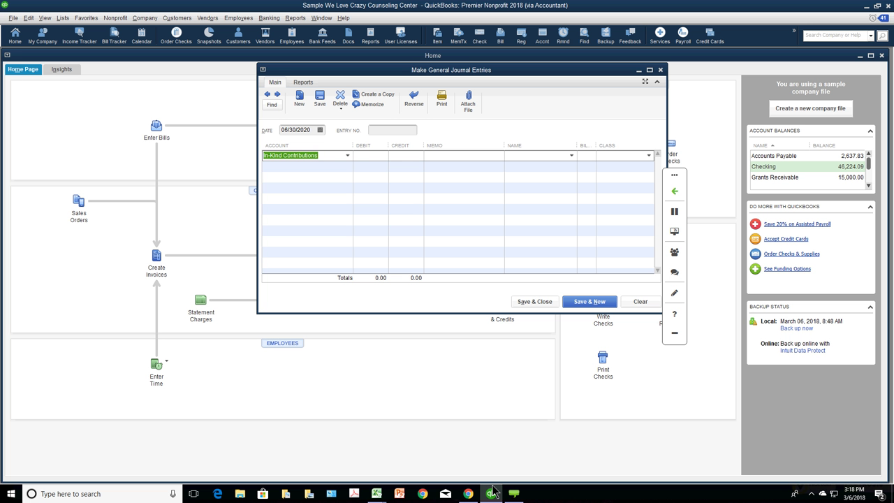
- Enter an 800.00 credit on the In-Kind Contributions line
left_click(404, 157)
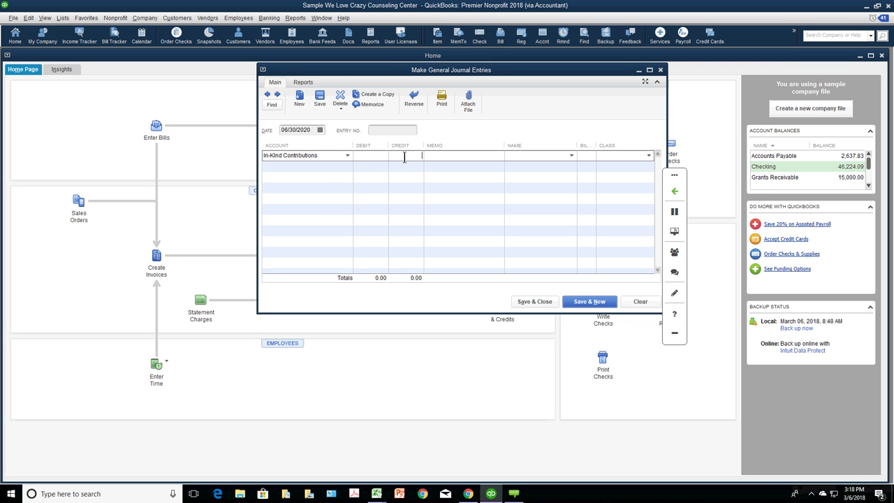
type("800.00")
left_click(349, 167)
- Charge line two to Counselors, then close the entry without recording it
left_click(347, 167)
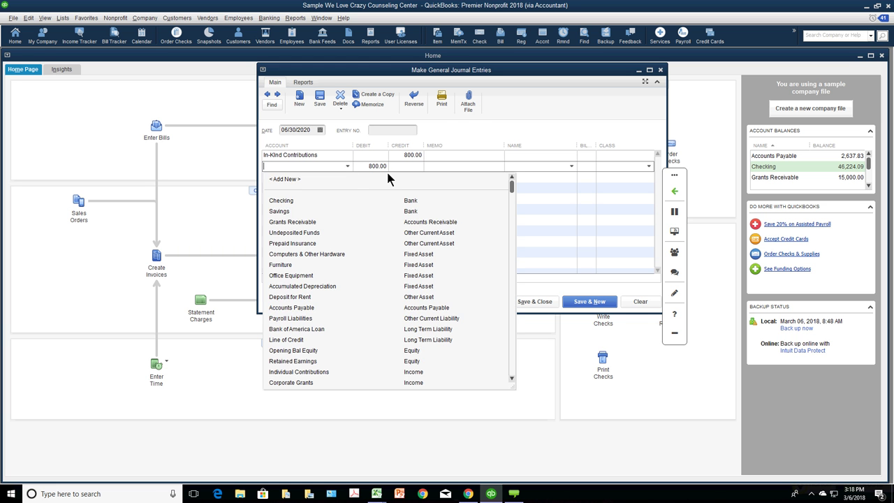
left_click_drag(512, 183, 510, 208)
scroll(506, 221, "down", 2)
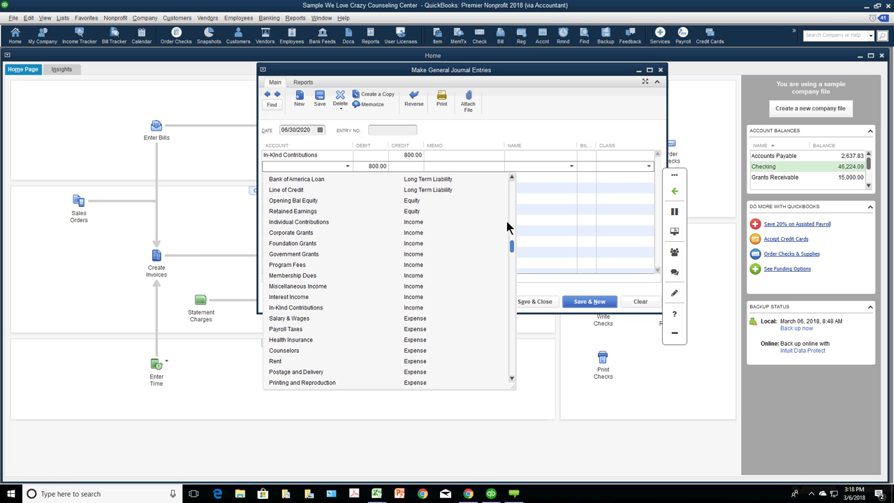
scroll(502, 244, "down", 1)
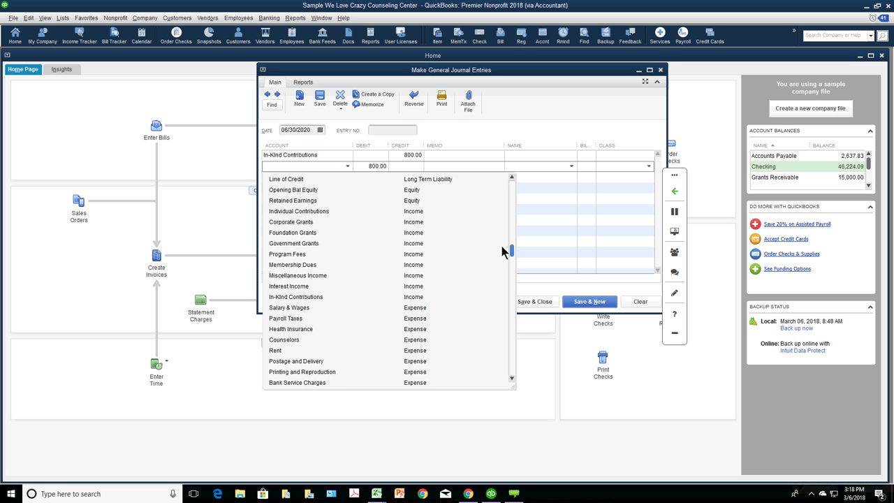
left_click(320, 339)
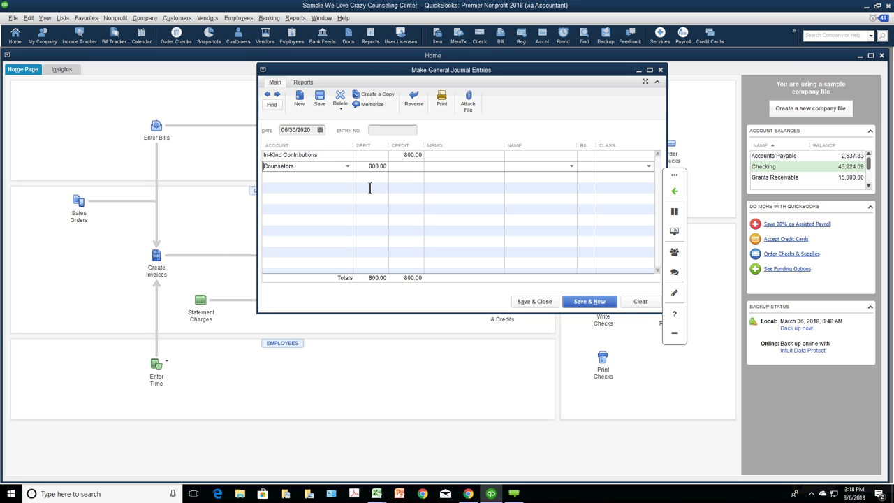
left_click(347, 166)
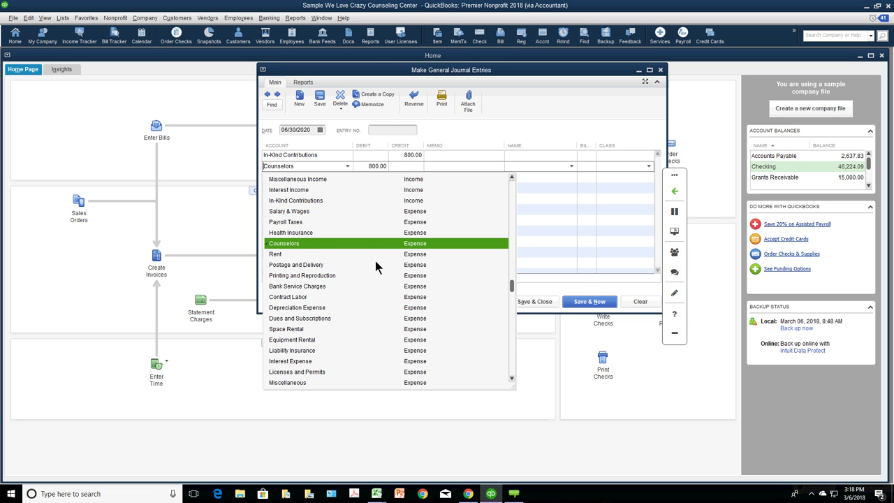
left_click(320, 243)
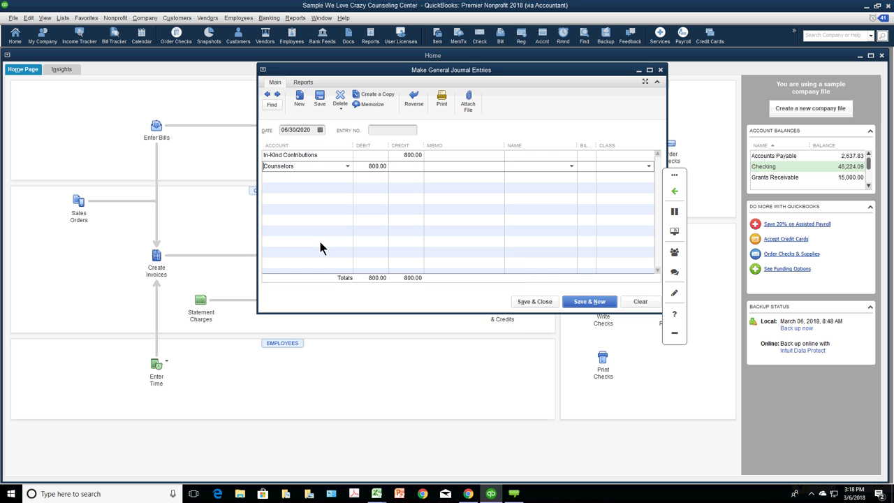
key("Escape")
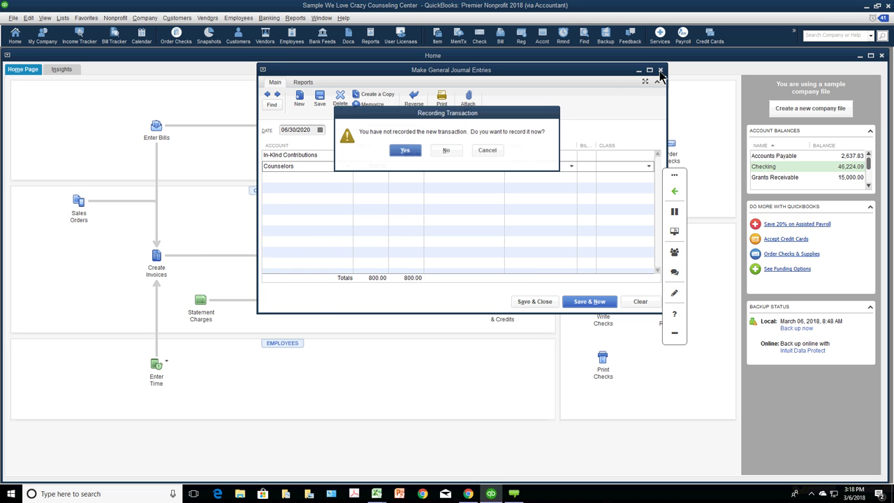
left_click(451, 153)
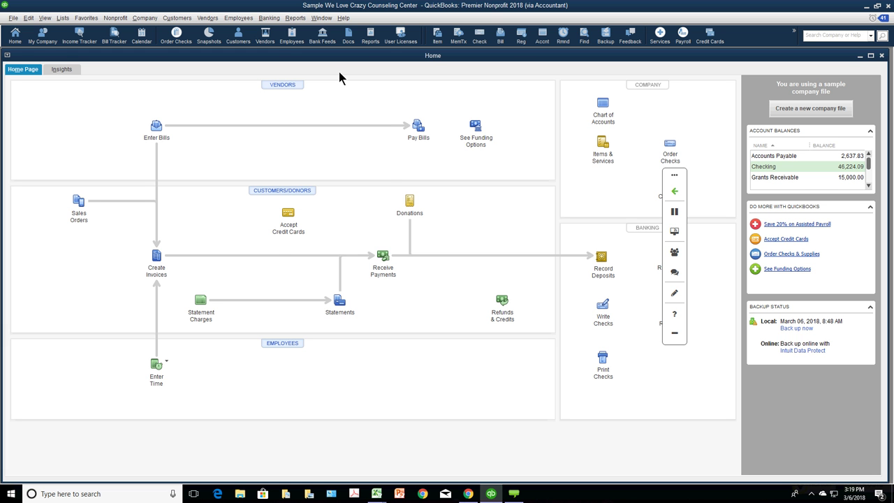
- Run the Budget vs. Actual report using the FY2019-20 Profit & Loss by Account budget
left_click(295, 18)
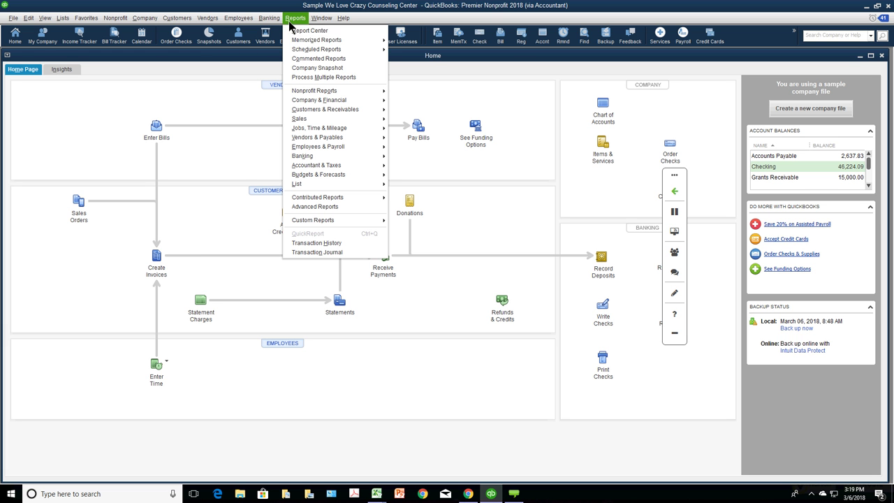
key("Down")
key("Down")
key("Down")
key("Down")
key("Down")
key("Down")
key("Down")
key("Down")
key("Down")
key("Down")
key("Down")
key("Down")
key("Down")
key("Down")
key("Down")
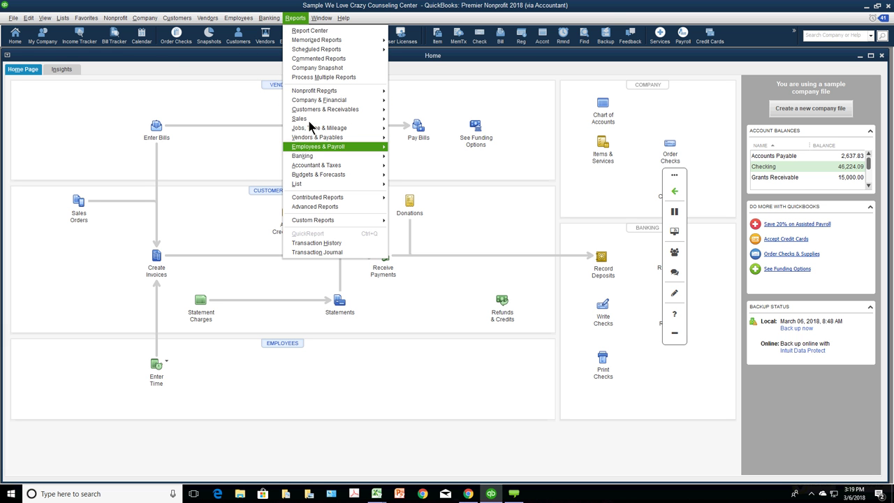
mouse_move(308, 167)
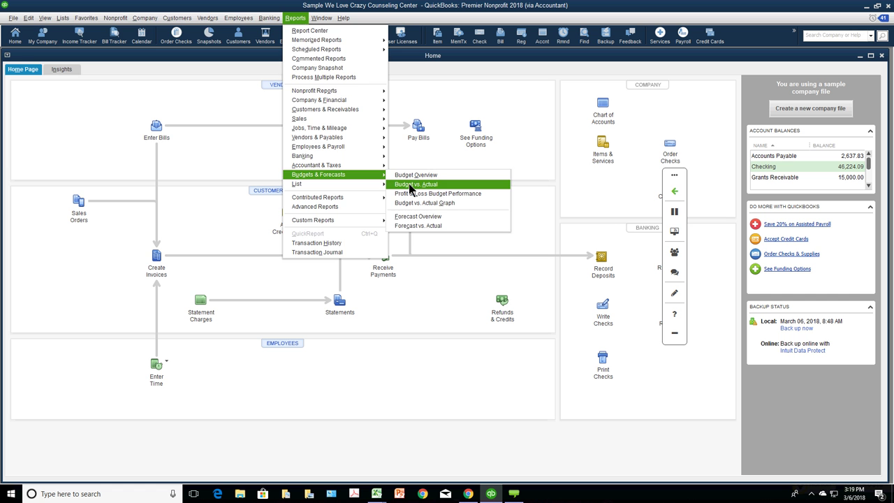
left_click(408, 183)
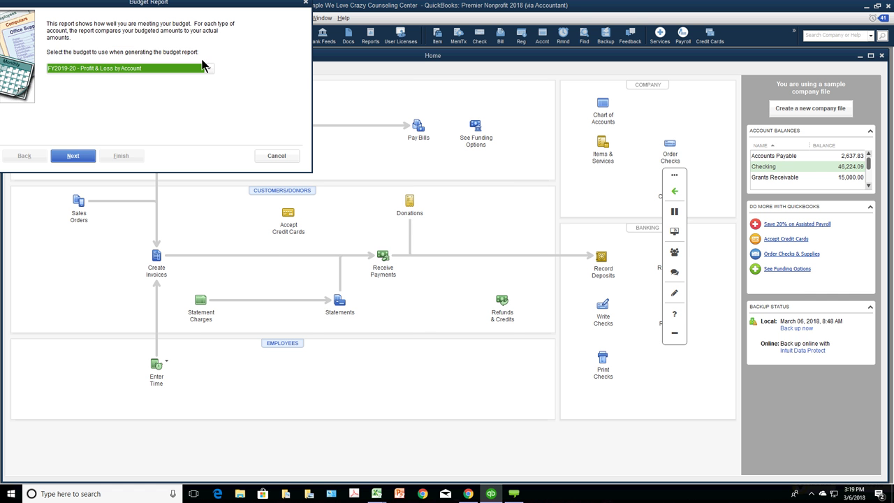
left_click(88, 153)
key("Return")
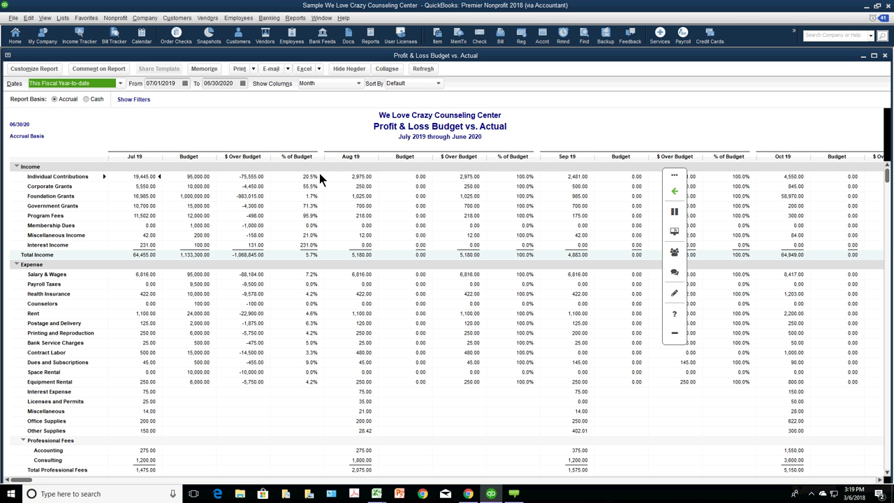
- Show only the Total column, collapse subaccounts, and shrink the report window over the Home page
left_click(359, 83)
left_click(346, 96)
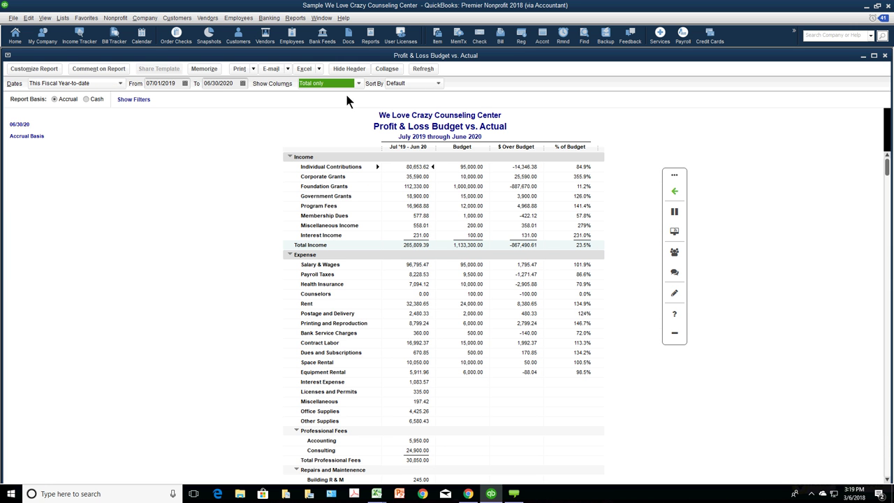
left_click(386, 69)
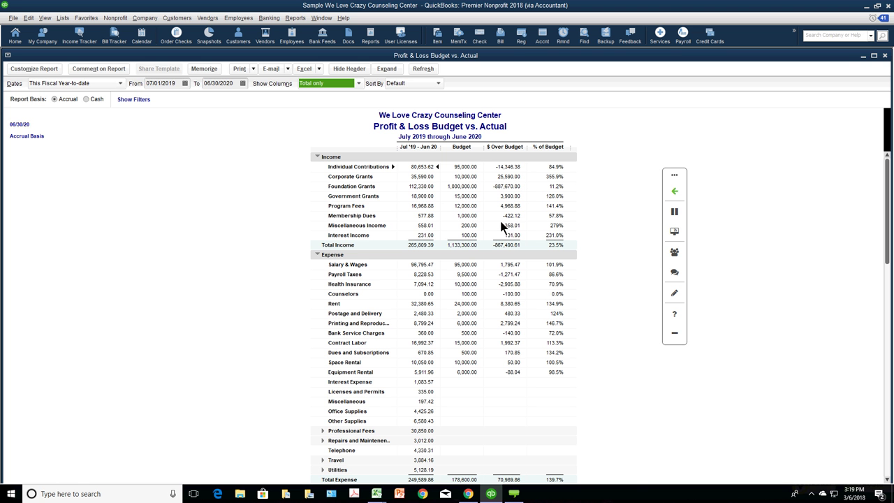
left_click_drag(433, 55, 422, 295)
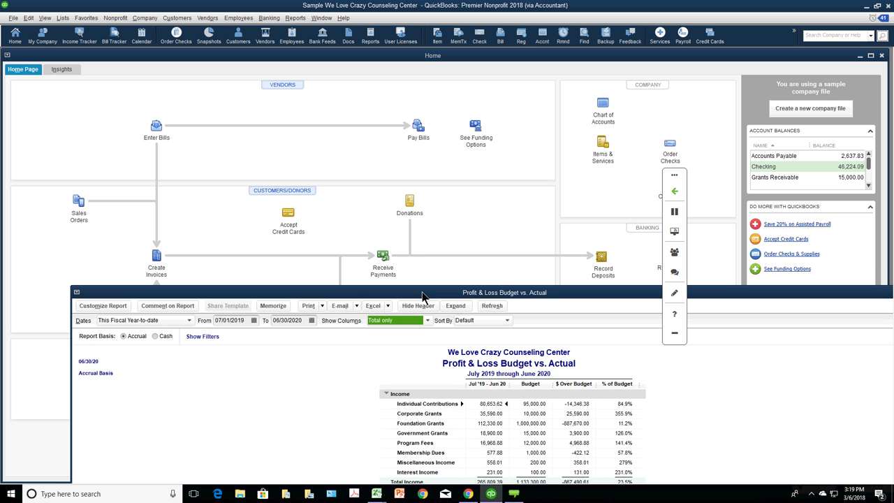
- In a new journal entry, credit In-Kind Contributions 800.00 and put Counselors on line two
left_click(158, 18)
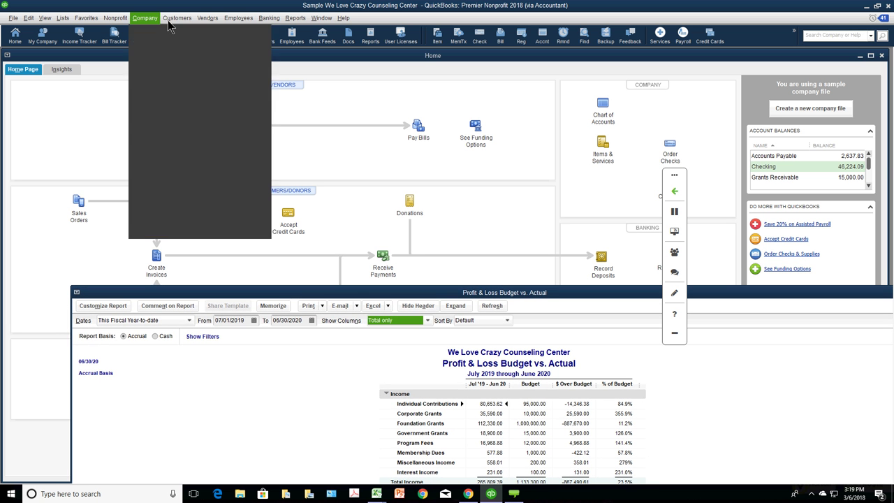
left_click(174, 187)
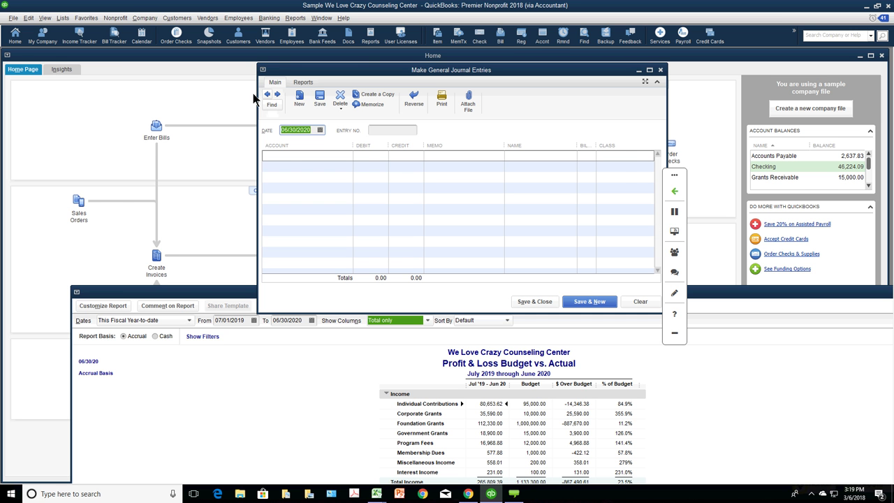
left_click(267, 94)
left_click(266, 95)
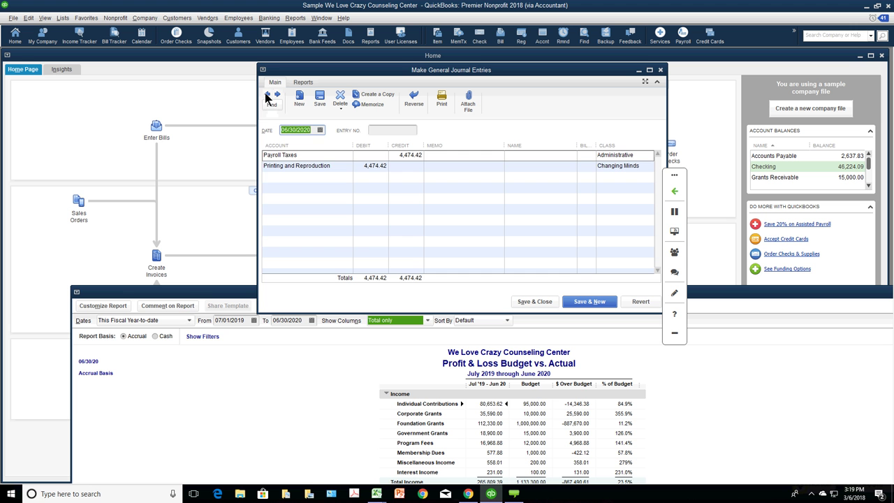
left_click(276, 93)
left_click(338, 157)
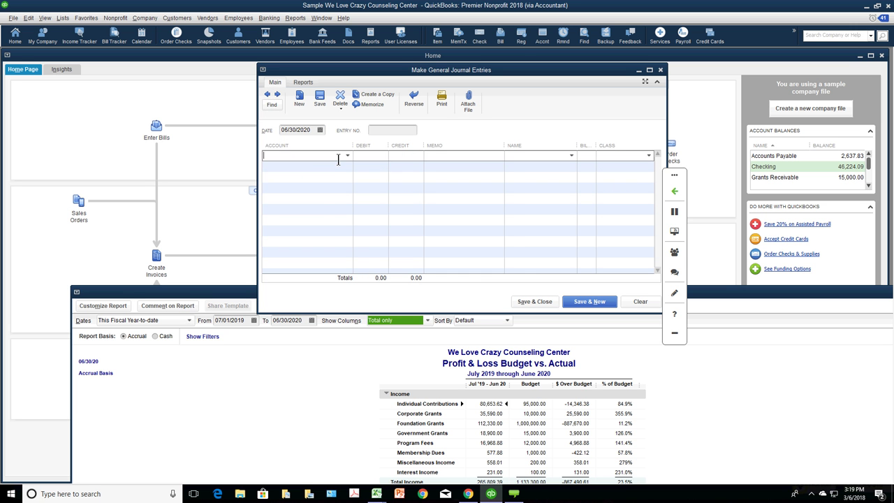
type("I")
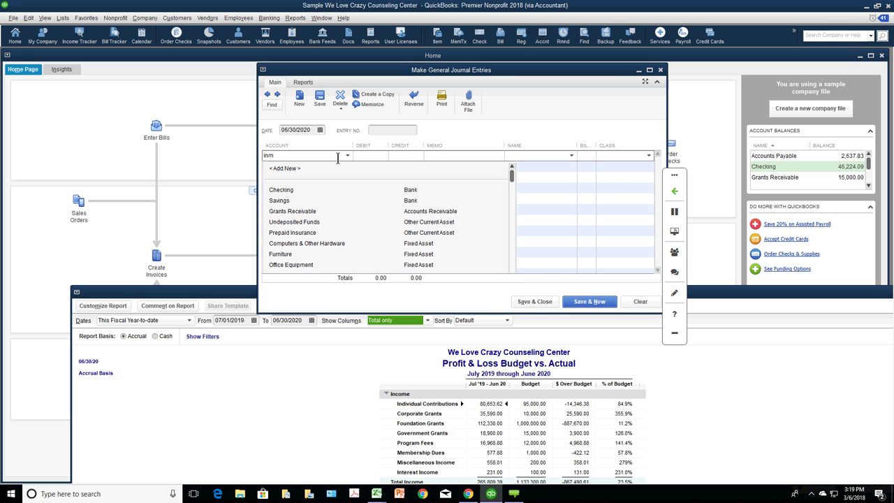
key("Tab")
key("Tab")
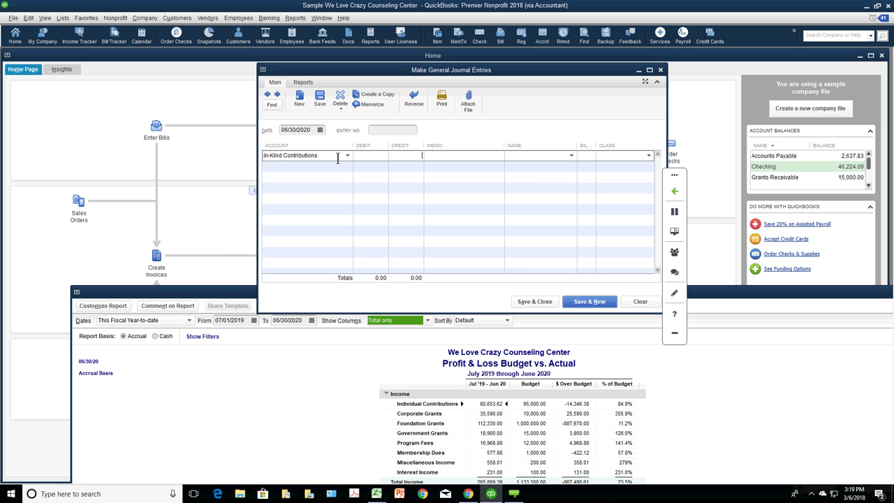
type("800.")
key("Tab")
left_click(339, 168)
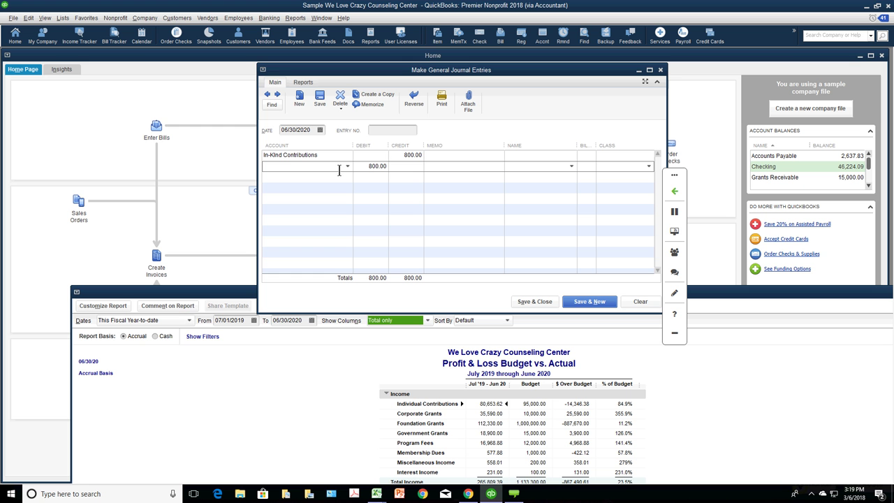
type("Counselors")
- Assign class Counseling Center to both lines and save the entry
left_click(650, 155)
left_click(649, 155)
left_click(629, 179)
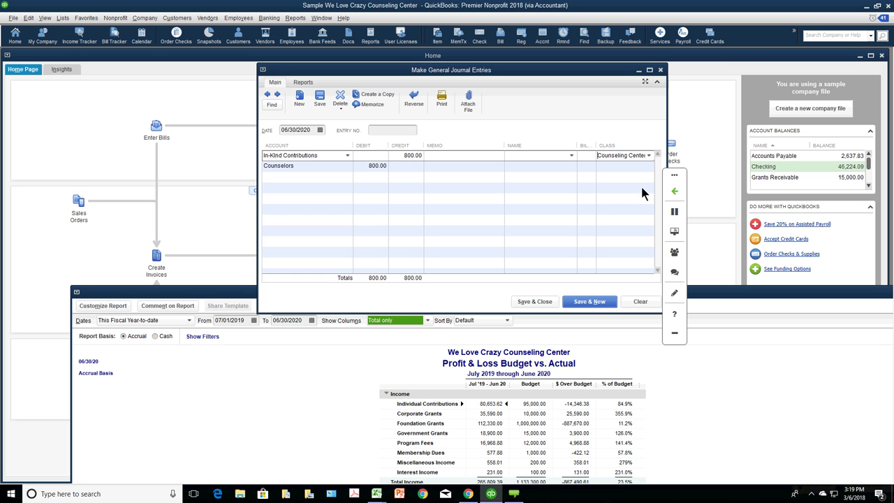
left_click(646, 169)
left_click(645, 169)
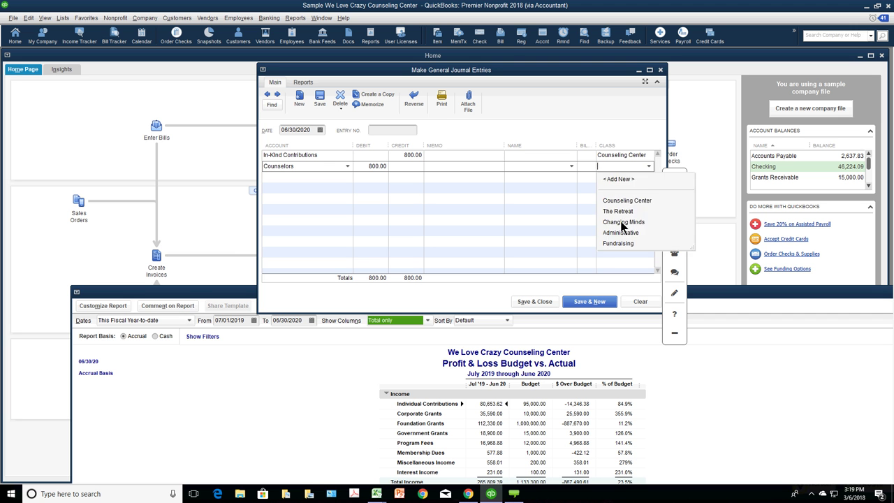
left_click(626, 200)
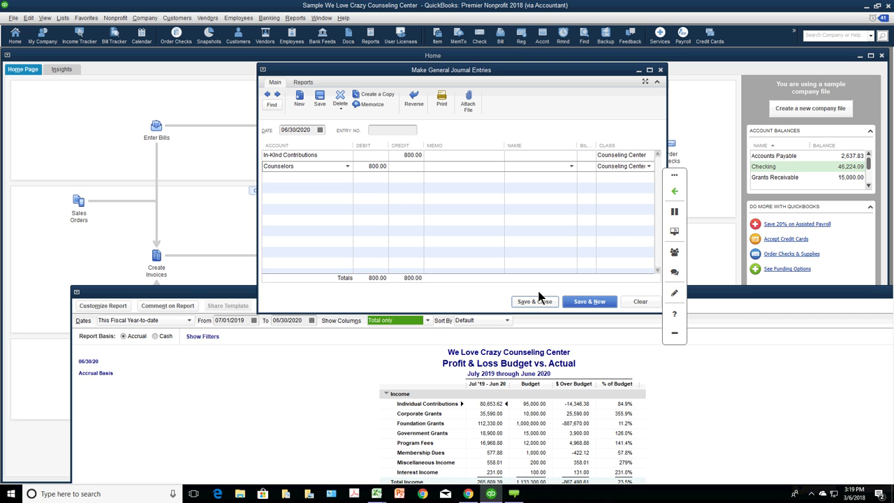
left_click(539, 297)
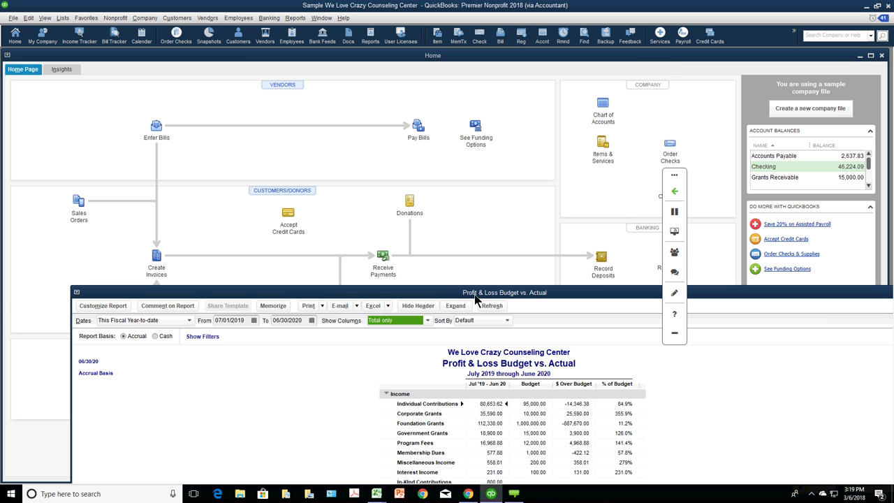
- Enlarge the report to review the 800.00 In-Kind Contributions line, then close it
left_click_drag(444, 110, 397, 72)
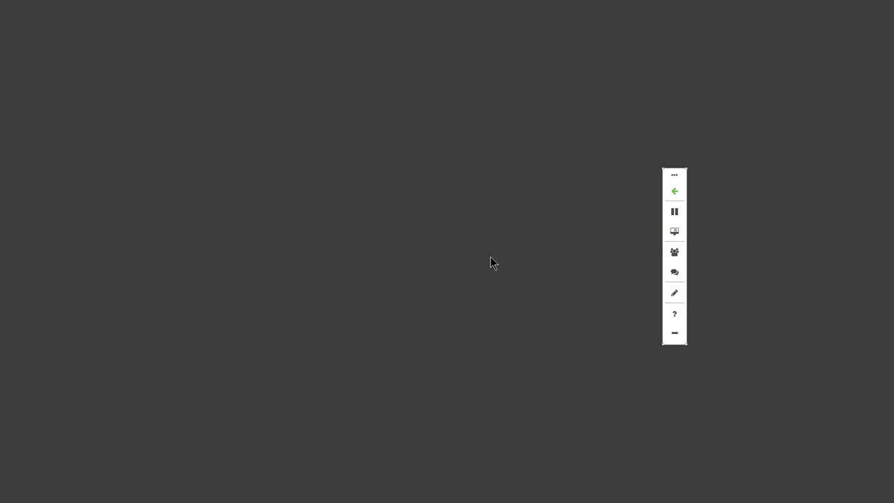
left_click_drag(480, 258, 464, 257)
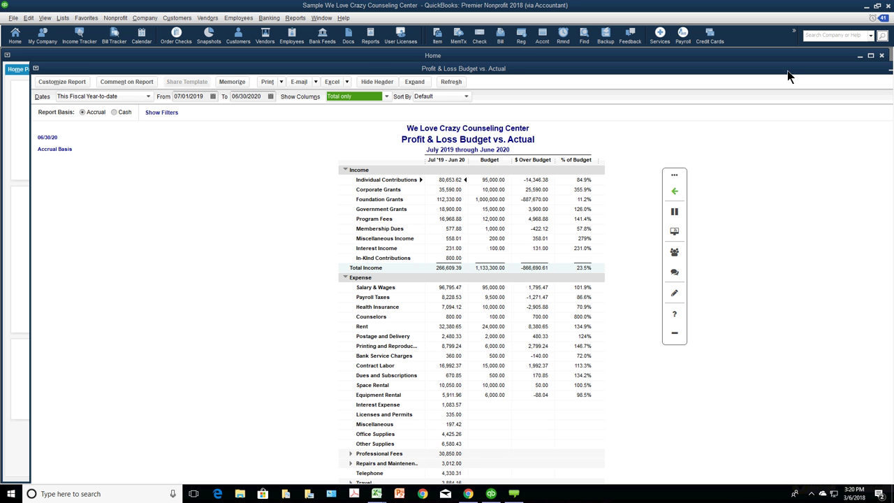
left_click_drag(787, 70, 691, 97)
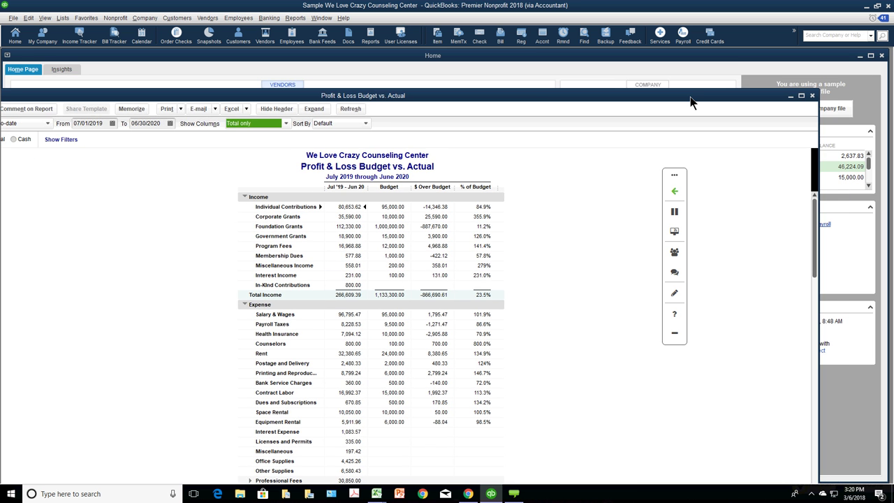
left_click(813, 96)
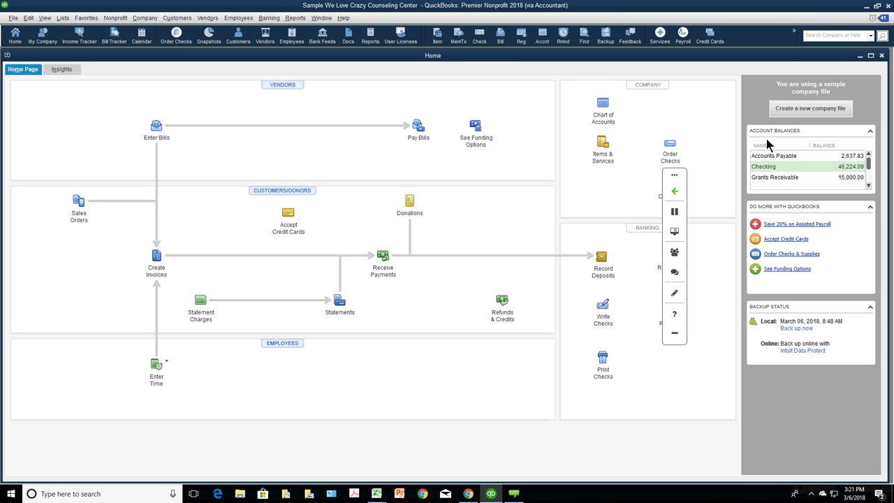
left_click(410, 202)
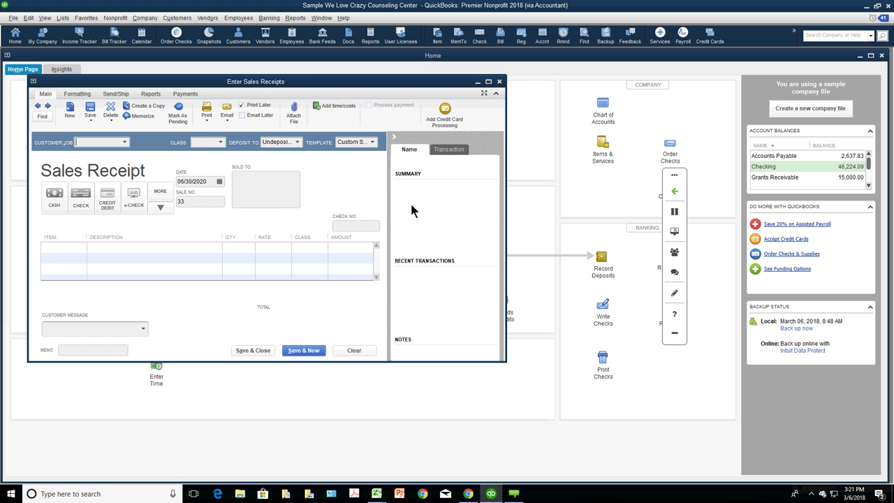
left_click(498, 81)
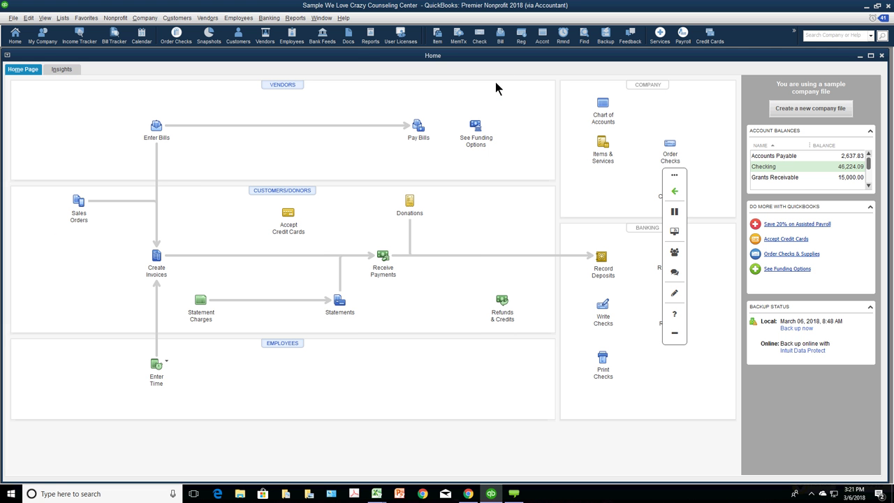
left_click(270, 18)
left_click(278, 28)
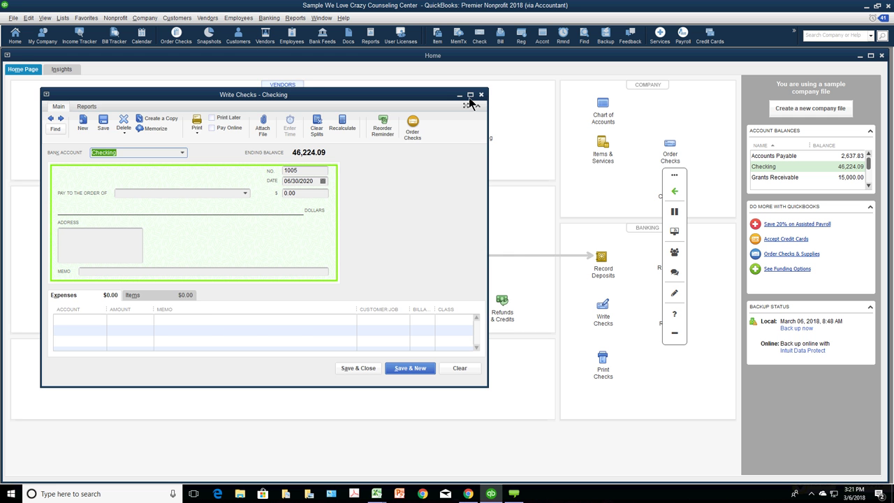
key("Escape")
key("alt+c")
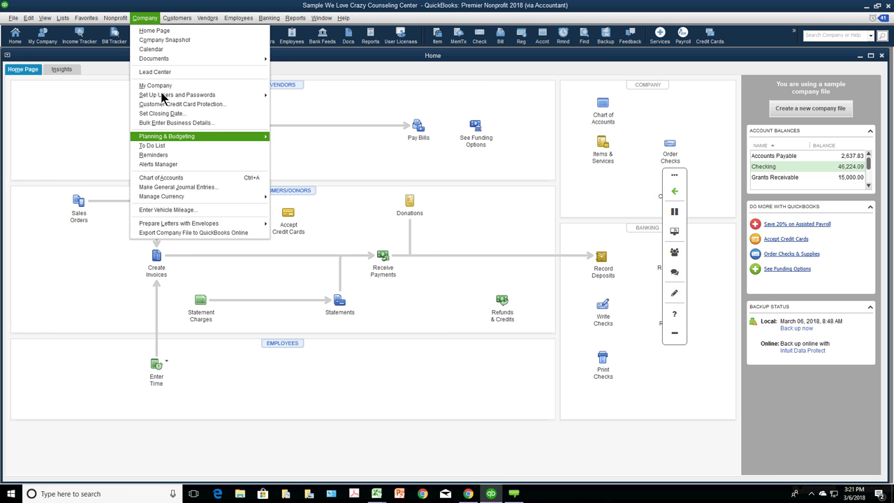
left_click(171, 185)
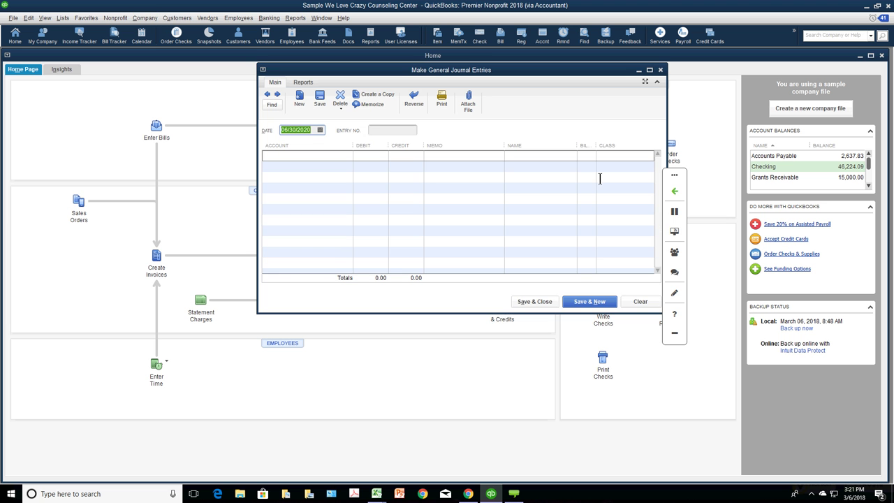
left_click(600, 178)
left_click(572, 156)
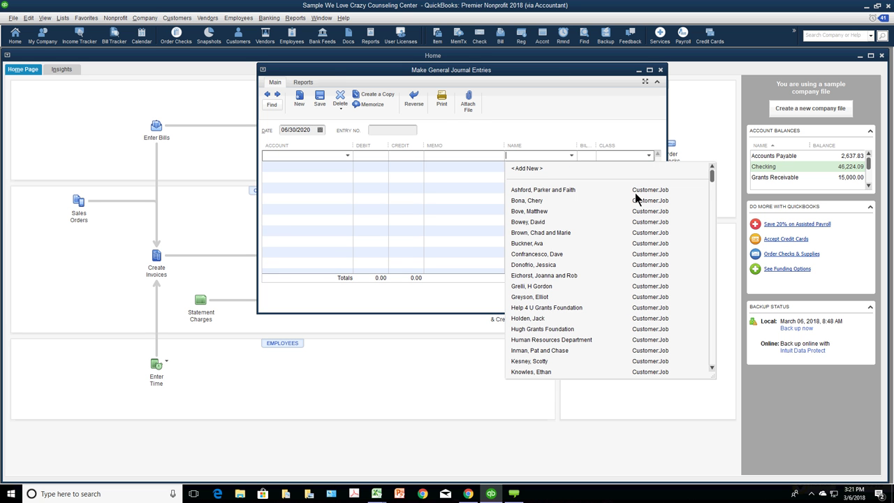
left_click_drag(712, 183, 712, 221)
scroll(711, 221, "up", 5)
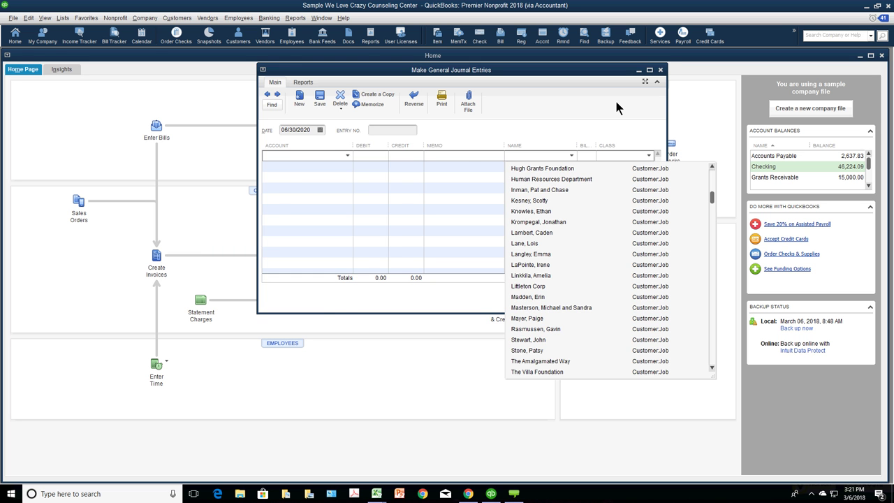
left_click(660, 70)
left_click(660, 70)
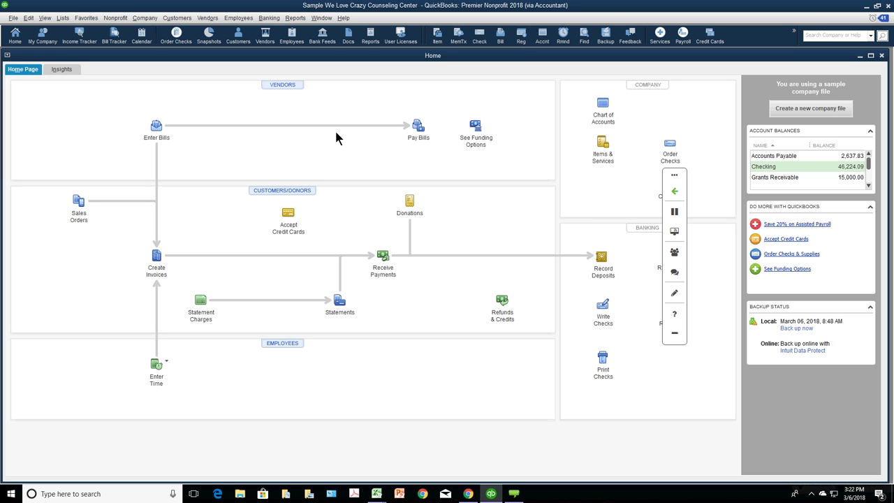
- Open the Sample Synergy Now company file and accept the sample file notice
left_click(13, 18)
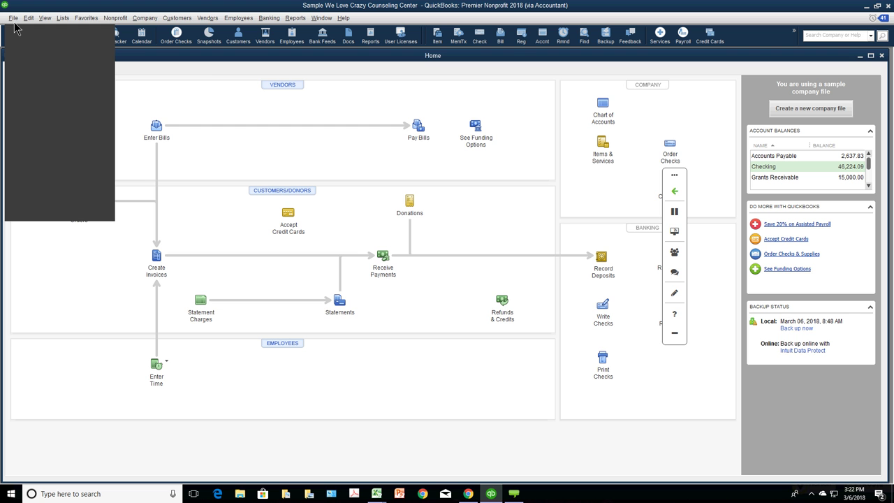
left_click(204, 64)
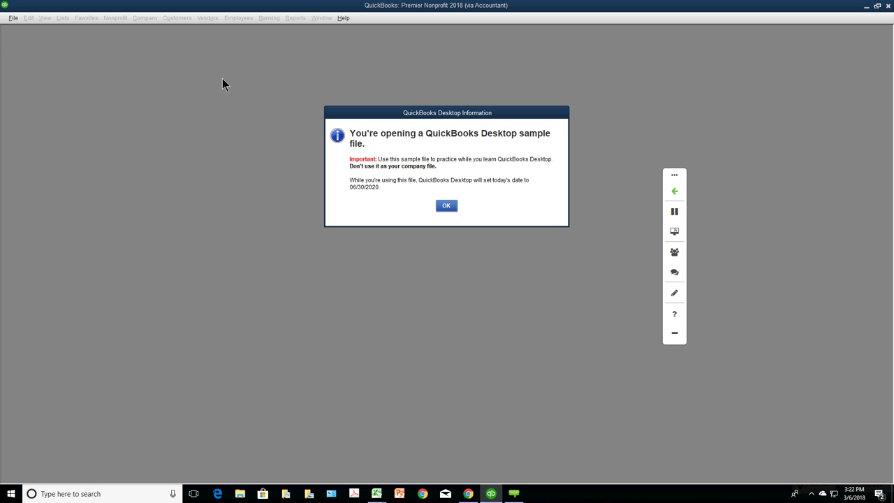
left_click(444, 207)
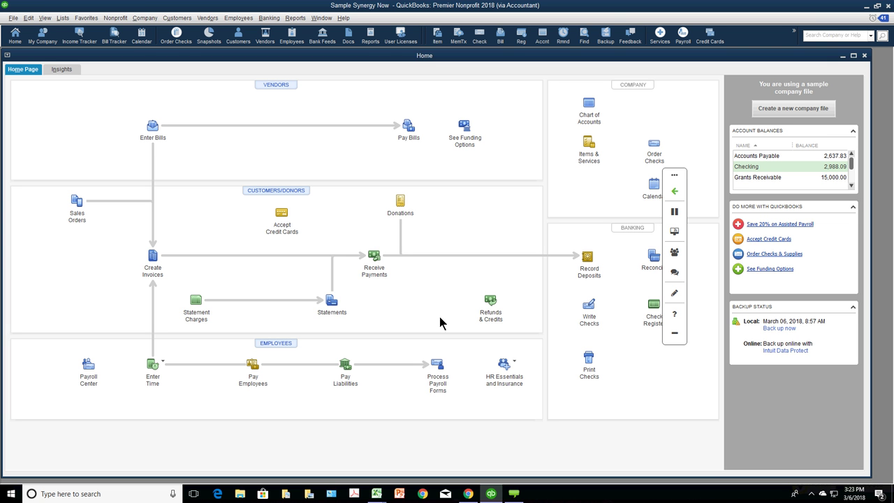
left_click(589, 308)
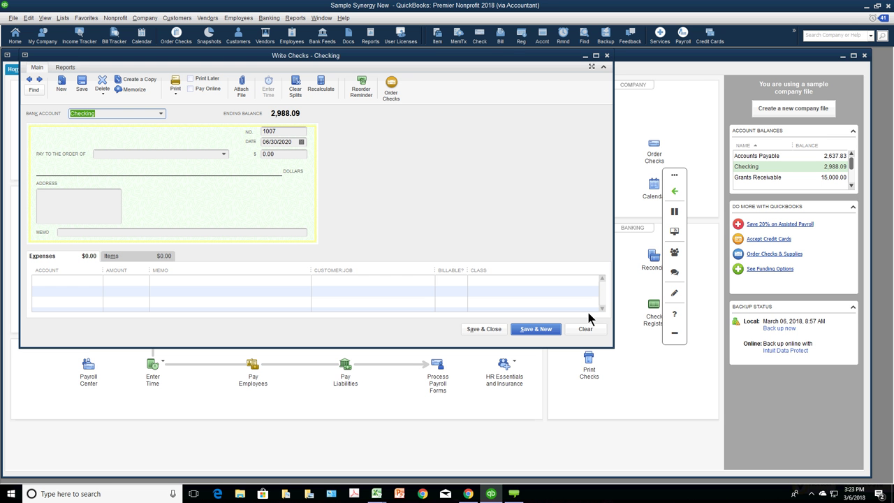
left_click_drag(372, 61, 456, 62)
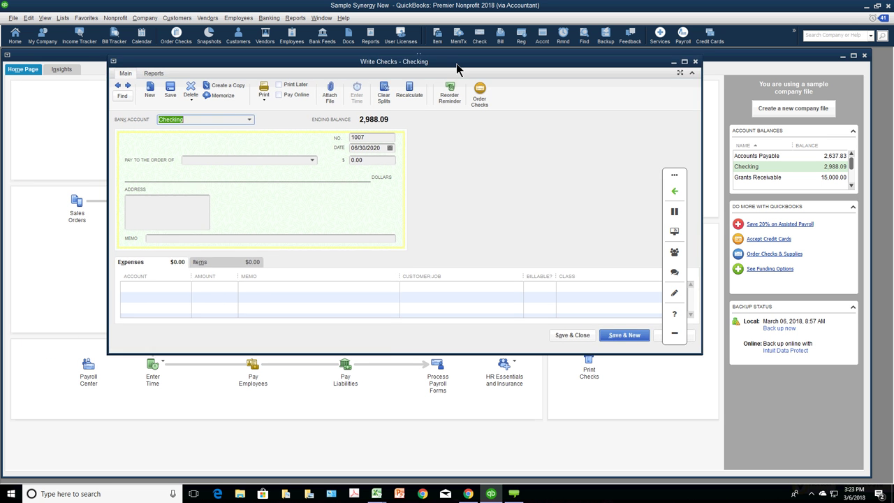
left_click_drag(668, 174, 817, 168)
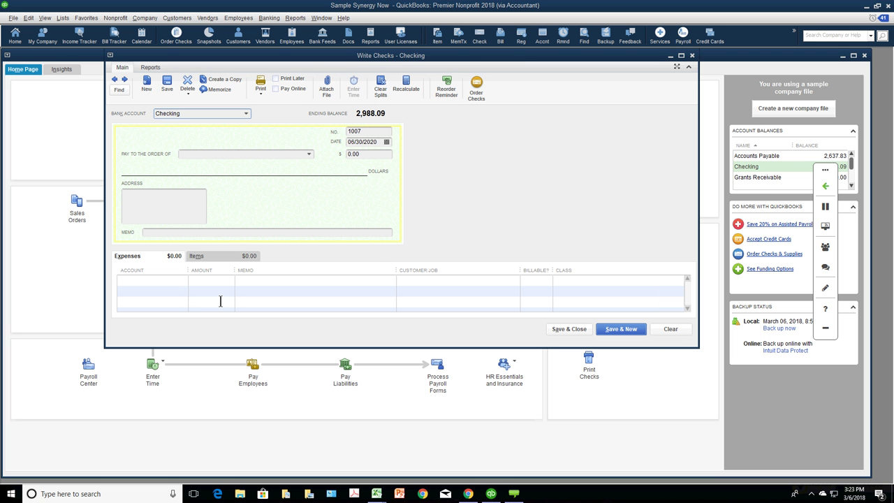
left_click(183, 282)
left_click(183, 281)
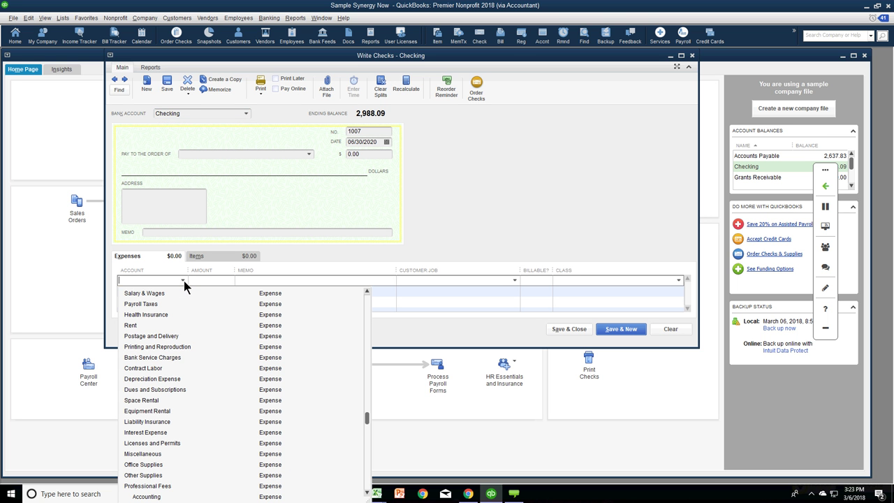
left_click(176, 335)
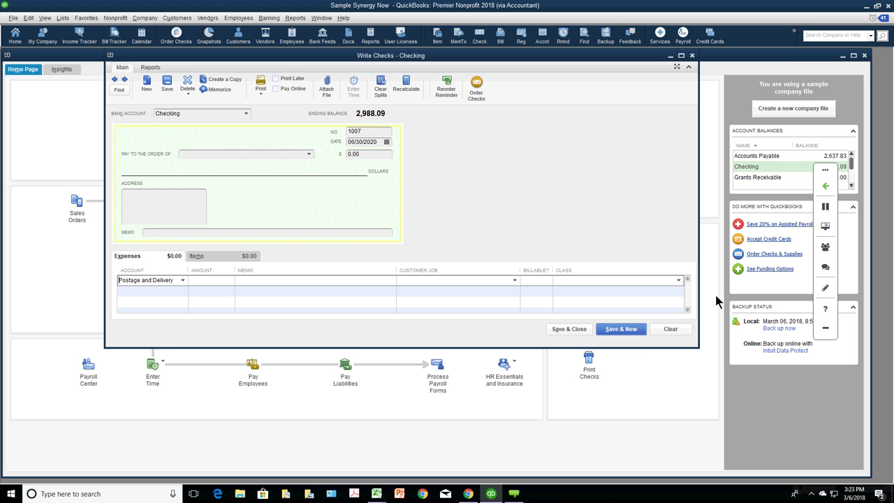
left_click(678, 280)
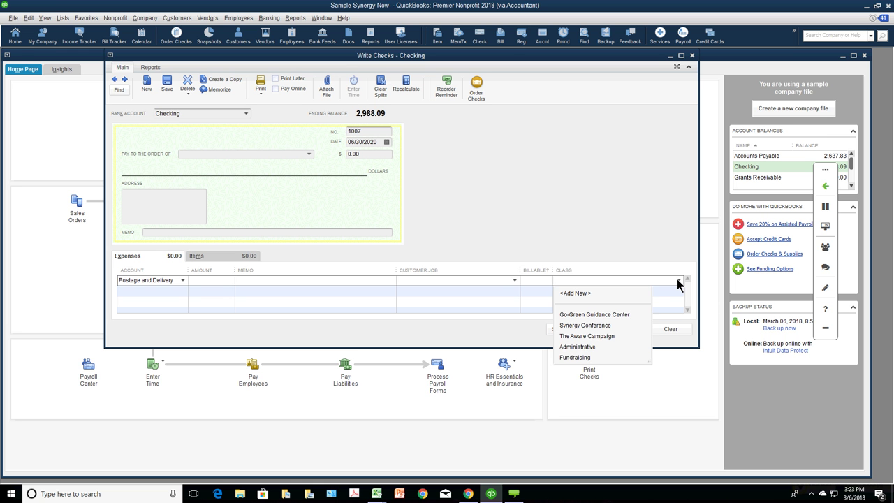
left_click(639, 316)
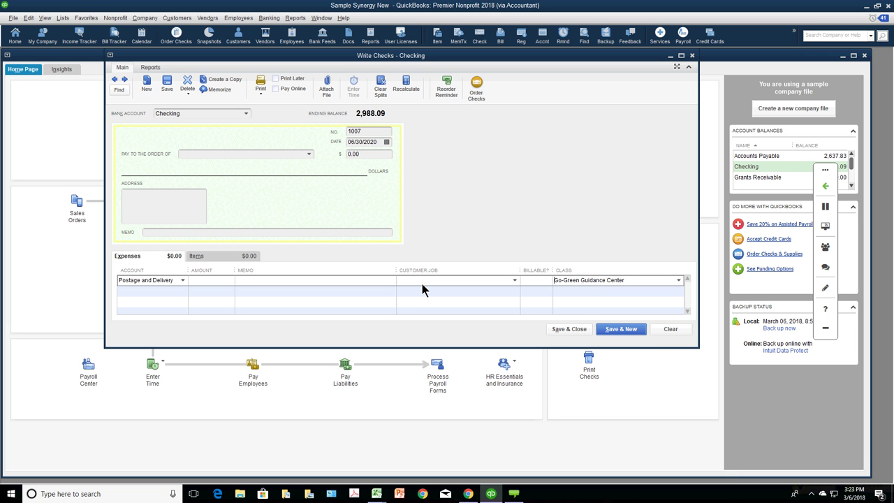
left_click(516, 282)
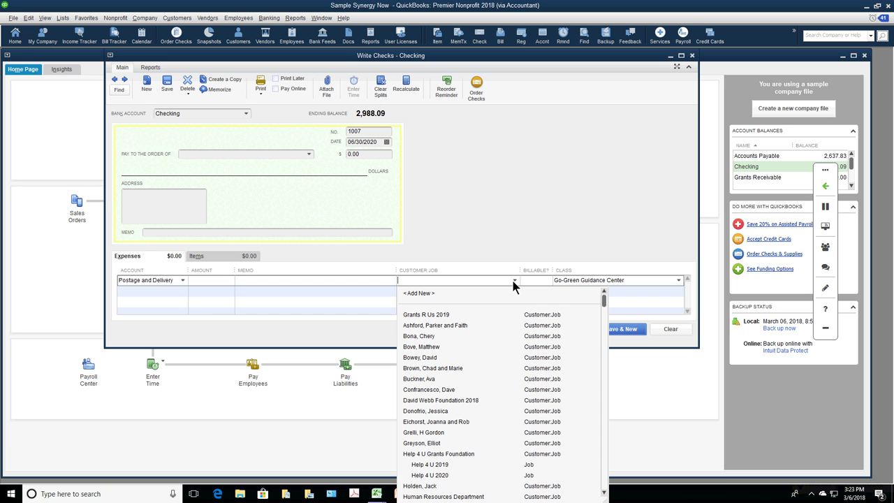
scroll(604, 320, "down", 3)
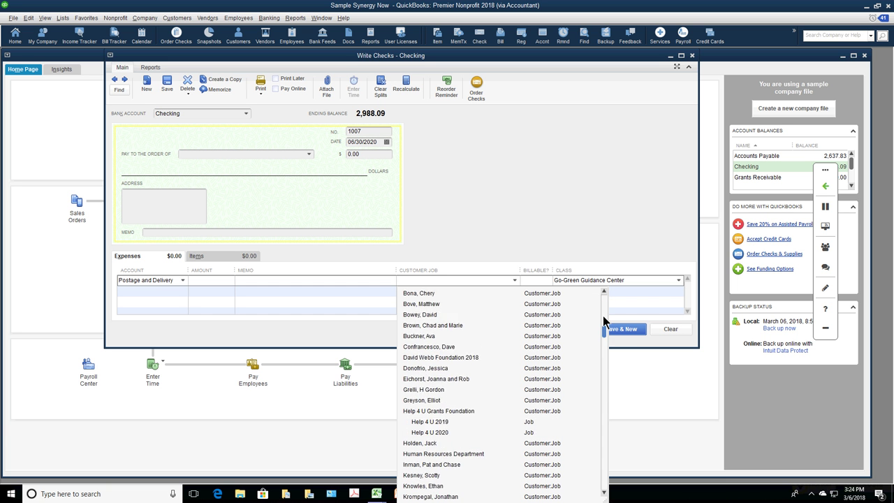
scroll(604, 320, "down", 1)
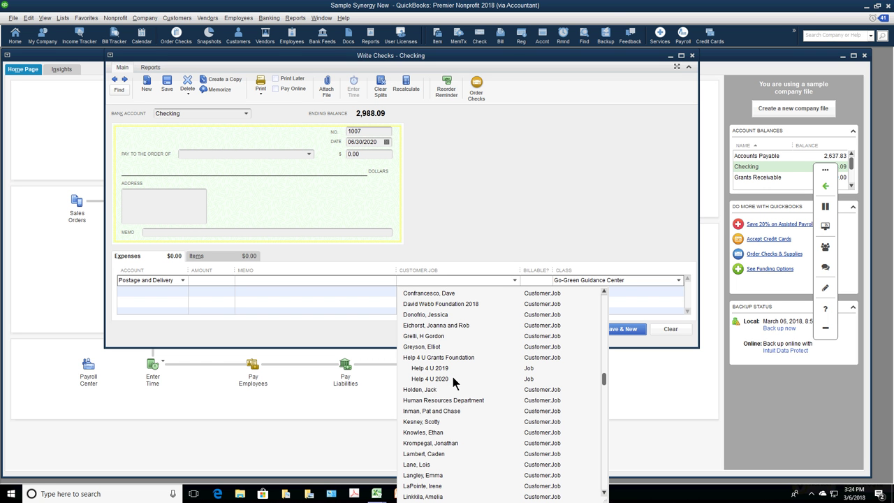
key("Escape")
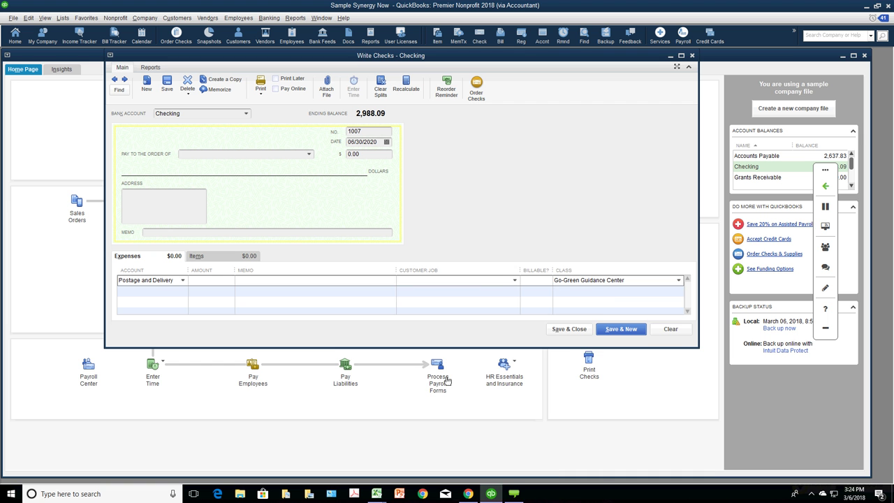
left_click(482, 288)
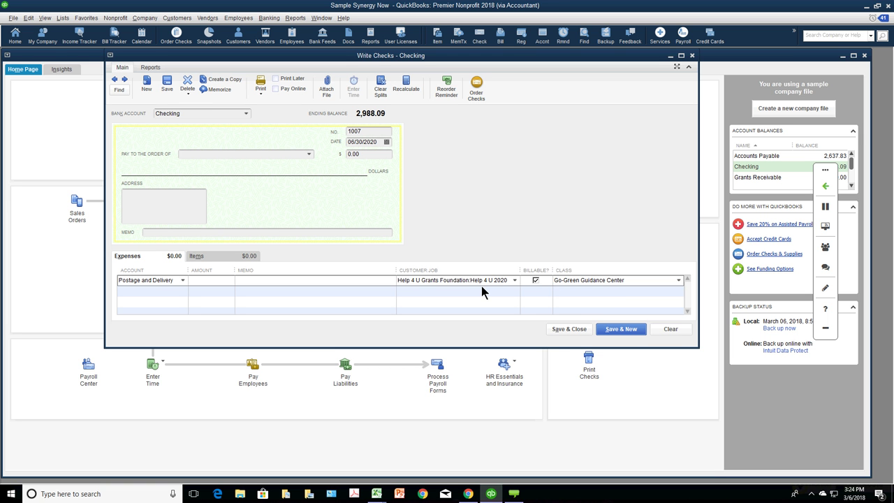
left_click(671, 329)
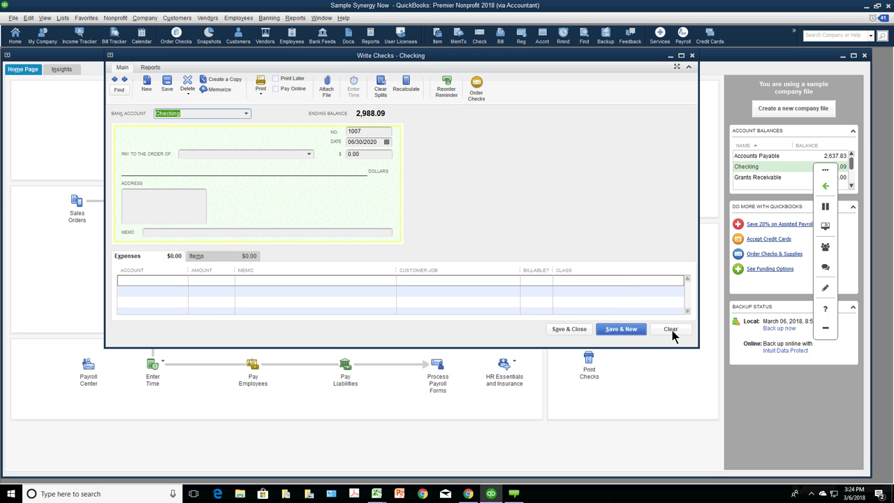
key("Escape")
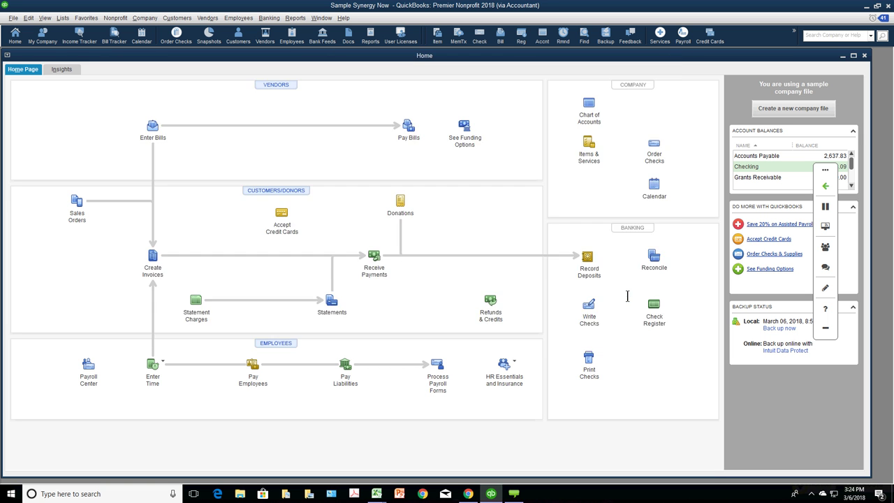
left_click(153, 129)
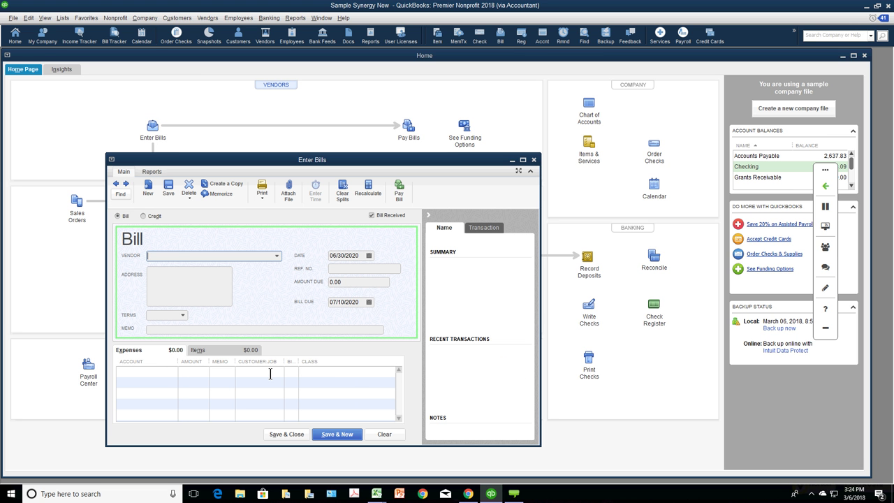
left_click(271, 371)
left_click(278, 372)
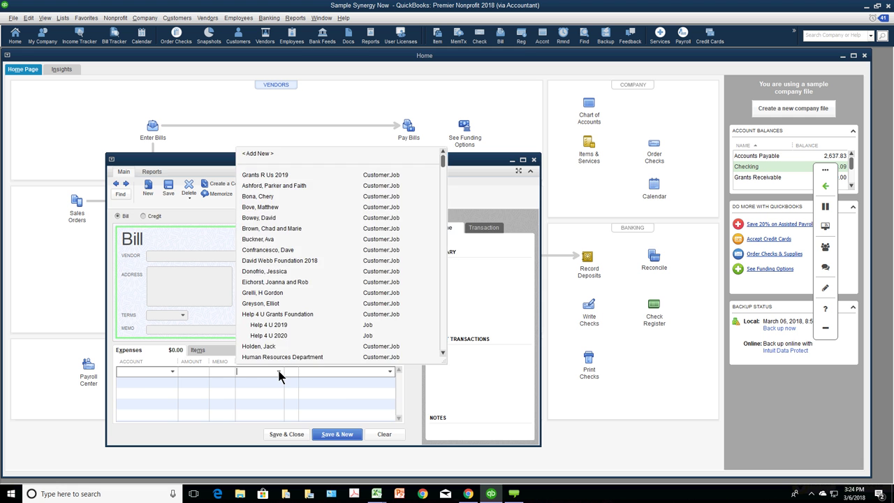
key("Escape")
key("Escape")
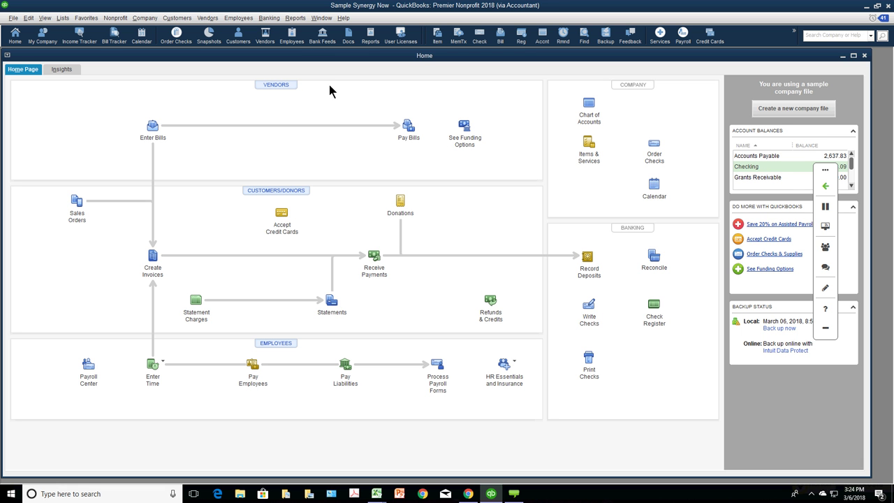
- Run the Profit & Loss by Job report from the Company & Financial reports
left_click(294, 19)
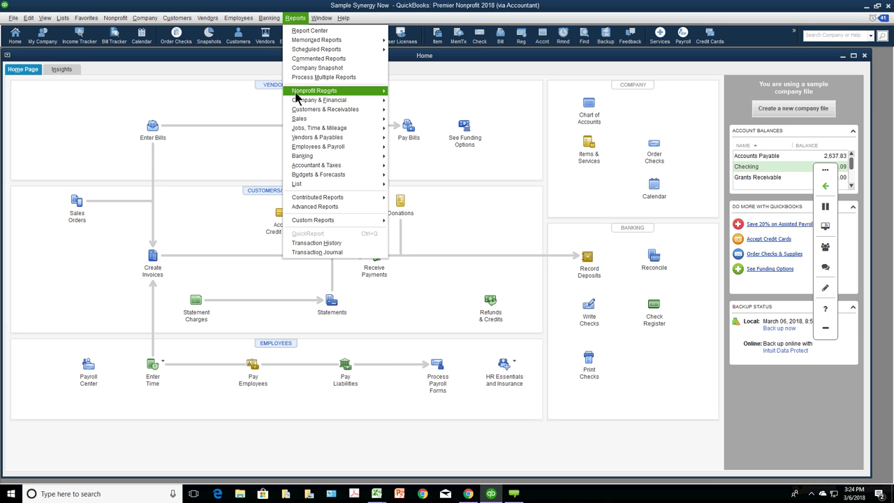
mouse_move(299, 102)
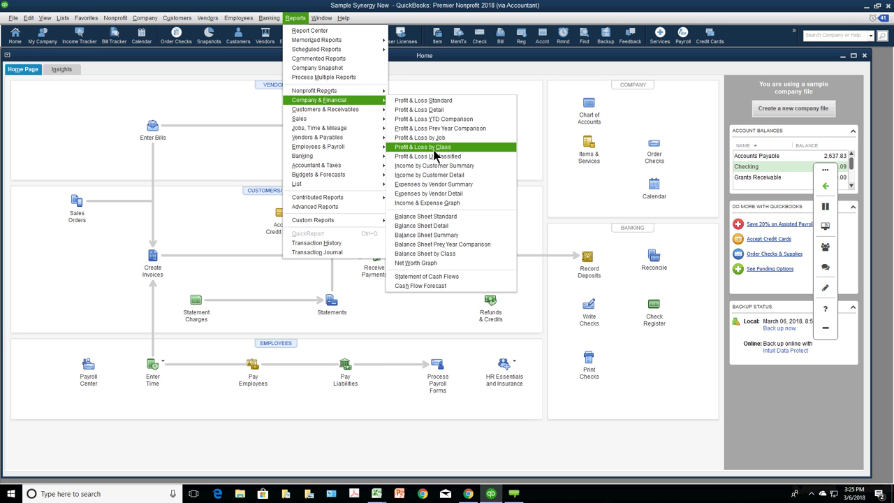
left_click(431, 139)
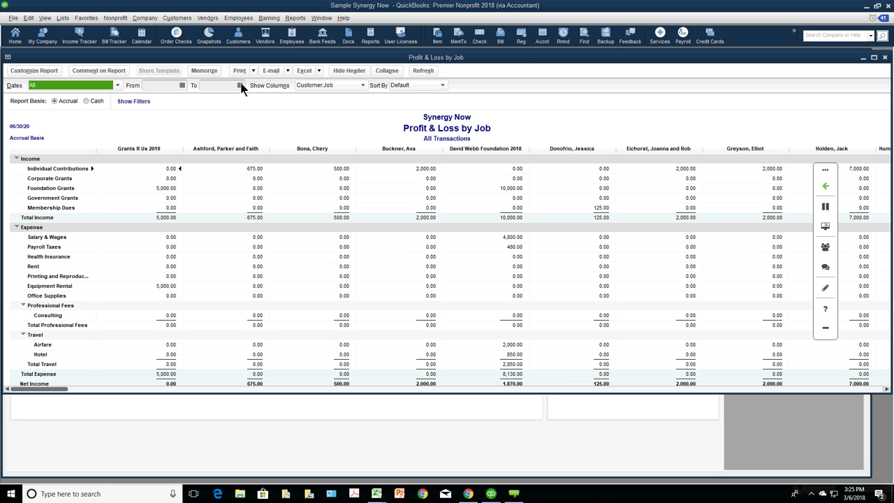
- Set the Grants R Us 2019 customer type to Restricted Grant
left_click(242, 45)
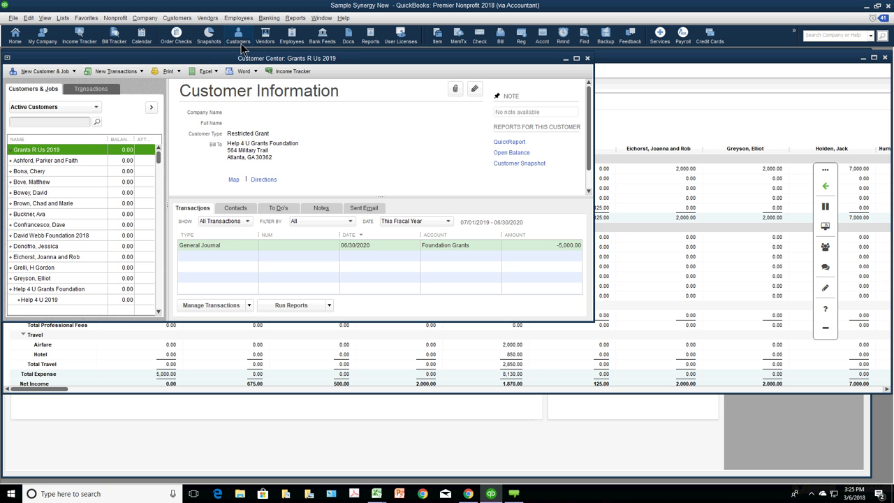
double_click(95, 152)
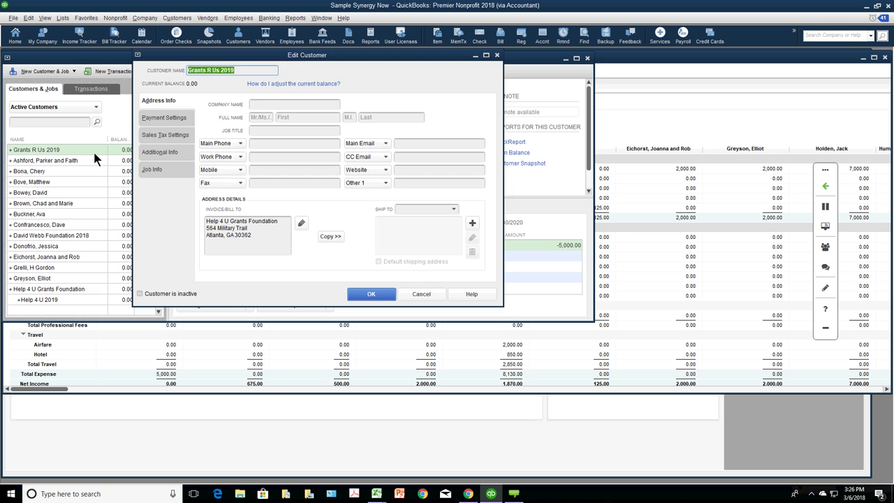
left_click(165, 154)
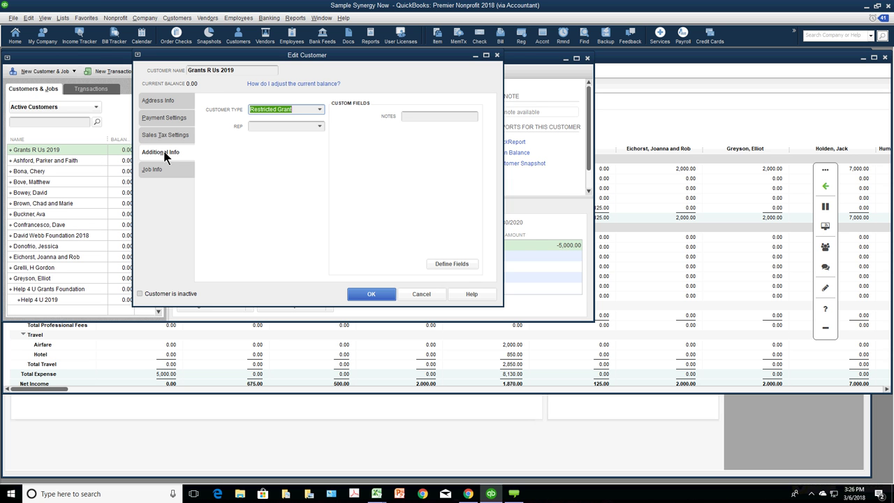
left_click(321, 110)
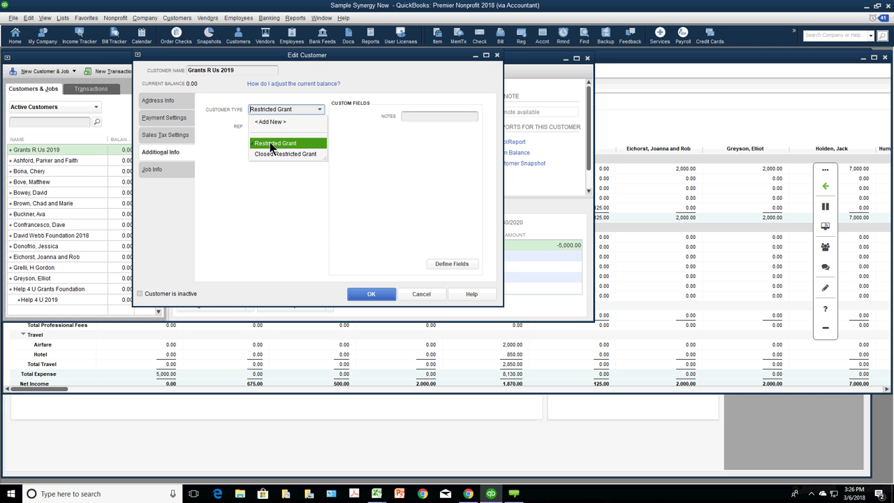
left_click(272, 145)
left_click(372, 294)
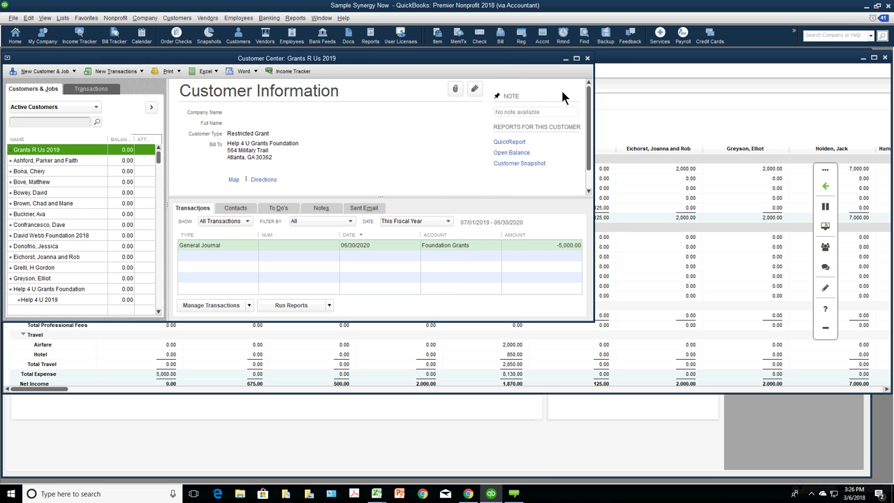
- Set David Webb Foundation 2018 to Restricted Grant and return to the report
double_click(89, 230)
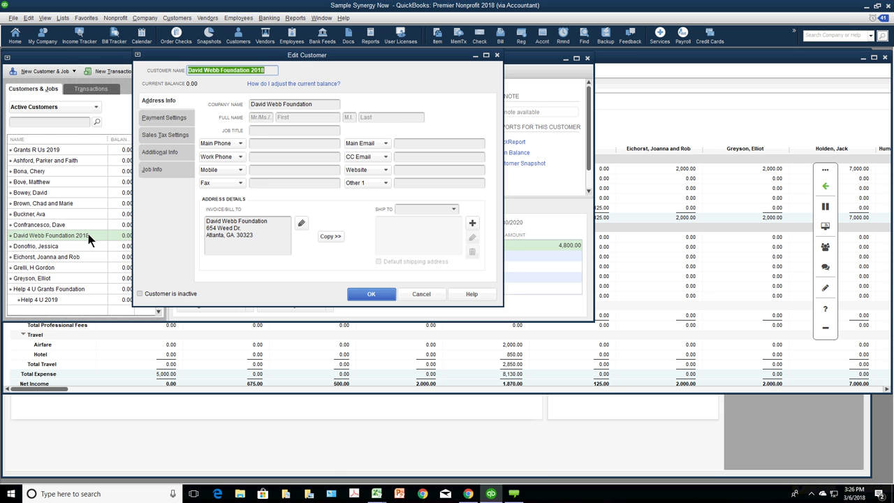
left_click(172, 151)
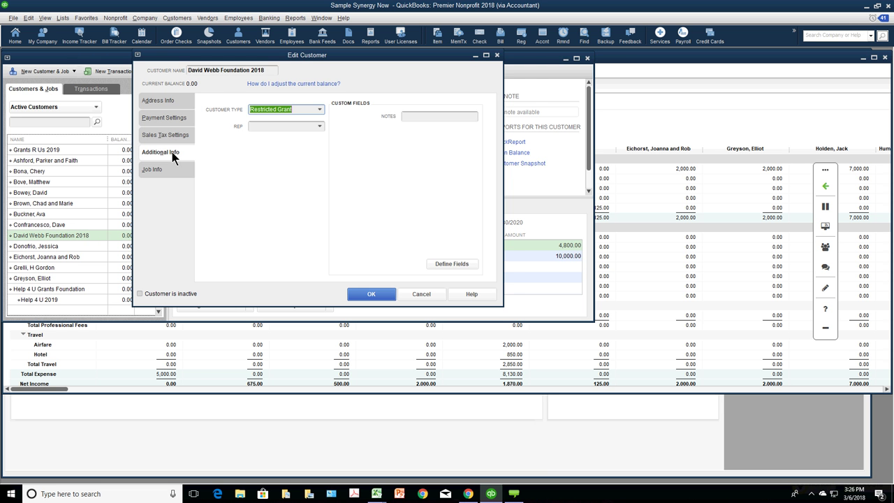
left_click(319, 110)
left_click(308, 147)
left_click(371, 293)
key("Escape")
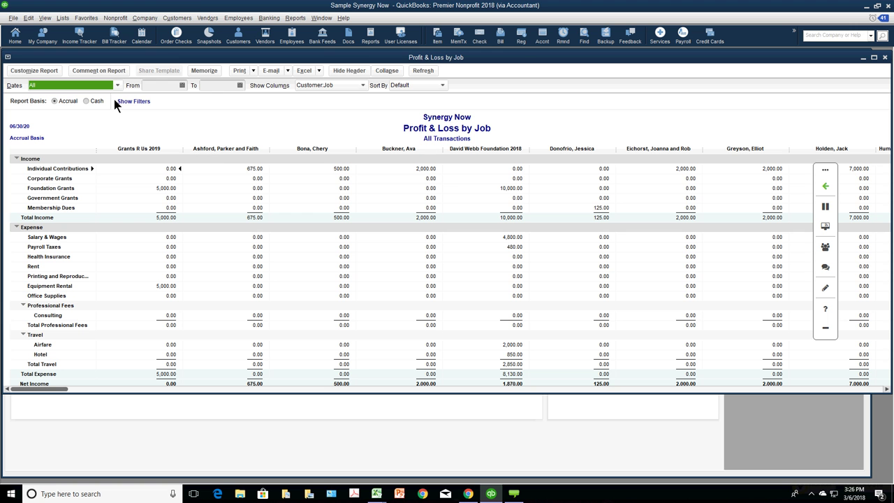
- Filter the Profit & Loss by Job report to the Restricted Grant customer type
left_click(42, 70)
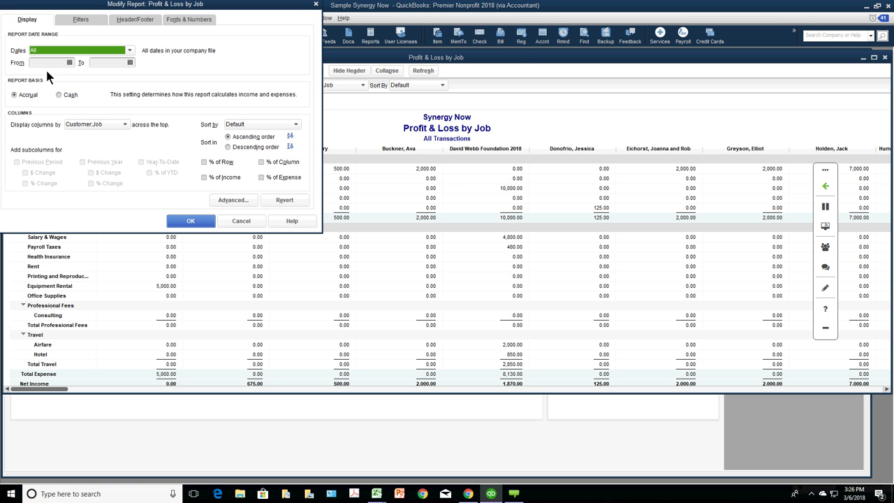
left_click(81, 20)
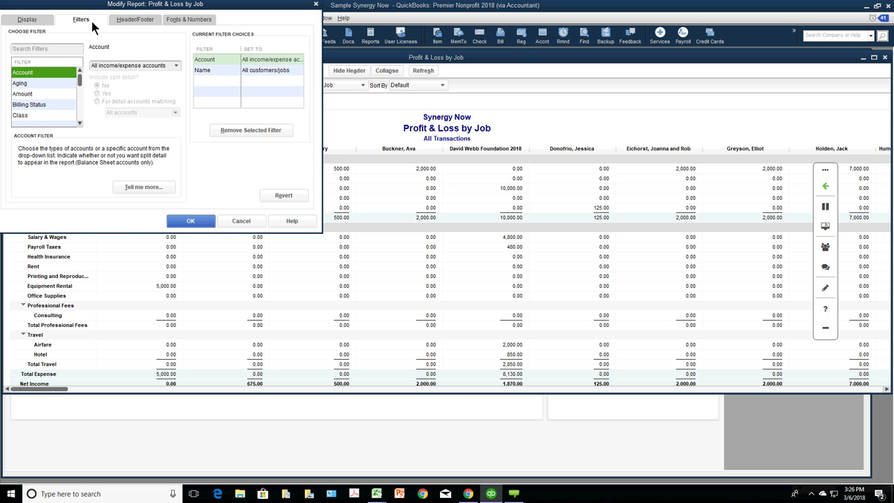
scroll(72, 120, "down", 1)
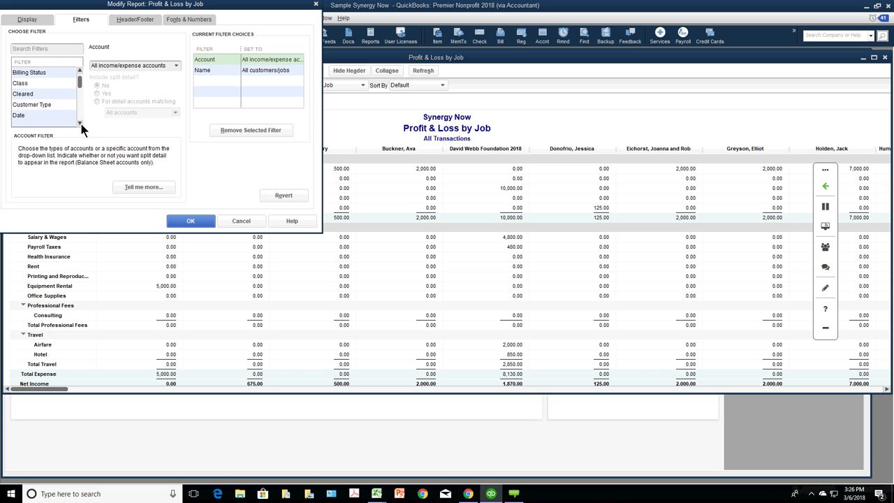
left_click(66, 110)
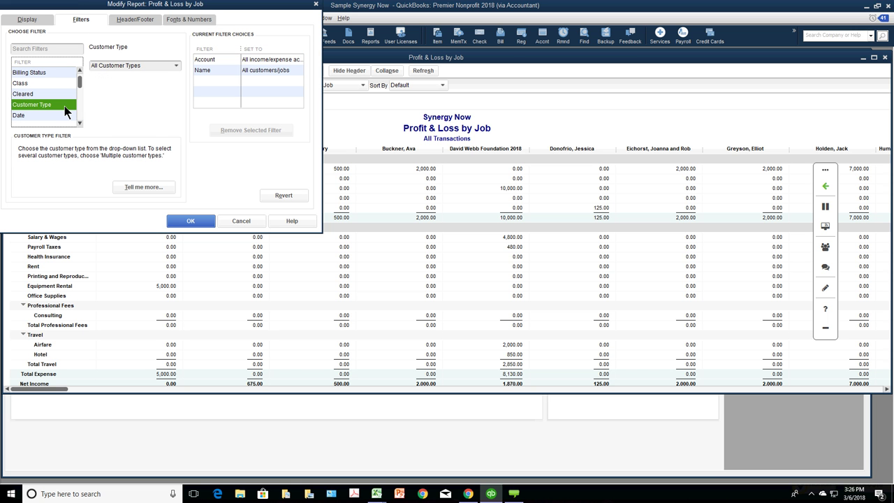
left_click(173, 67)
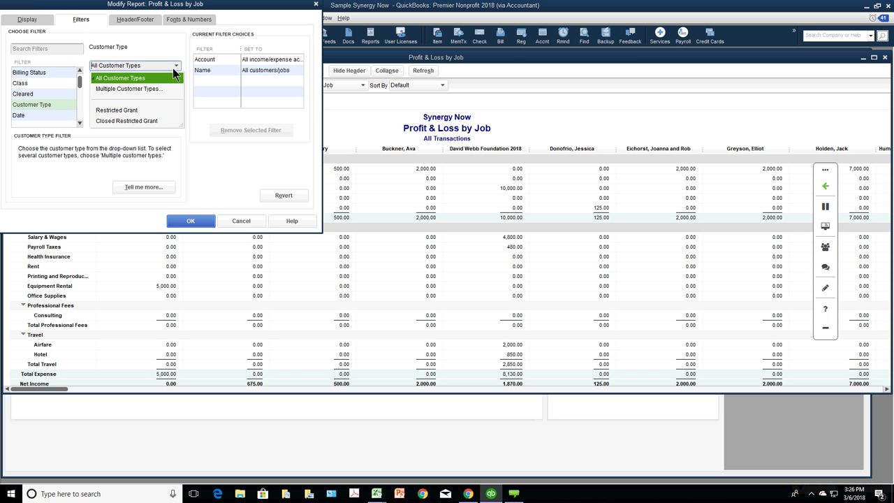
left_click(143, 110)
left_click(190, 222)
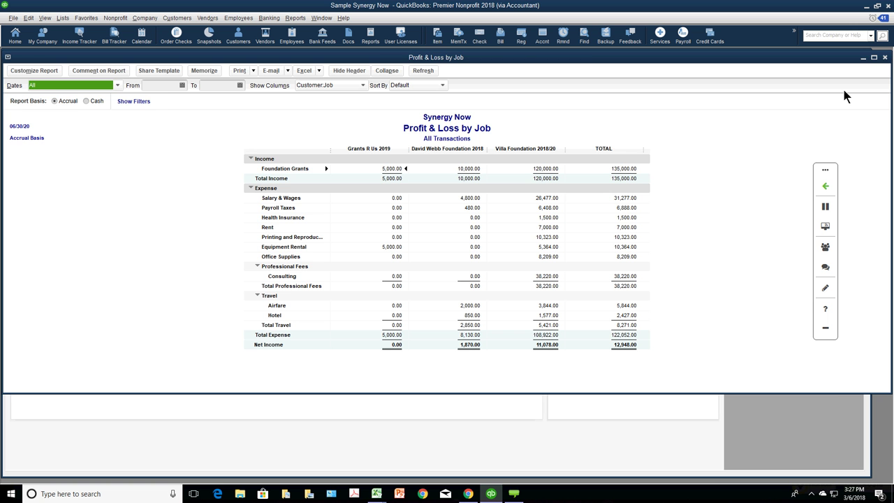
- Close the report and Customer Center, then start a new vendor bill
left_click(885, 58)
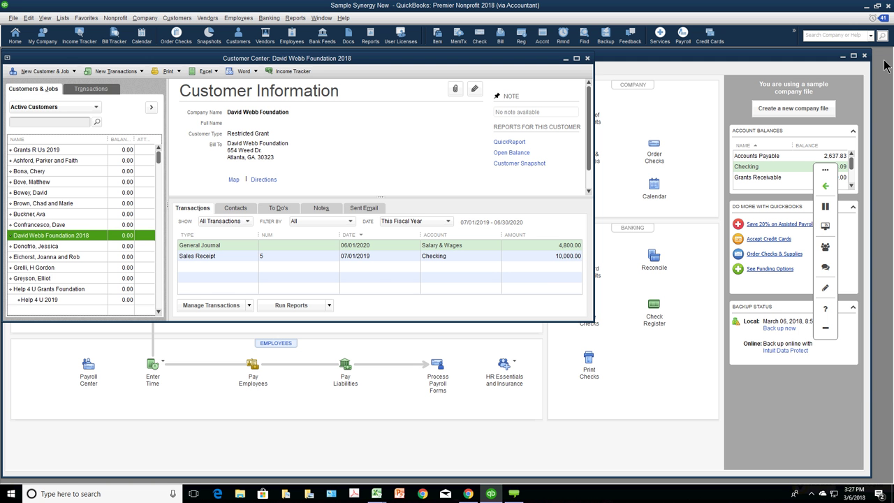
left_click(587, 58)
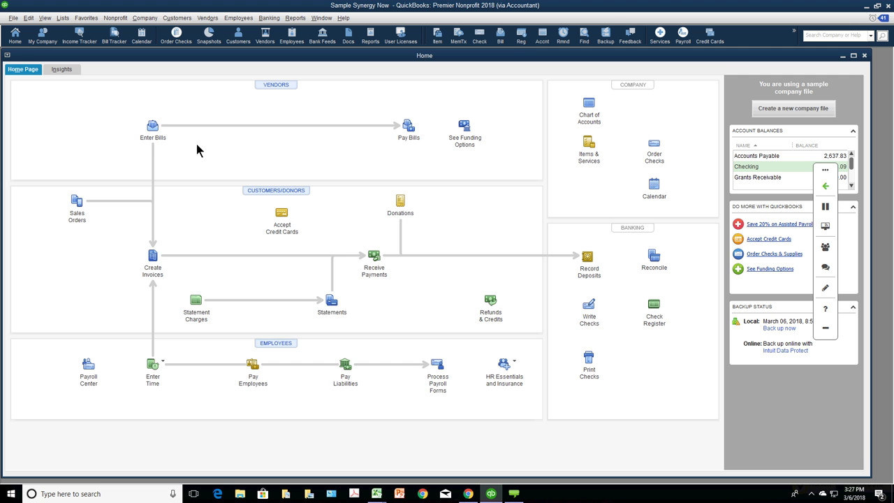
left_click(153, 127)
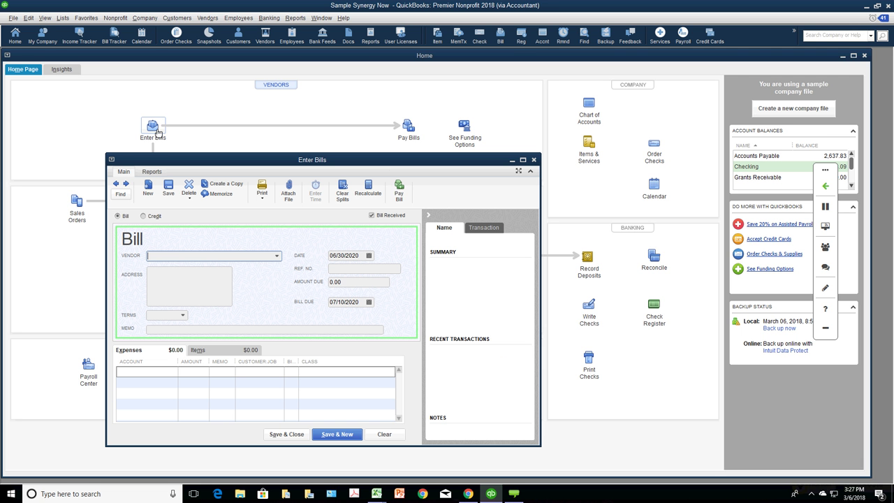
- Review the 534.00 Mailings R US bill (Printing and Reproduction, Fundraising) and close it unchanged
left_click(116, 184)
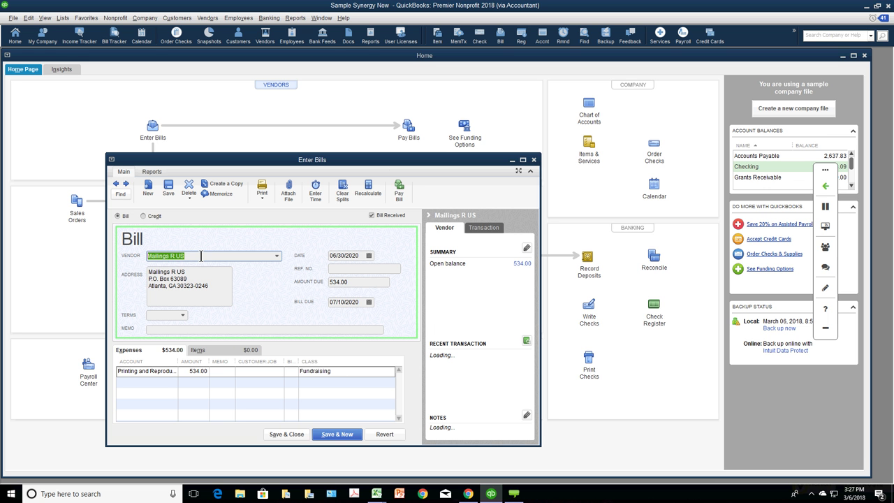
key("Tab")
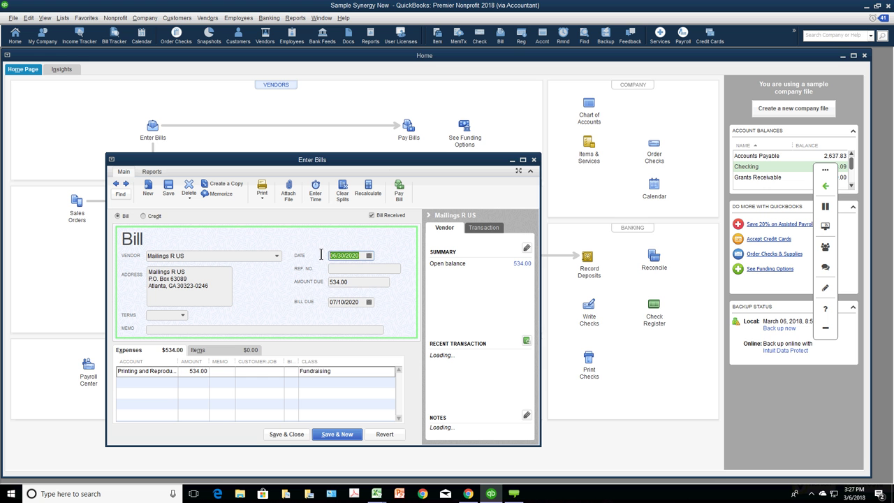
left_click(347, 283)
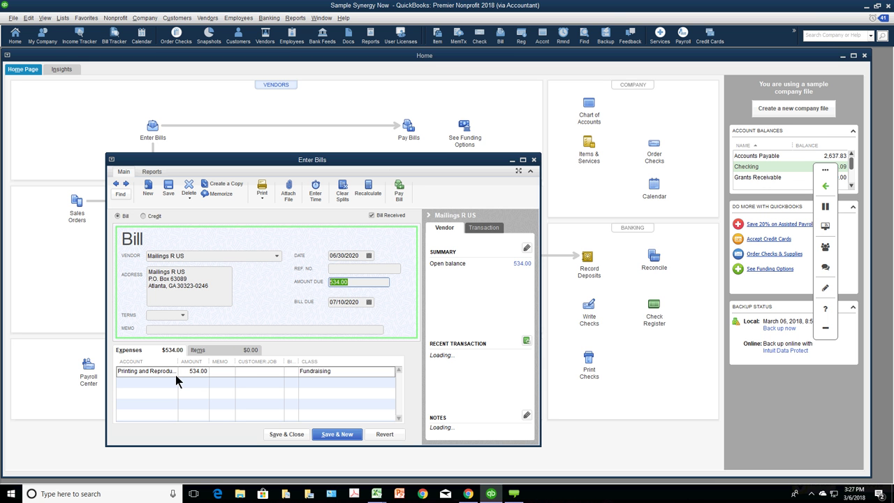
left_click(176, 375)
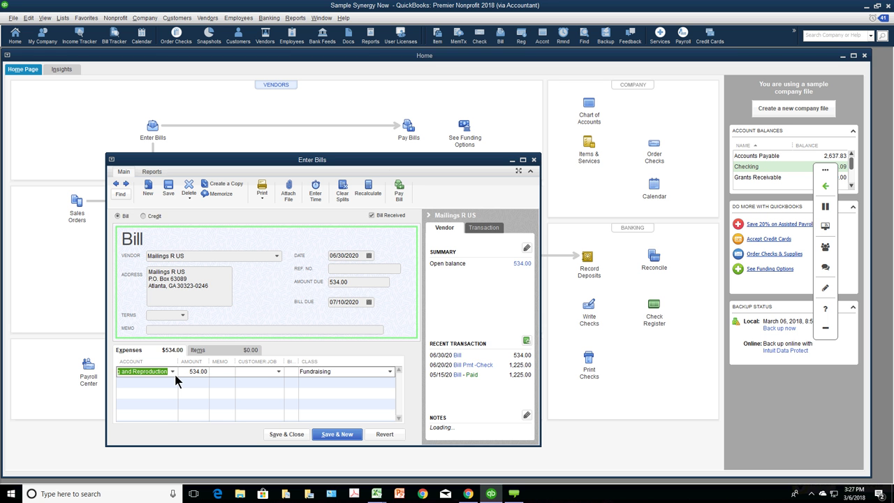
left_click(176, 376)
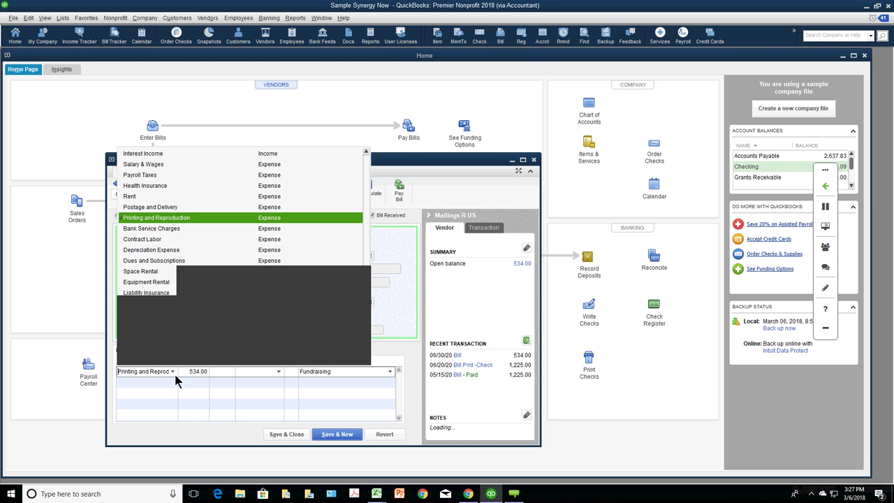
left_click(175, 375)
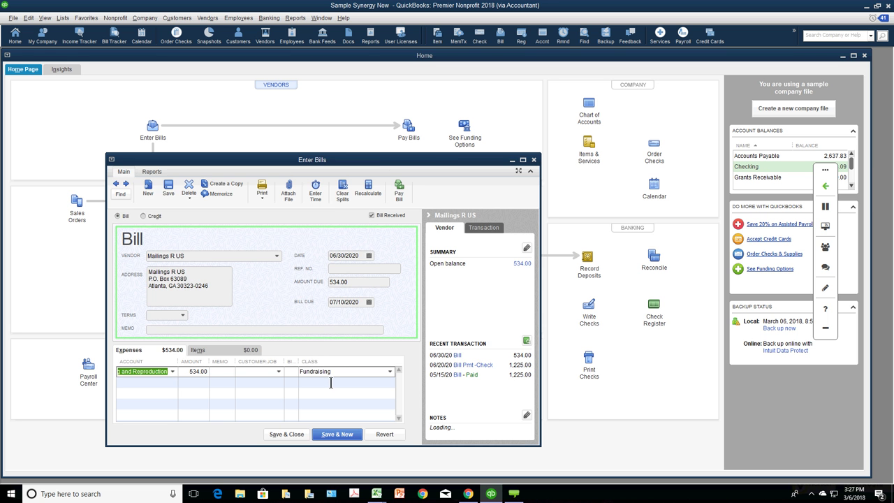
left_click(389, 371)
left_click(389, 368)
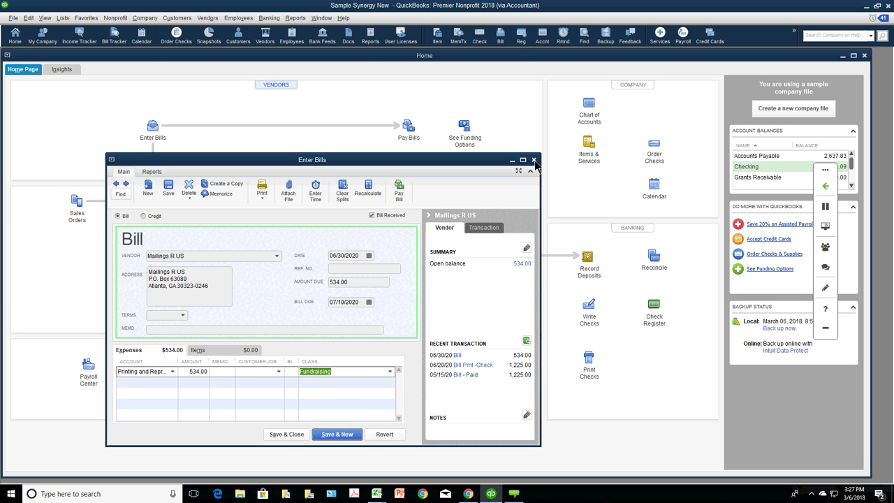
left_click(535, 160)
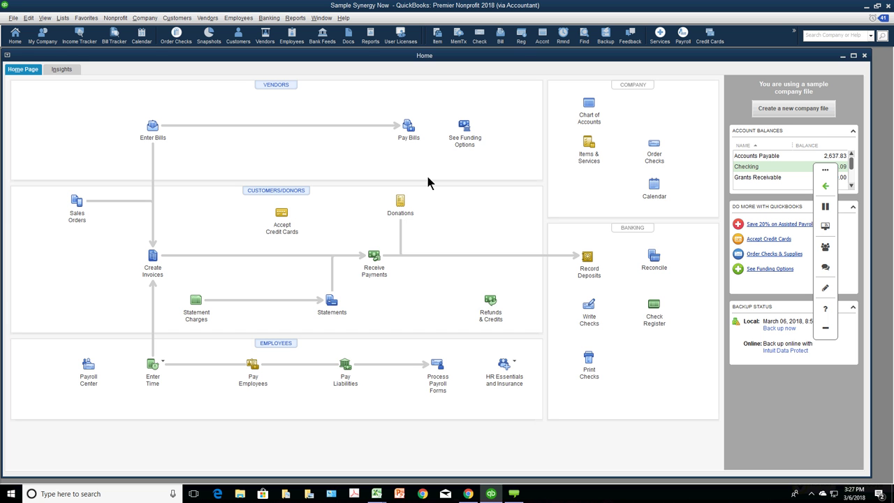
- Pay the Keiser Permanente and Real World Communications bills, 808.00 total, by check
left_click(409, 132)
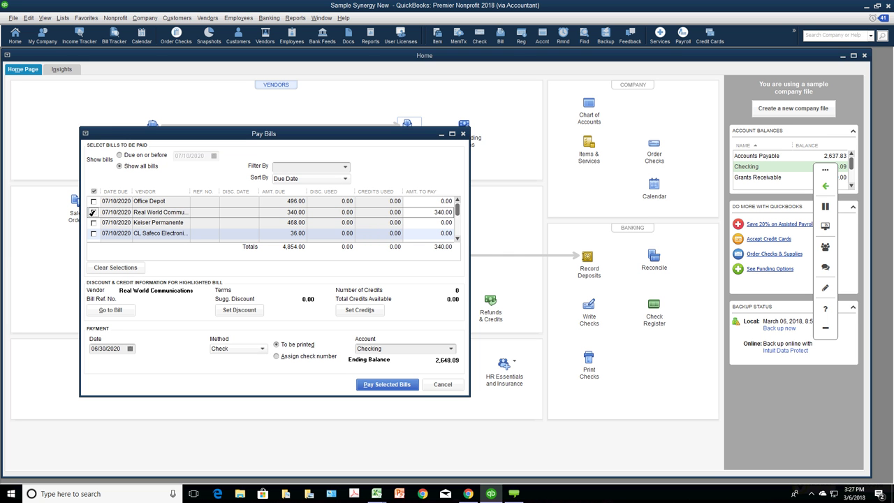
left_click(93, 223)
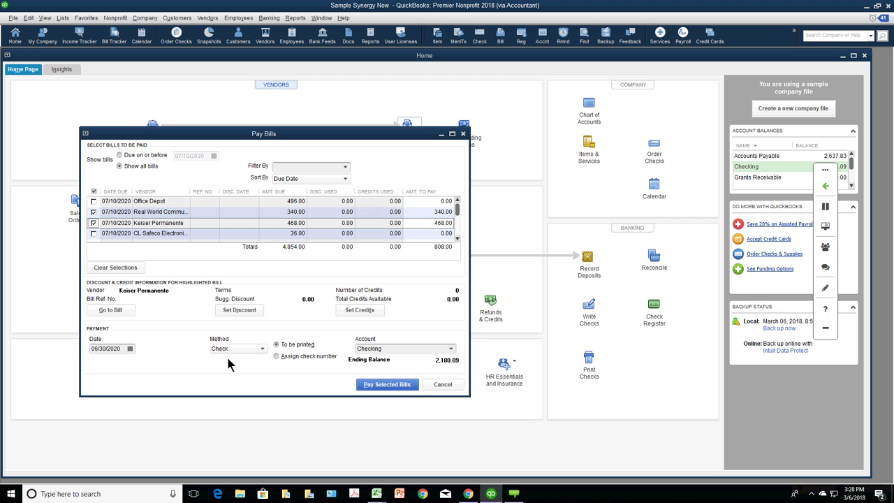
left_click(369, 384)
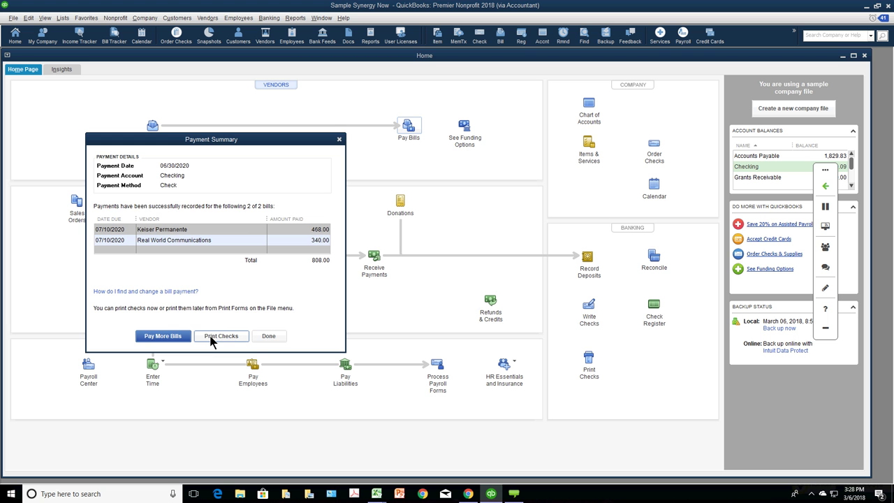
left_click(268, 336)
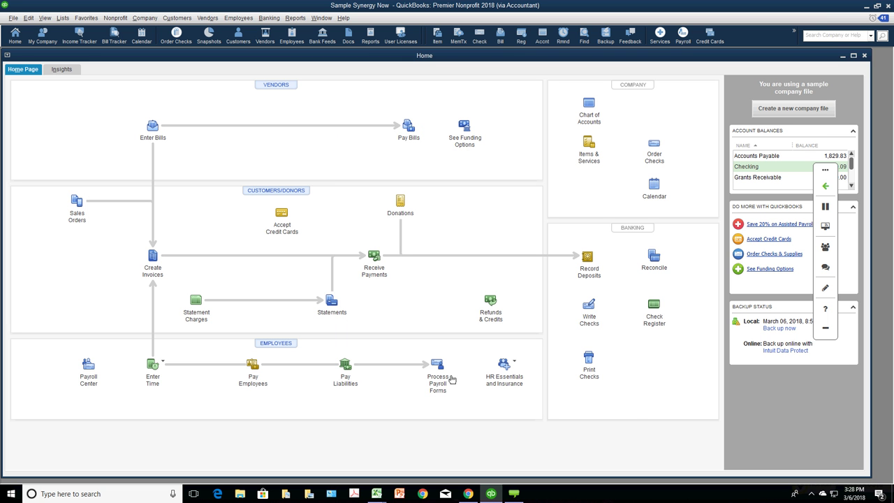
left_click(589, 358)
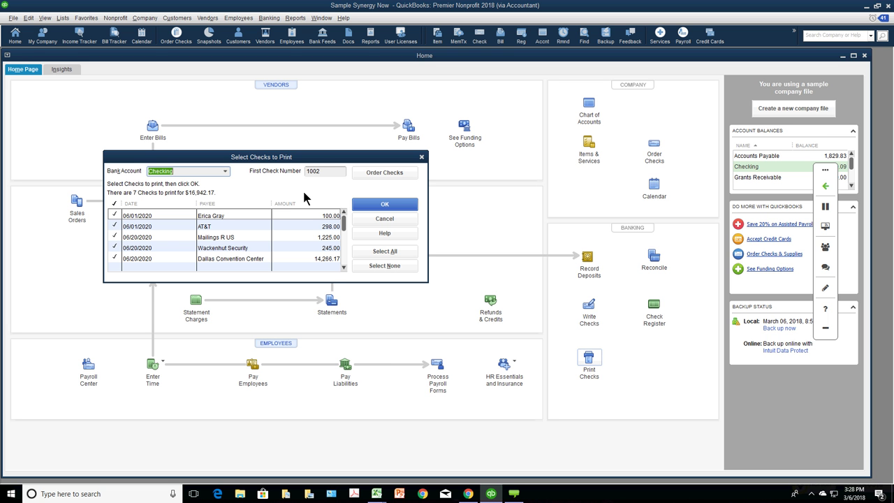
key("Tab")
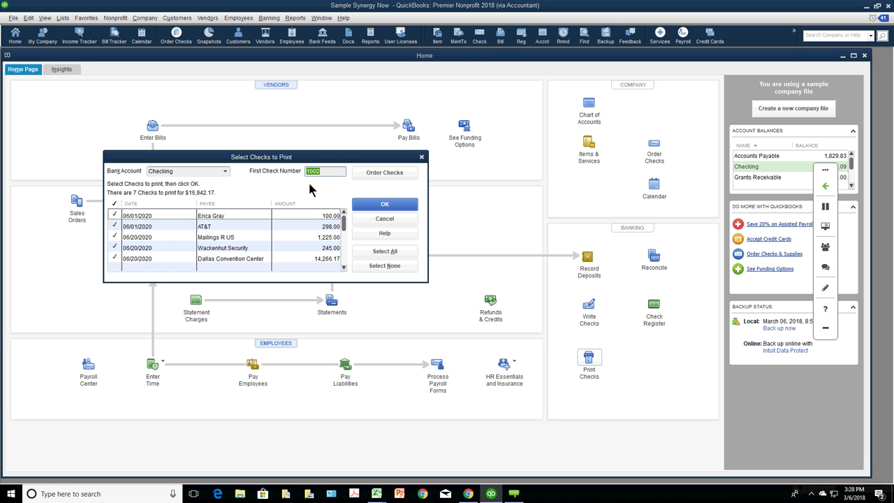
left_click(361, 207)
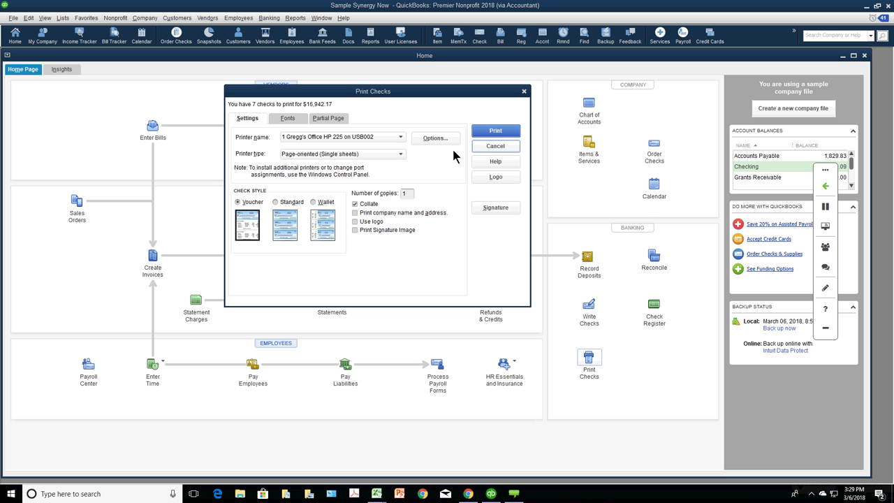
left_click(492, 146)
key("Escape")
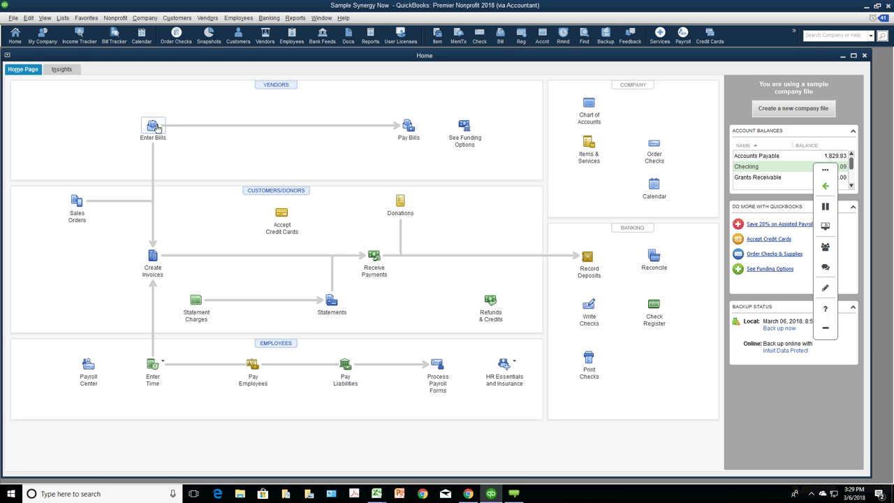
left_click(409, 127)
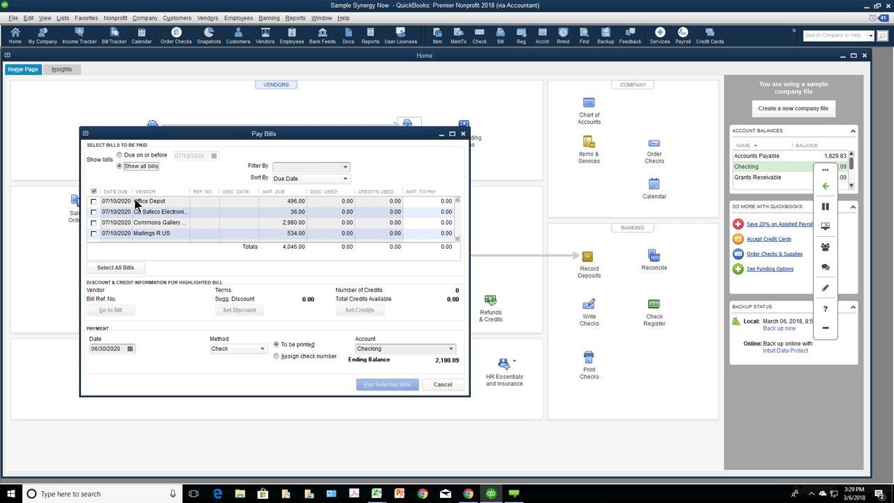
left_click(93, 201)
left_click(94, 212)
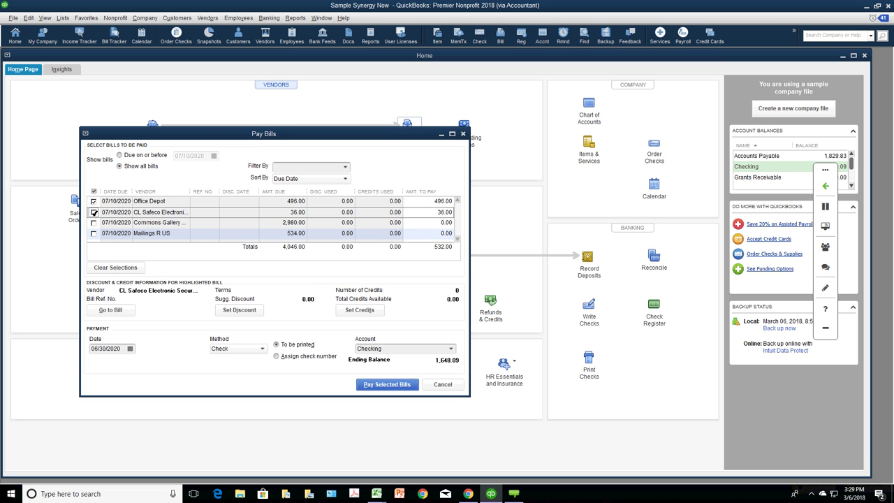
left_click(275, 358)
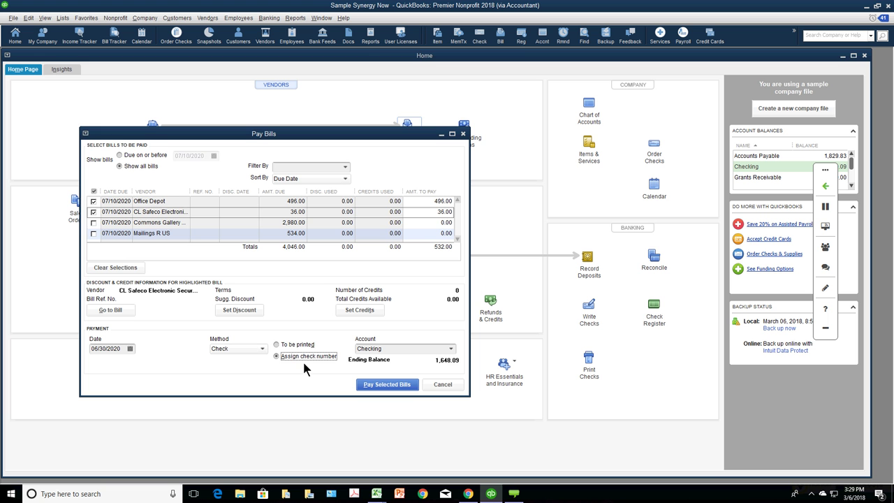
left_click(383, 391)
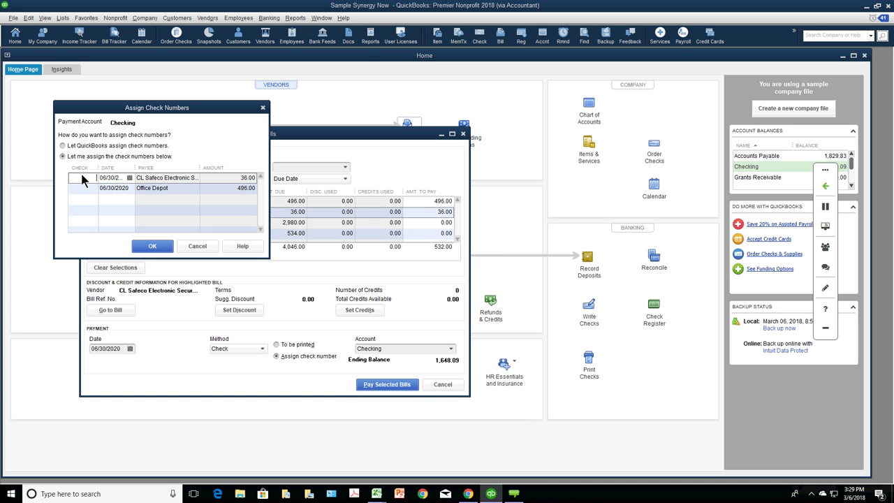
key("Down")
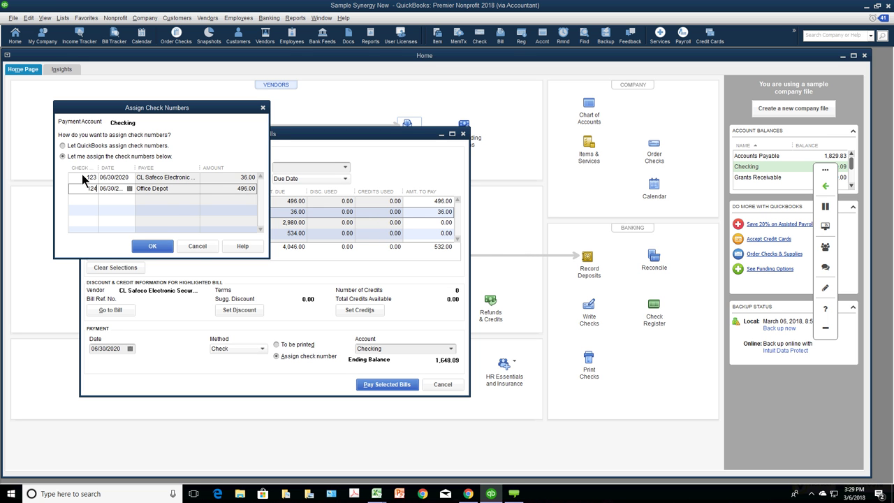
left_click(200, 248)
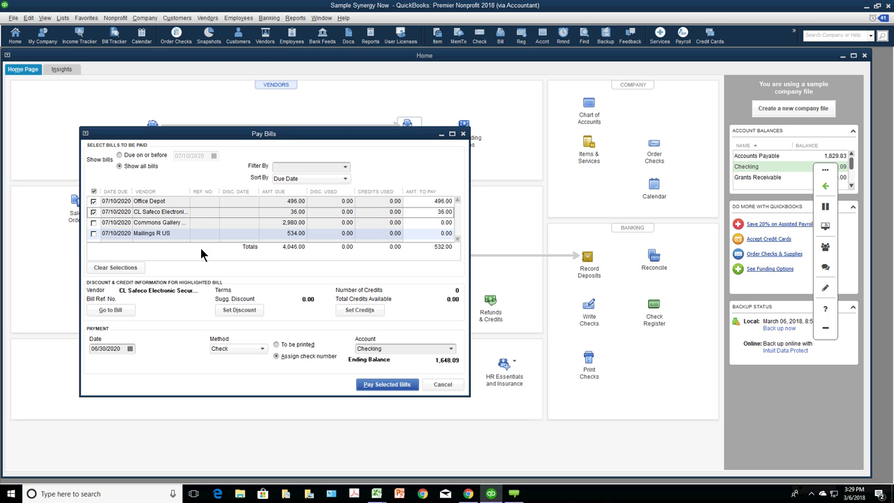
left_click(444, 385)
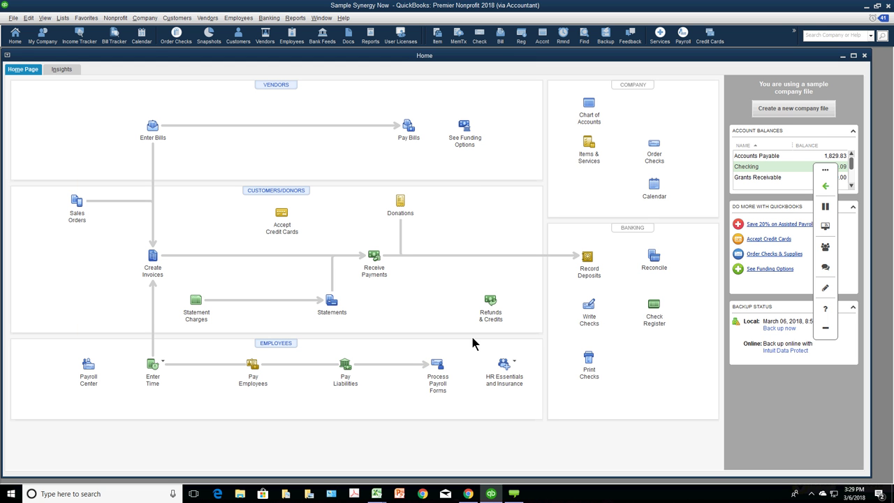
left_click(588, 307)
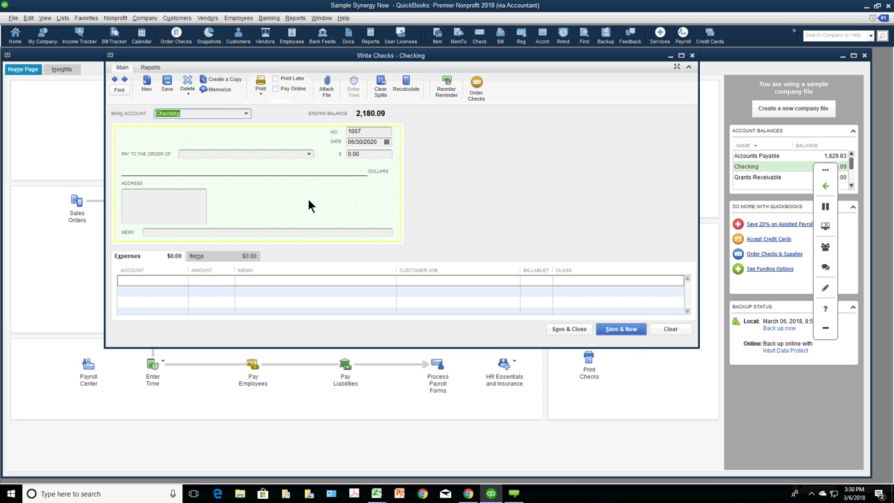
left_click(260, 94)
left_click(368, 132)
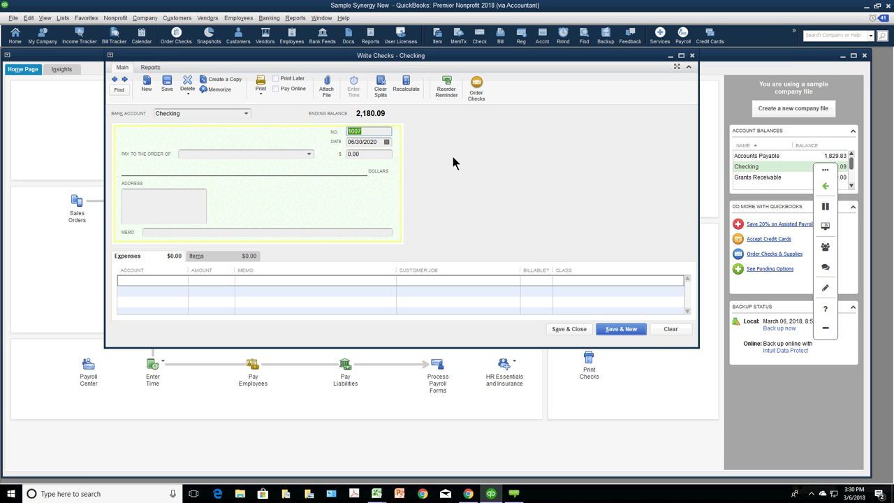
key("shift+Tab")
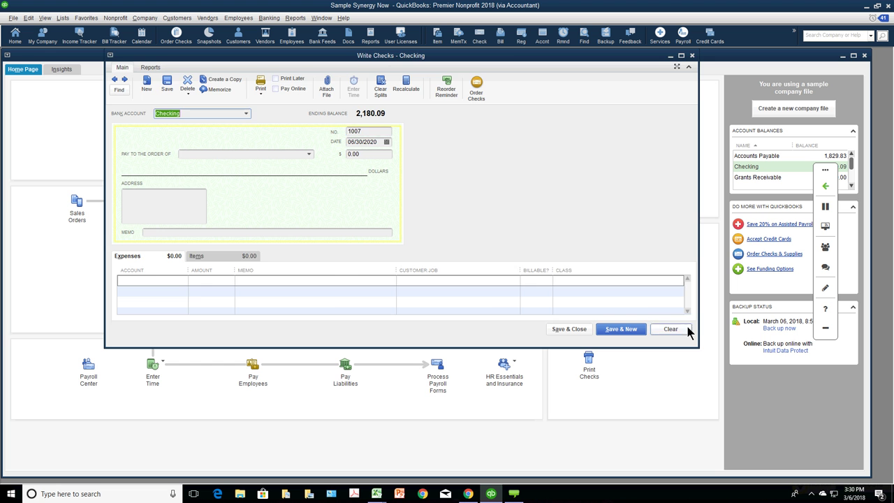
left_click(693, 56)
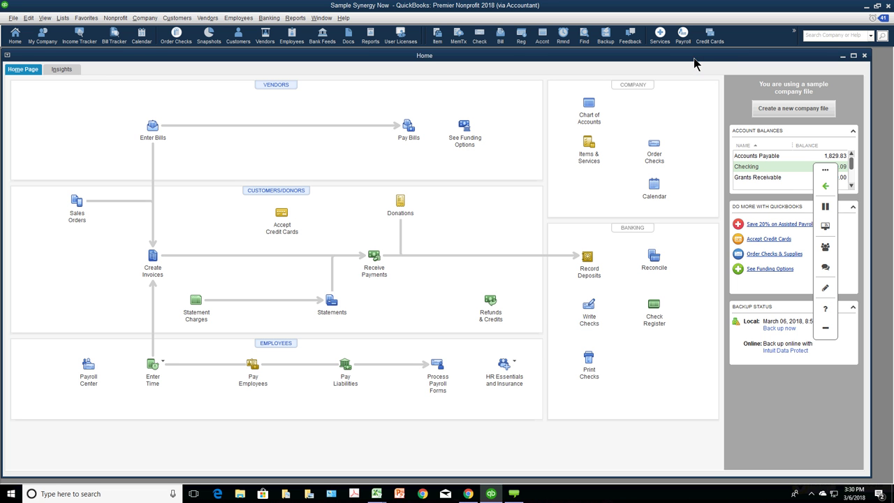
left_click(595, 310)
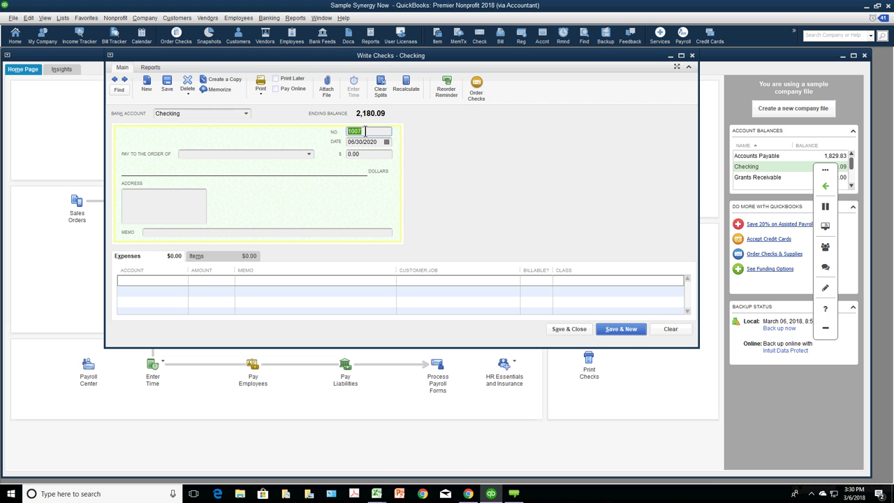
type("debit")
left_click(661, 332)
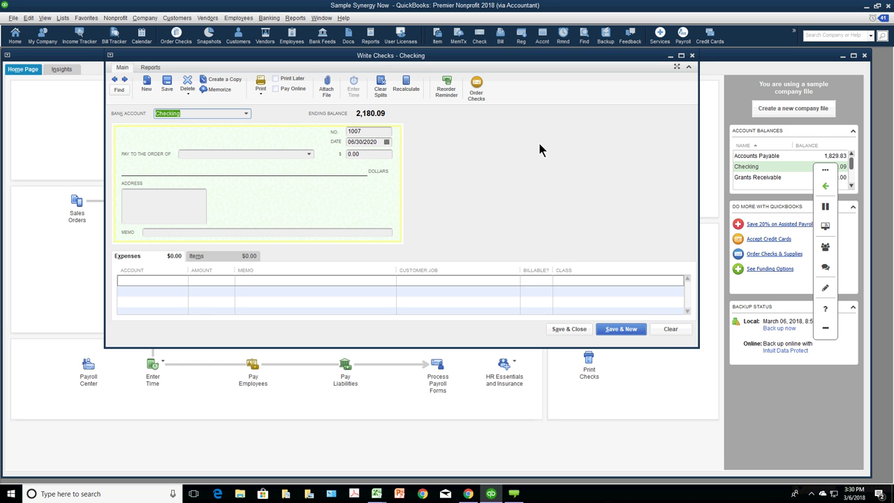
left_click(692, 56)
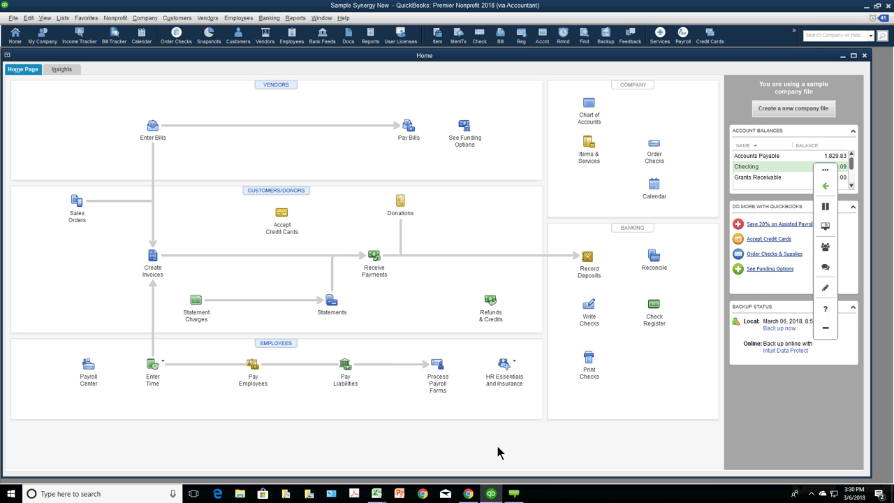
mouse_move(517, 496)
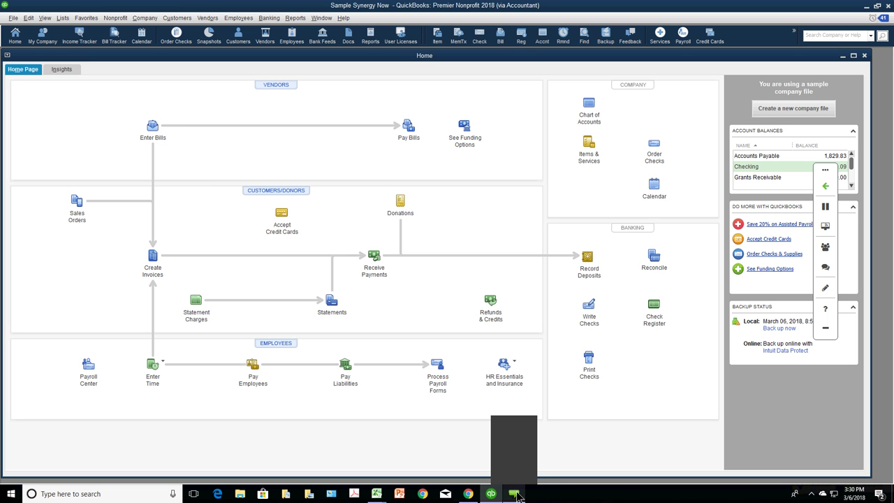
left_click(515, 495)
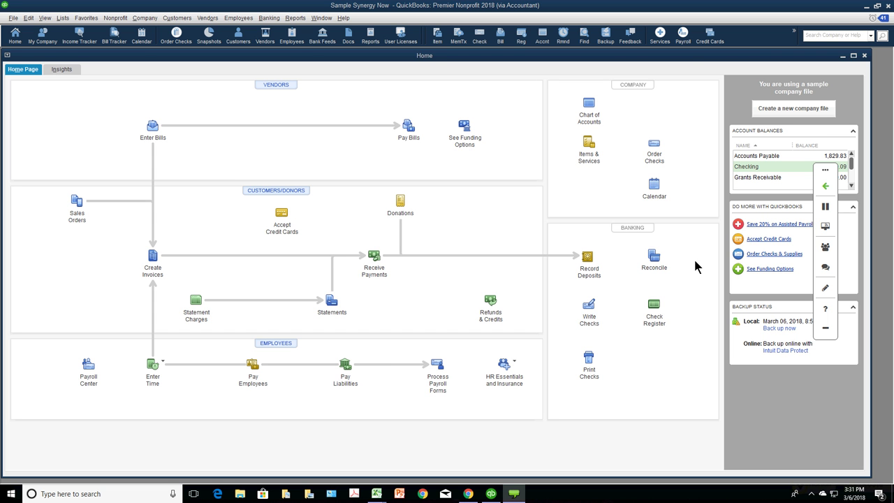
left_click(589, 307)
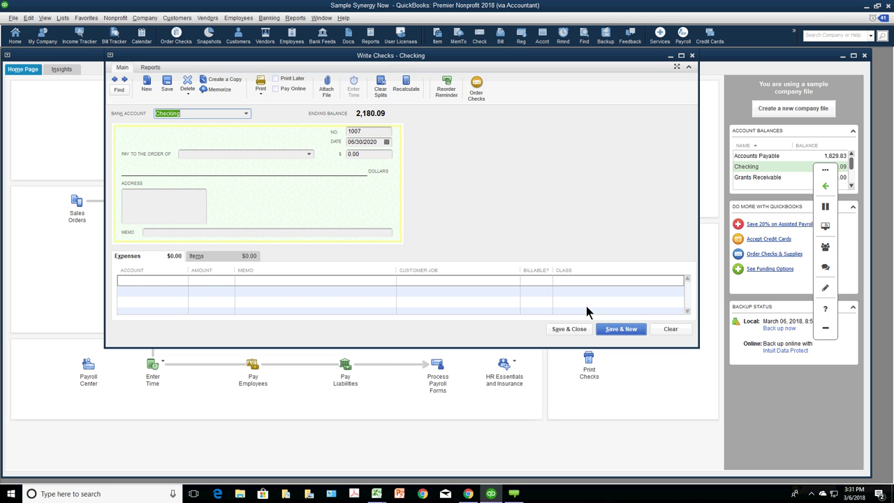
key("Tab")
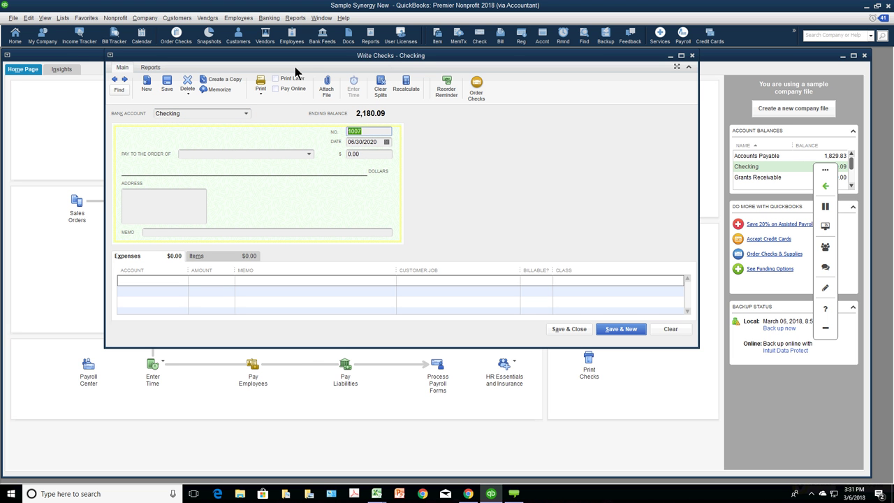
type("on-line")
left_click(671, 330)
left_click(692, 55)
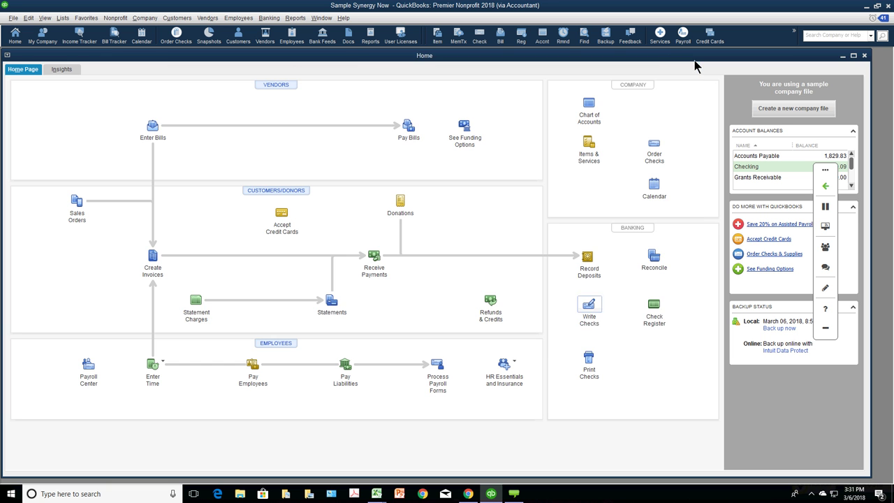
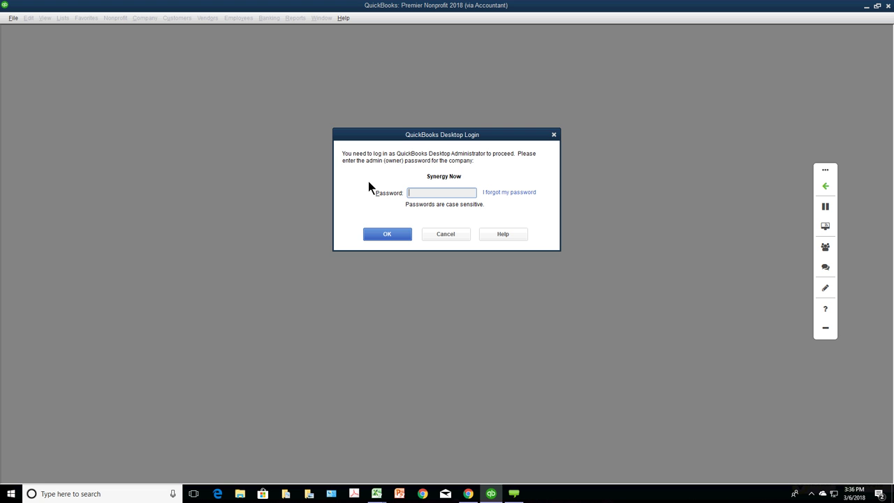
- Log in as administrator with the admin password, retyping it after a typo
type("*********")
key("BackSpace")
key("BackSpace")
key("BackSpace")
key("BackSpace")
key("BackSpace")
key("BackSpace")
key("BackSpace")
key("BackSpace")
key("BackSpace")
key("BackSpace")
type("********")
left_click(379, 235)
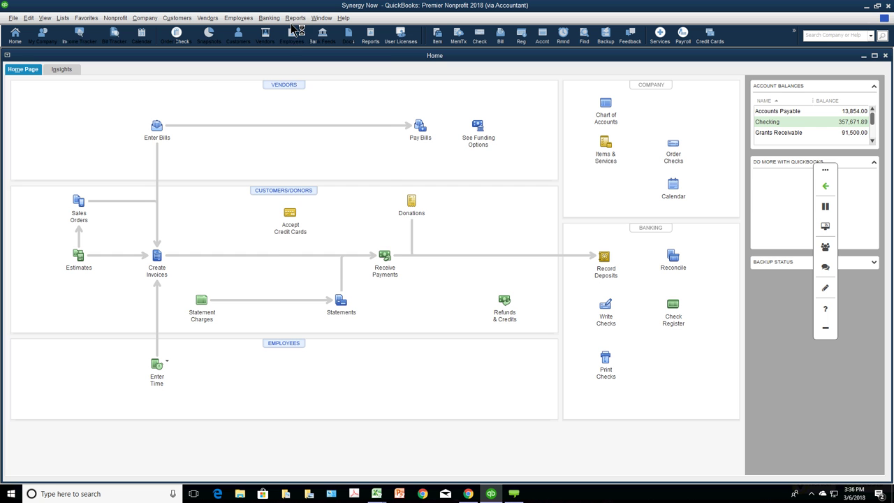
- Open the Sales by Customer Detail report from the Sales reports menu
left_click(294, 18)
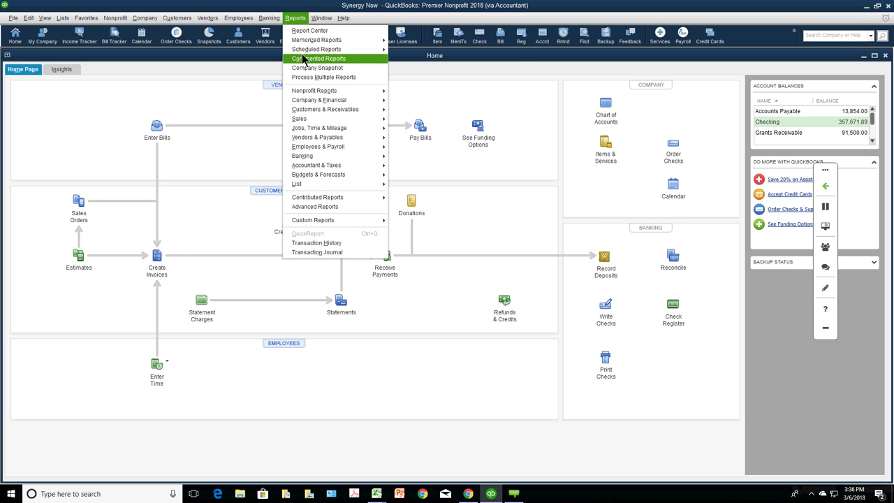
mouse_move(314, 121)
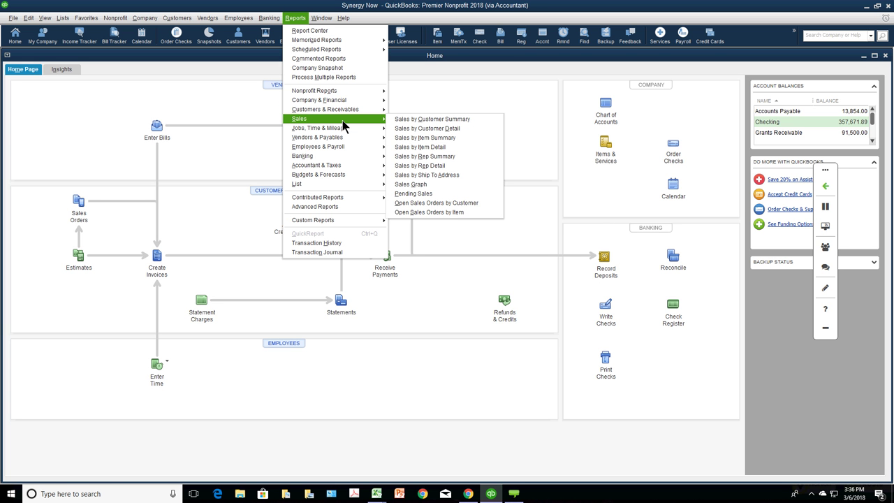
key("Right")
key("Down")
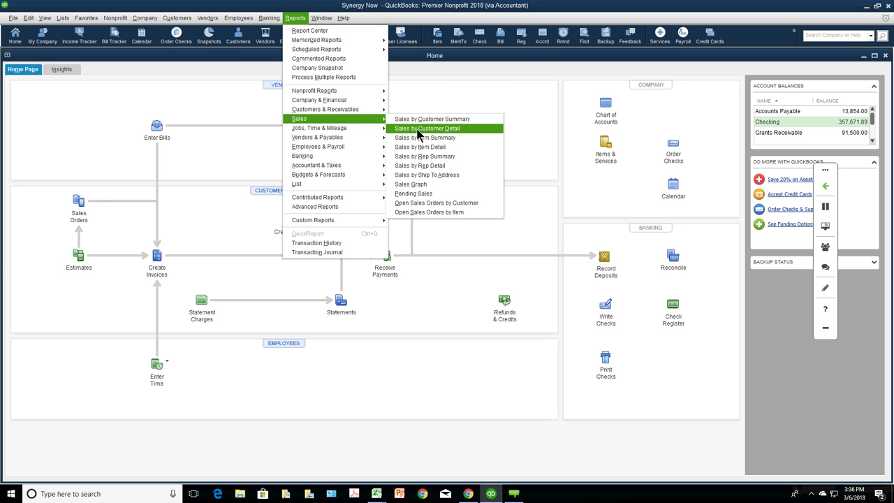
left_click(418, 129)
- Set the report date range from 01/01/2019 to 12/31/2019
left_click(174, 85)
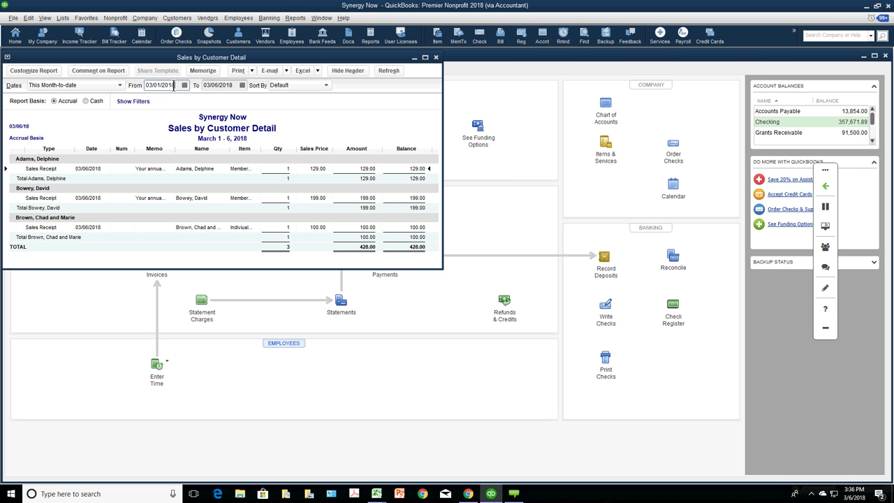
type("010119")
key("Tab")
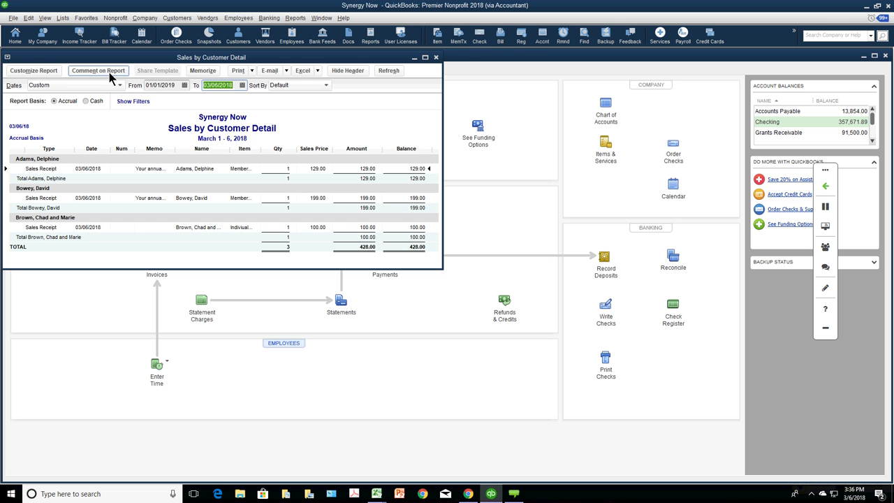
type("12/31/201")
type("9")
key("Tab")
- Enlarge the report, hide the Type, Name, Qty and Sales Price columns, and open Print Report
left_click_drag(243, 57, 348, 51)
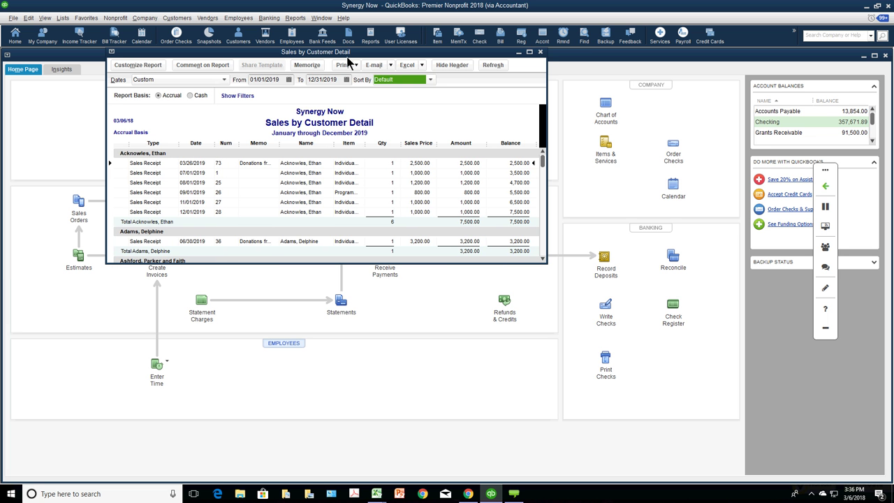
left_click_drag(546, 263, 721, 444)
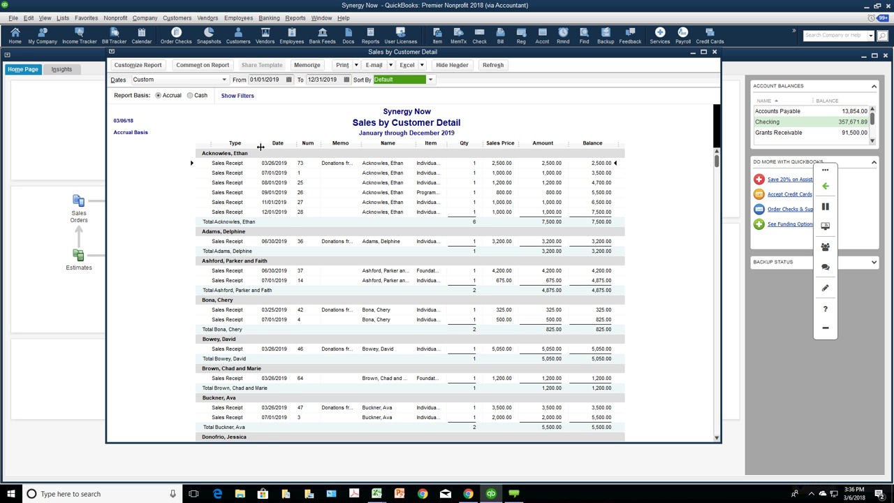
left_click_drag(260, 147, 212, 153)
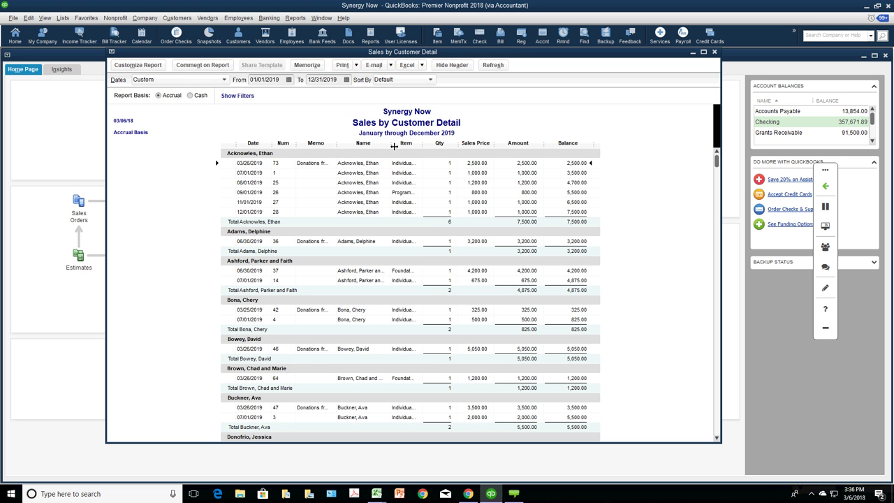
left_click_drag(394, 146, 341, 153)
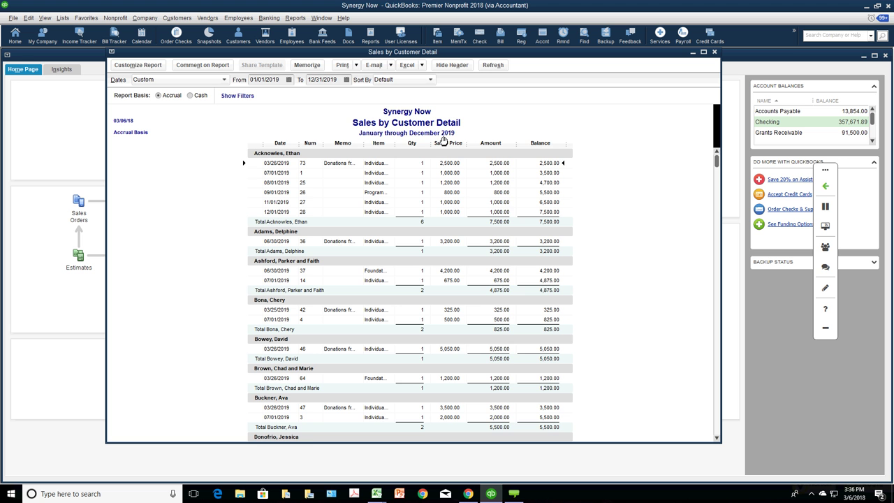
left_click_drag(430, 145, 399, 147)
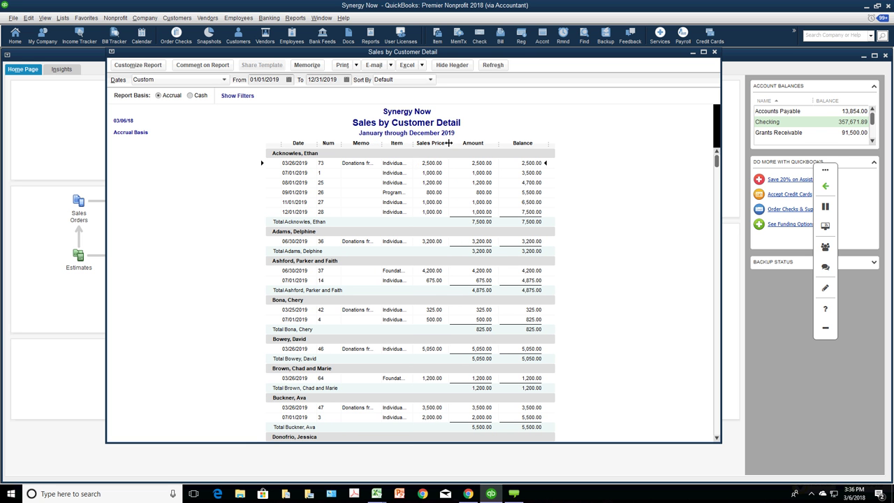
left_click_drag(448, 143, 416, 144)
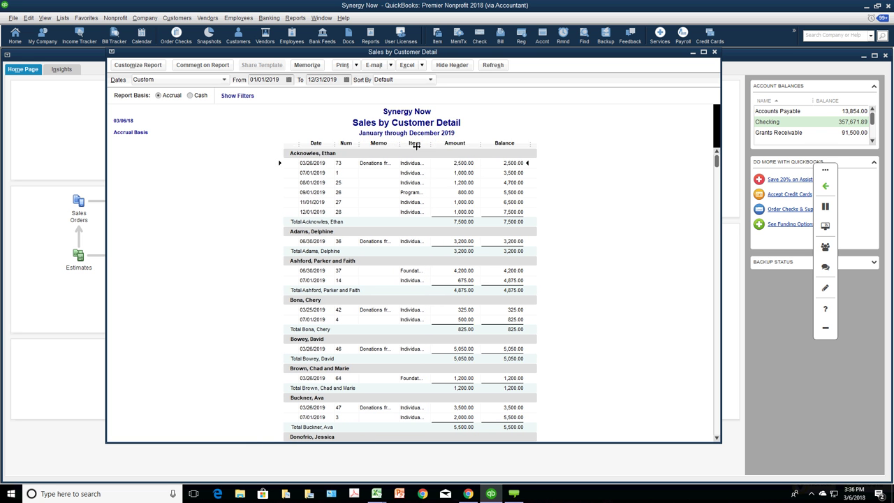
left_click(355, 65)
left_click(349, 77)
- Turn on a page break after each major grouping and preview the printout
left_click_drag(101, 68, 340, 75)
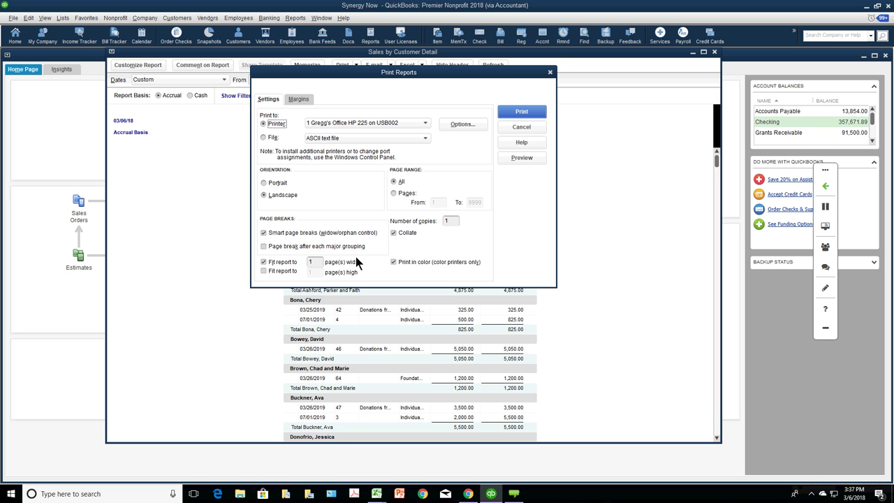
left_click(265, 248)
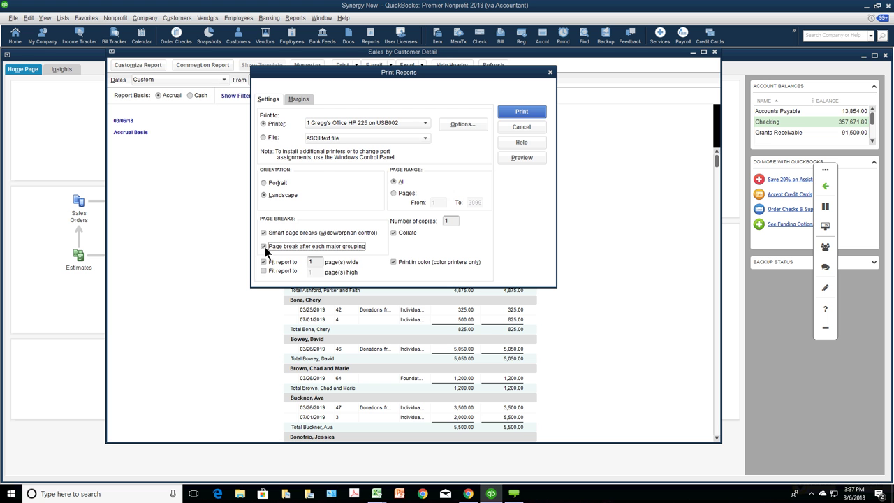
left_click(516, 155)
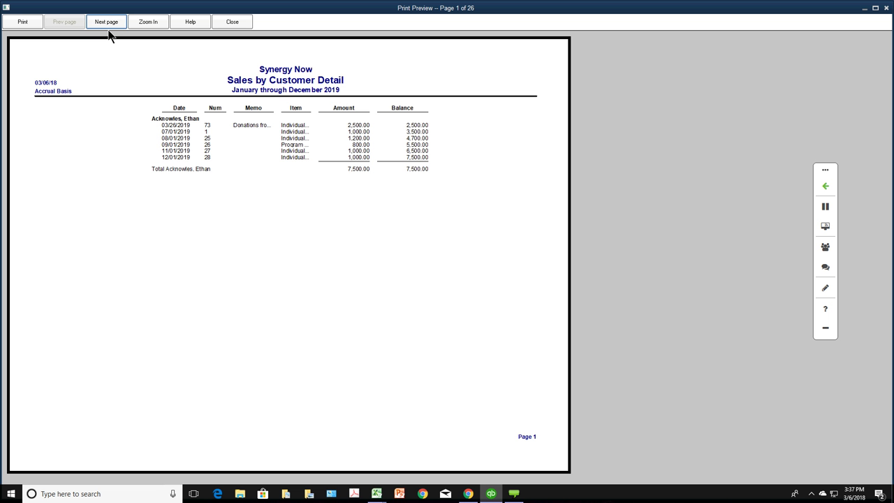
- Page through the one-customer-per-page preview, then close it and cancel printing
left_click(108, 24)
left_click(109, 25)
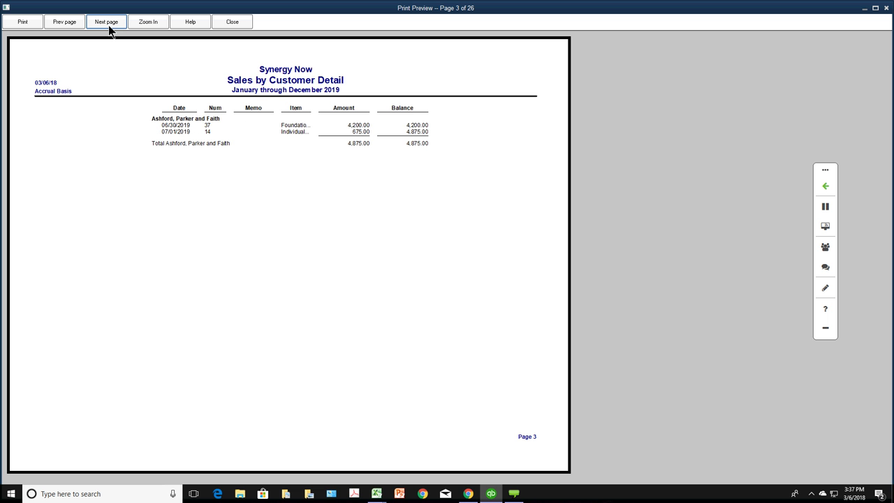
left_click(109, 25)
left_click(108, 25)
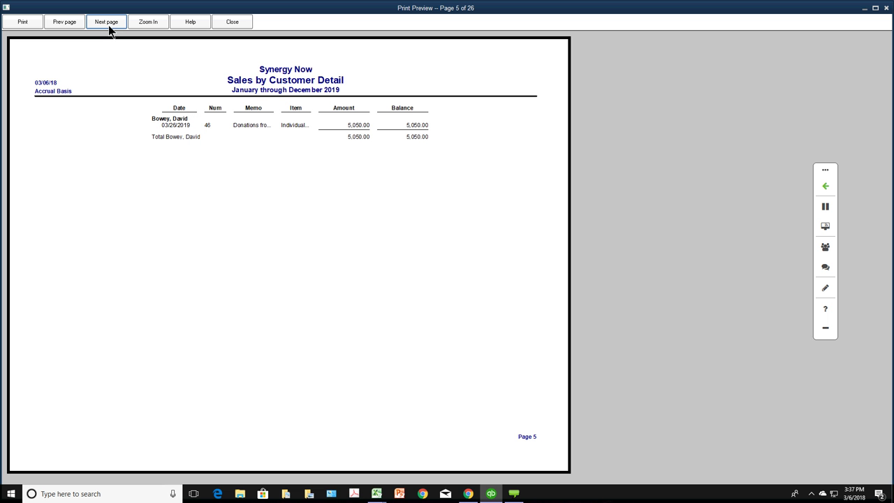
left_click(108, 25)
left_click(108, 25)
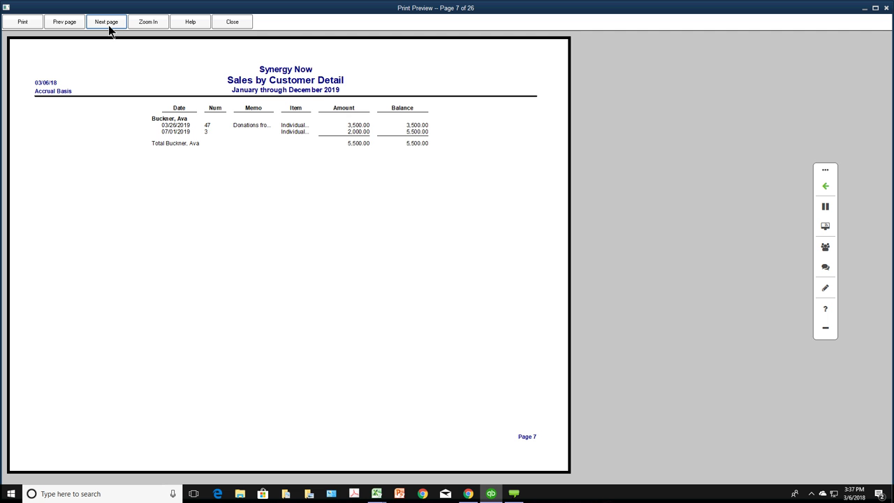
left_click(108, 25)
left_click(109, 25)
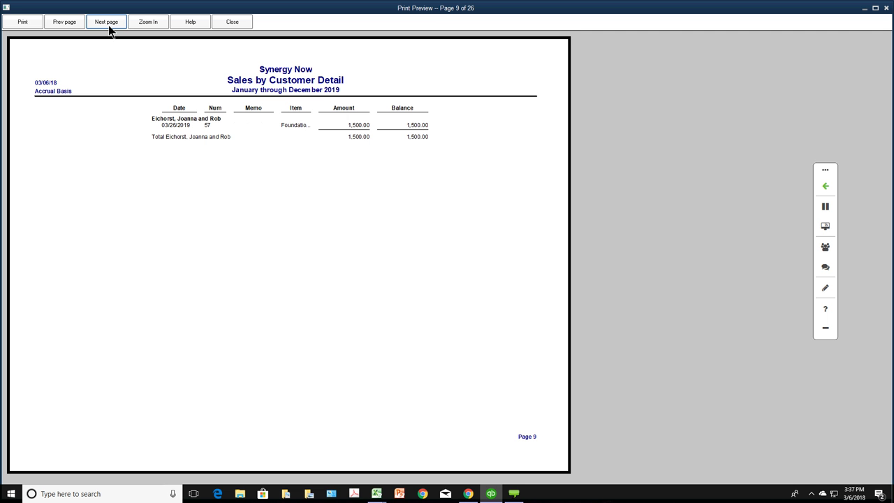
left_click(108, 25)
left_click(109, 25)
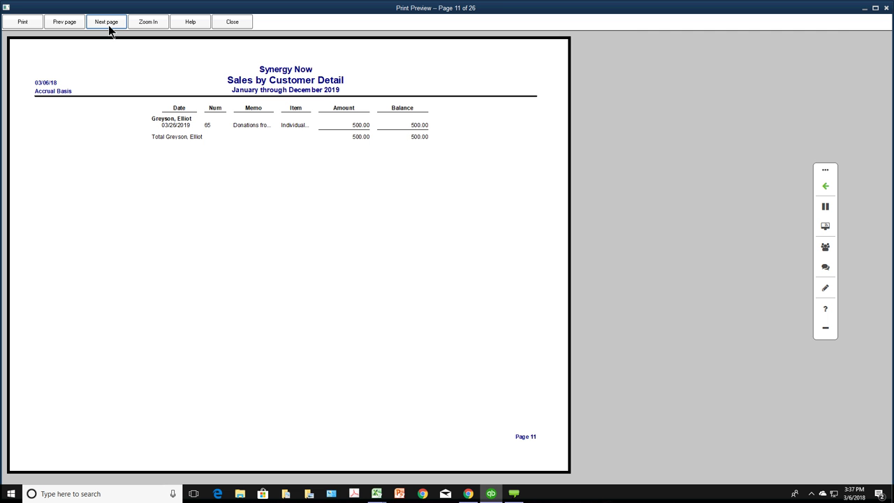
left_click(245, 25)
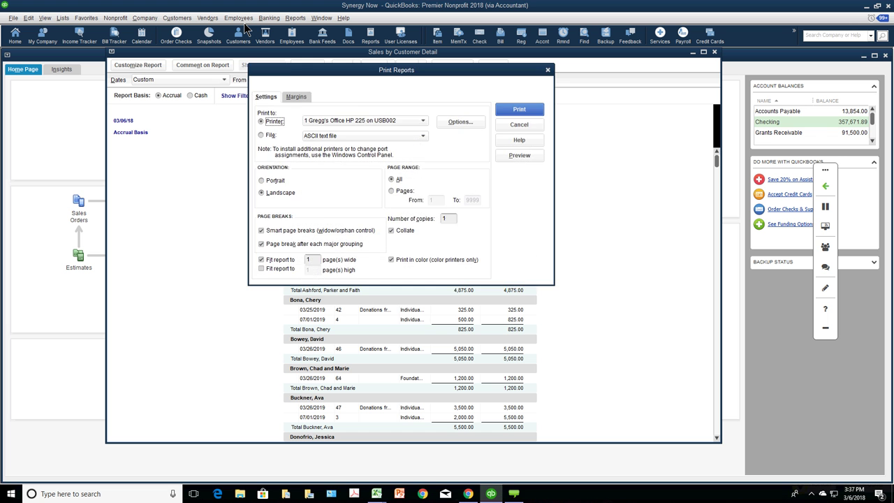
left_click(499, 127)
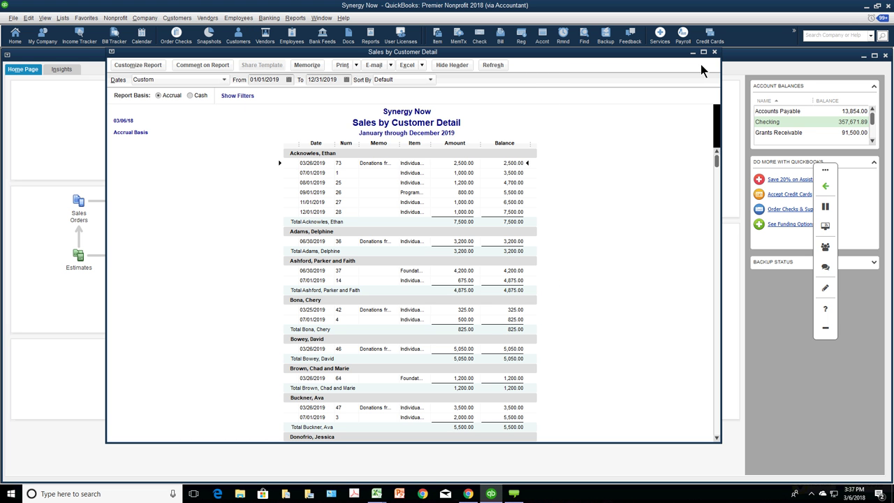
key("Escape")
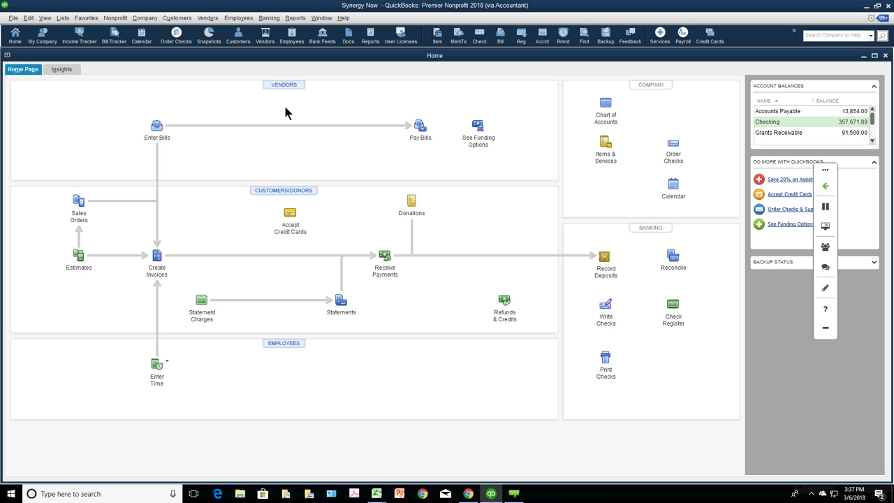
left_click(292, 22)
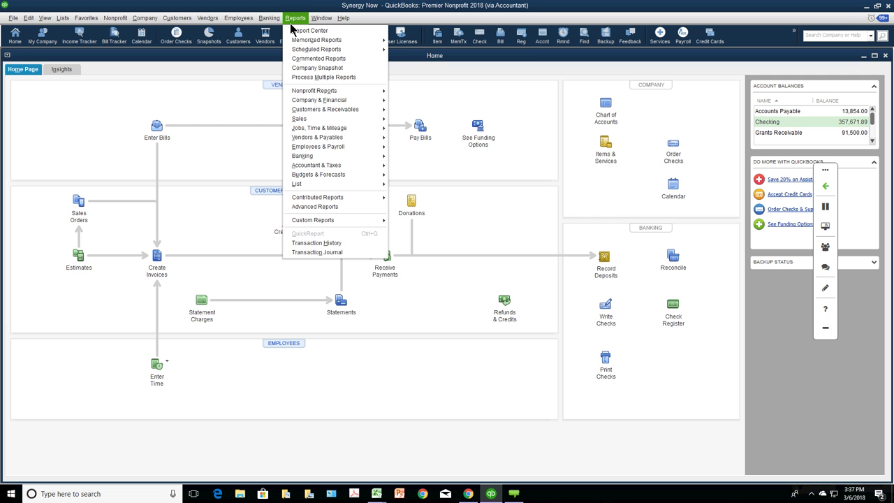
mouse_move(321, 99)
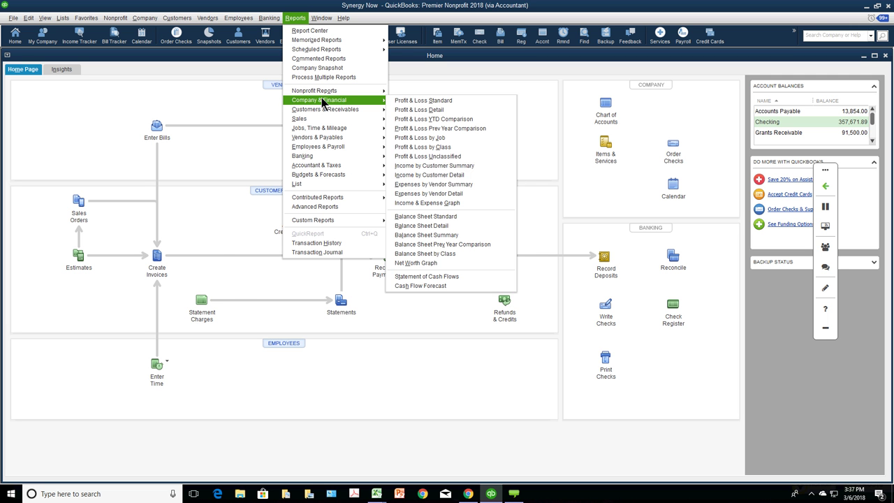
left_click(464, 217)
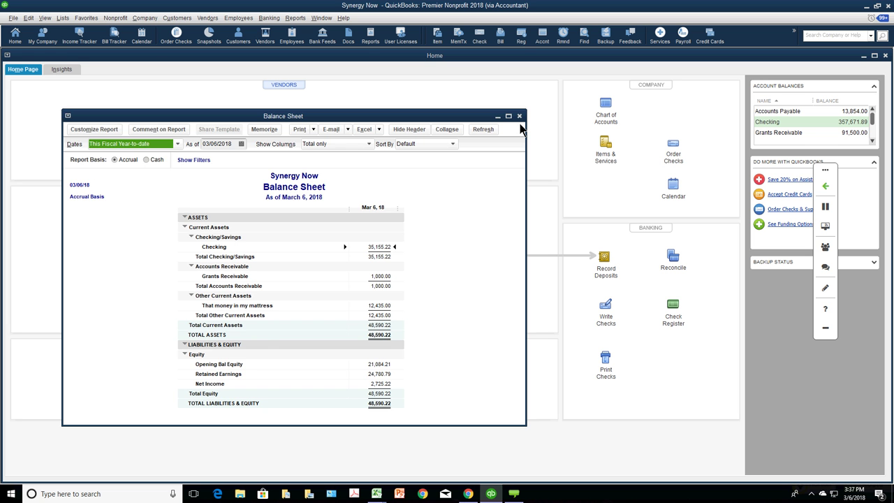
left_click(520, 118)
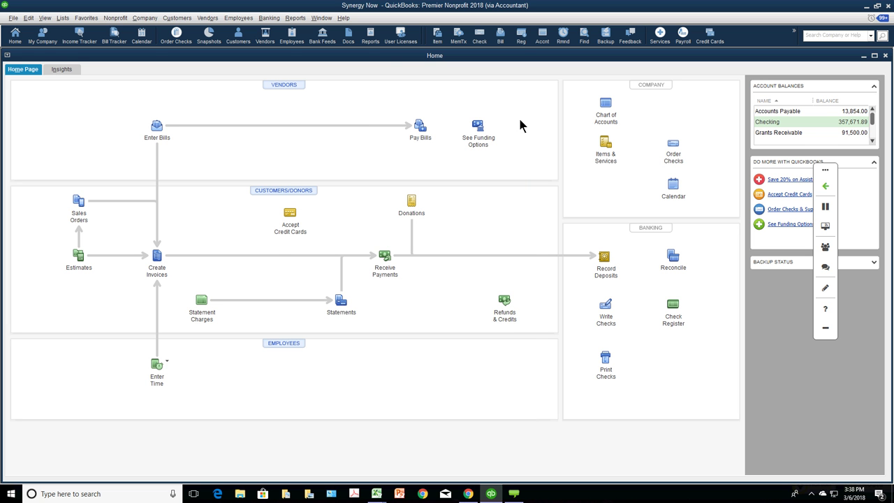
- Run the Profit & Loss by Class report with the date range set to All
left_click(295, 19)
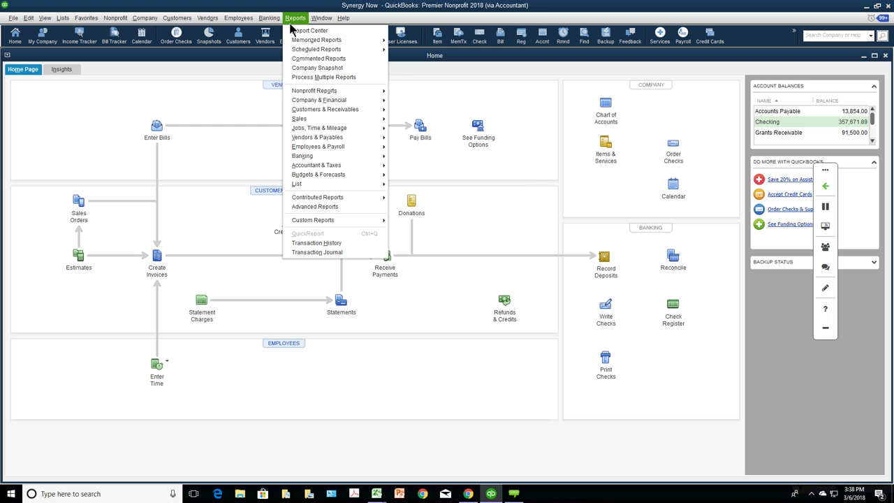
mouse_move(313, 107)
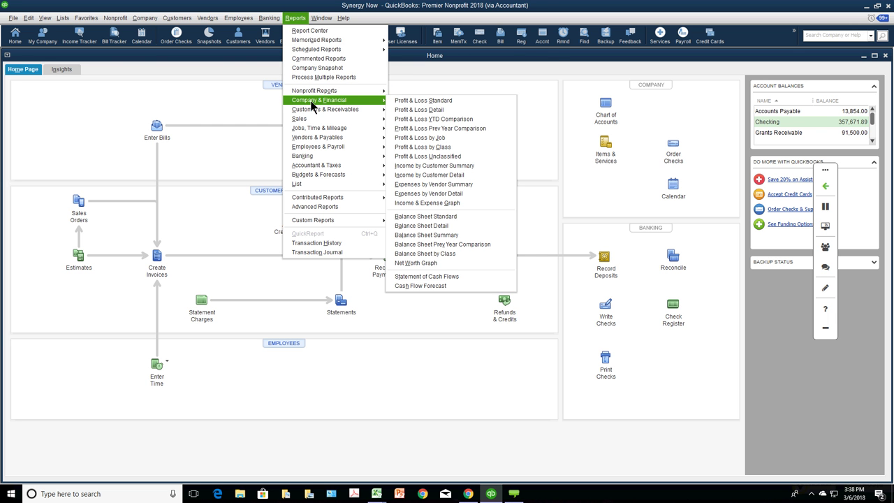
left_click(409, 147)
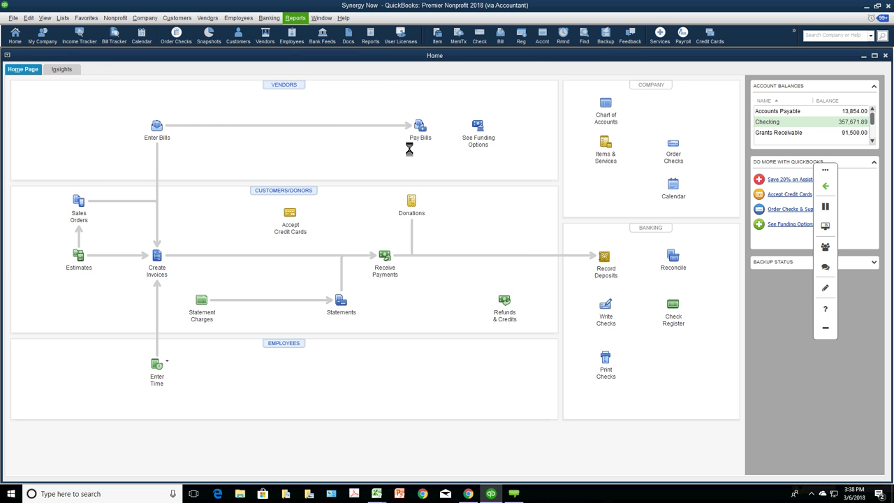
type("All")
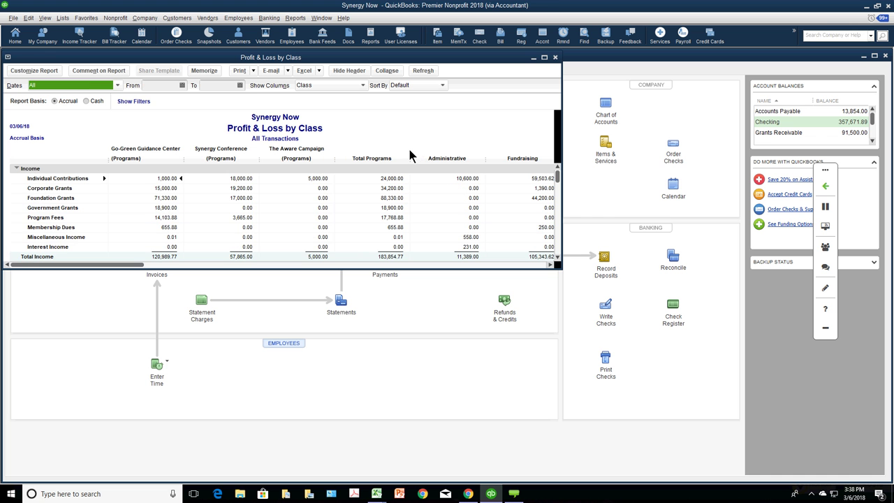
left_click(558, 271)
- Enlarge the report to review all class columns, close it, and start a donor receipt
left_click_drag(559, 271, 802, 457)
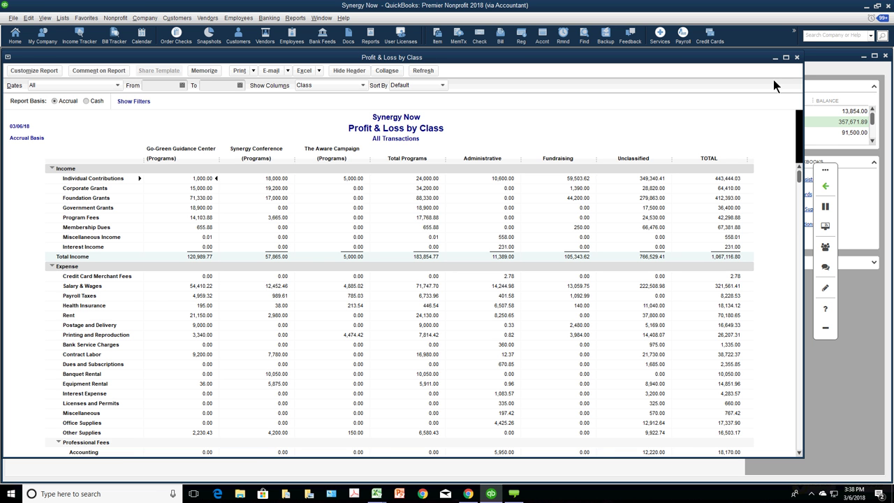
left_click(797, 57)
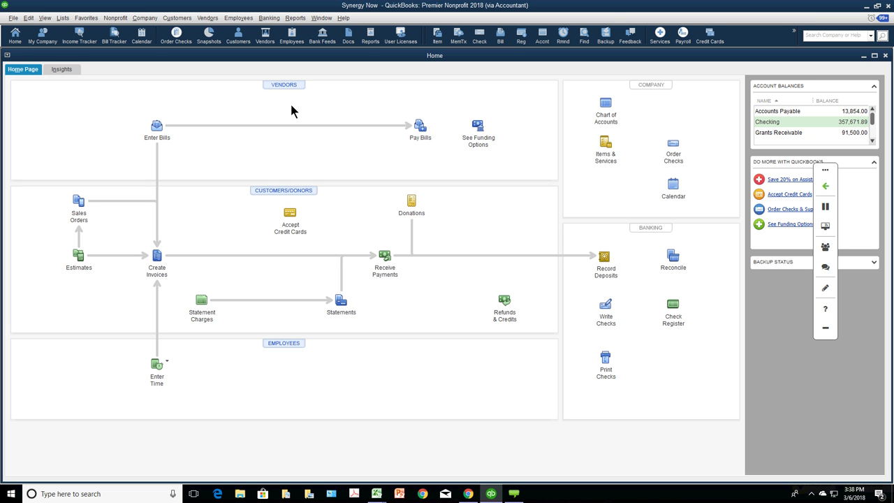
left_click(411, 202)
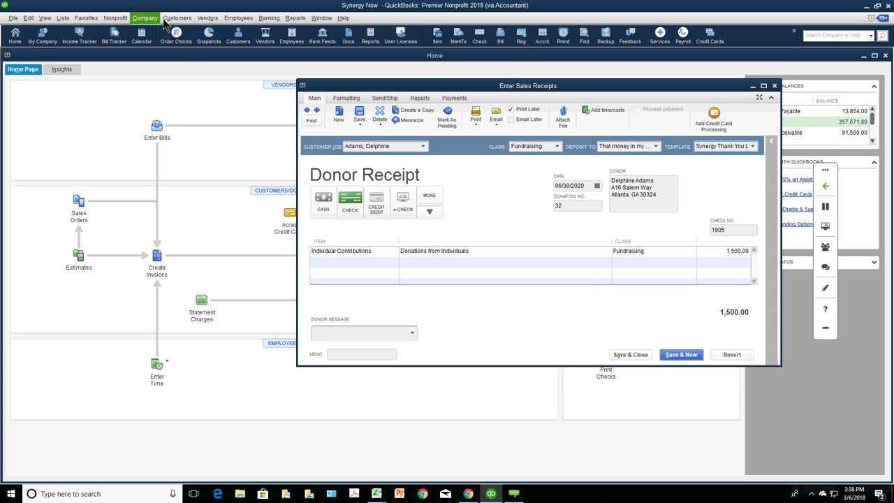
- Open the Templates list from the Lists menu and resize it
left_click(63, 17)
left_click(75, 101)
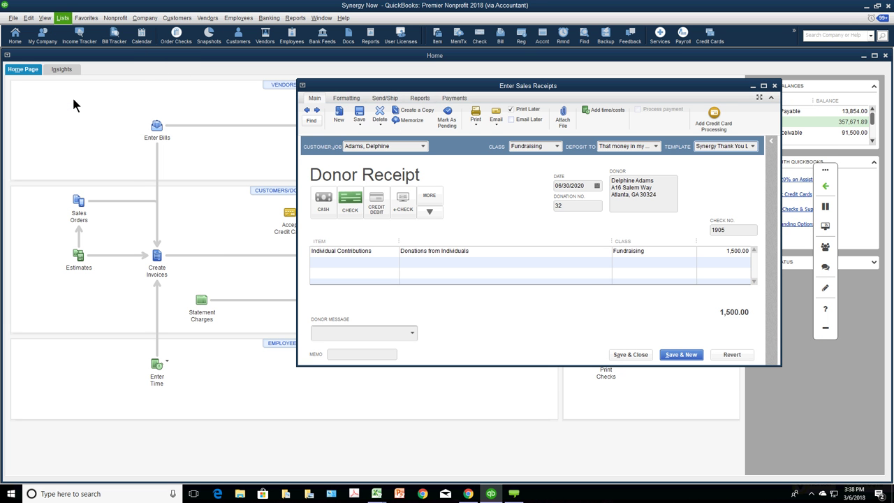
left_click_drag(176, 128, 335, 108)
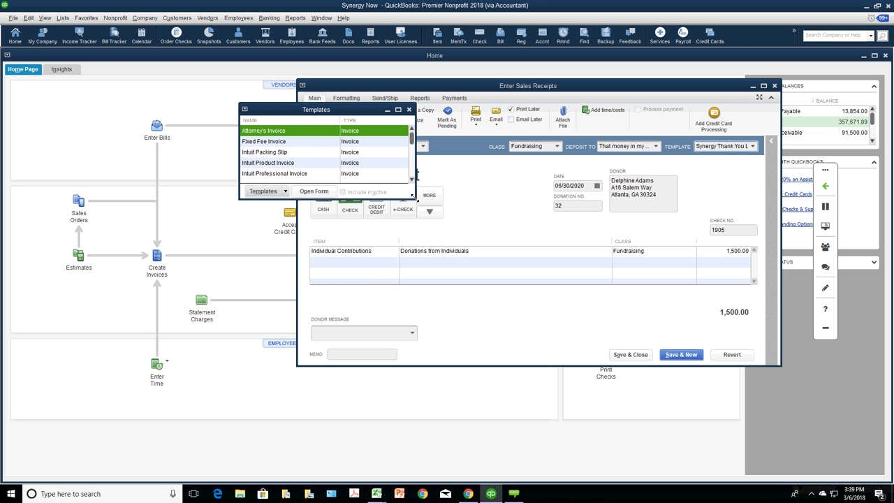
- Select the Synergy Donation Receipt template and choose Edit Template
left_click_drag(414, 198, 559, 396)
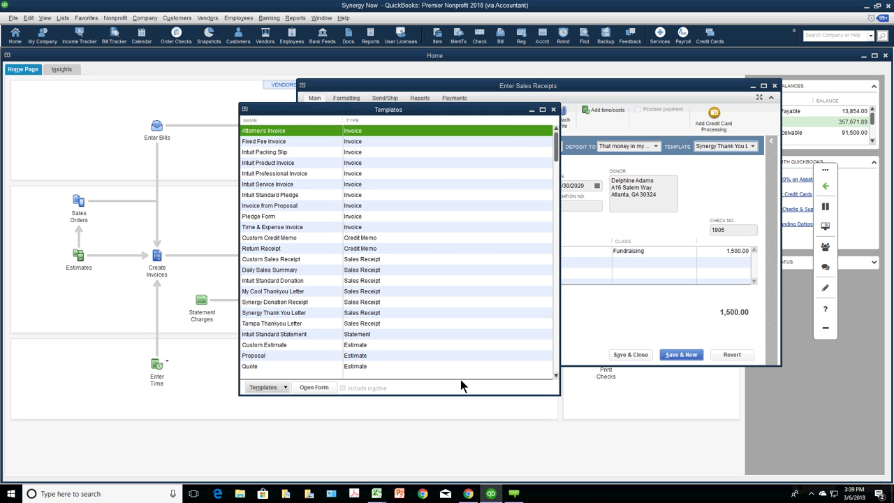
left_click(299, 302)
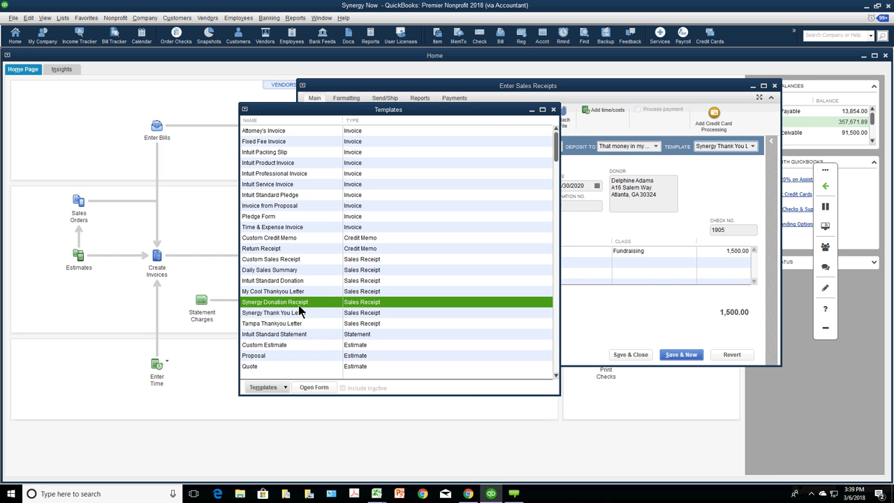
left_click(287, 392)
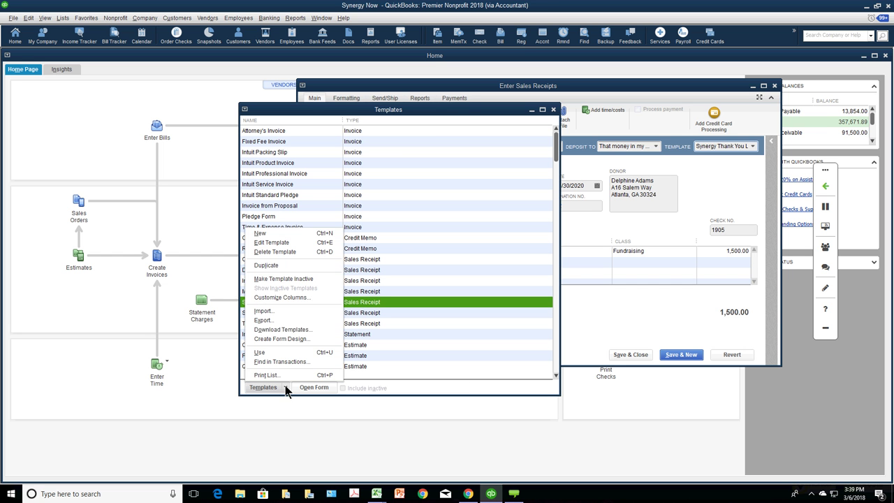
left_click(263, 243)
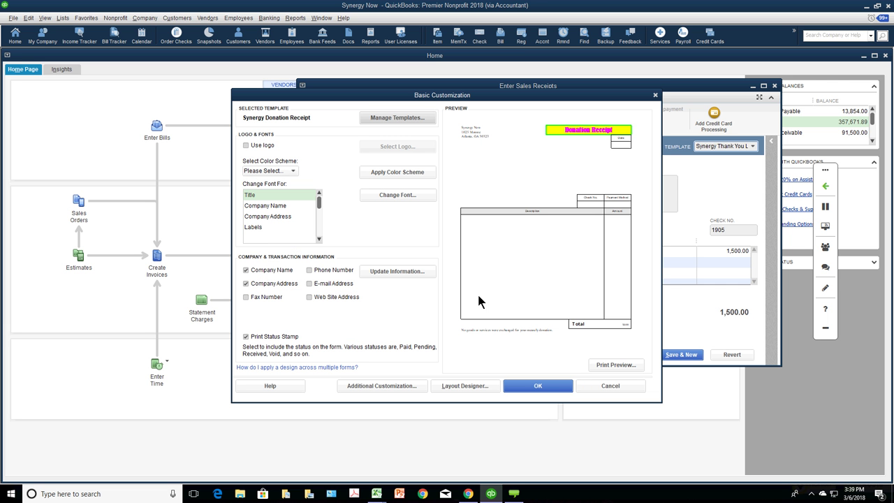
- In Layout Designer, add the QBME_Logo_Color.jpg image and move it beside the Date box
left_click(453, 386)
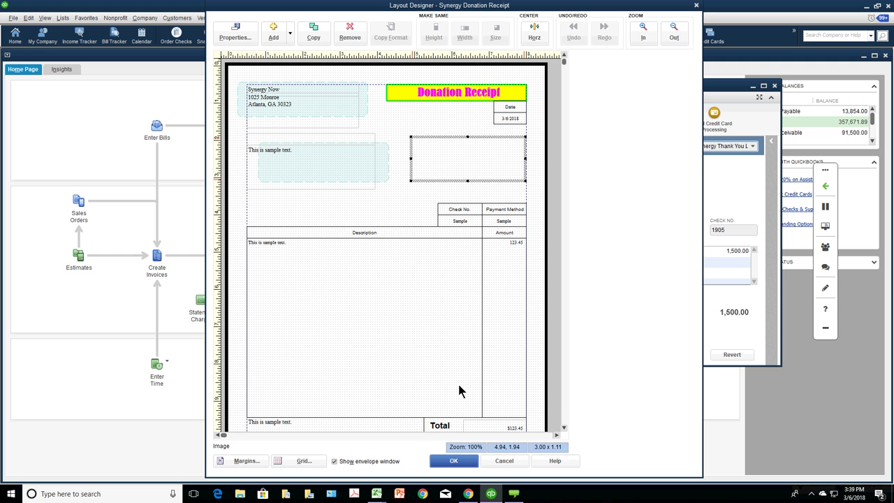
left_click(292, 37)
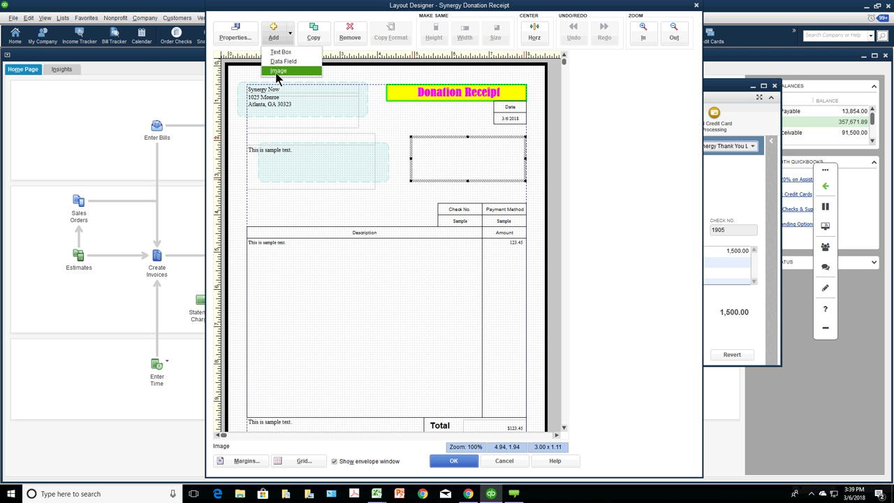
left_click(278, 71)
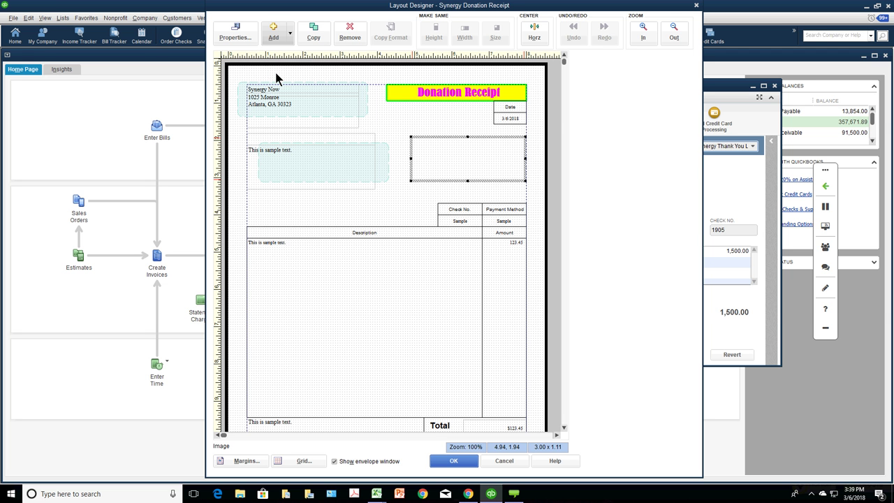
left_click(427, 190)
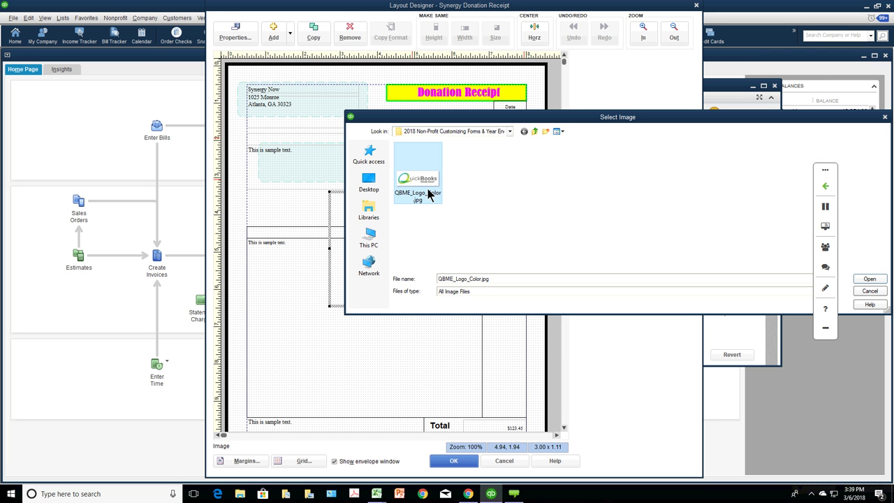
left_click(867, 279)
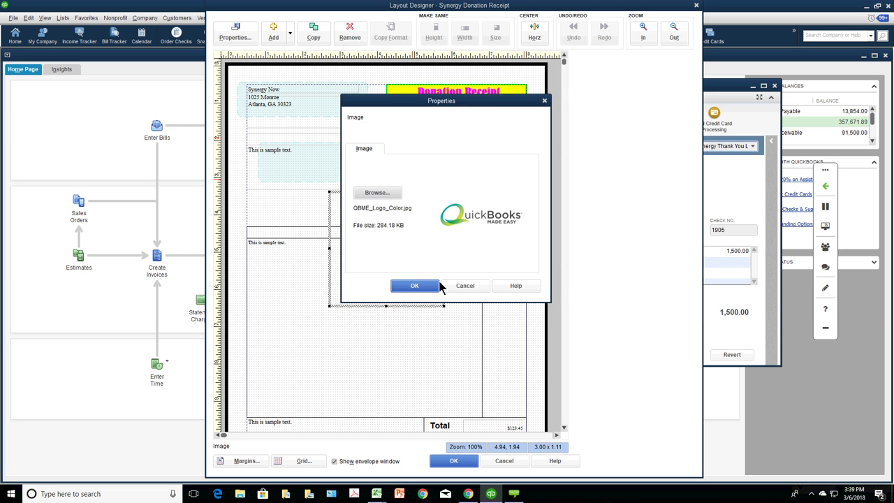
left_click(440, 286)
left_click_drag(412, 227, 440, 159)
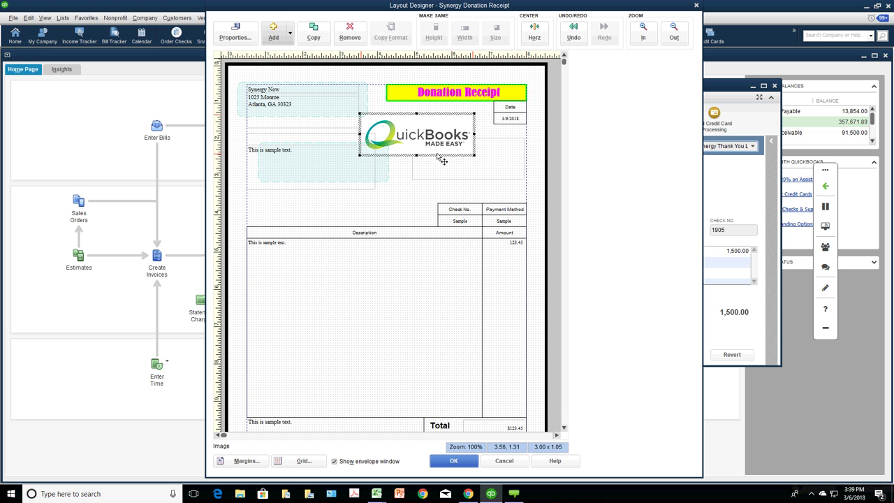
- Remove the Donation Receipt title, fit the logo into the frame beside Date, and confirm
left_click(448, 90)
left_click(350, 32)
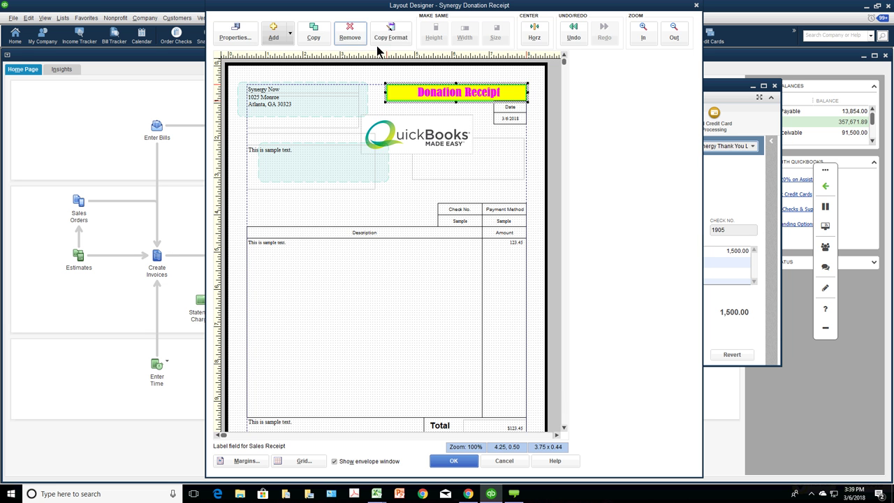
left_click(439, 105)
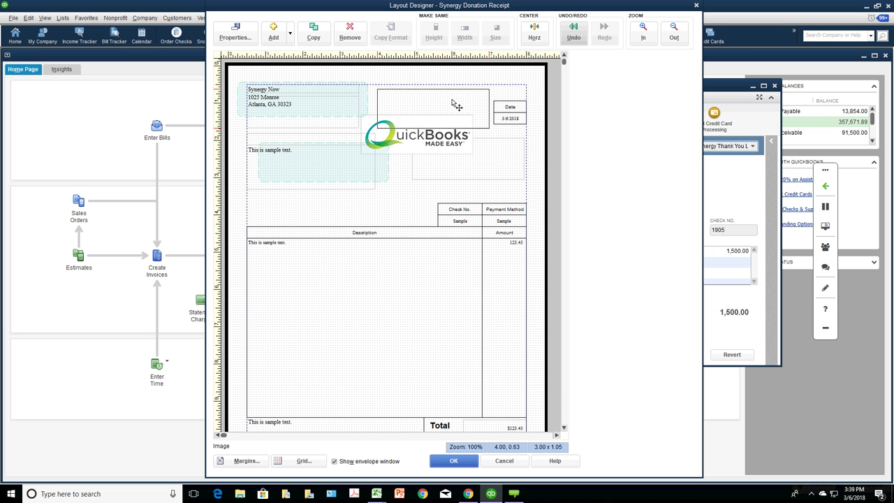
left_click_drag(457, 103, 455, 102)
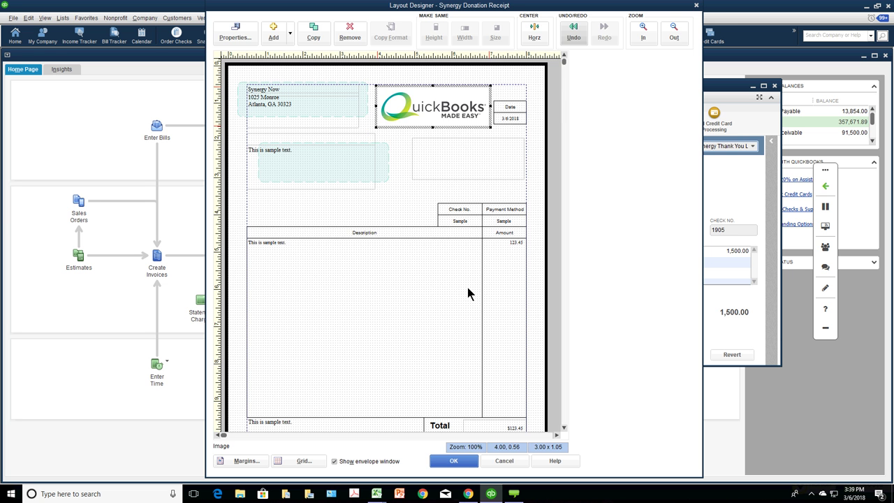
left_click(454, 461)
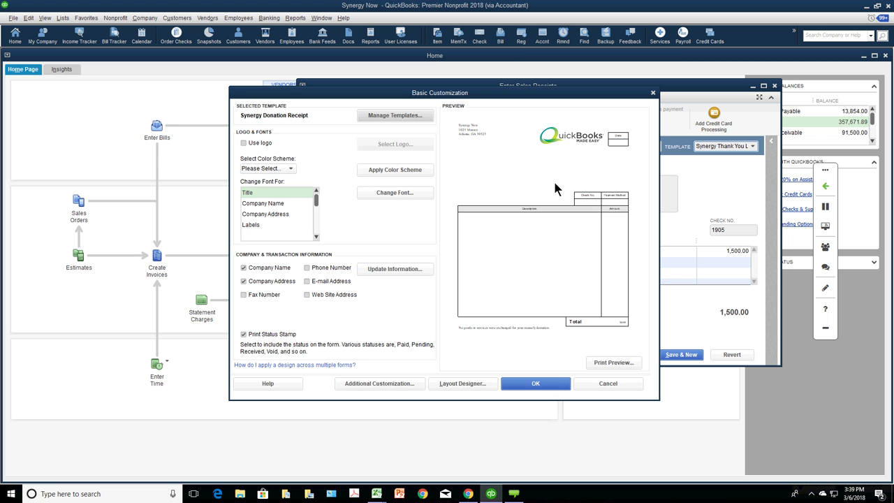
- Apply the Basic Customization, then close the Templates list and the Enter Sales Receipts form
left_click(541, 383)
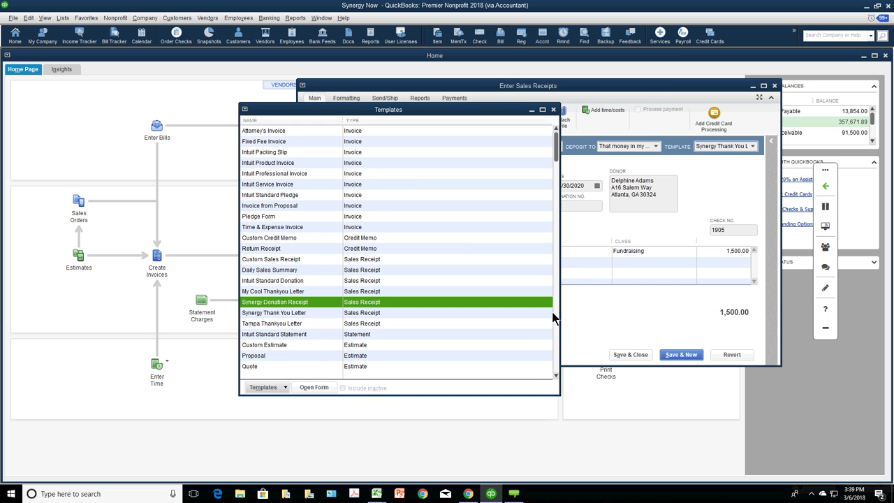
left_click(554, 110)
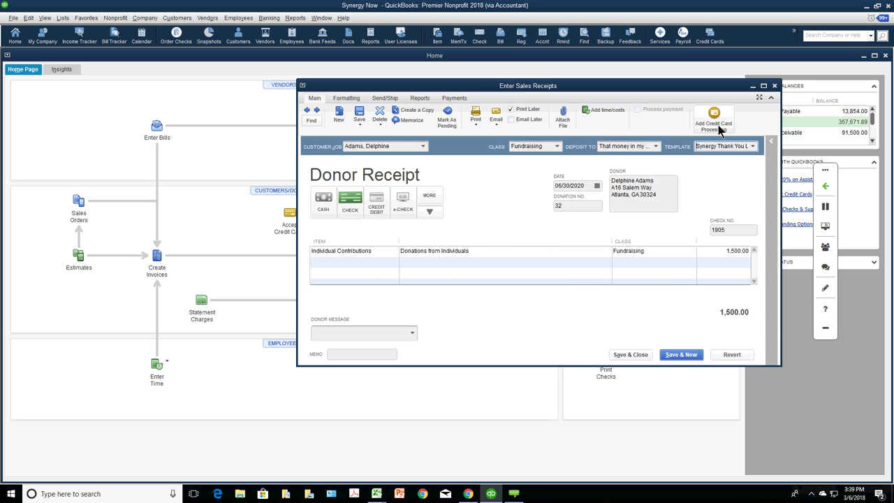
left_click_drag(716, 86, 632, 94)
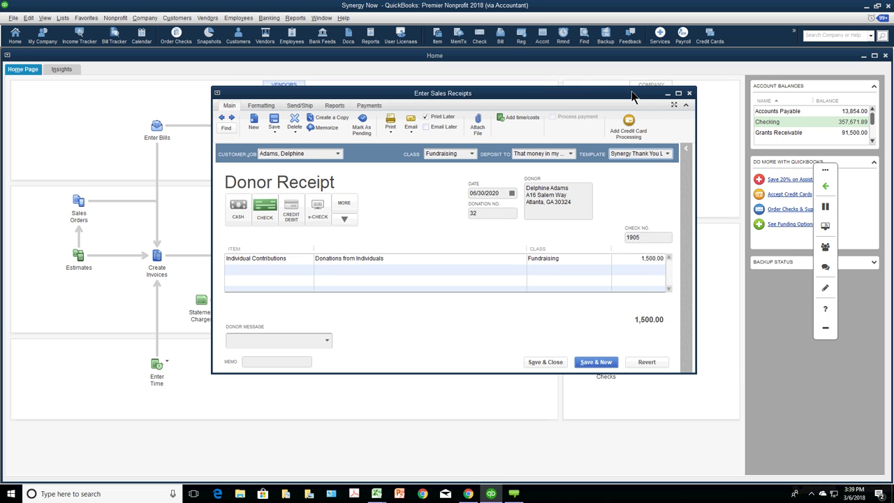
left_click(689, 94)
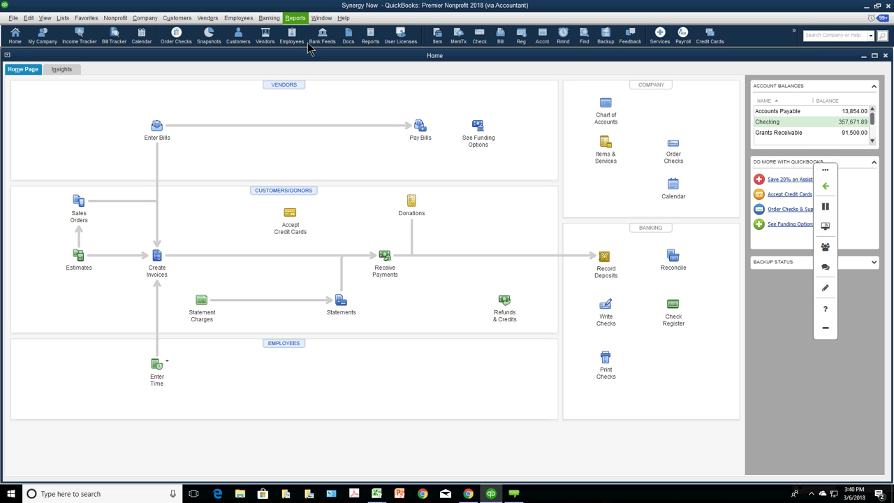
left_click(294, 18)
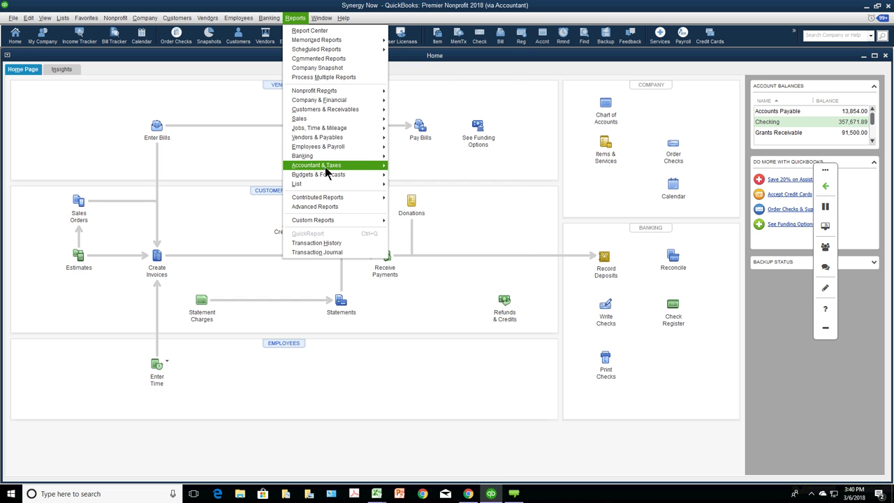
mouse_move(326, 167)
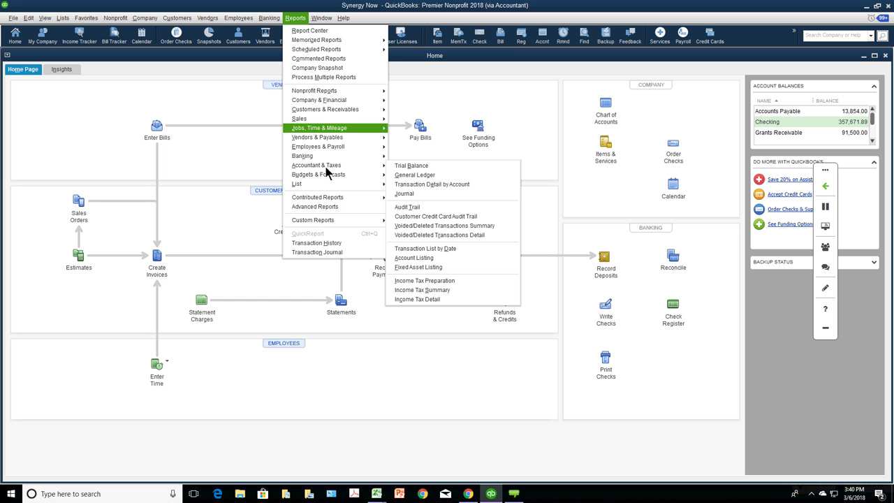
mouse_move(327, 100)
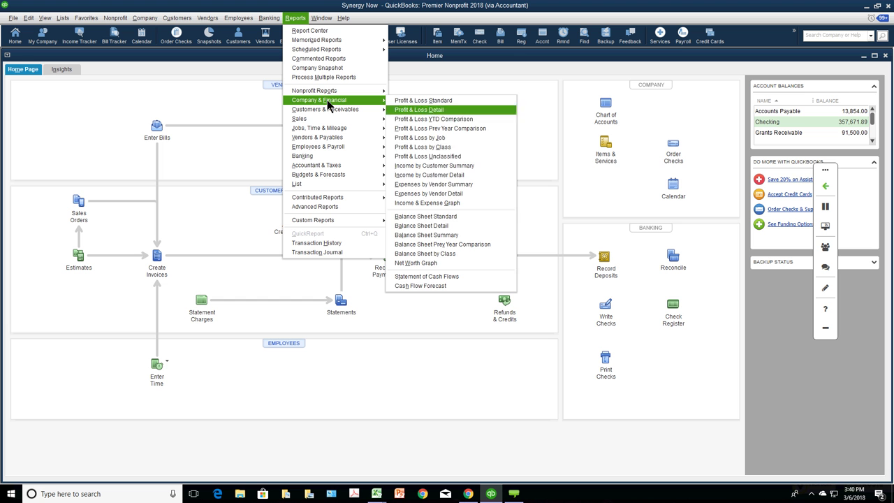
key("Up")
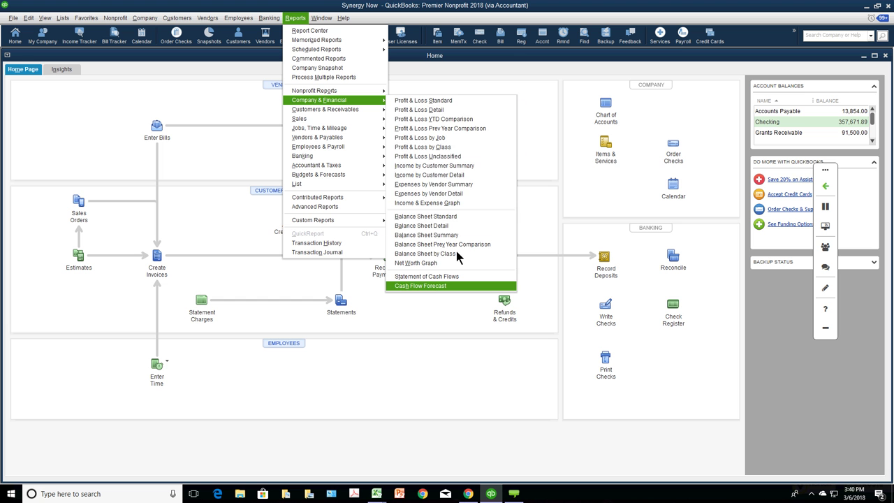
left_click(433, 286)
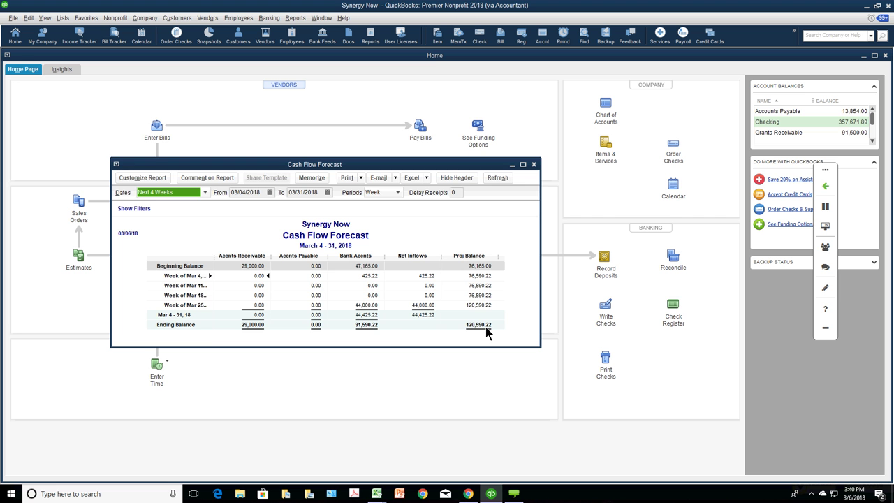
left_click(533, 164)
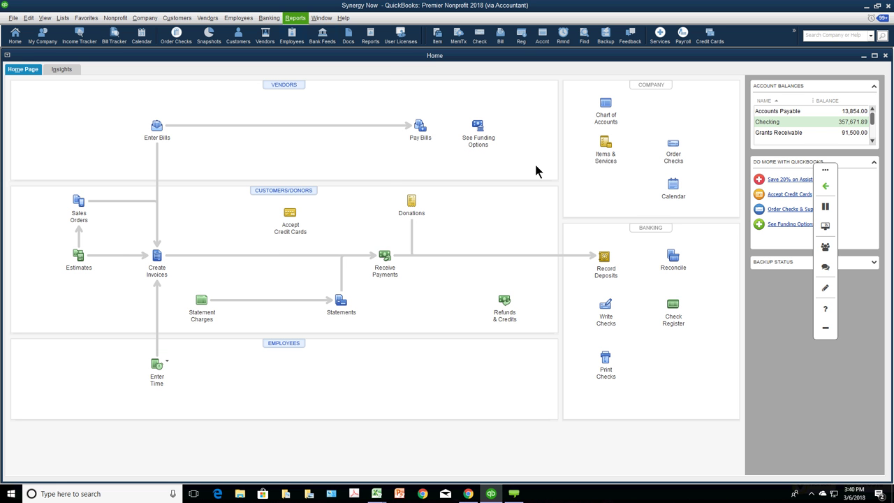
left_click(295, 19)
mouse_move(311, 100)
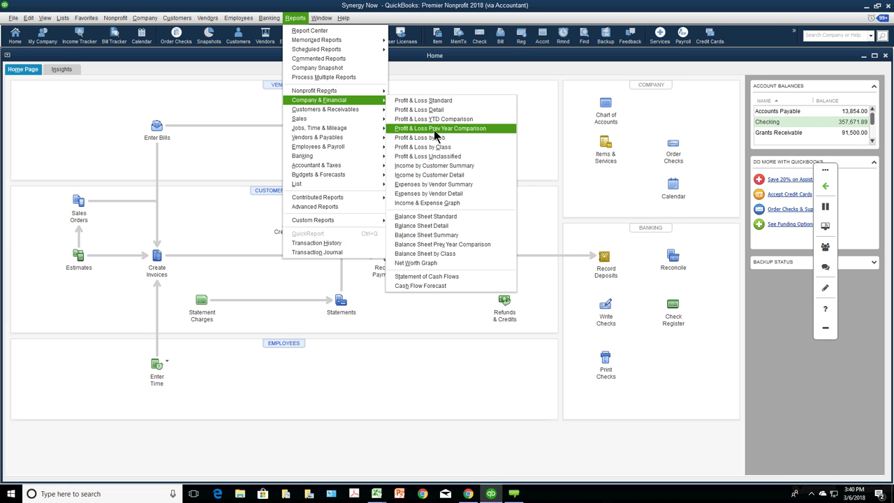
left_click(426, 101)
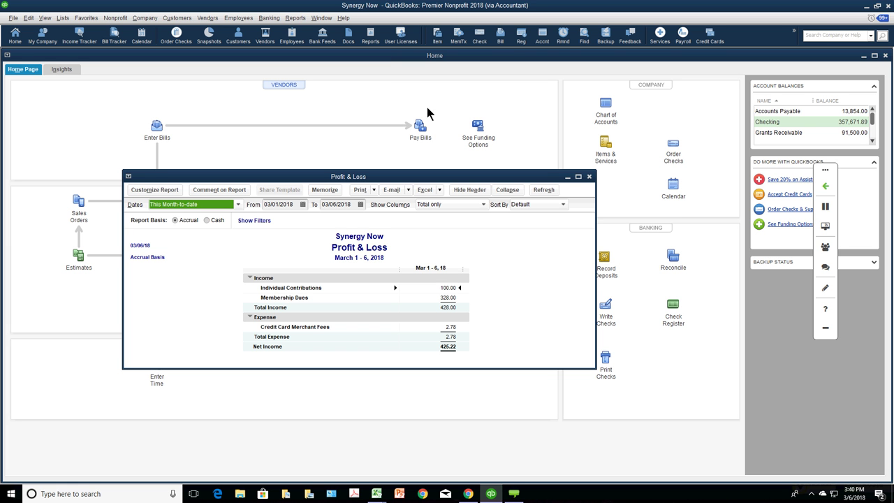
left_click(237, 204)
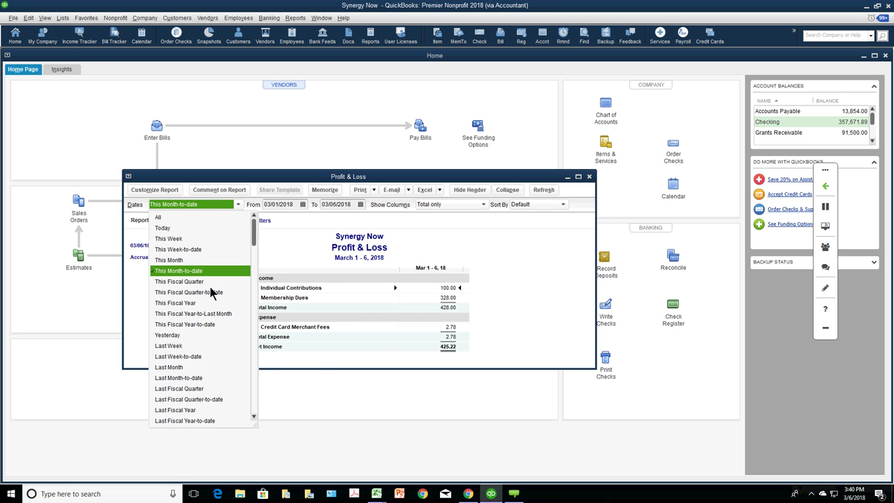
left_click(188, 303)
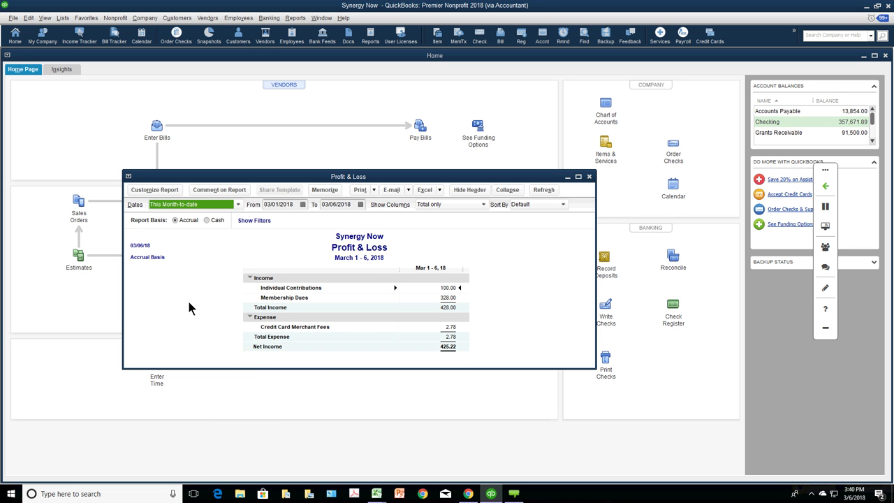
left_click(473, 209)
left_click(444, 288)
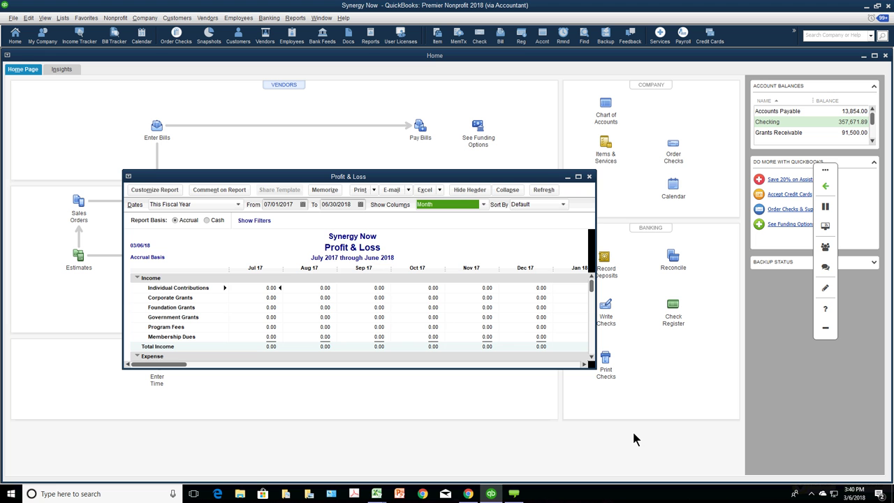
left_click(589, 176)
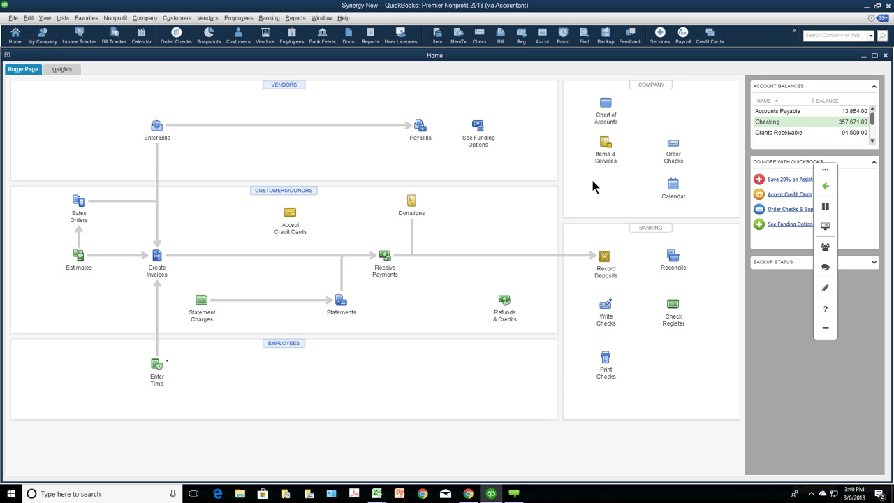